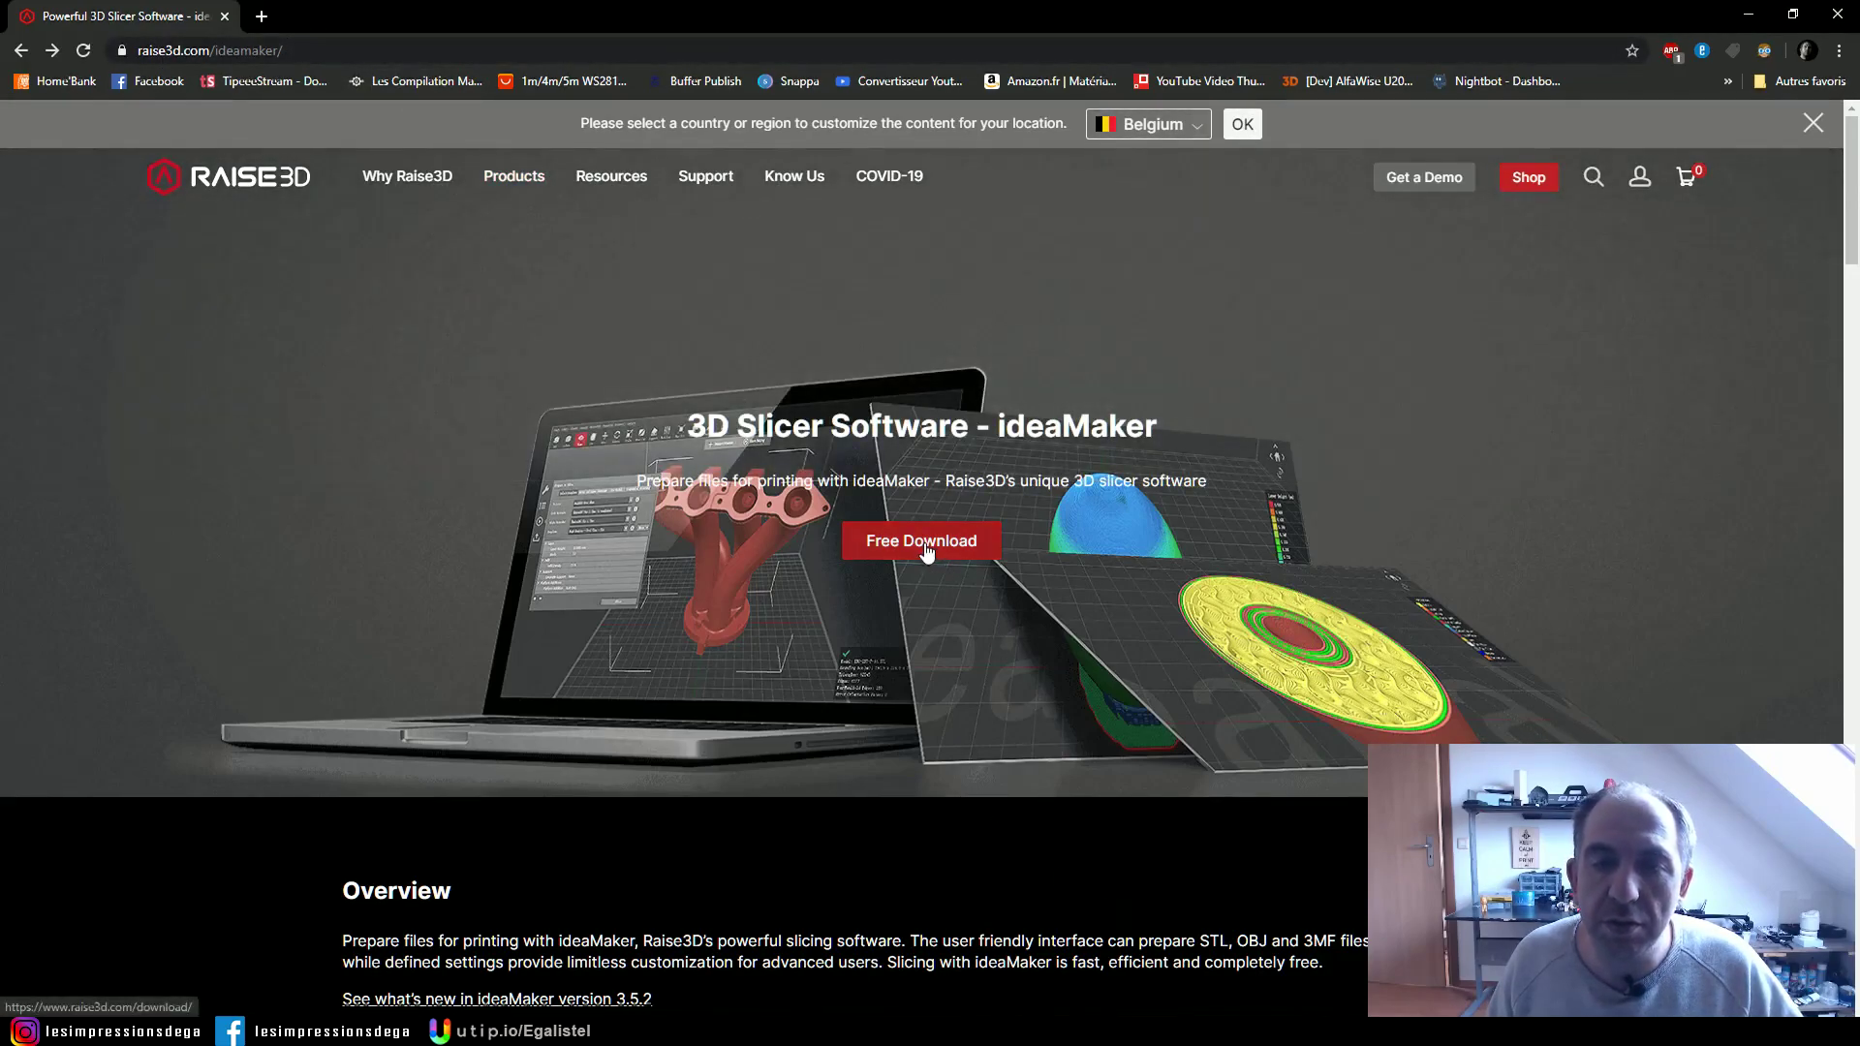
Download the Windows version 3.5.2 of ideaMaker, save install_ideaMaker_3.5.2.4098.exe to the desktop and close the browser
left_click(925, 549)
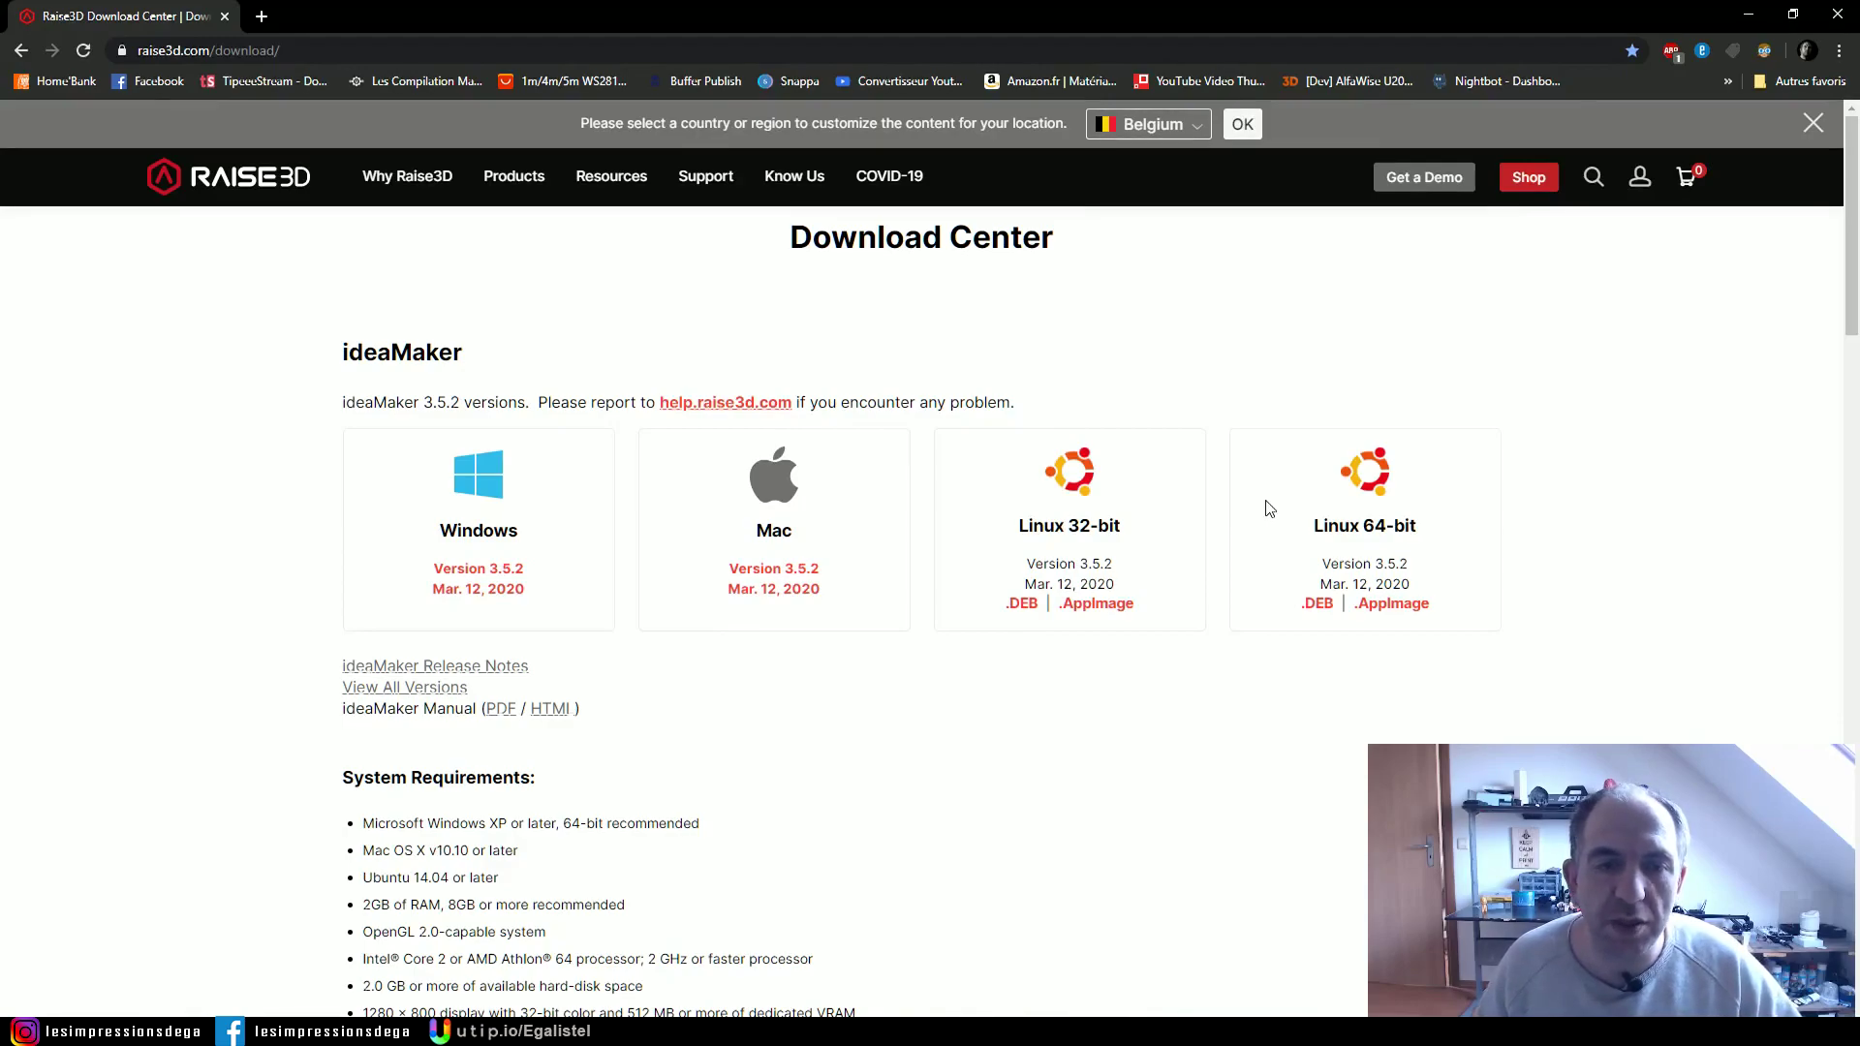
left_click(479, 573)
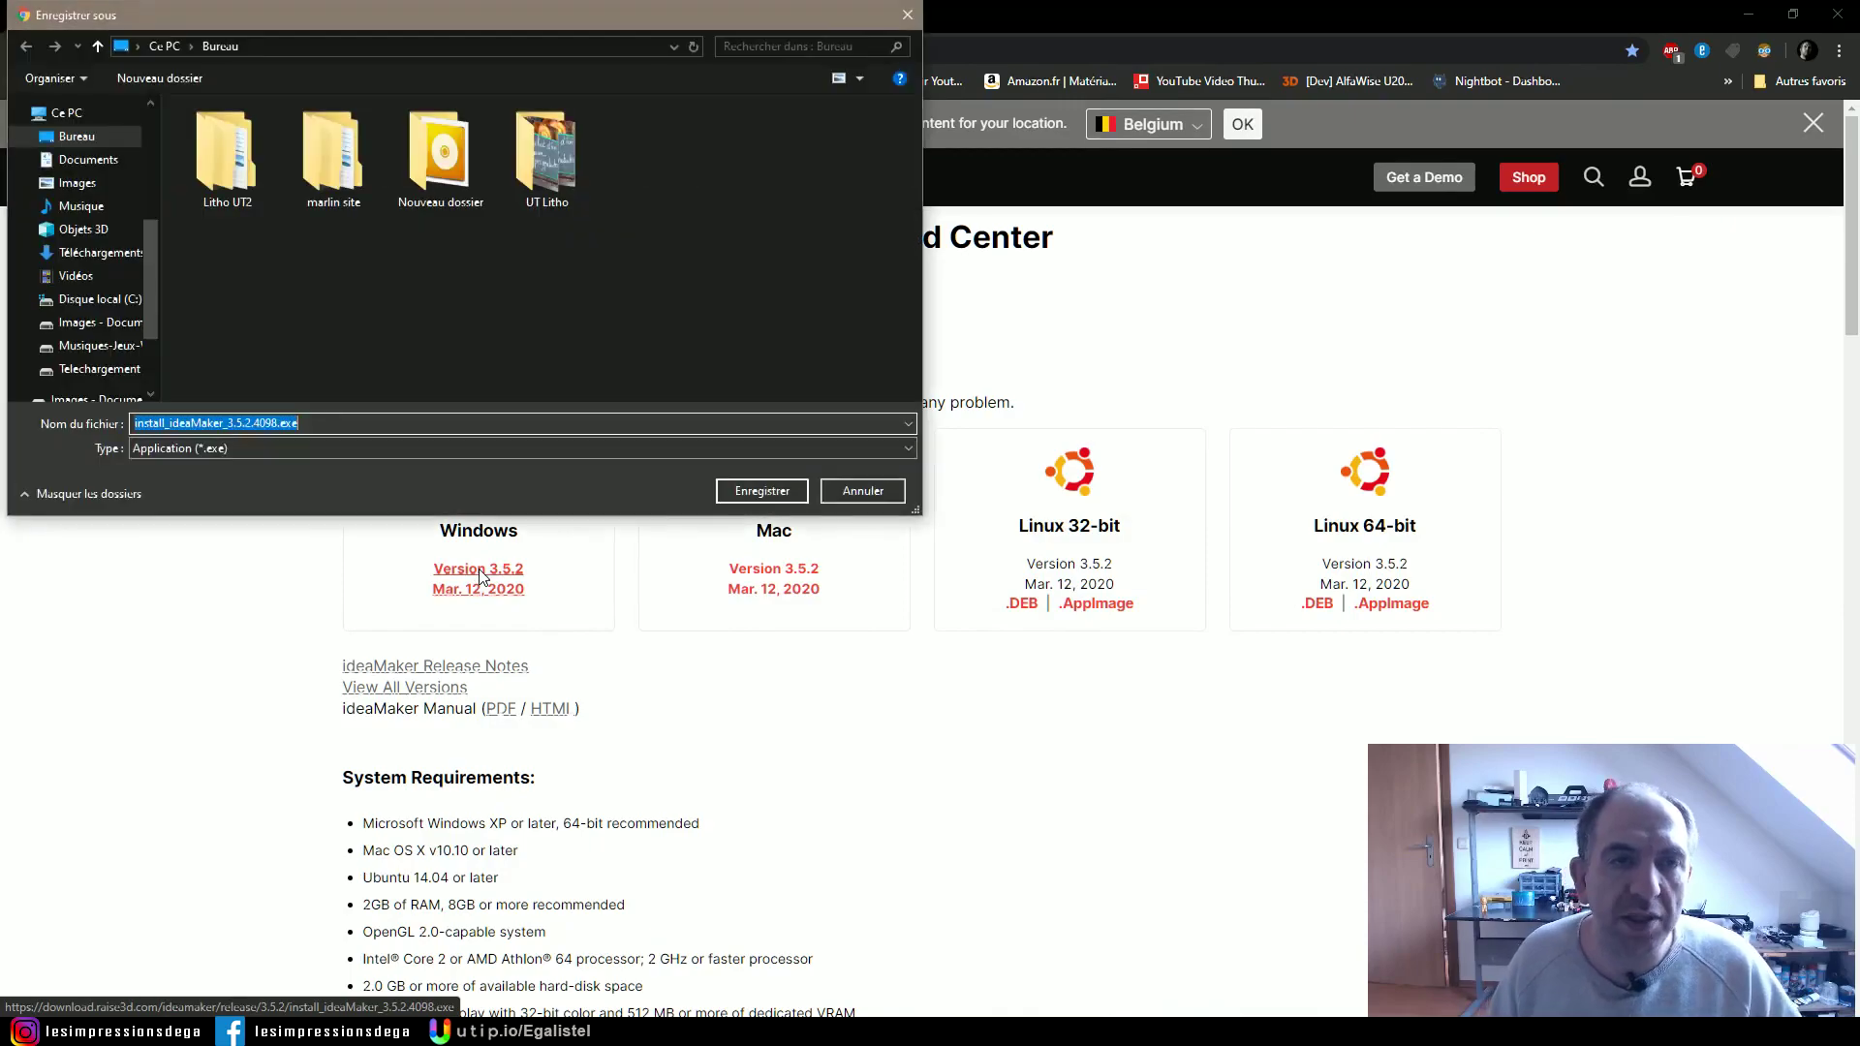
key("Return")
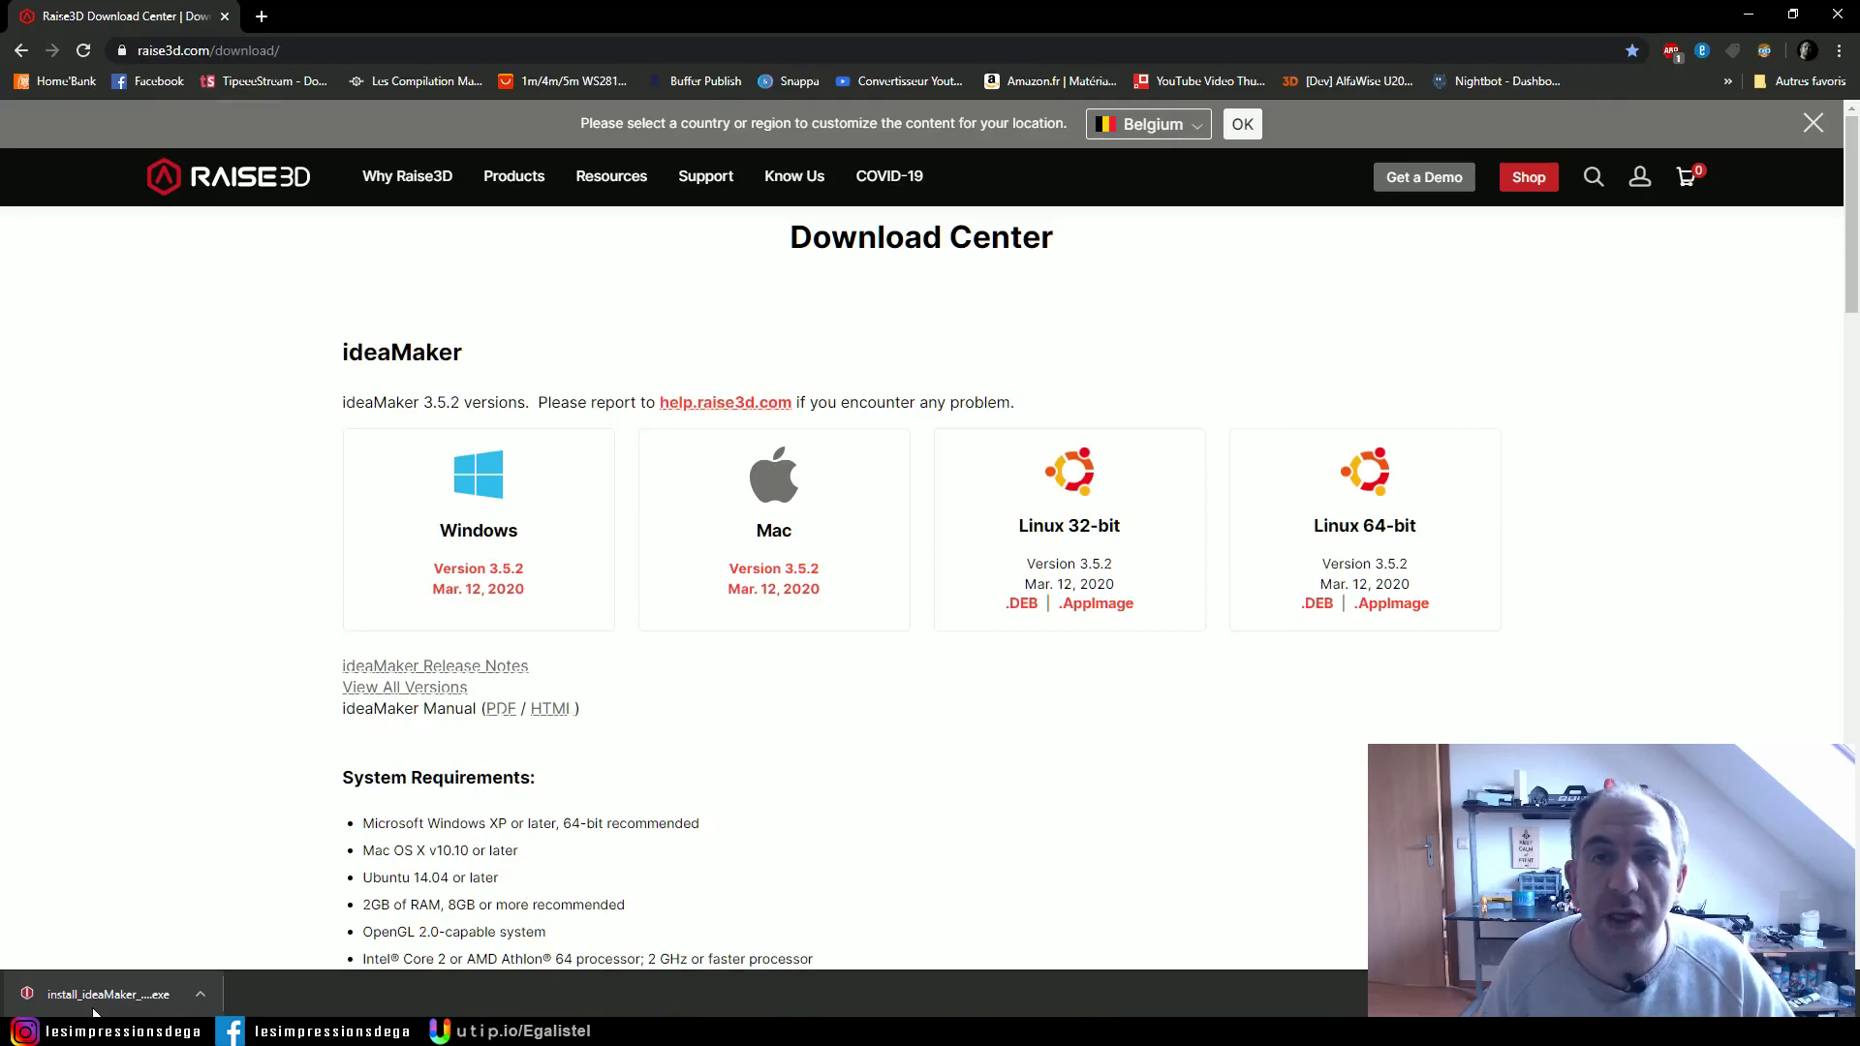
left_click(1836, 17)
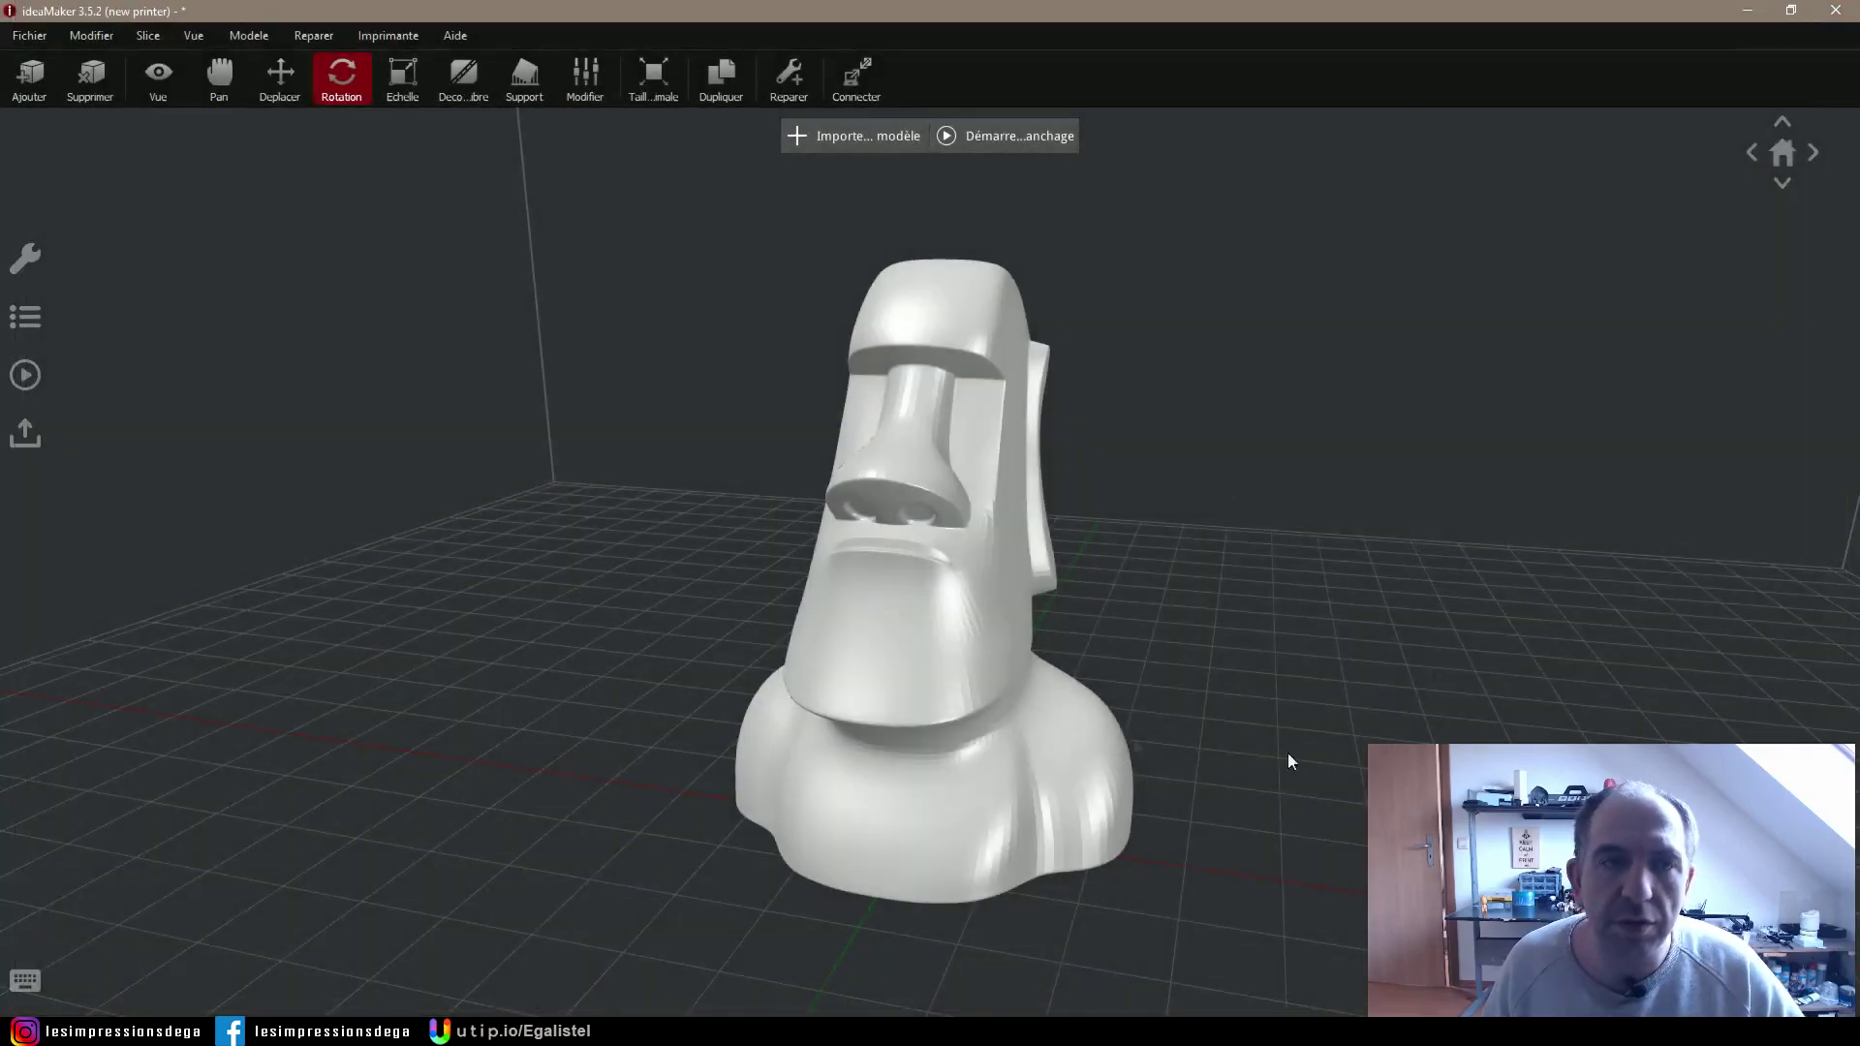
Start the printer Configuration Wizard and choose Autre as the printer type to add a custom printer
scroll(654, 435, "down", 2)
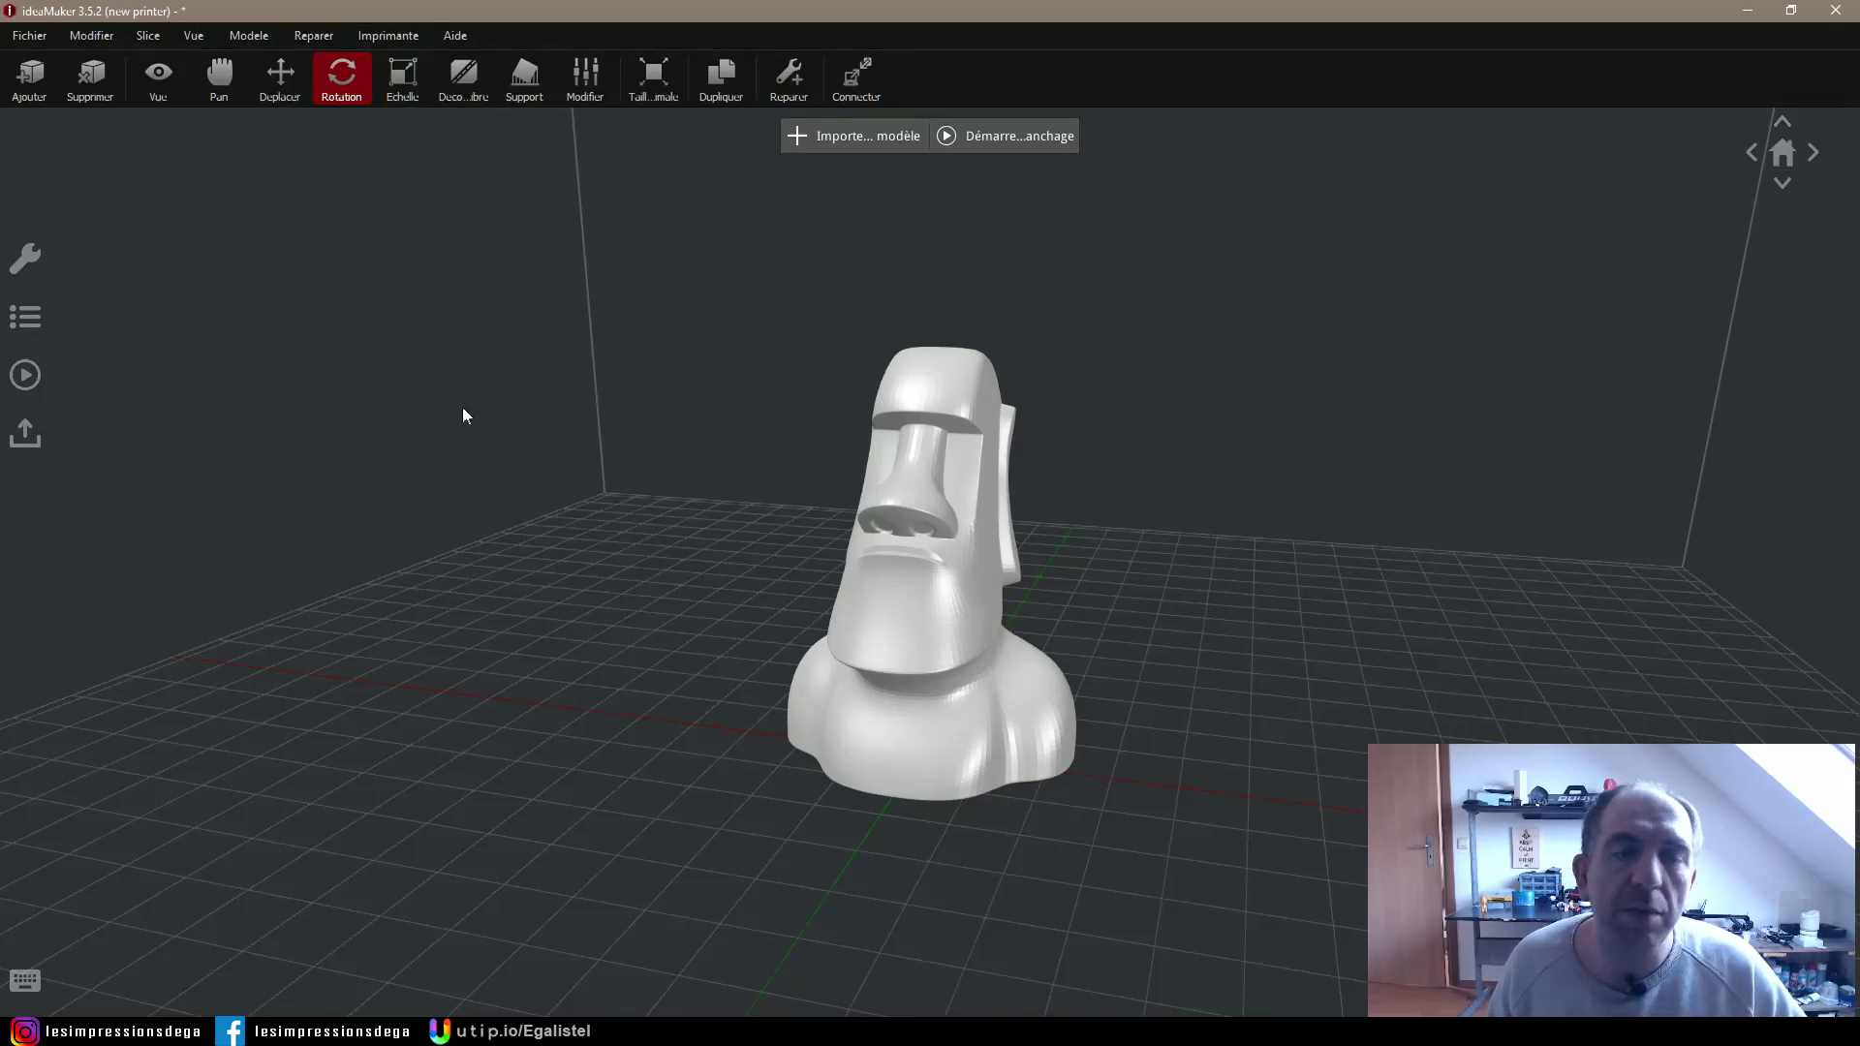
left_click(379, 38)
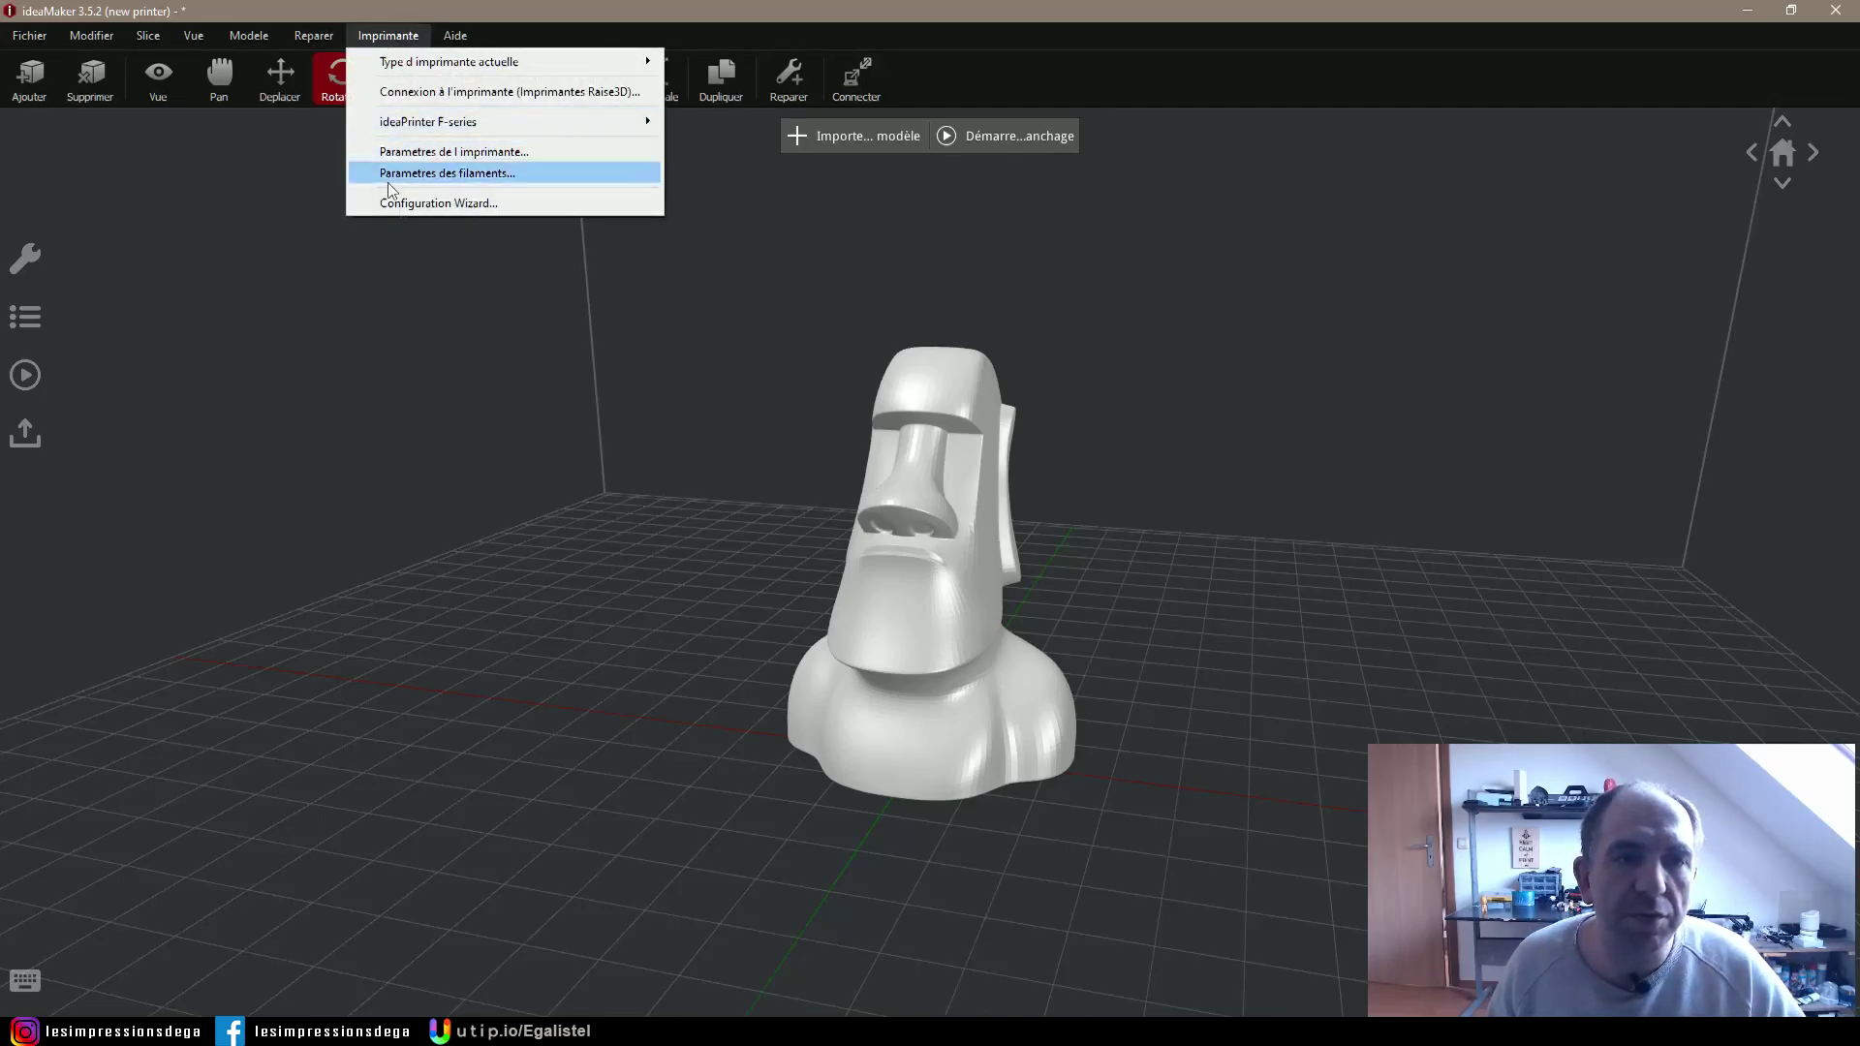
left_click(541, 205)
left_click(953, 354)
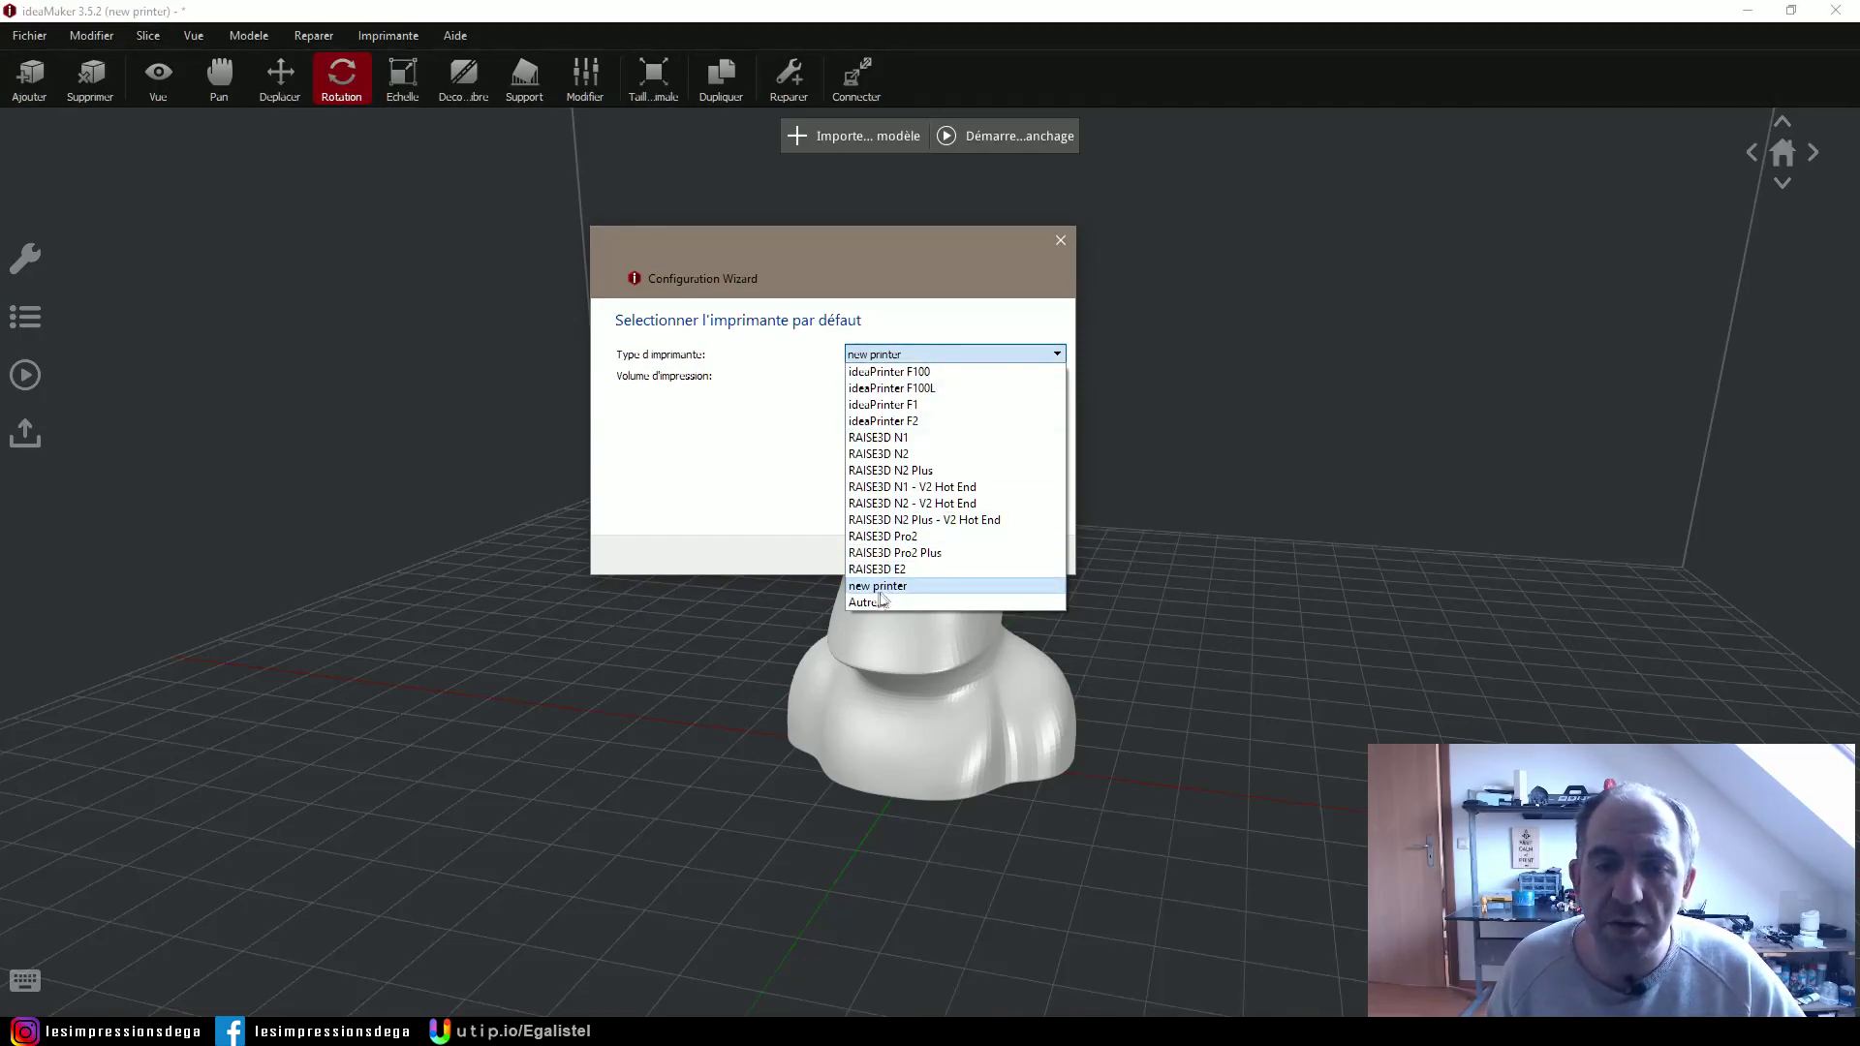
left_click(874, 602)
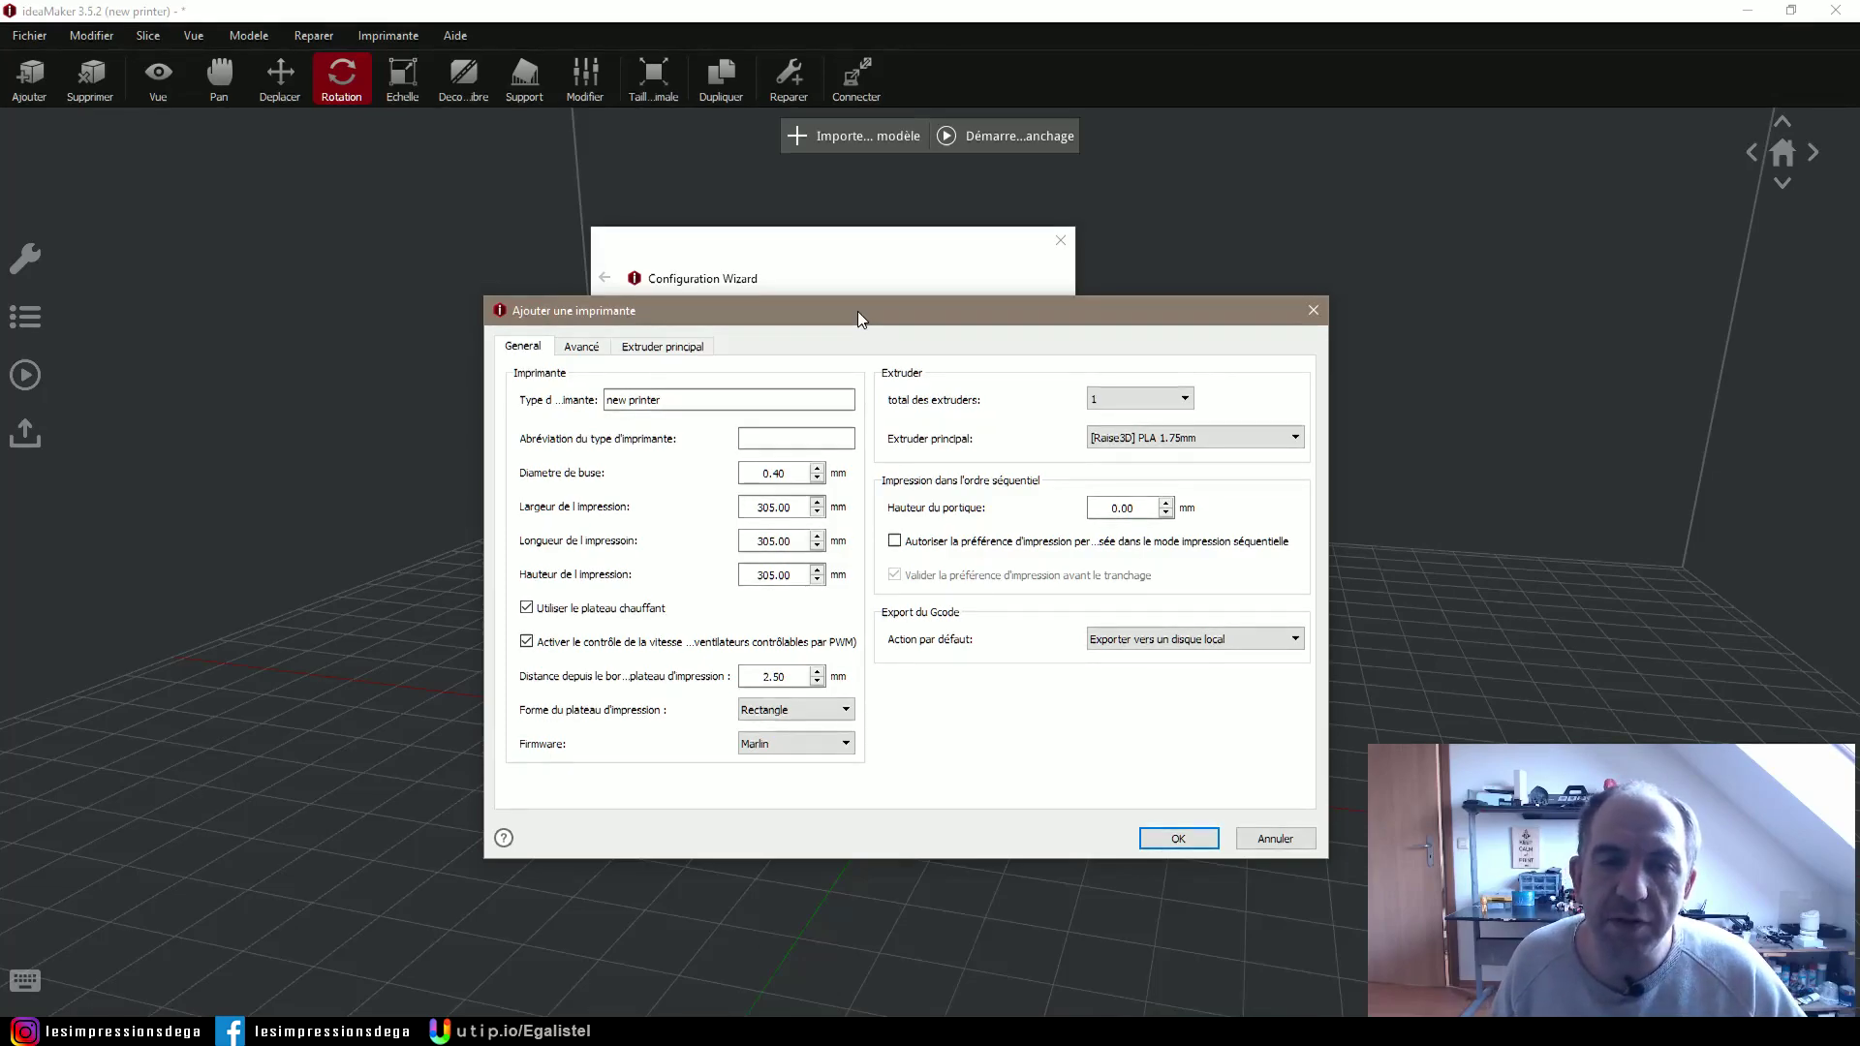
Name the printer type Alfawise U30 and enter U30 as its abbreviation
left_click(697, 391)
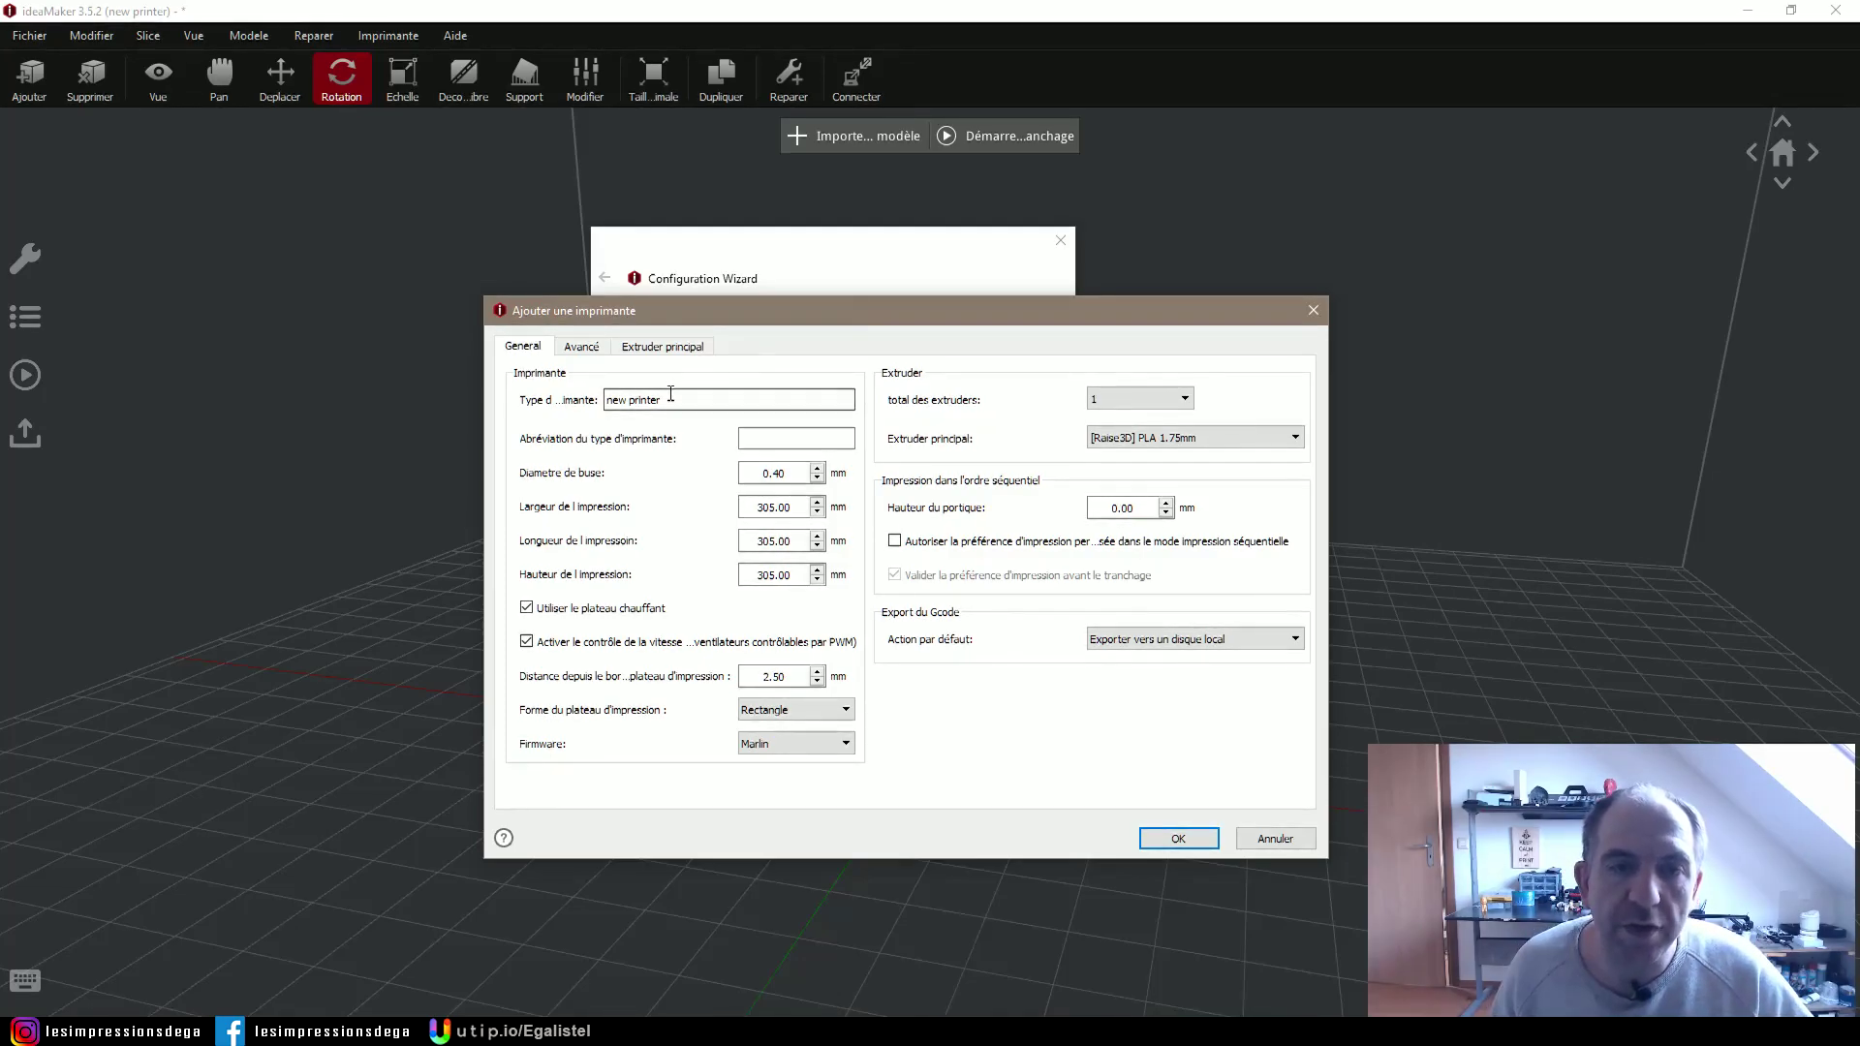
key("ctrl+a")
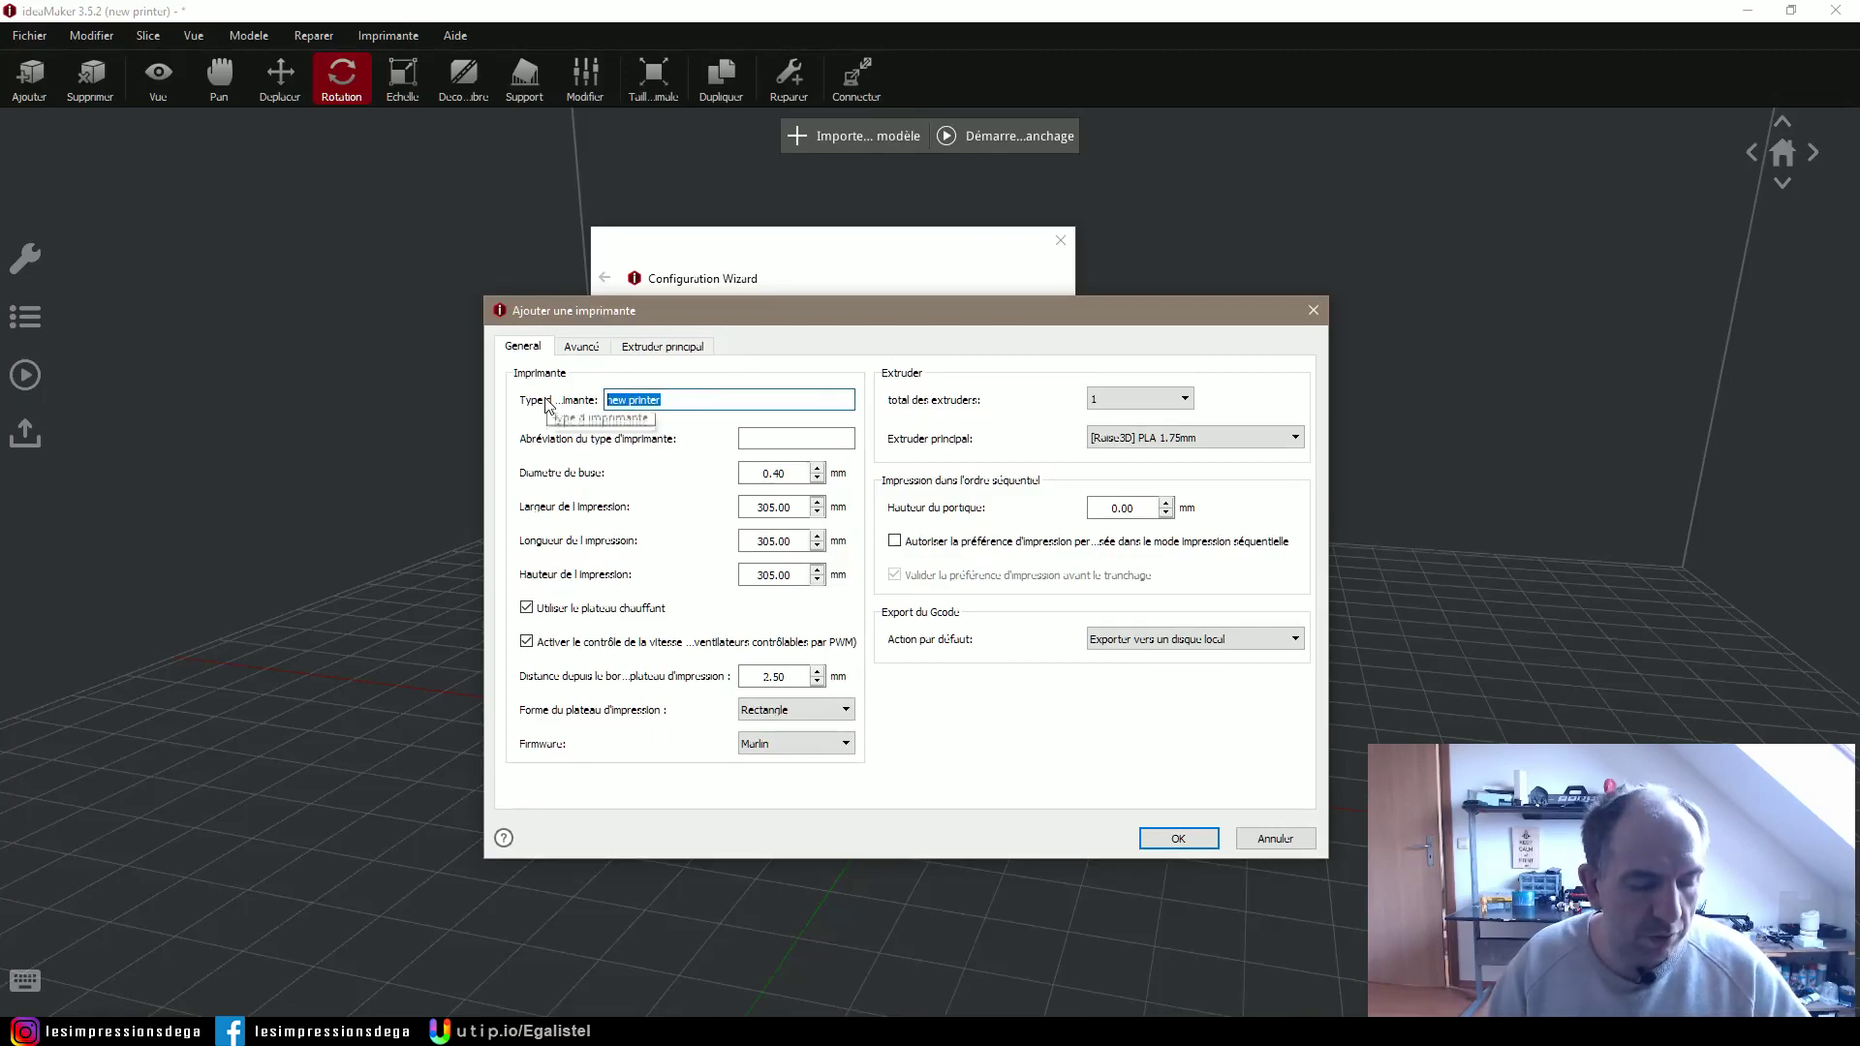
type("Alfa")
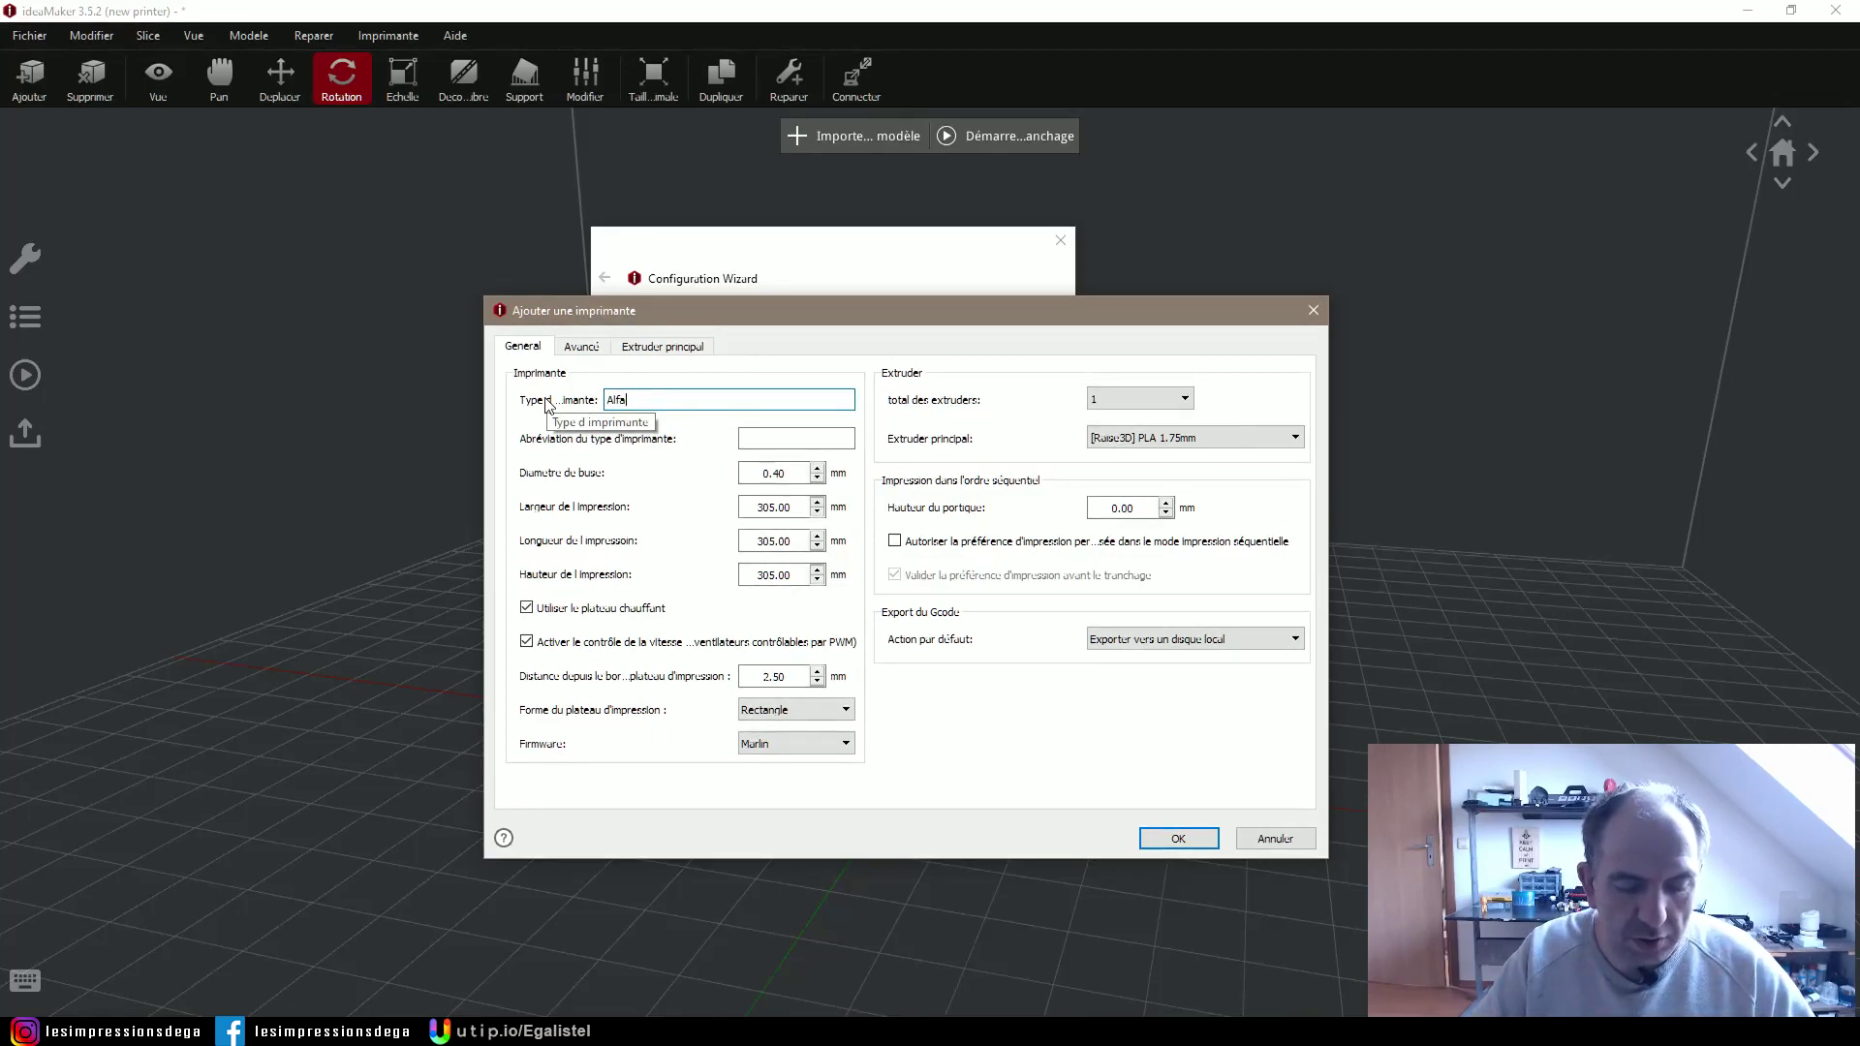
type("wise U30")
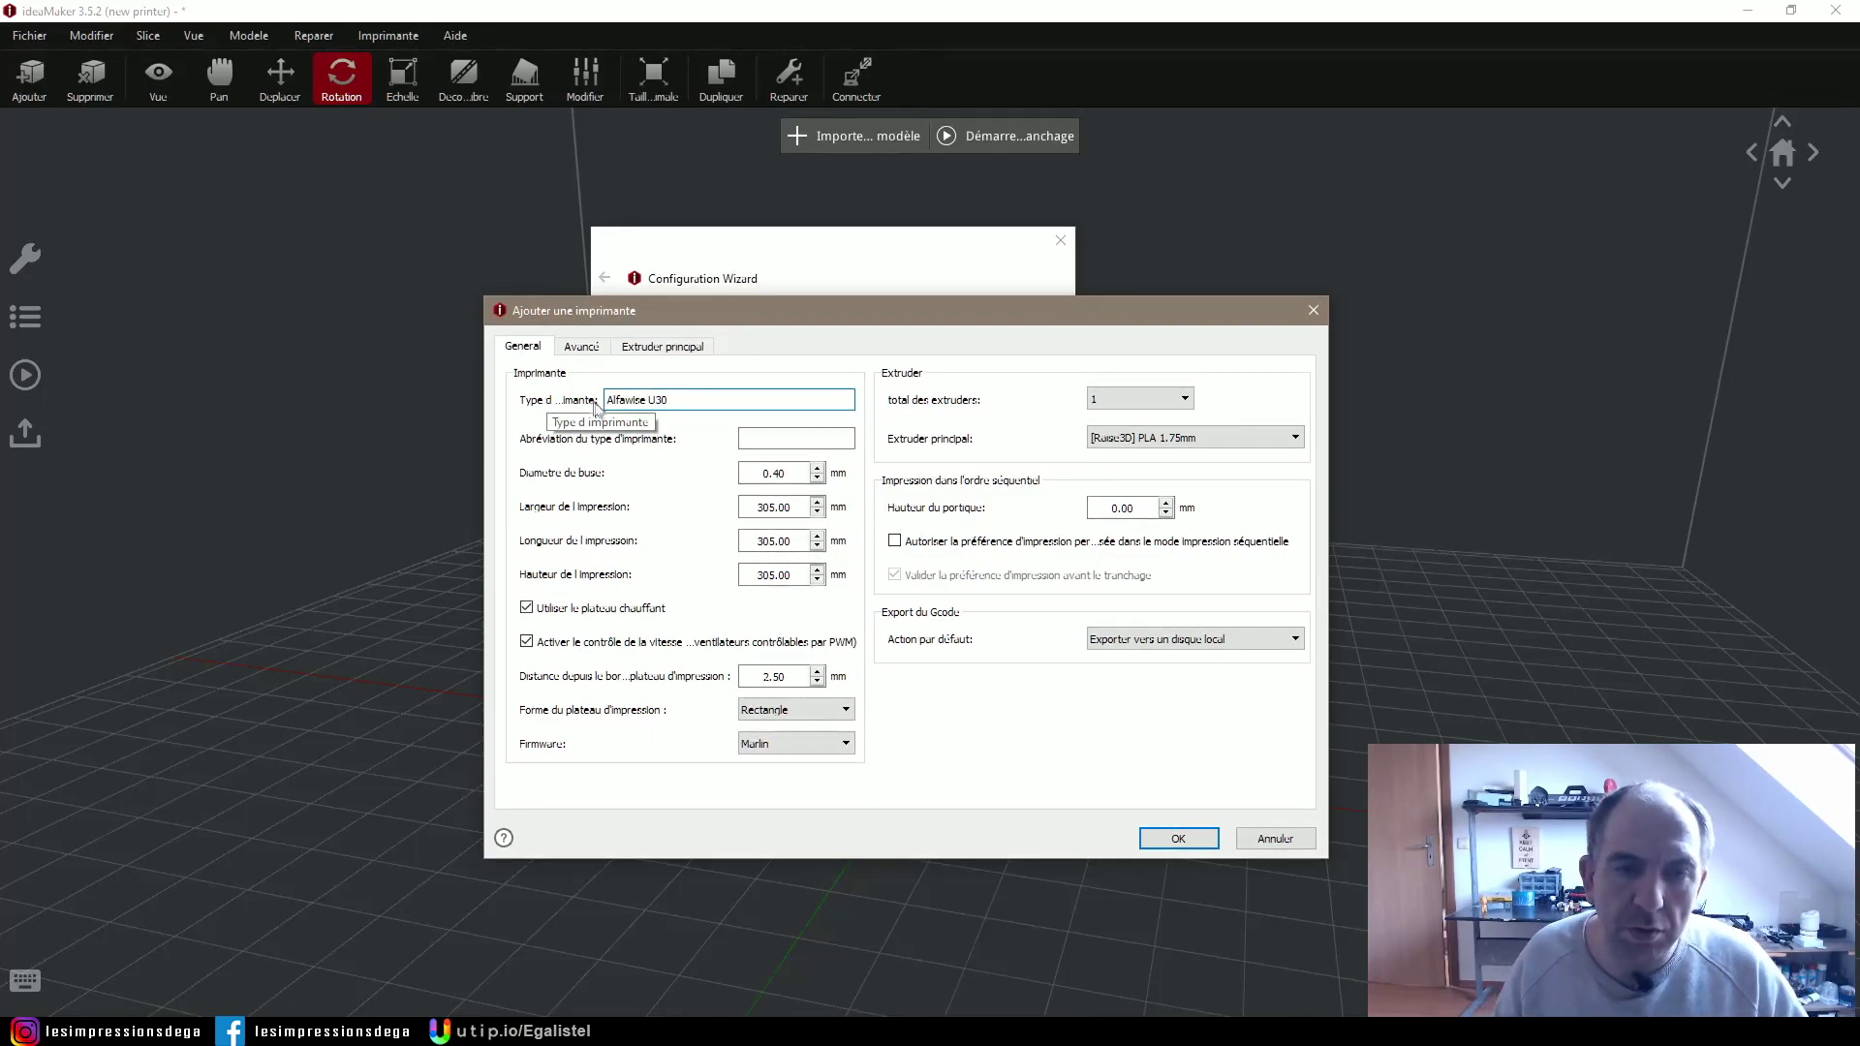
left_click(783, 435)
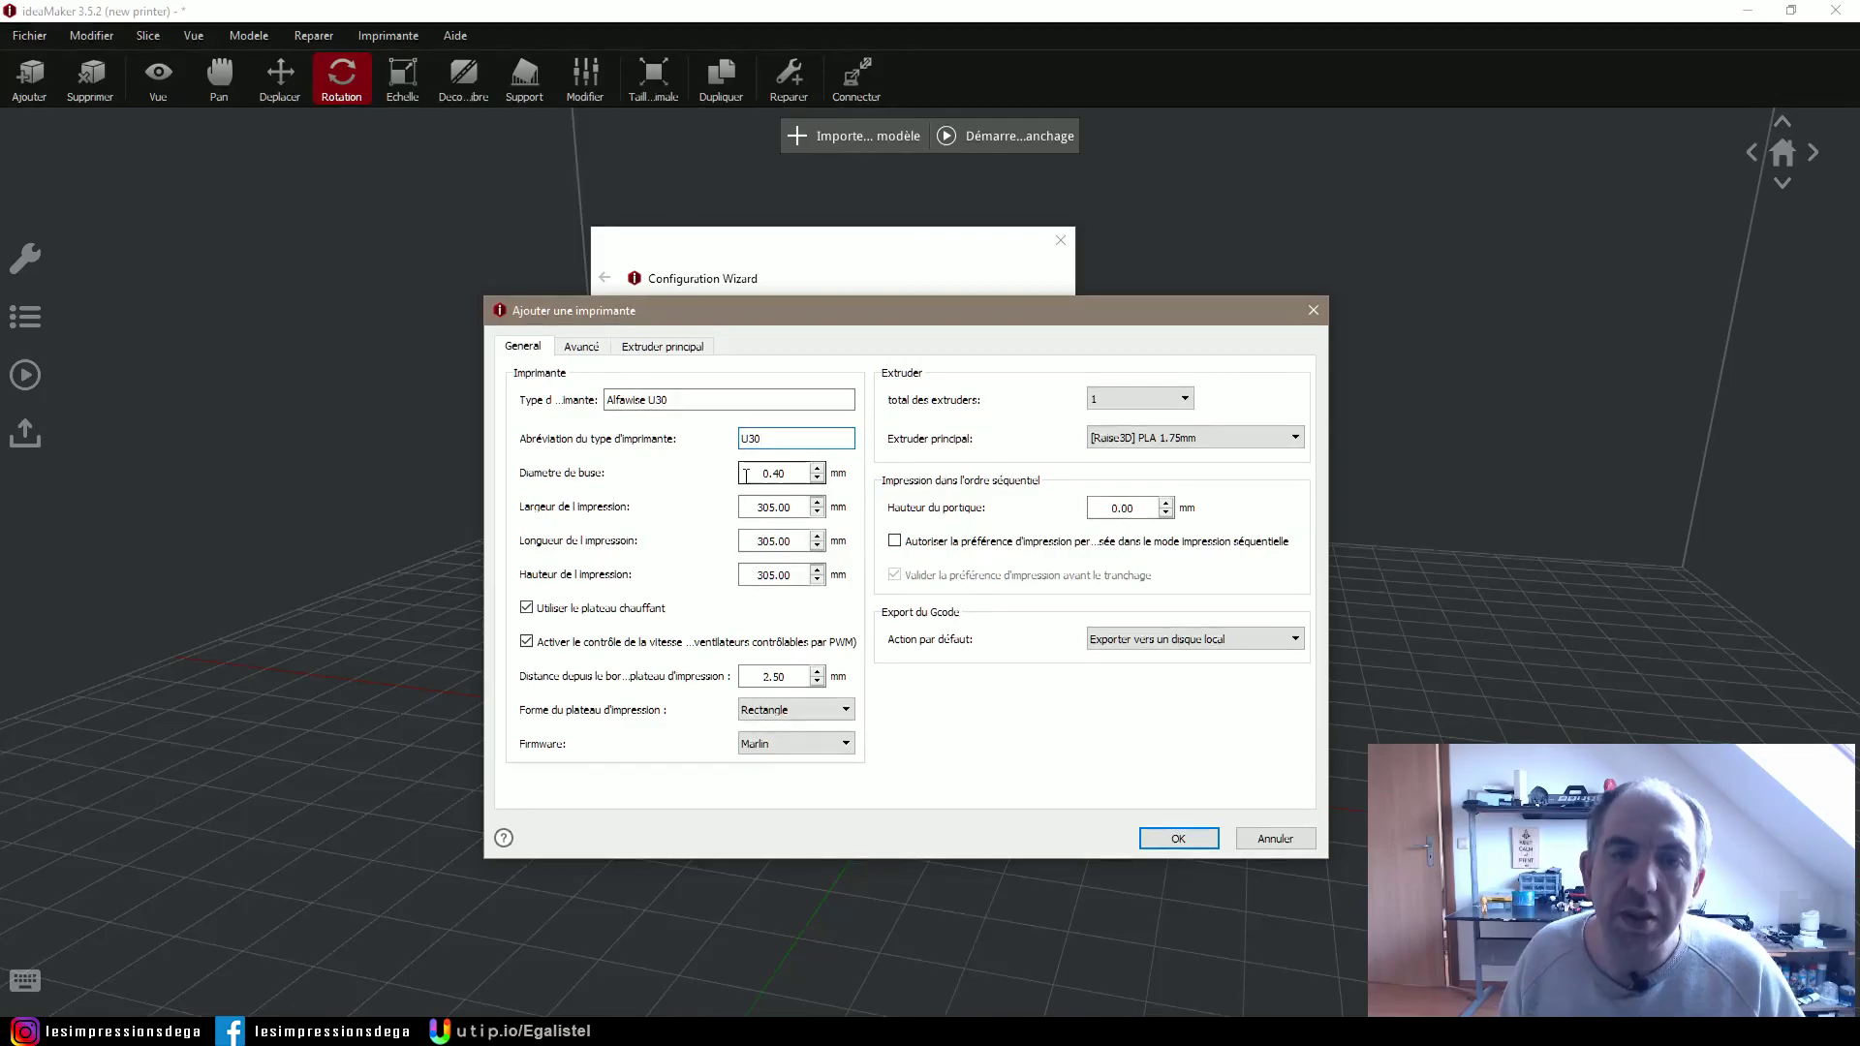
Set the printer's build volume to 220 mm width, 220 mm length and 250 mm height
key("Tab")
key("Tab")
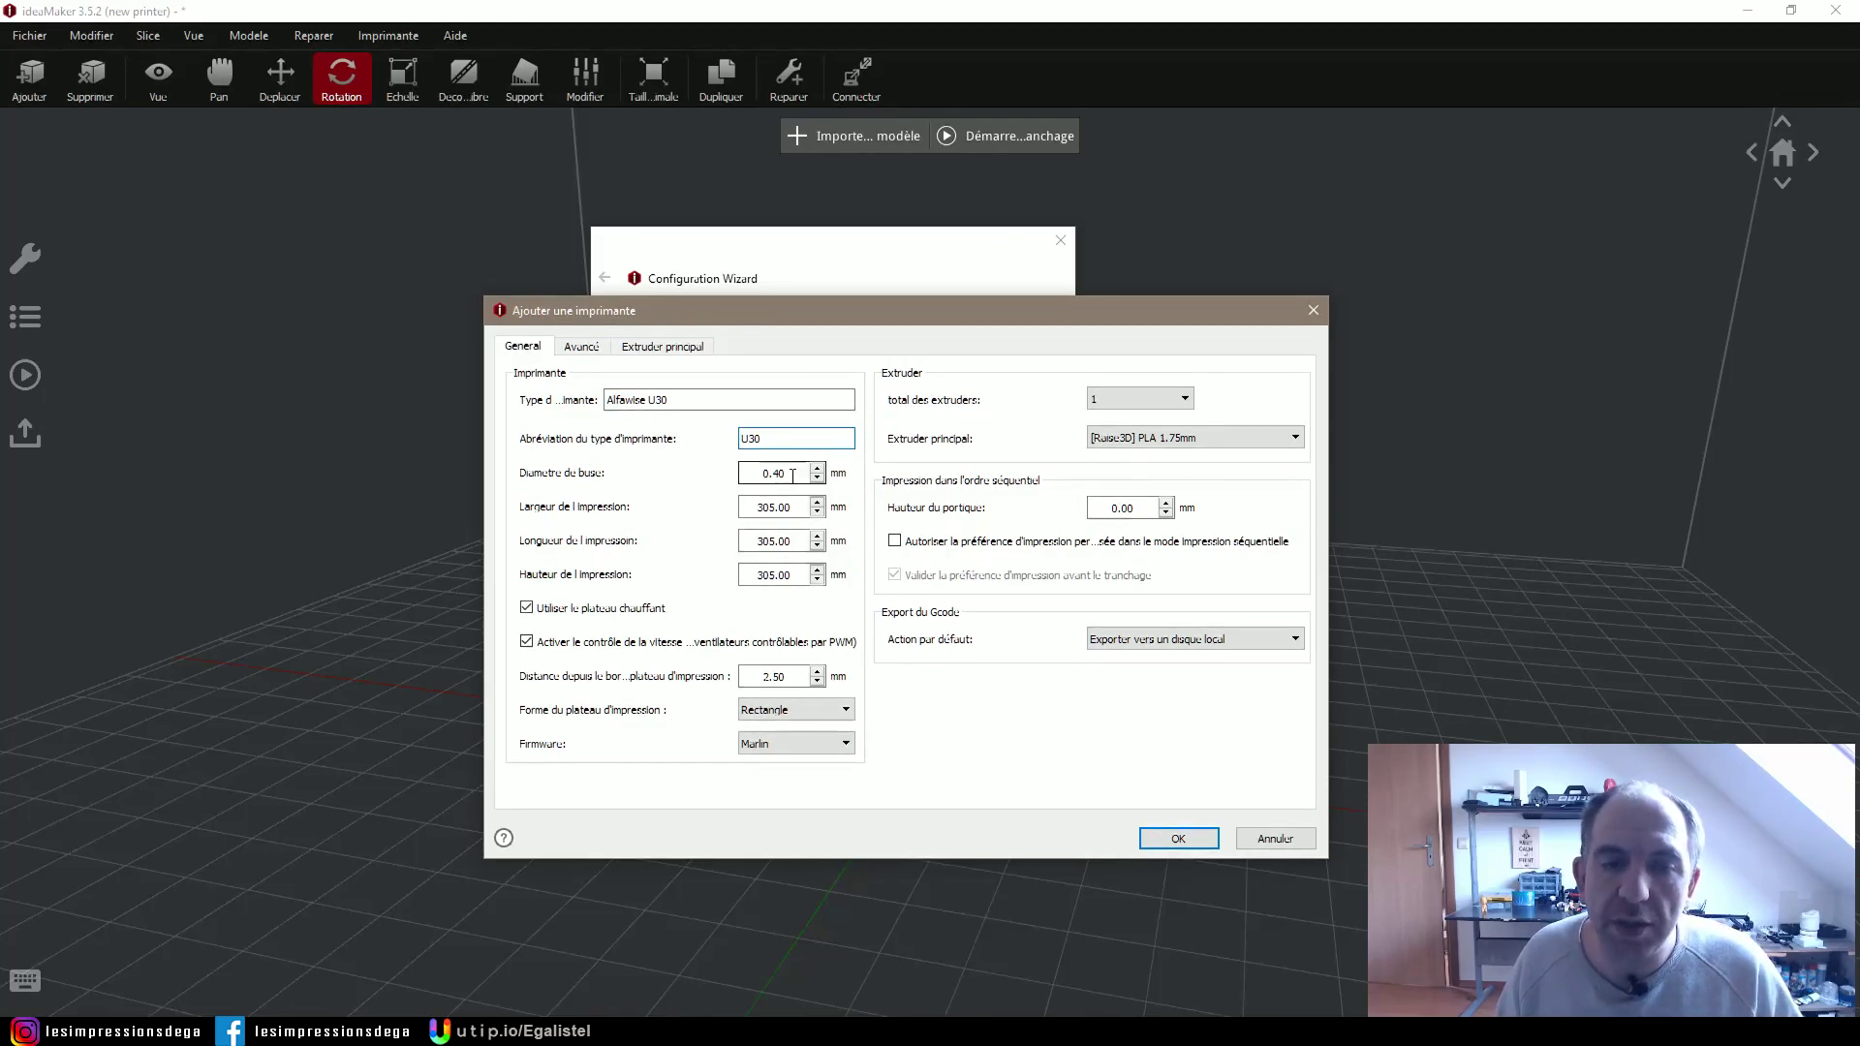
type("220")
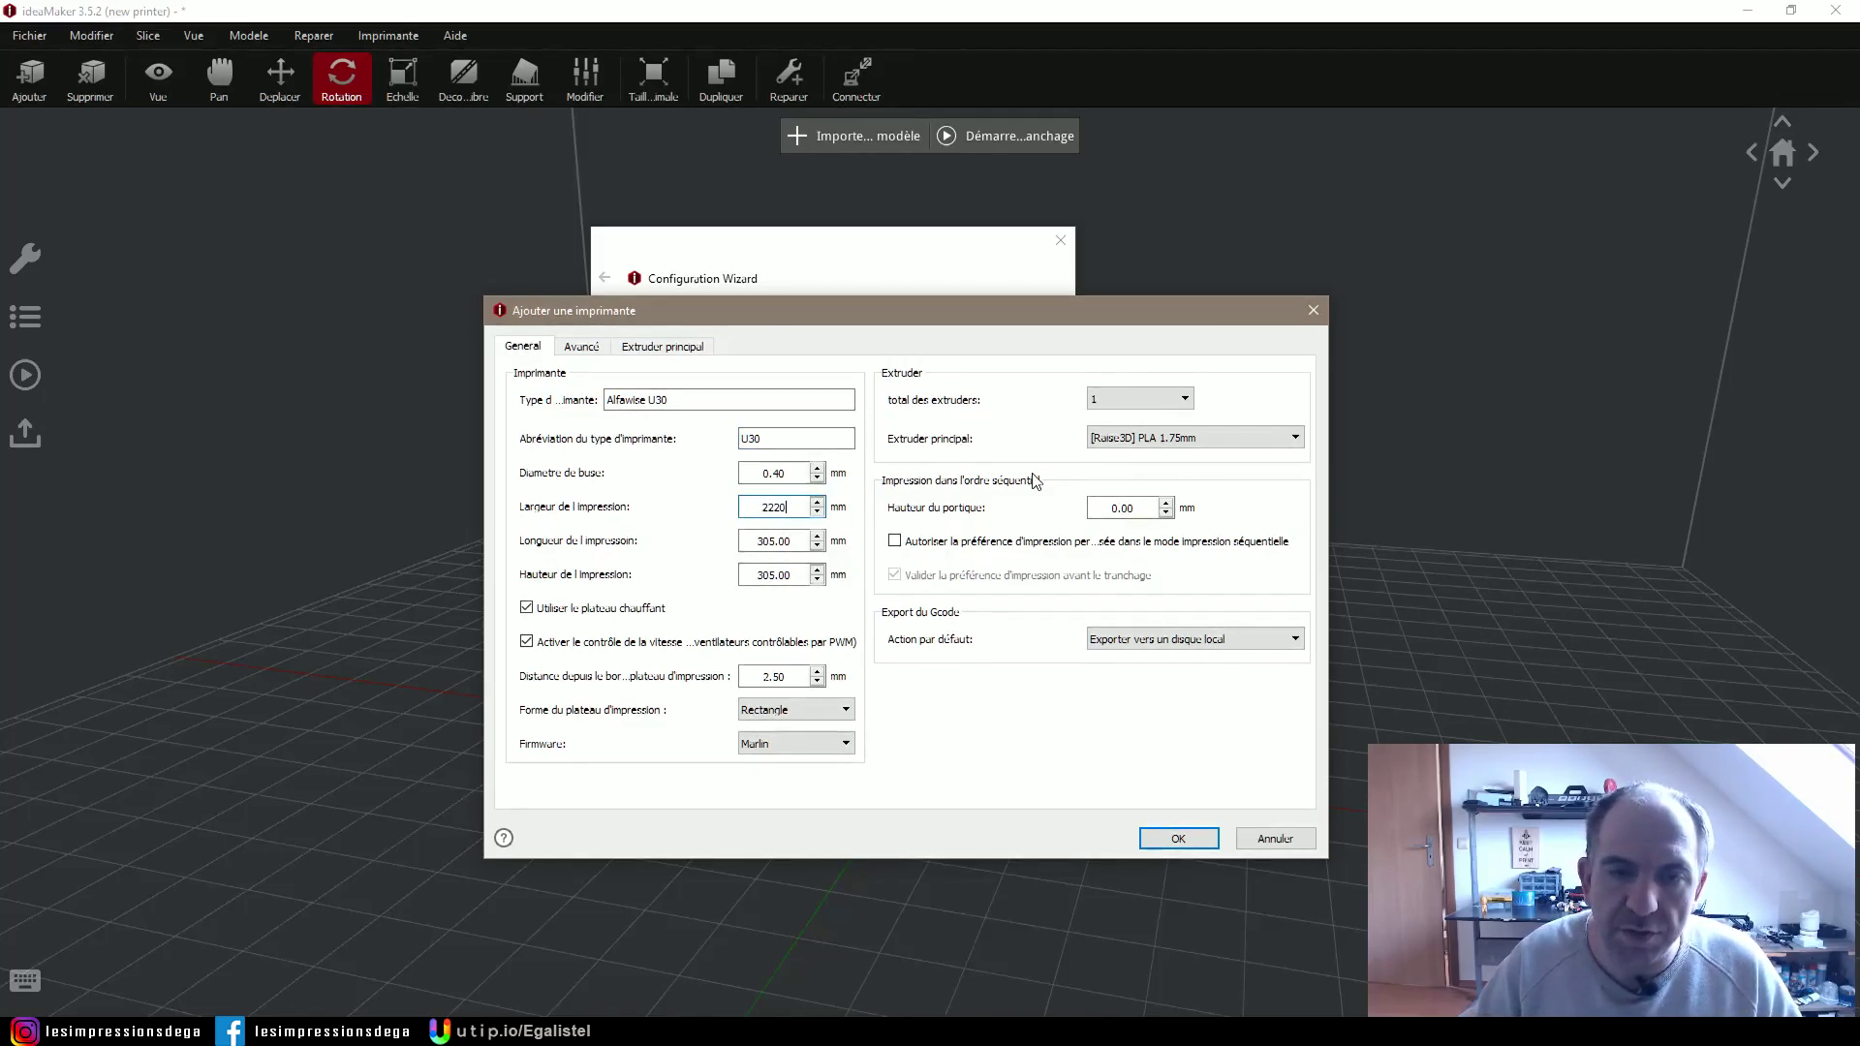
key("Tab")
type("220")
key("Tab")
type("250")
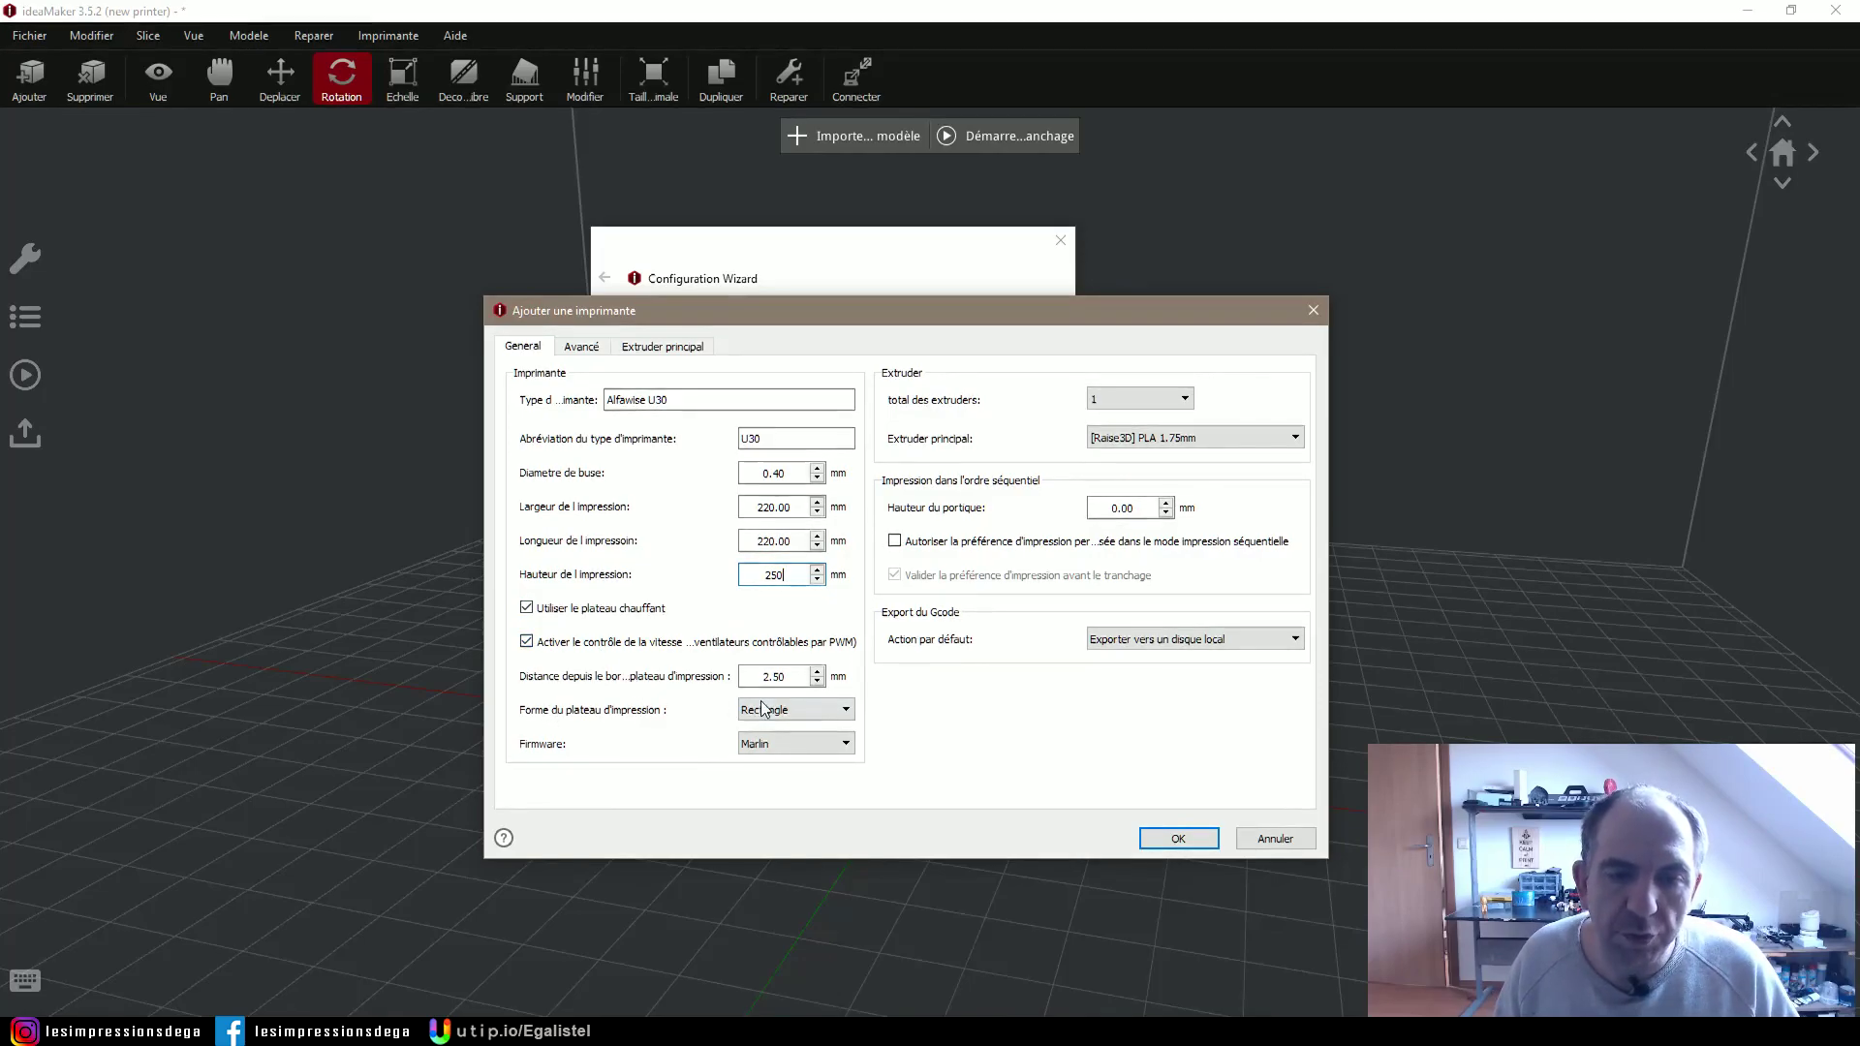
Choose Marlin firmware and a single extruder with [Raise3D] PLA 1.75mm as the main extruder's filament
left_click(846, 742)
left_click(1101, 403)
left_click(1222, 440)
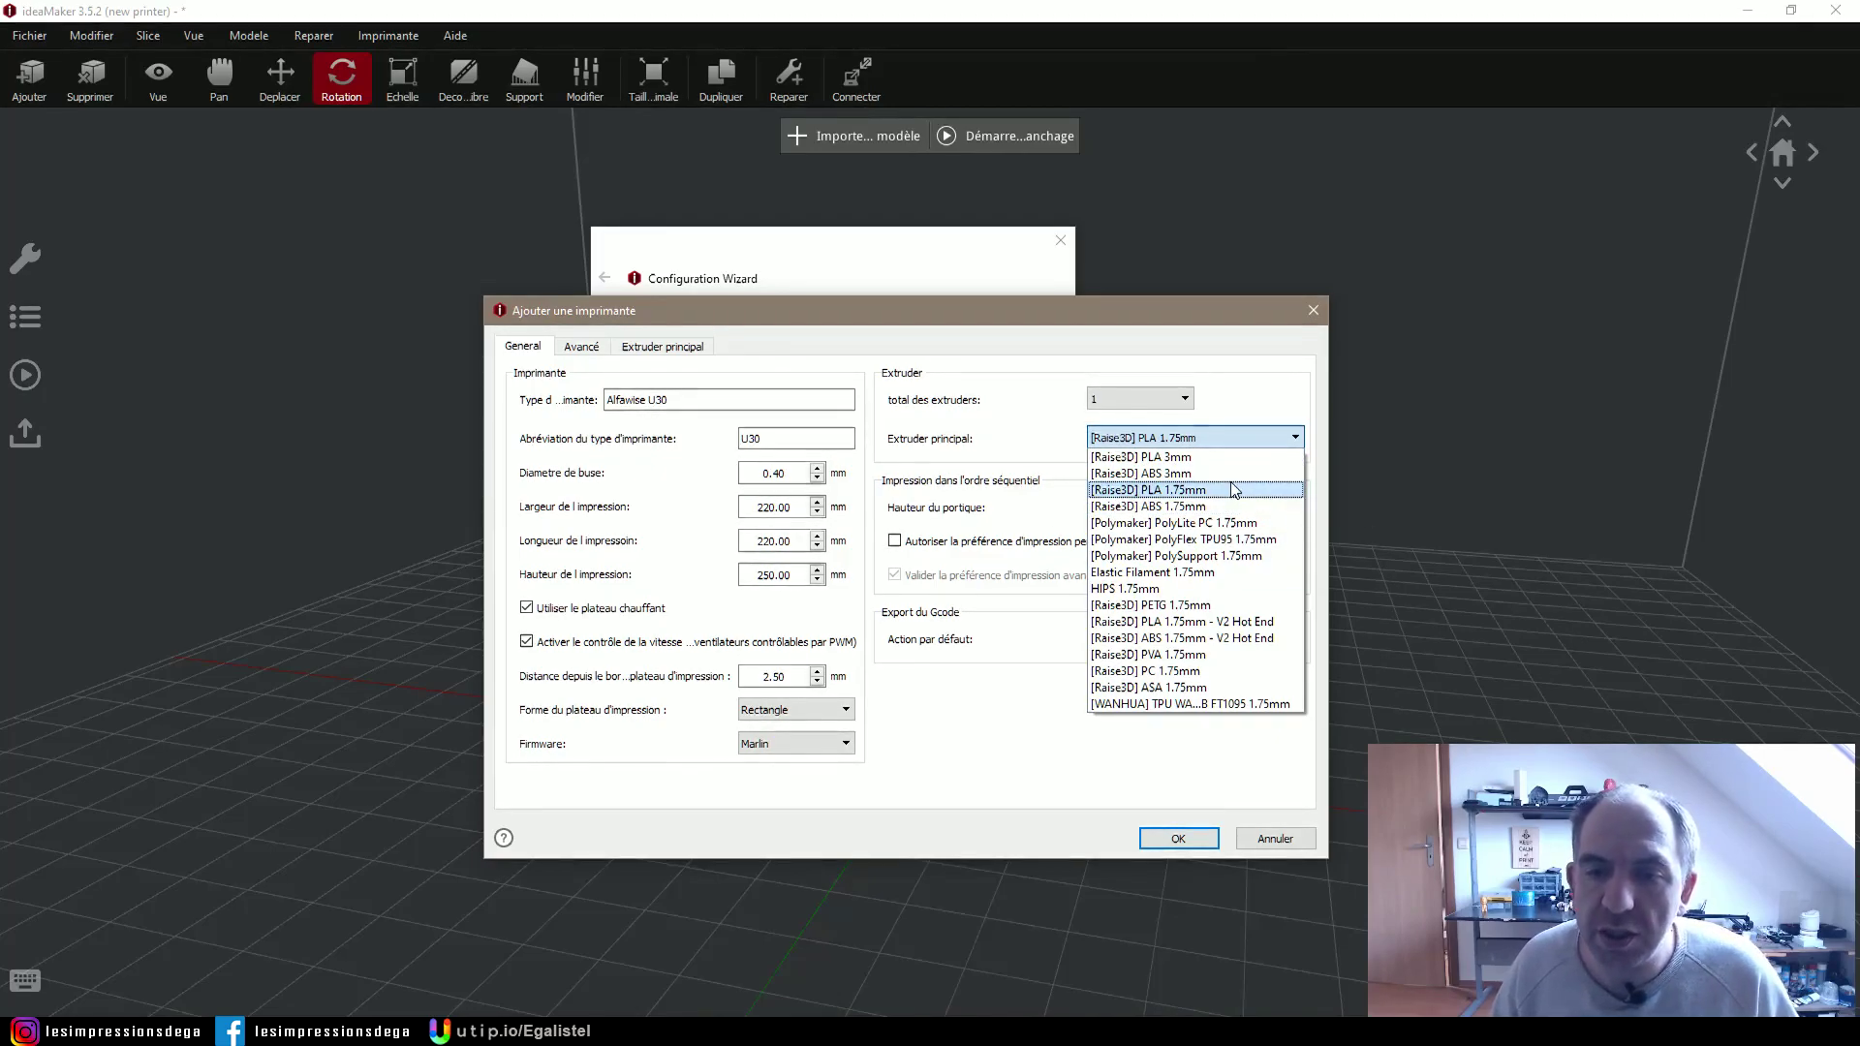
left_click(1233, 490)
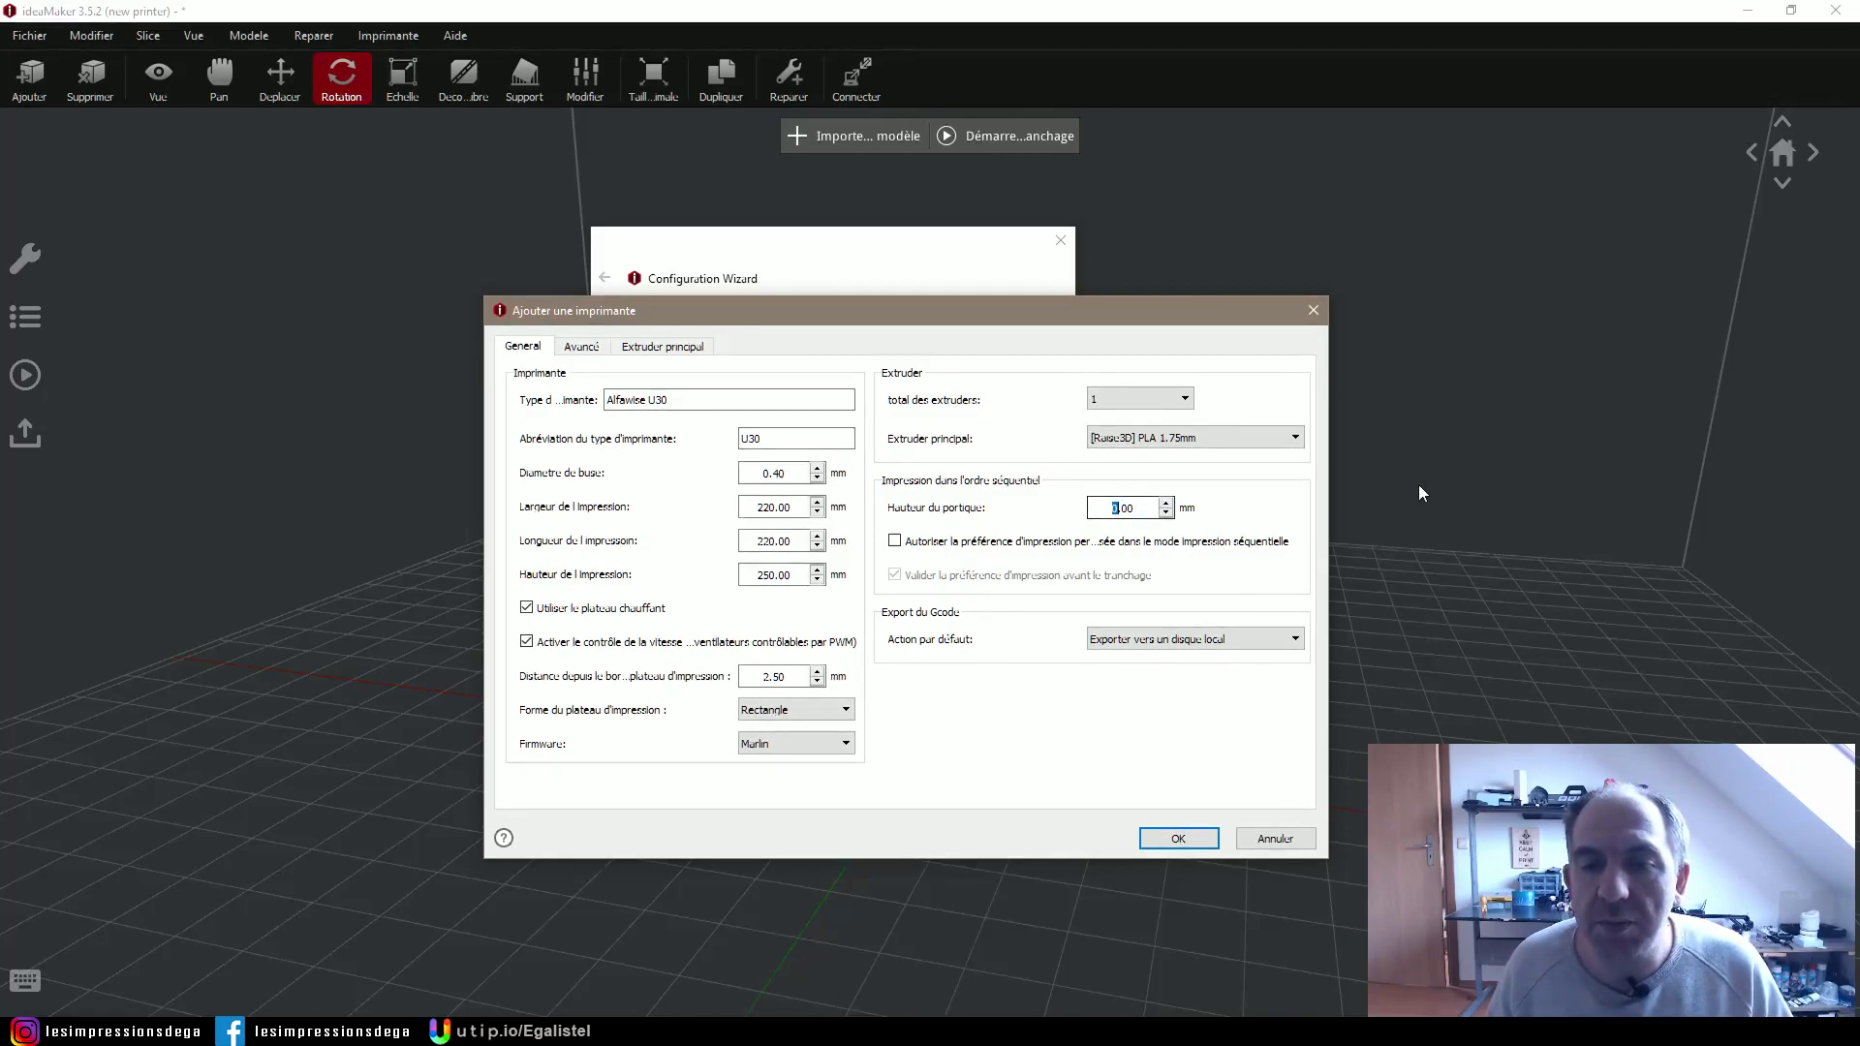
Set the gantry height to 50 mm and the default G-code action to exporting to a local disk
type("50")
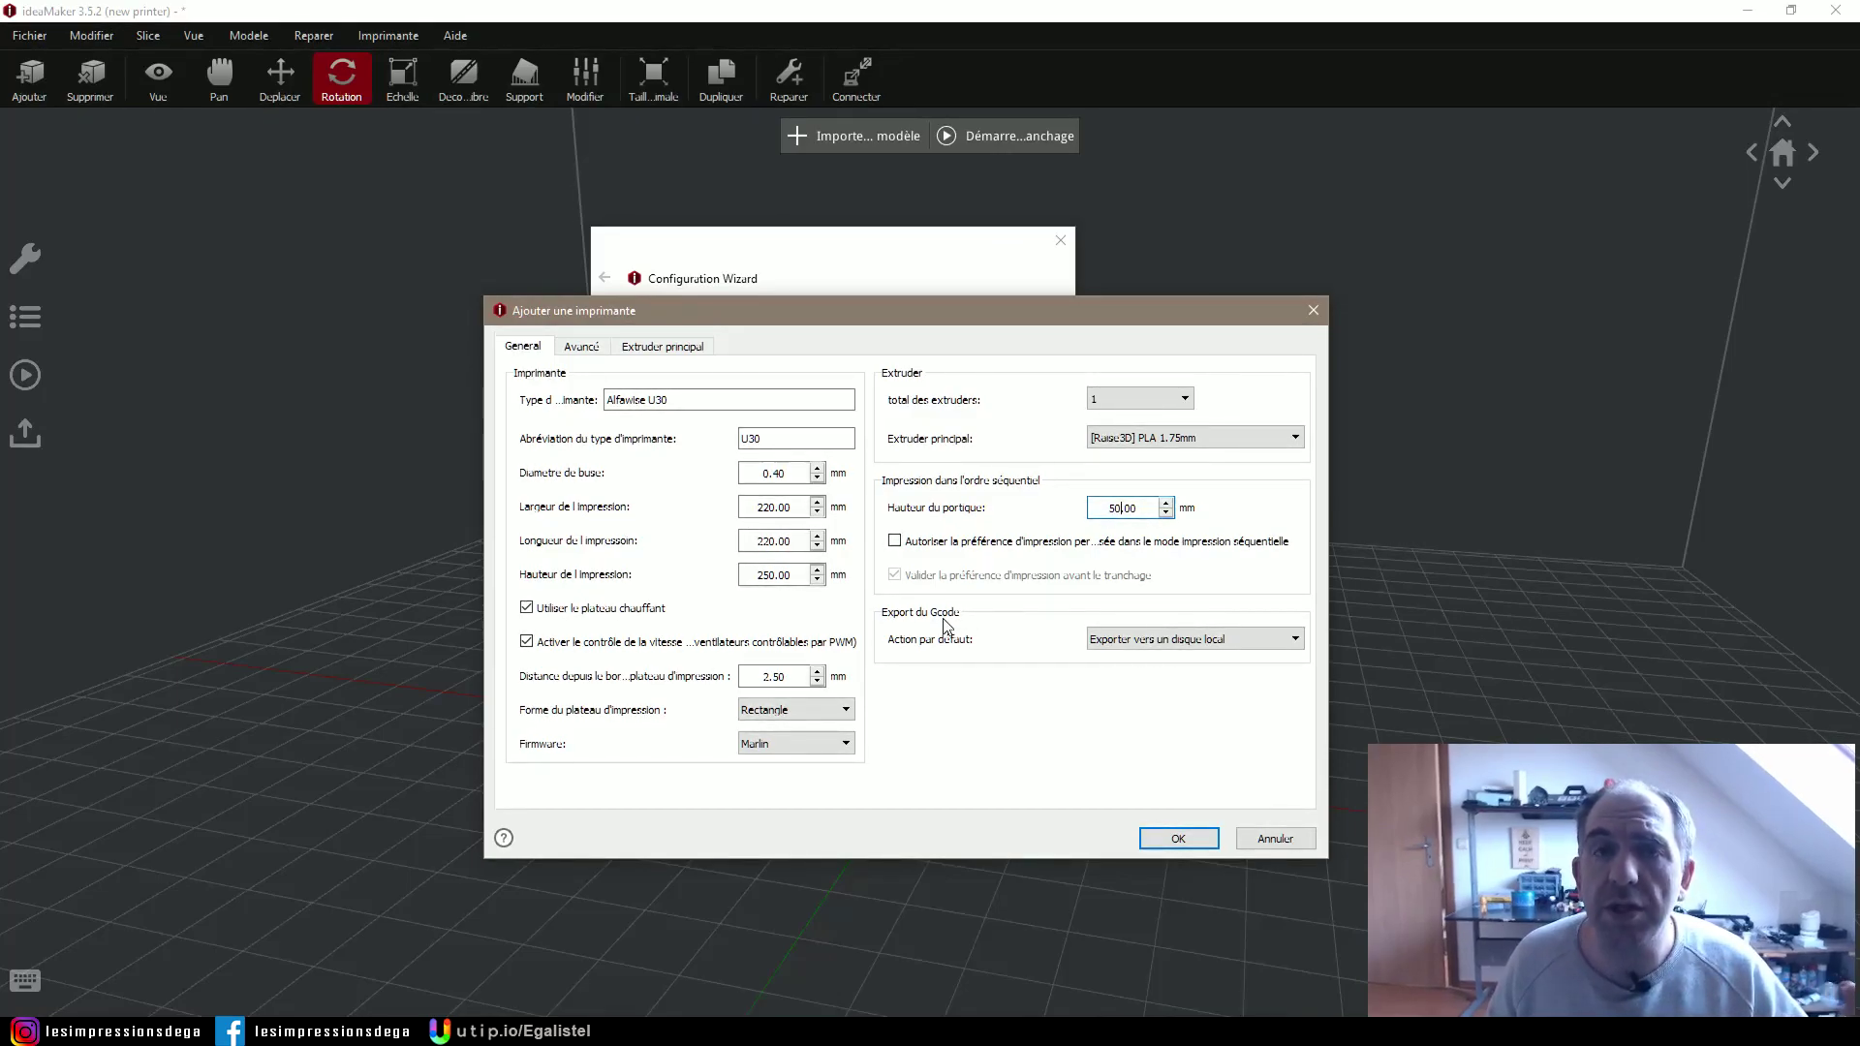
left_click(1198, 639)
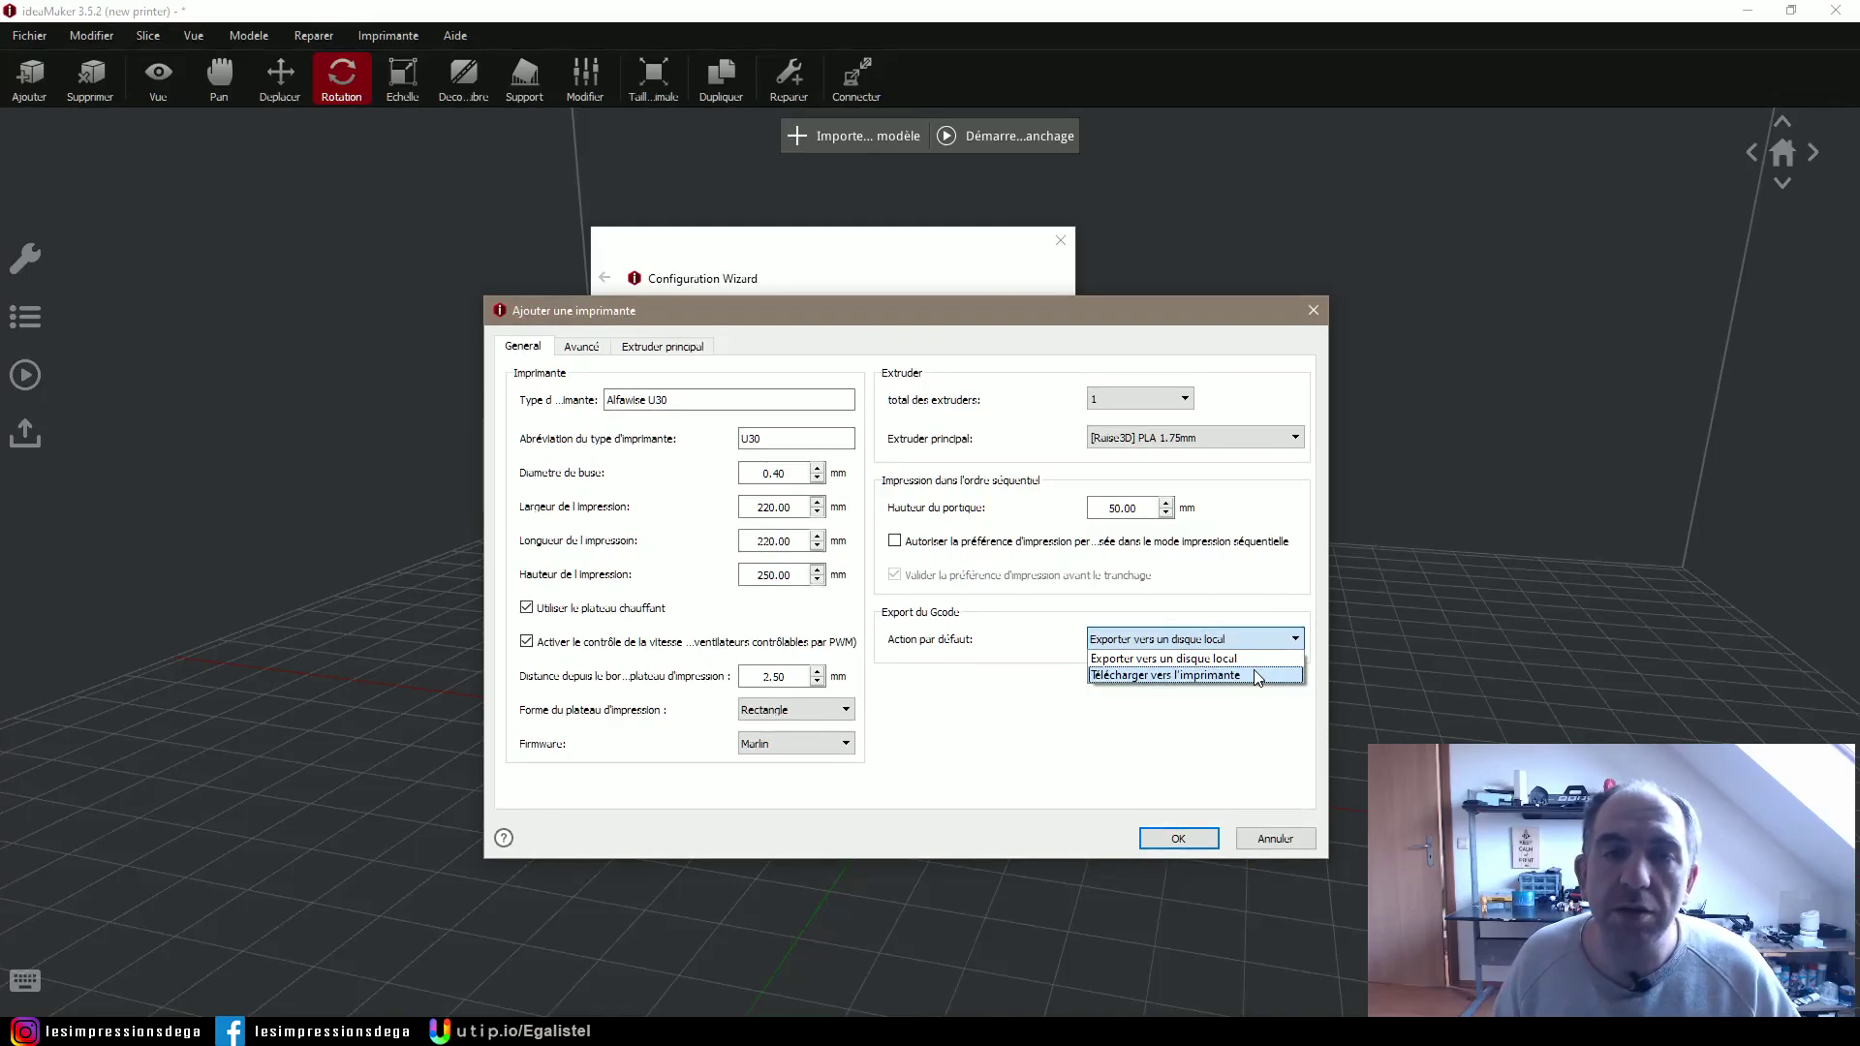
left_click(1249, 664)
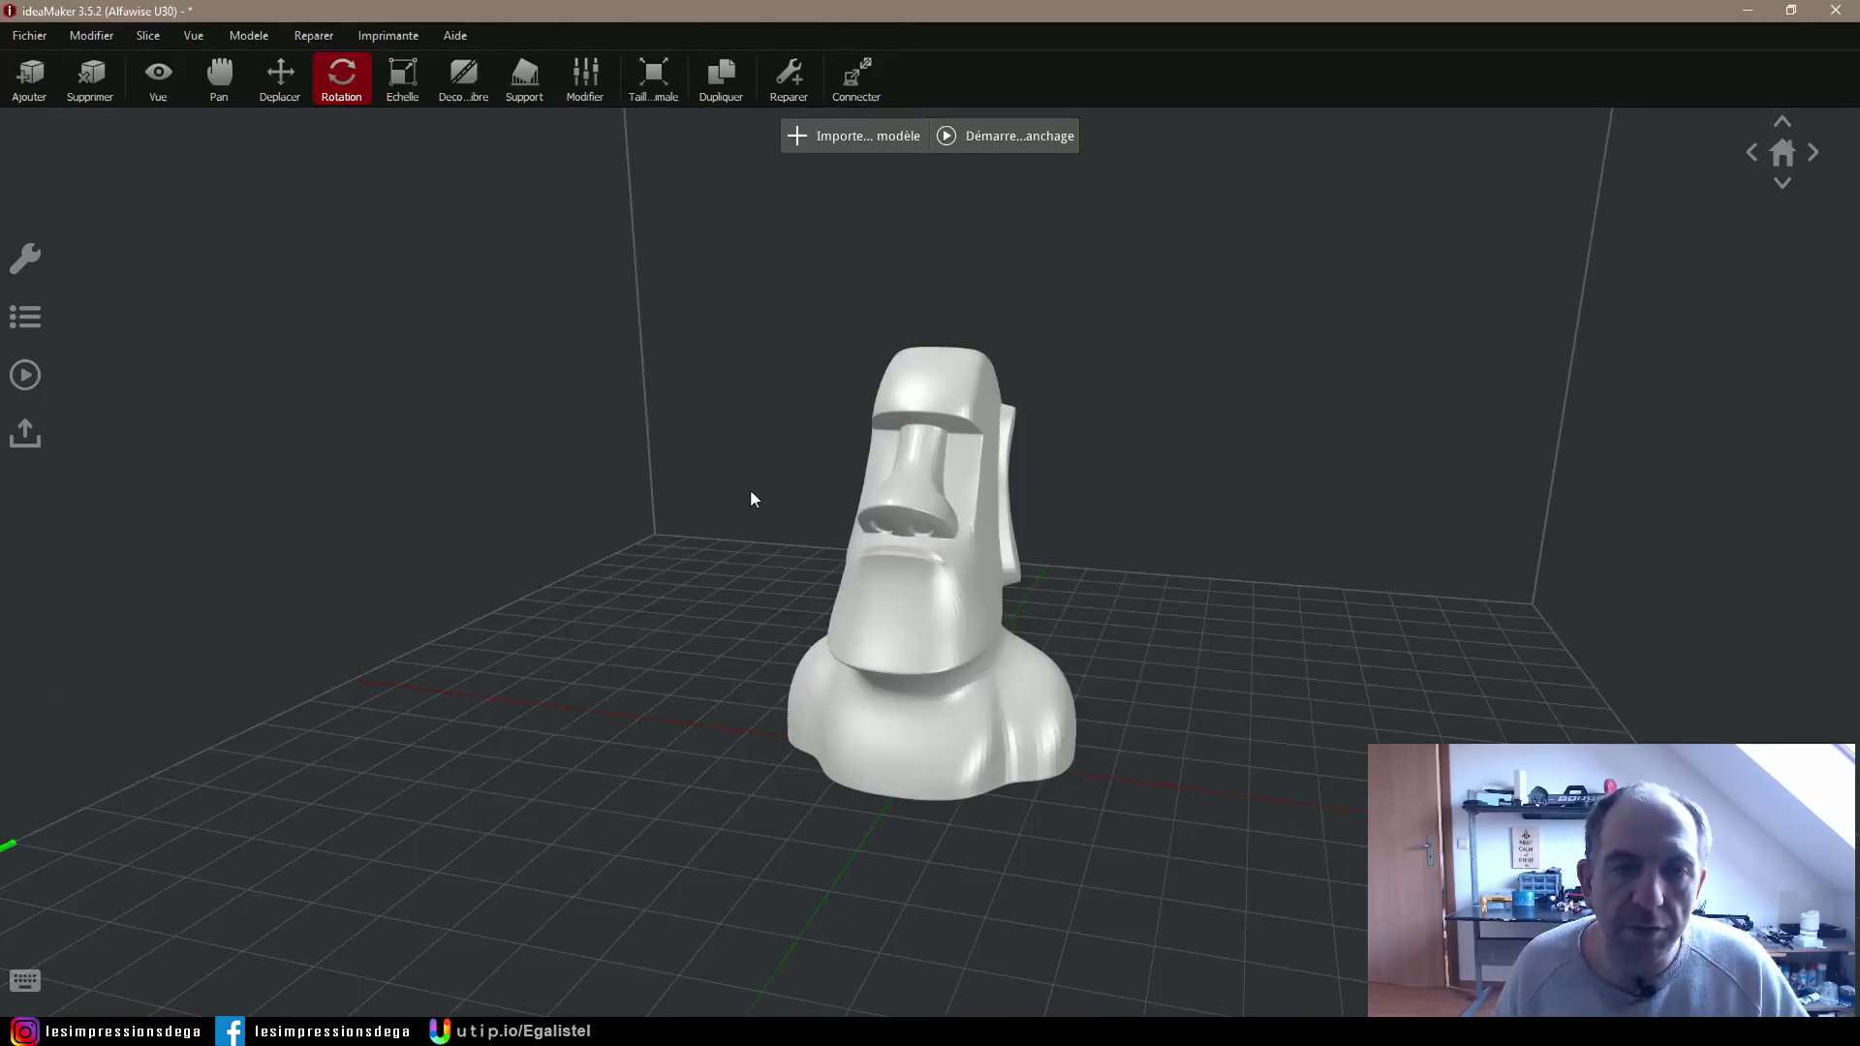
Delete the statue model from the build plate and confirm the deletion
scroll(752, 486, "down", 5)
right_click_drag(734, 477, 747, 520)
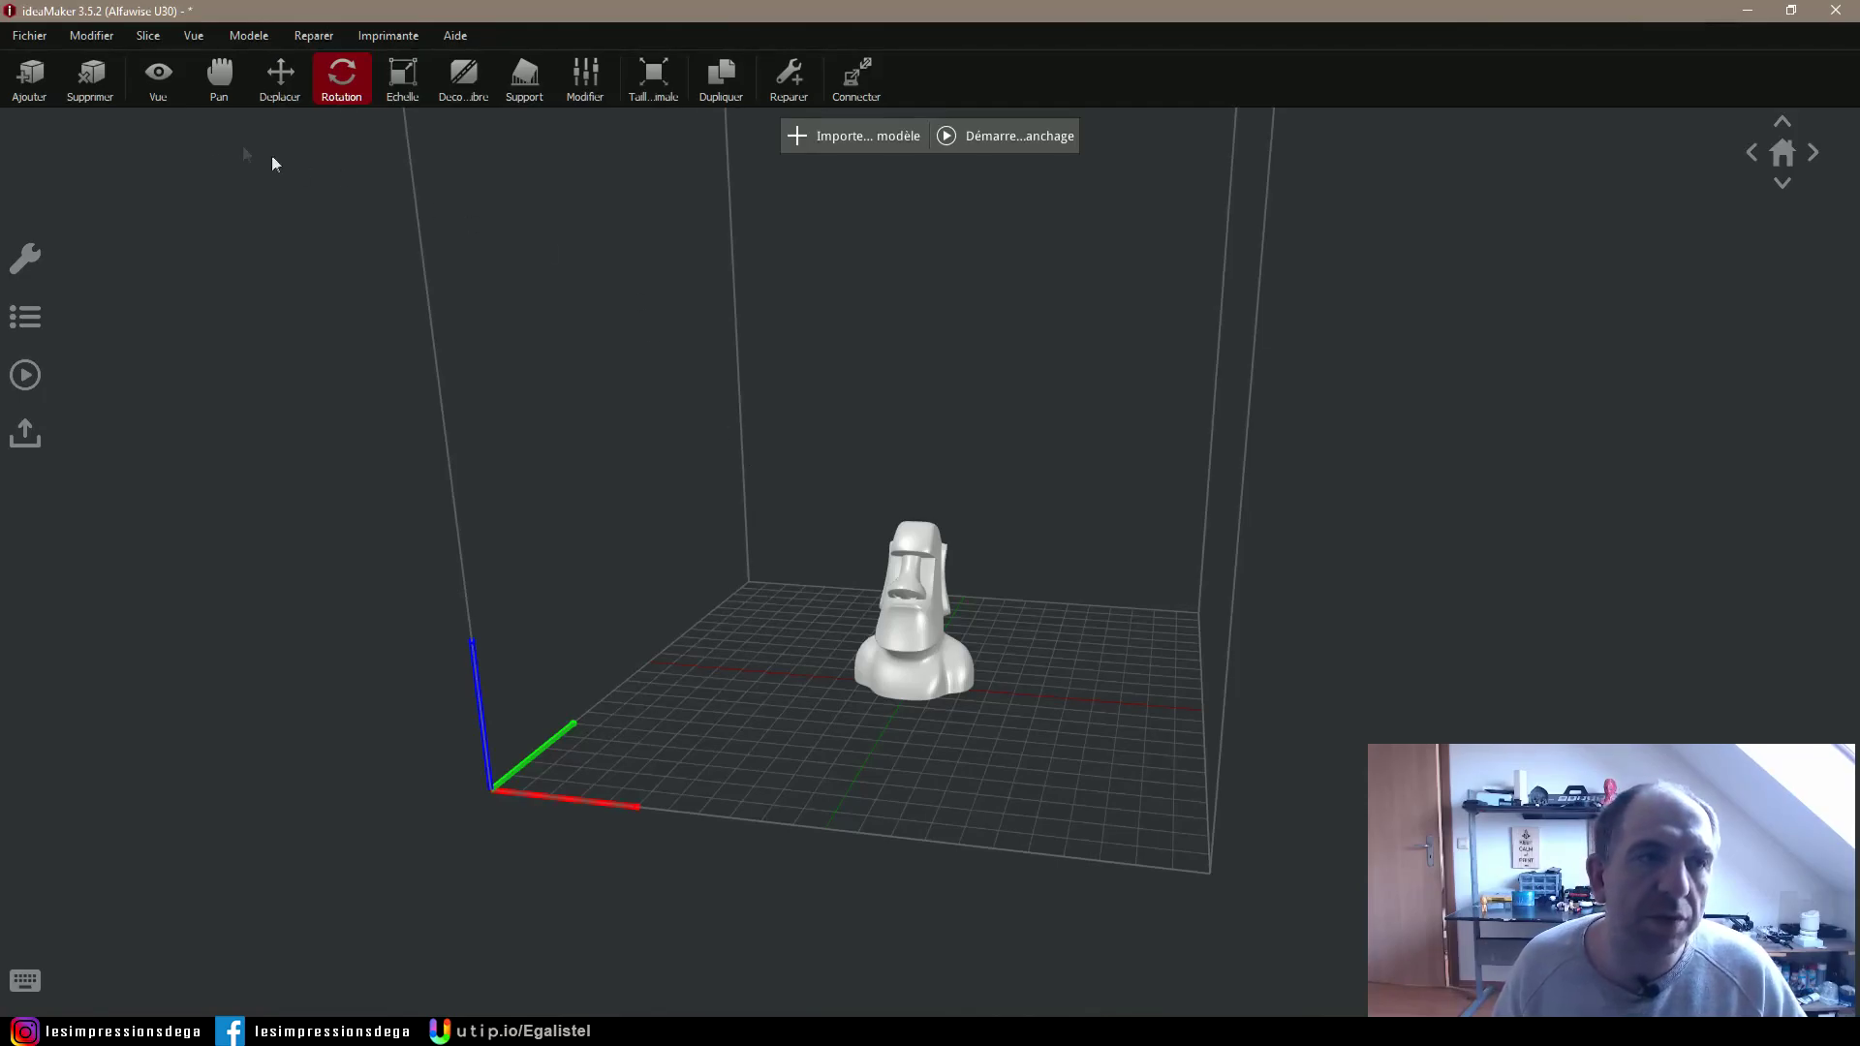
left_click(30, 83)
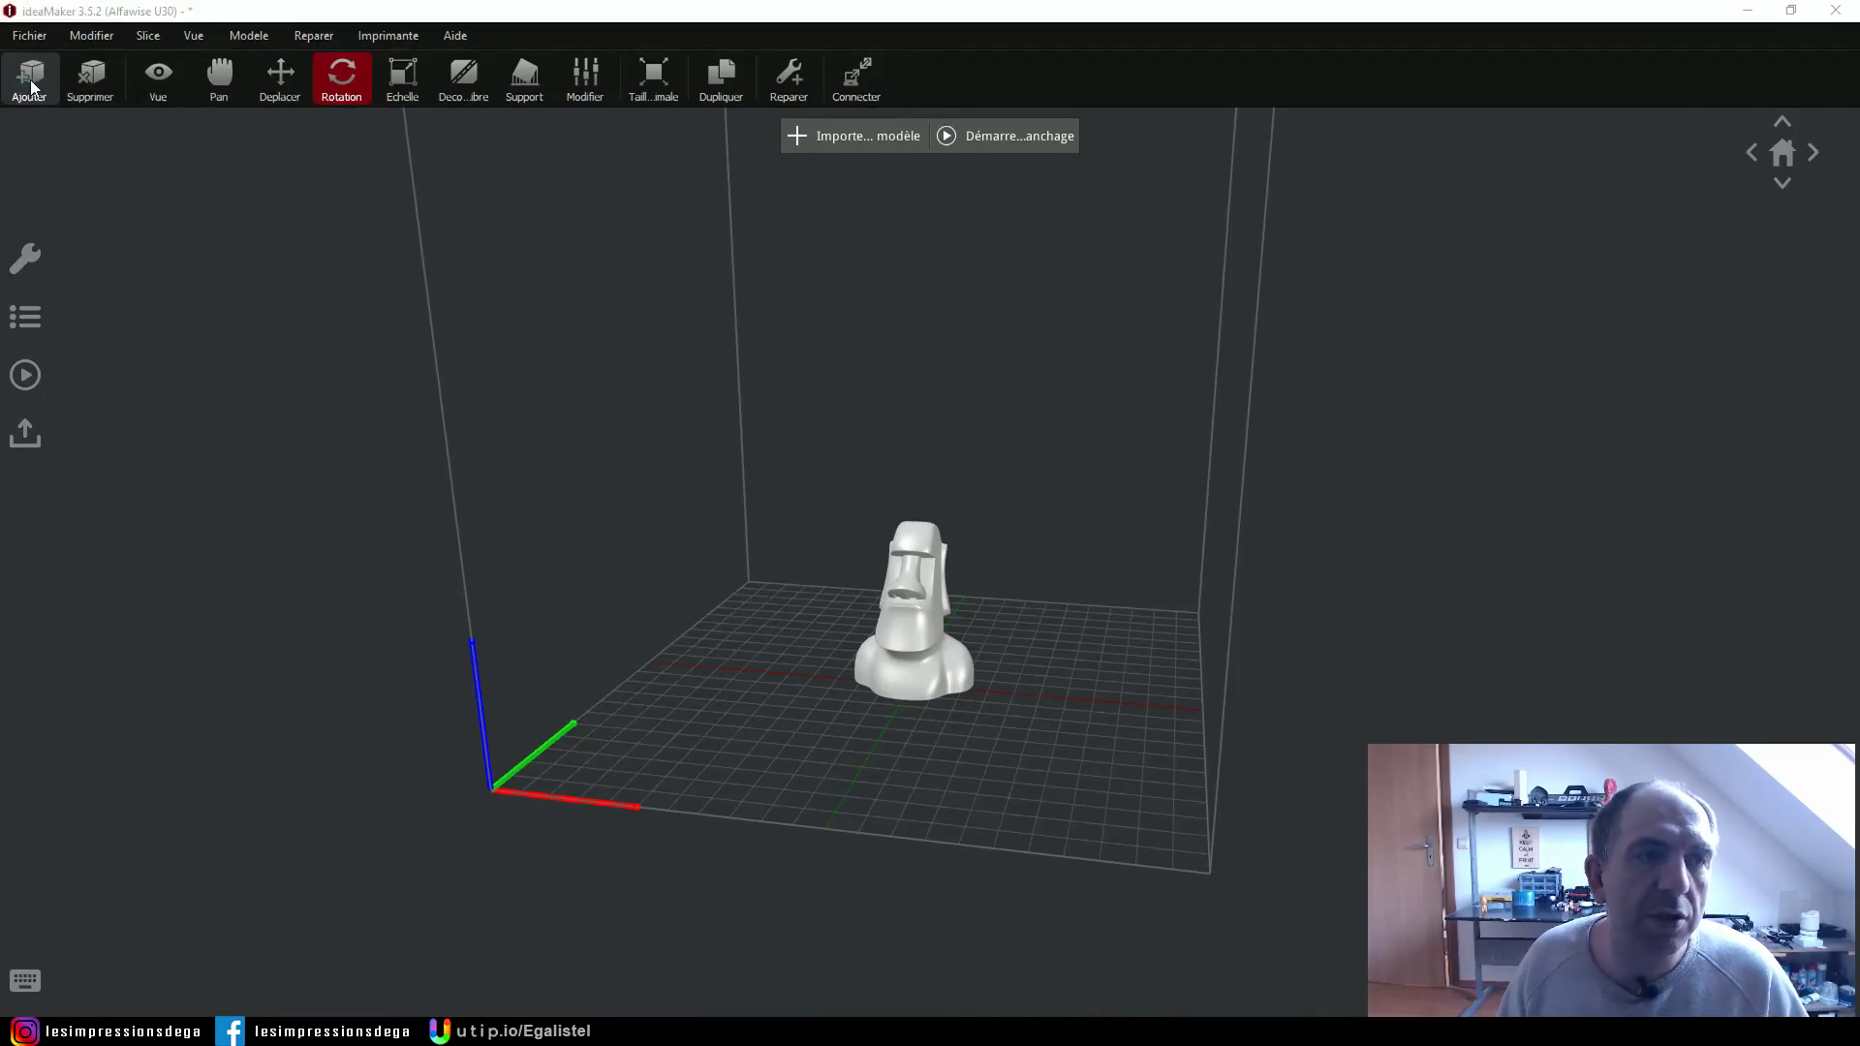
key("Escape")
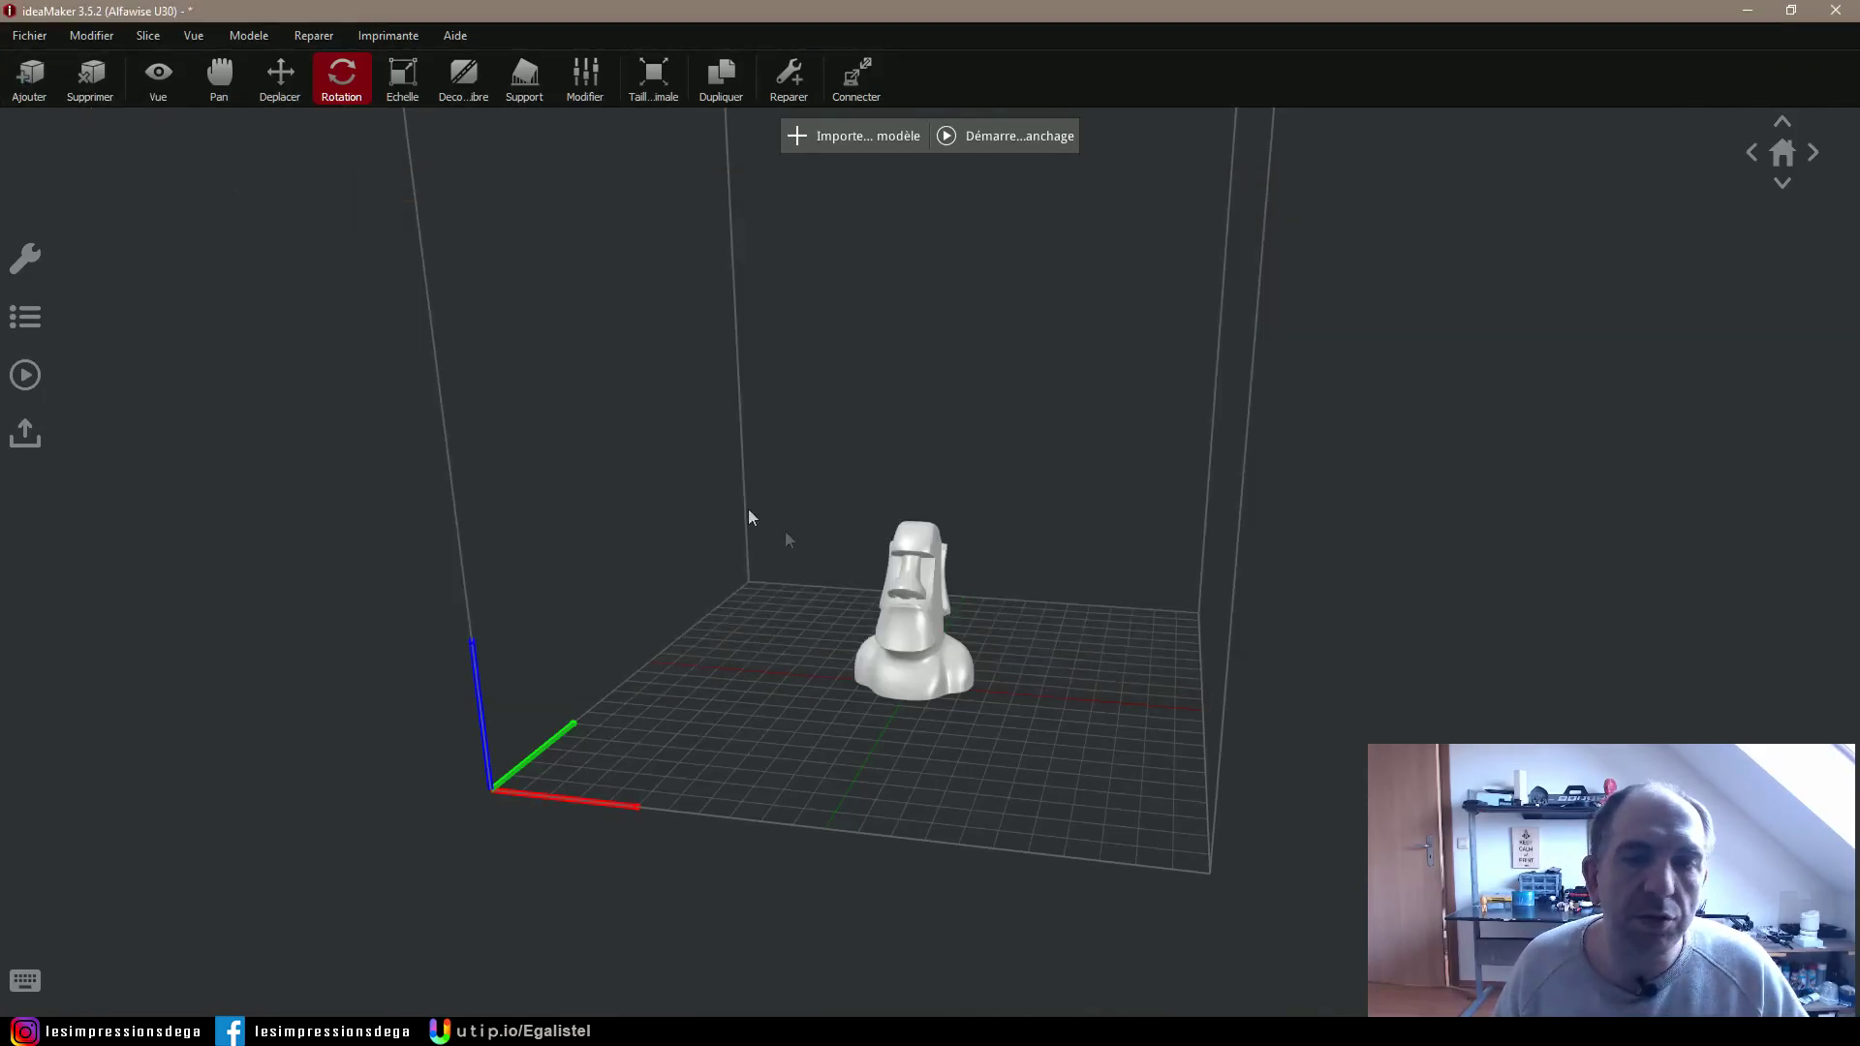
left_click(899, 614)
left_click(114, 96)
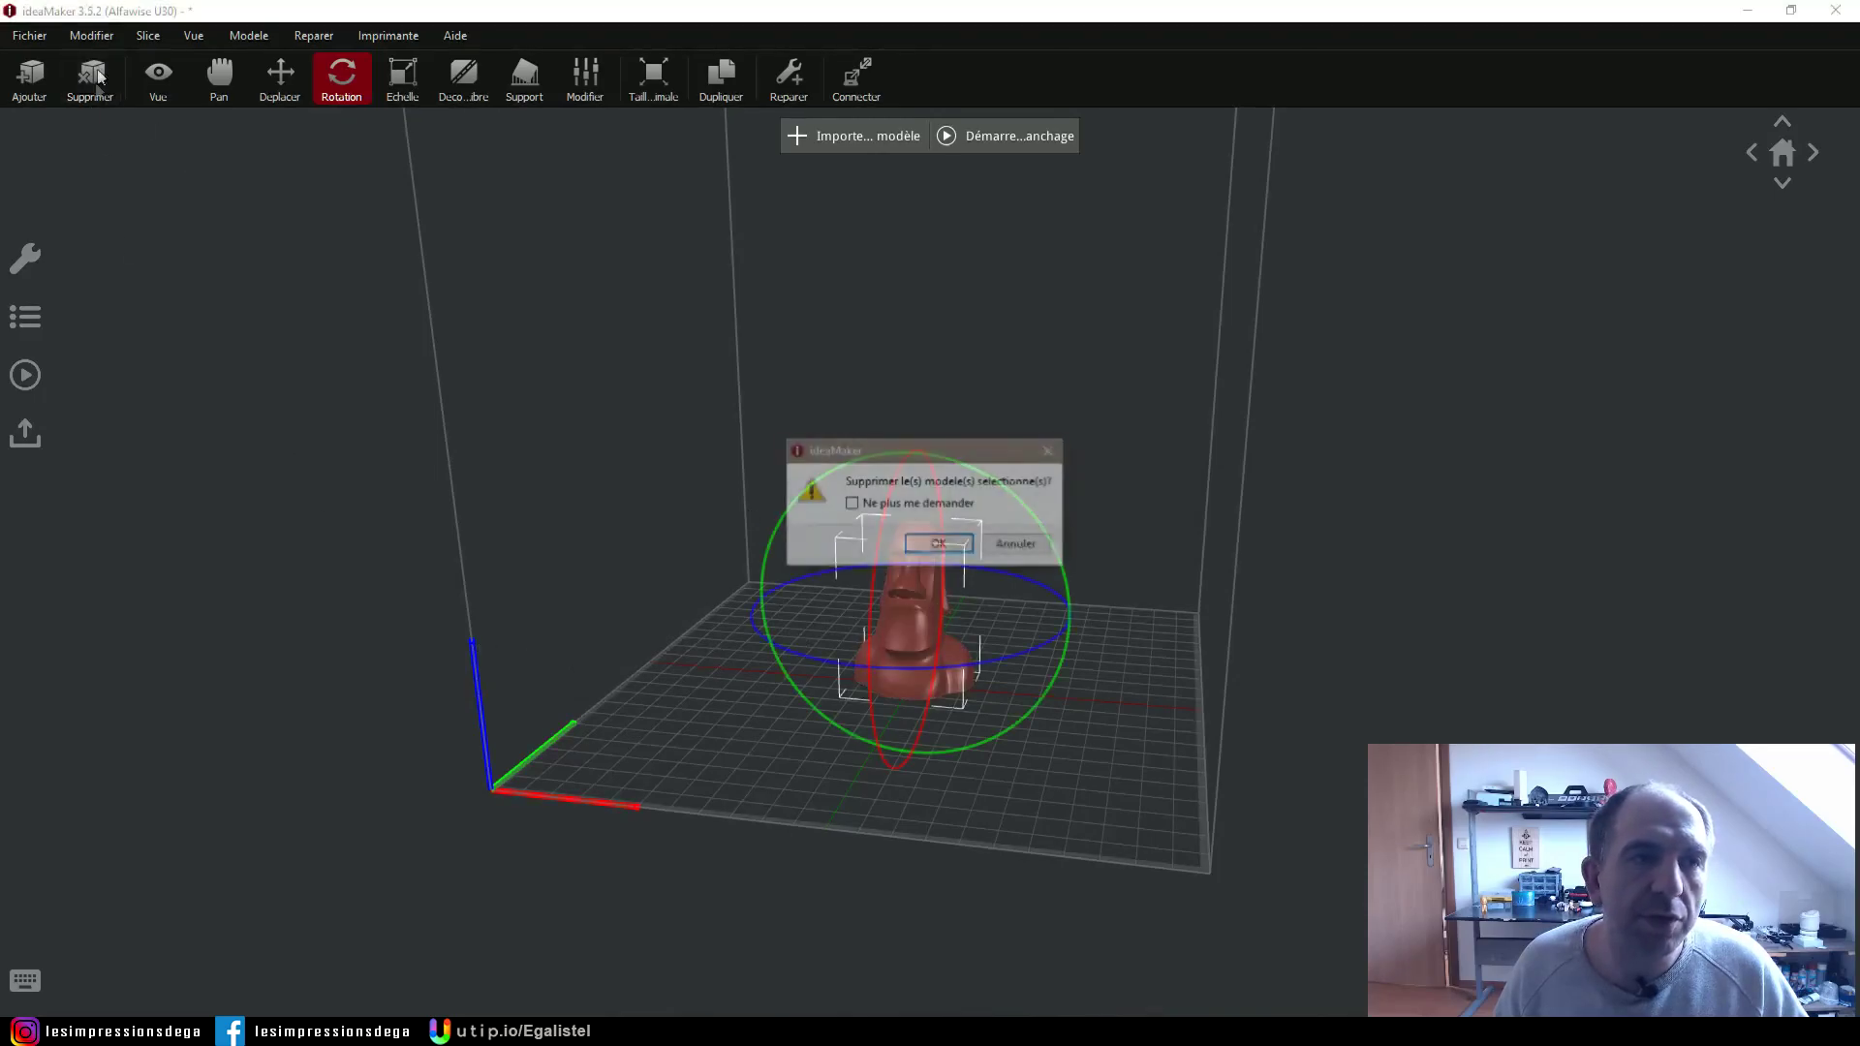
left_click(938, 545)
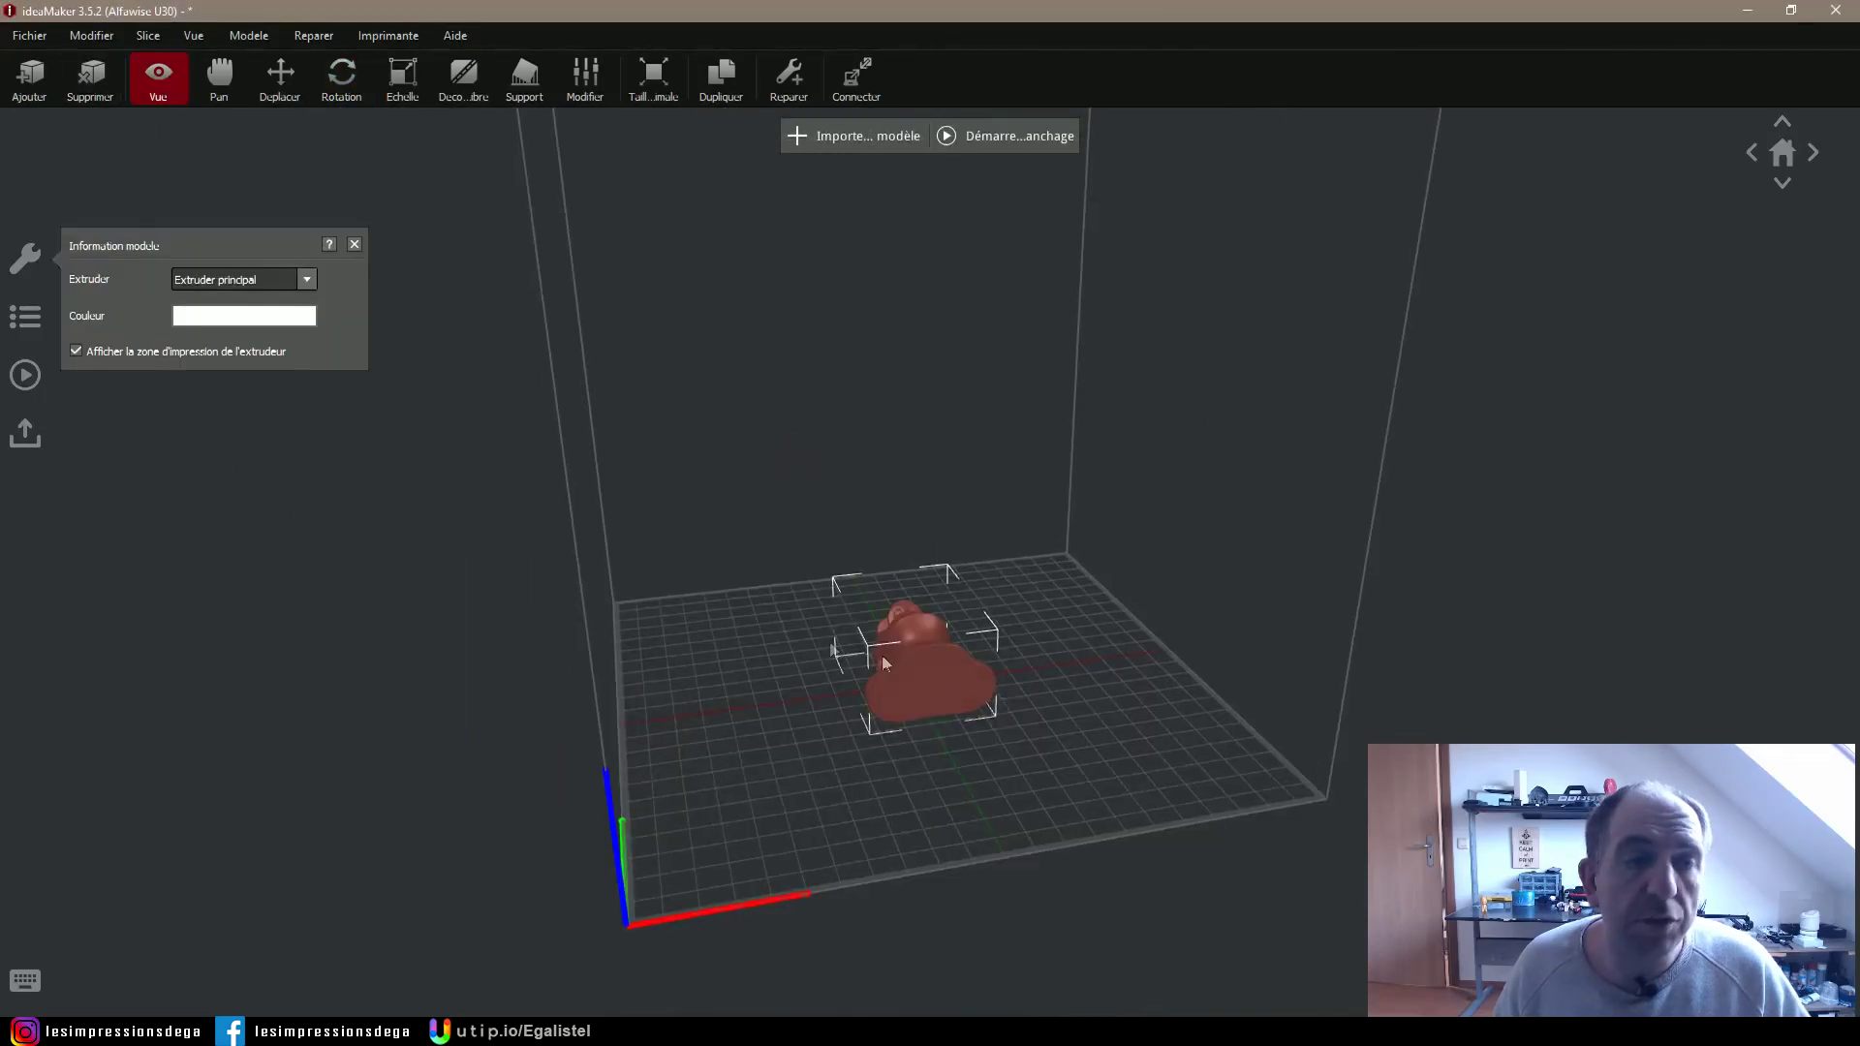
Rotate the lying statue model about the X axis so that it stands upright on its base
left_click(341, 73)
right_click_drag(1016, 601, 1168, 531)
scroll(1168, 531, "up", 3)
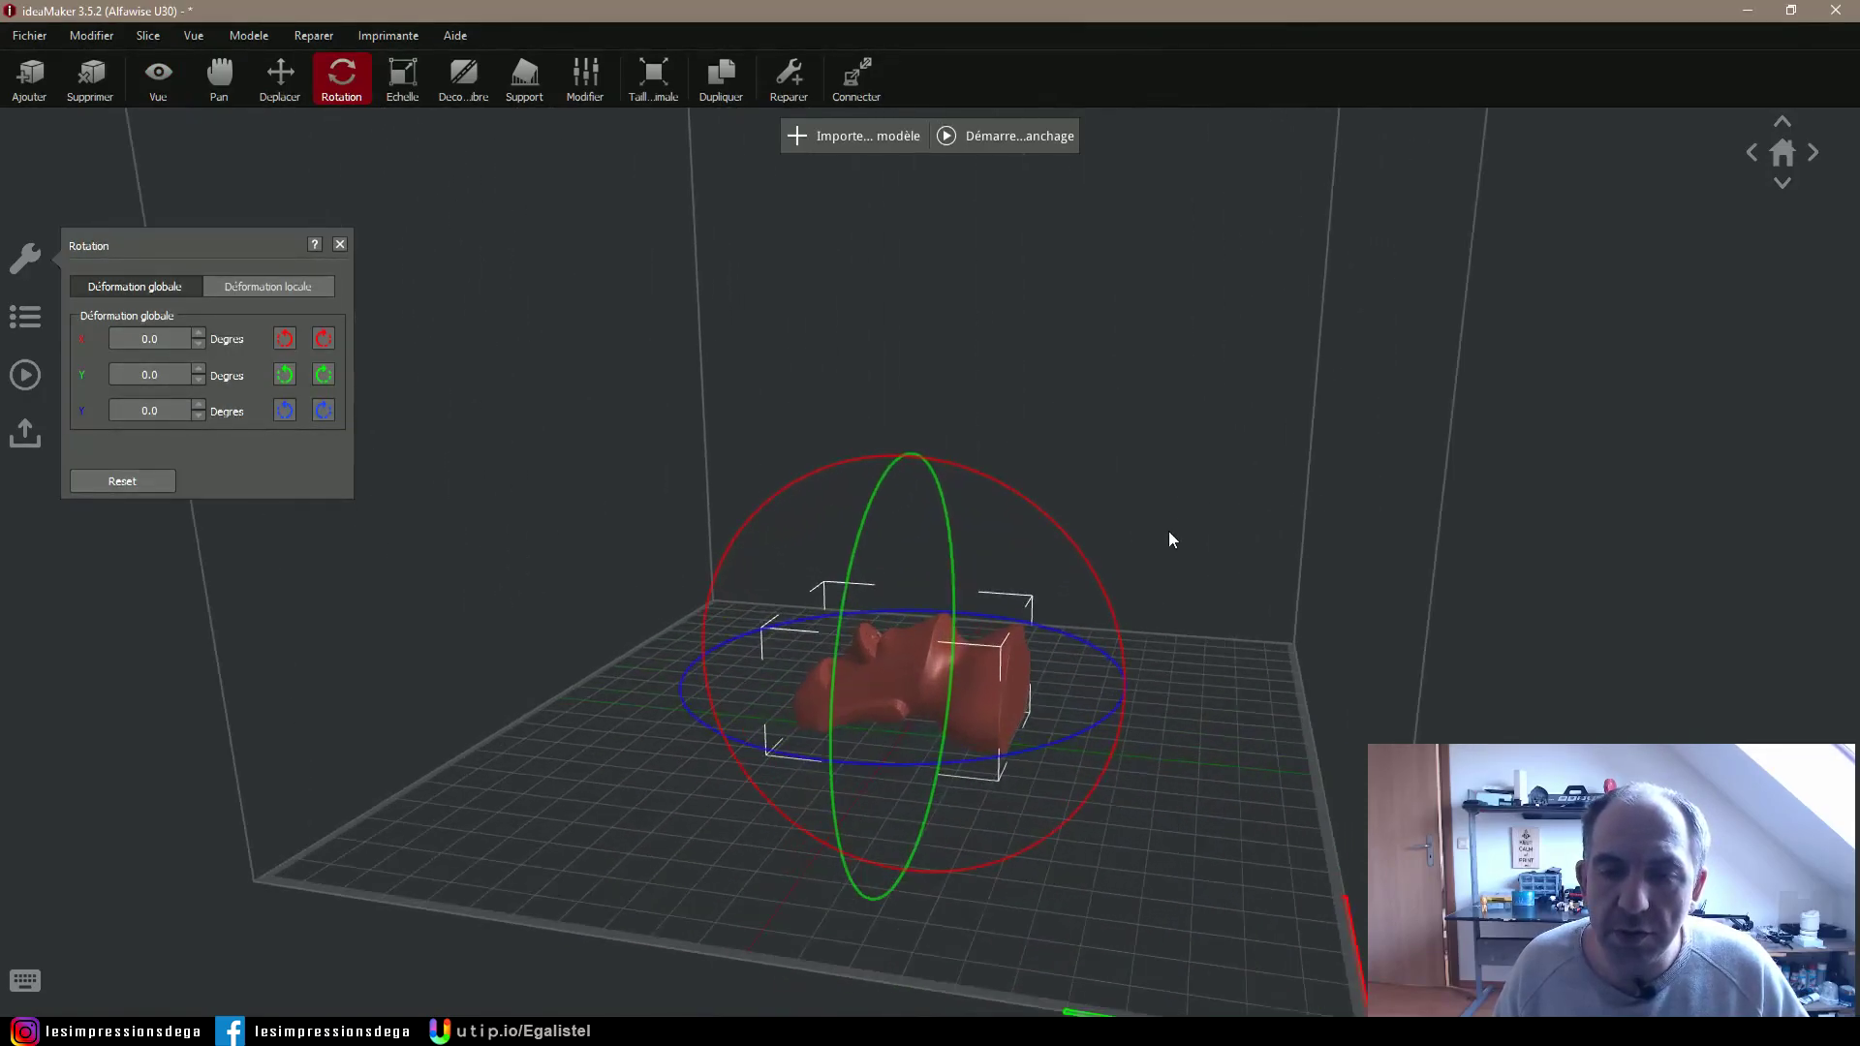
left_click_drag(814, 471, 901, 487)
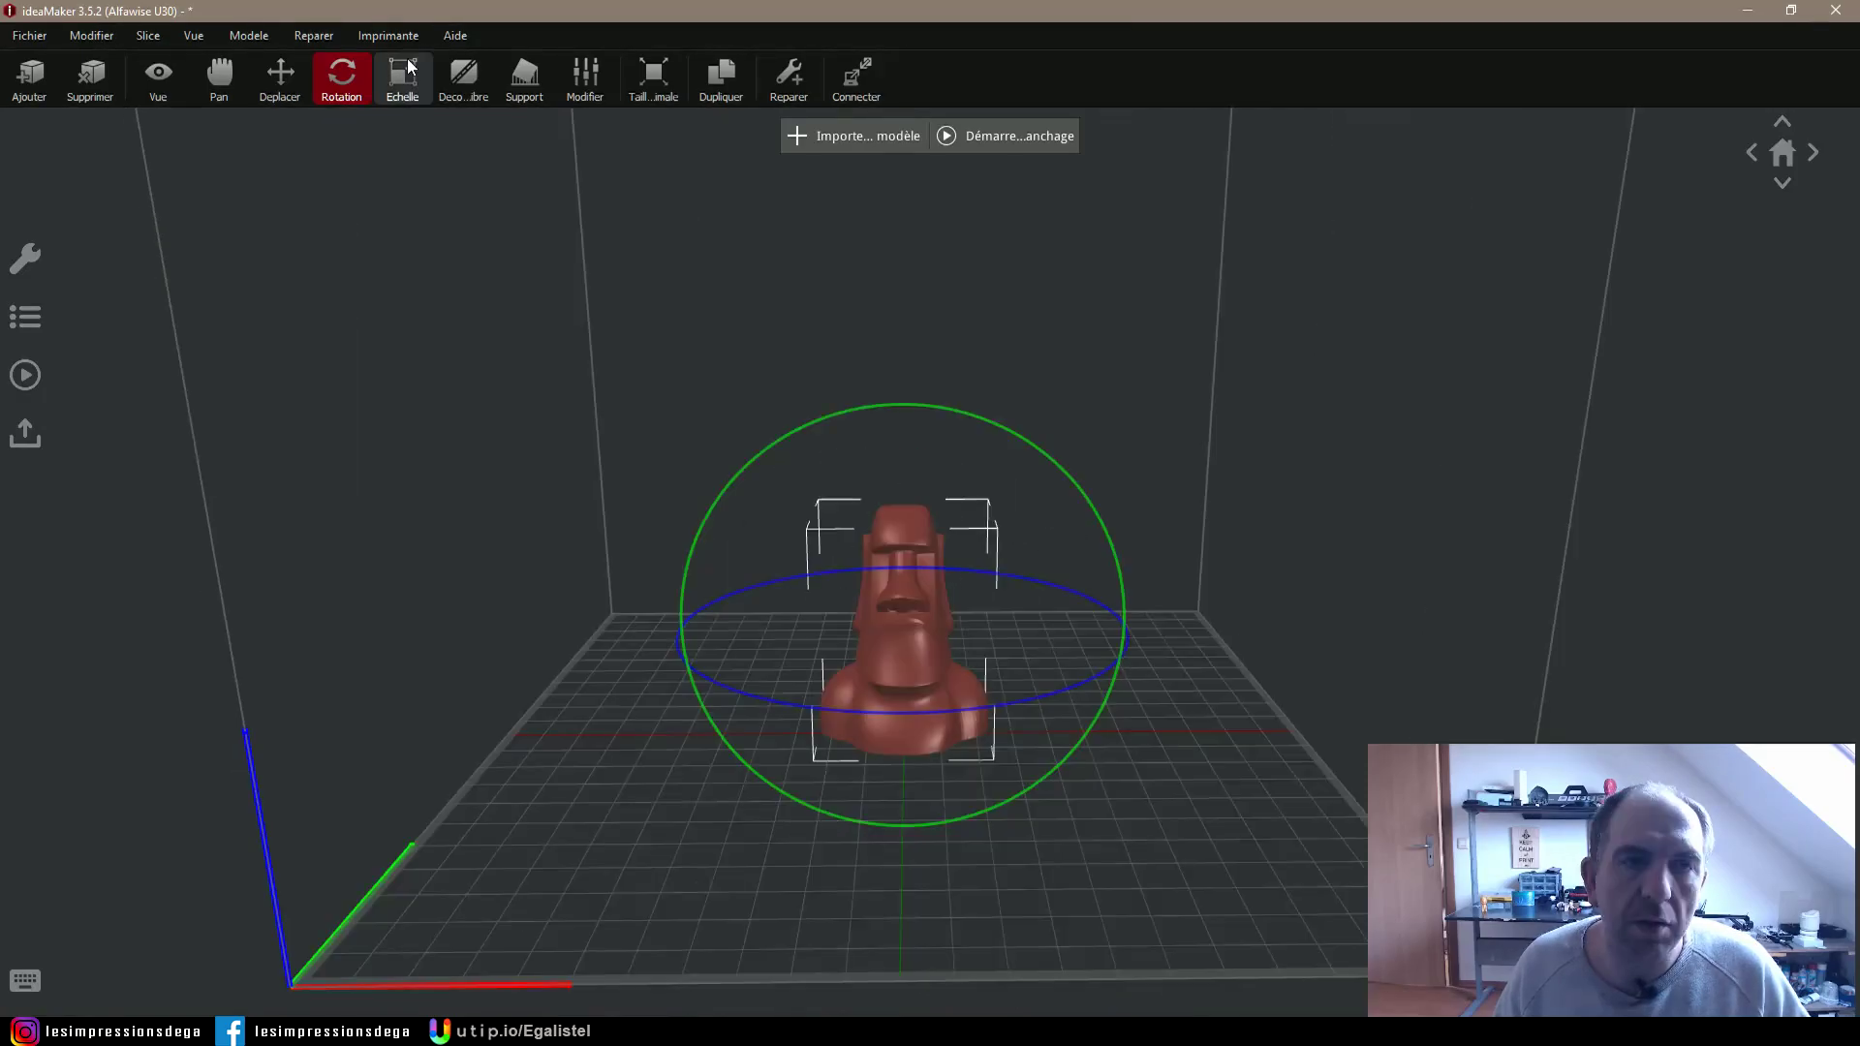
Scale the statue to the maximum size that fits the printer's build volume
left_click(406, 60)
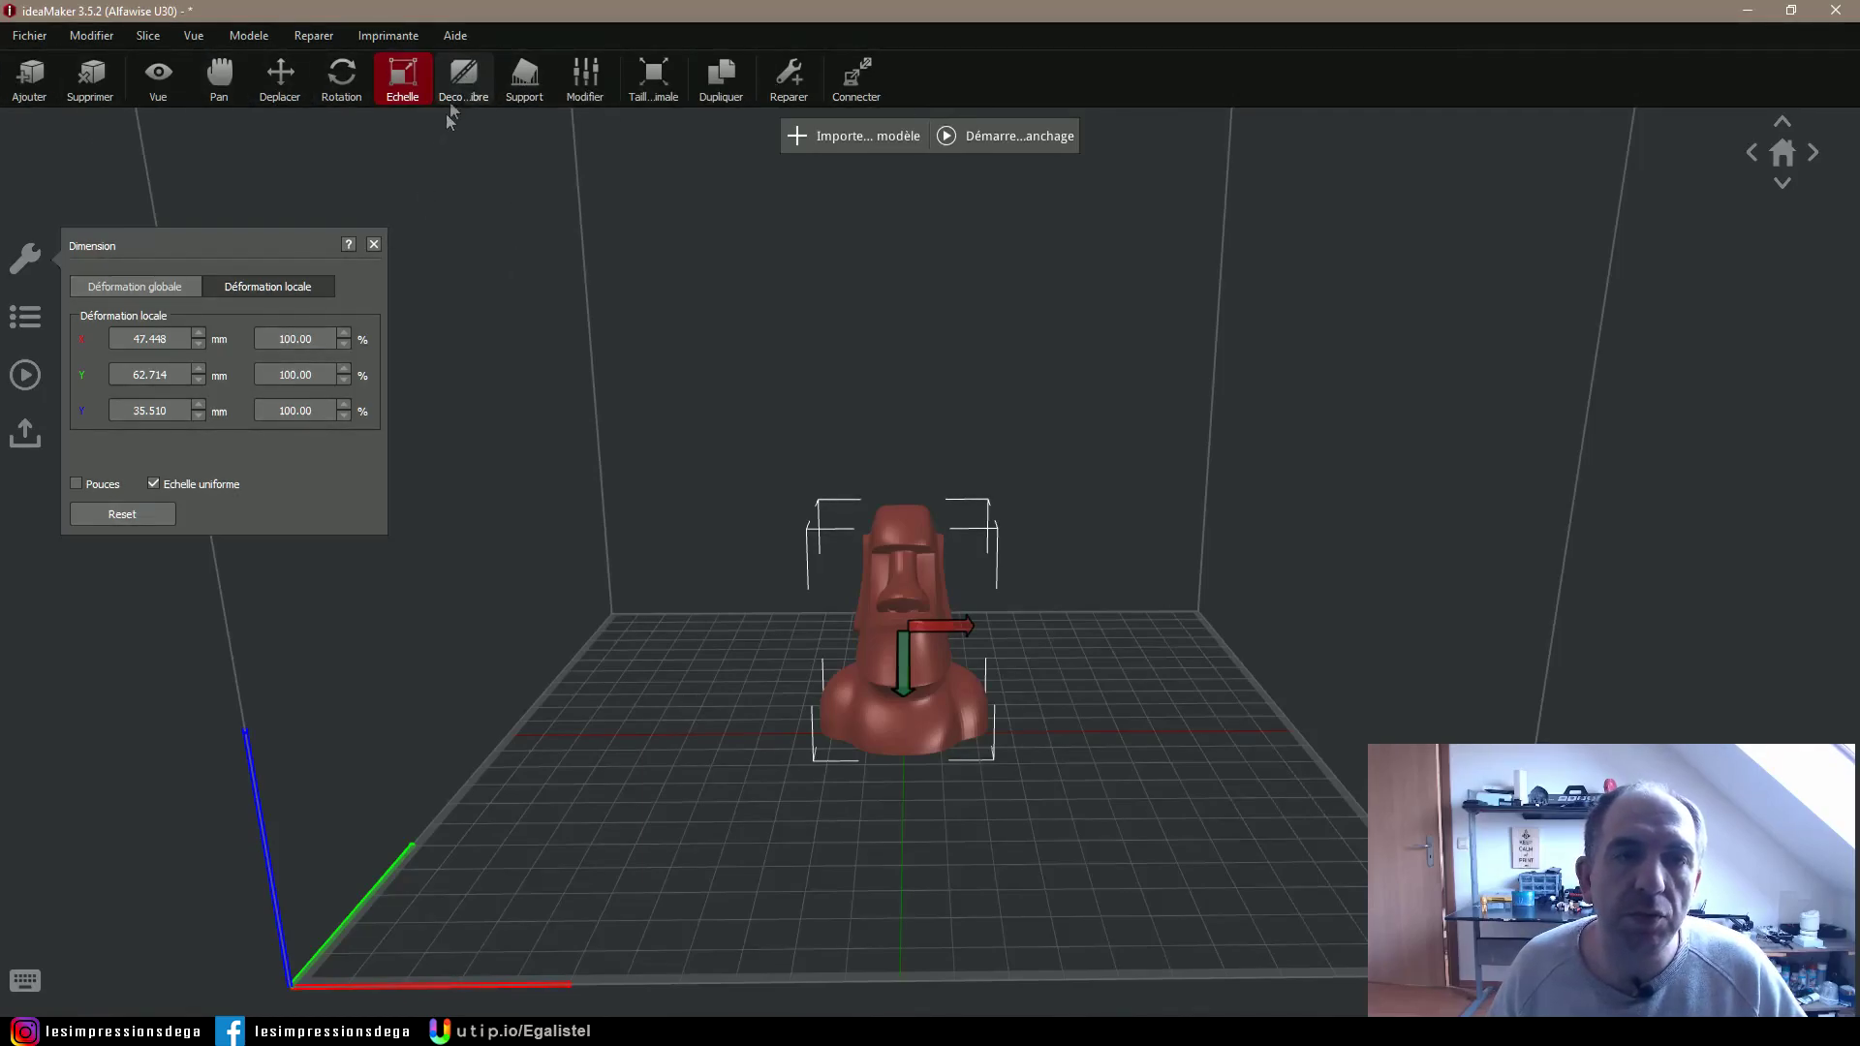
left_click(585, 78)
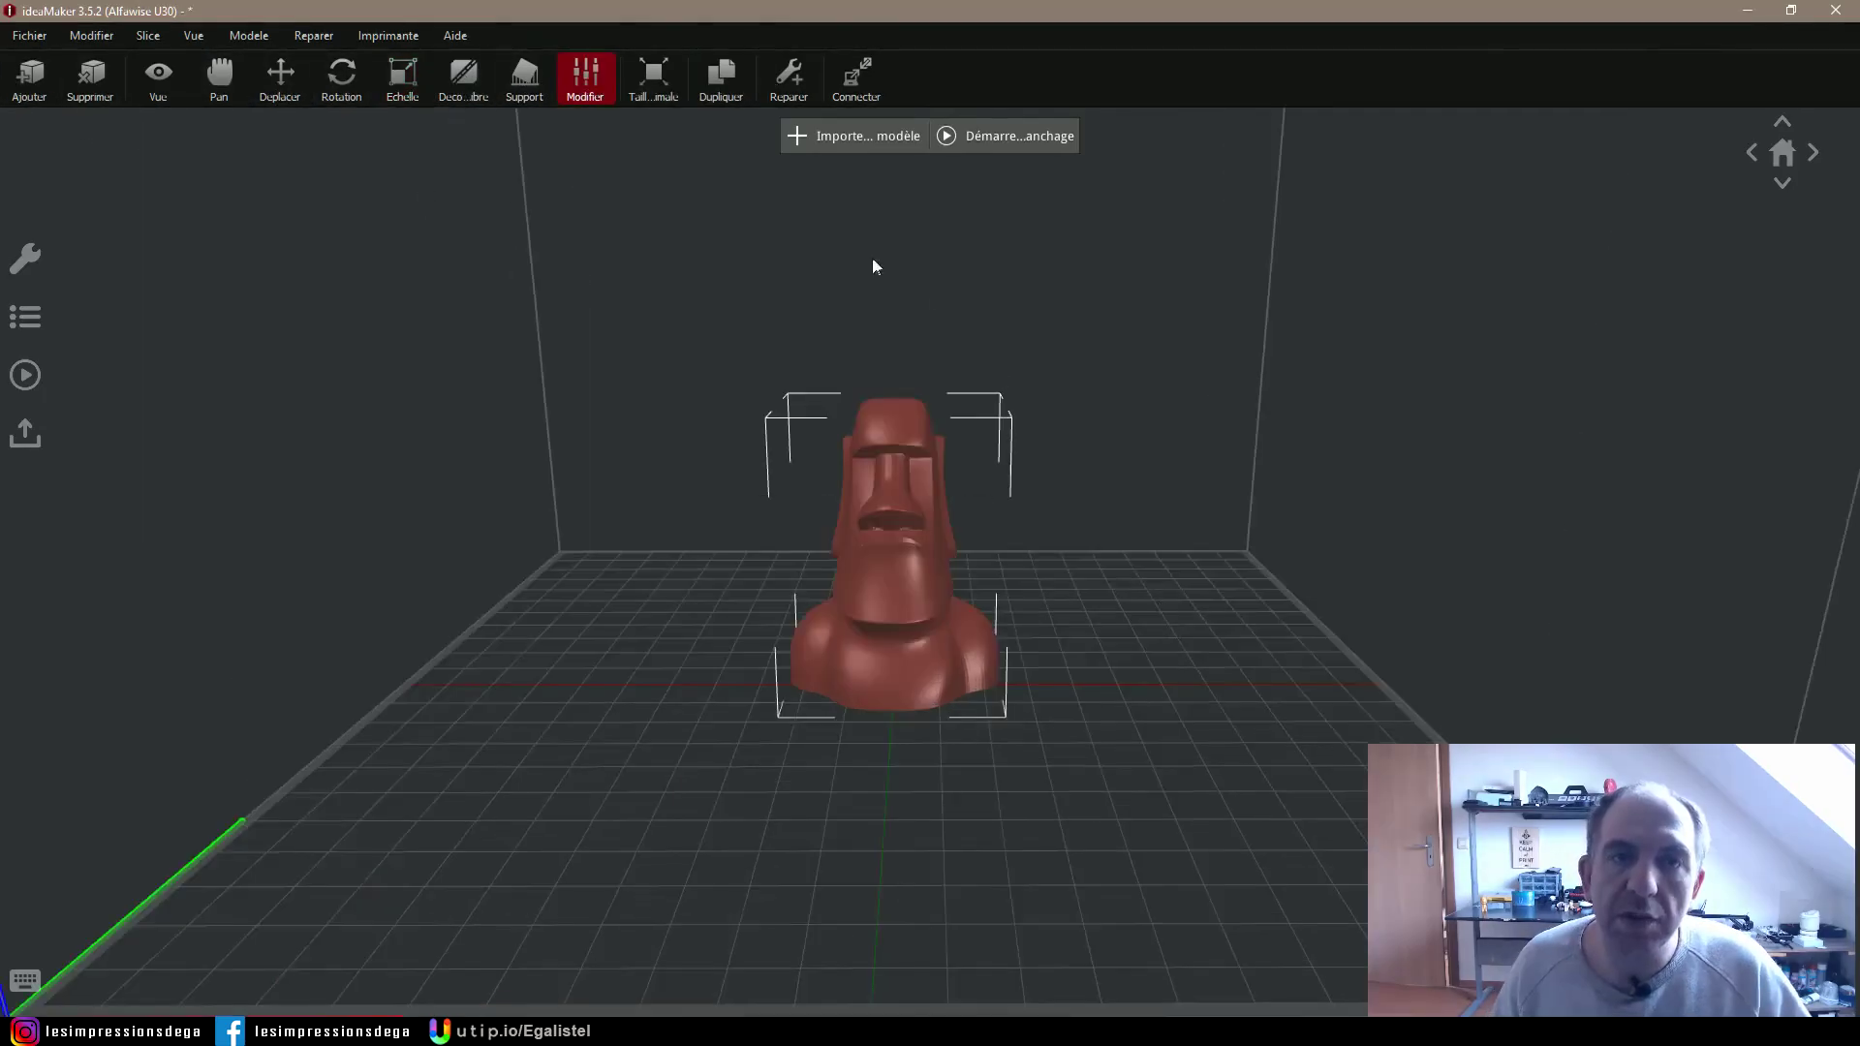
left_click(654, 82)
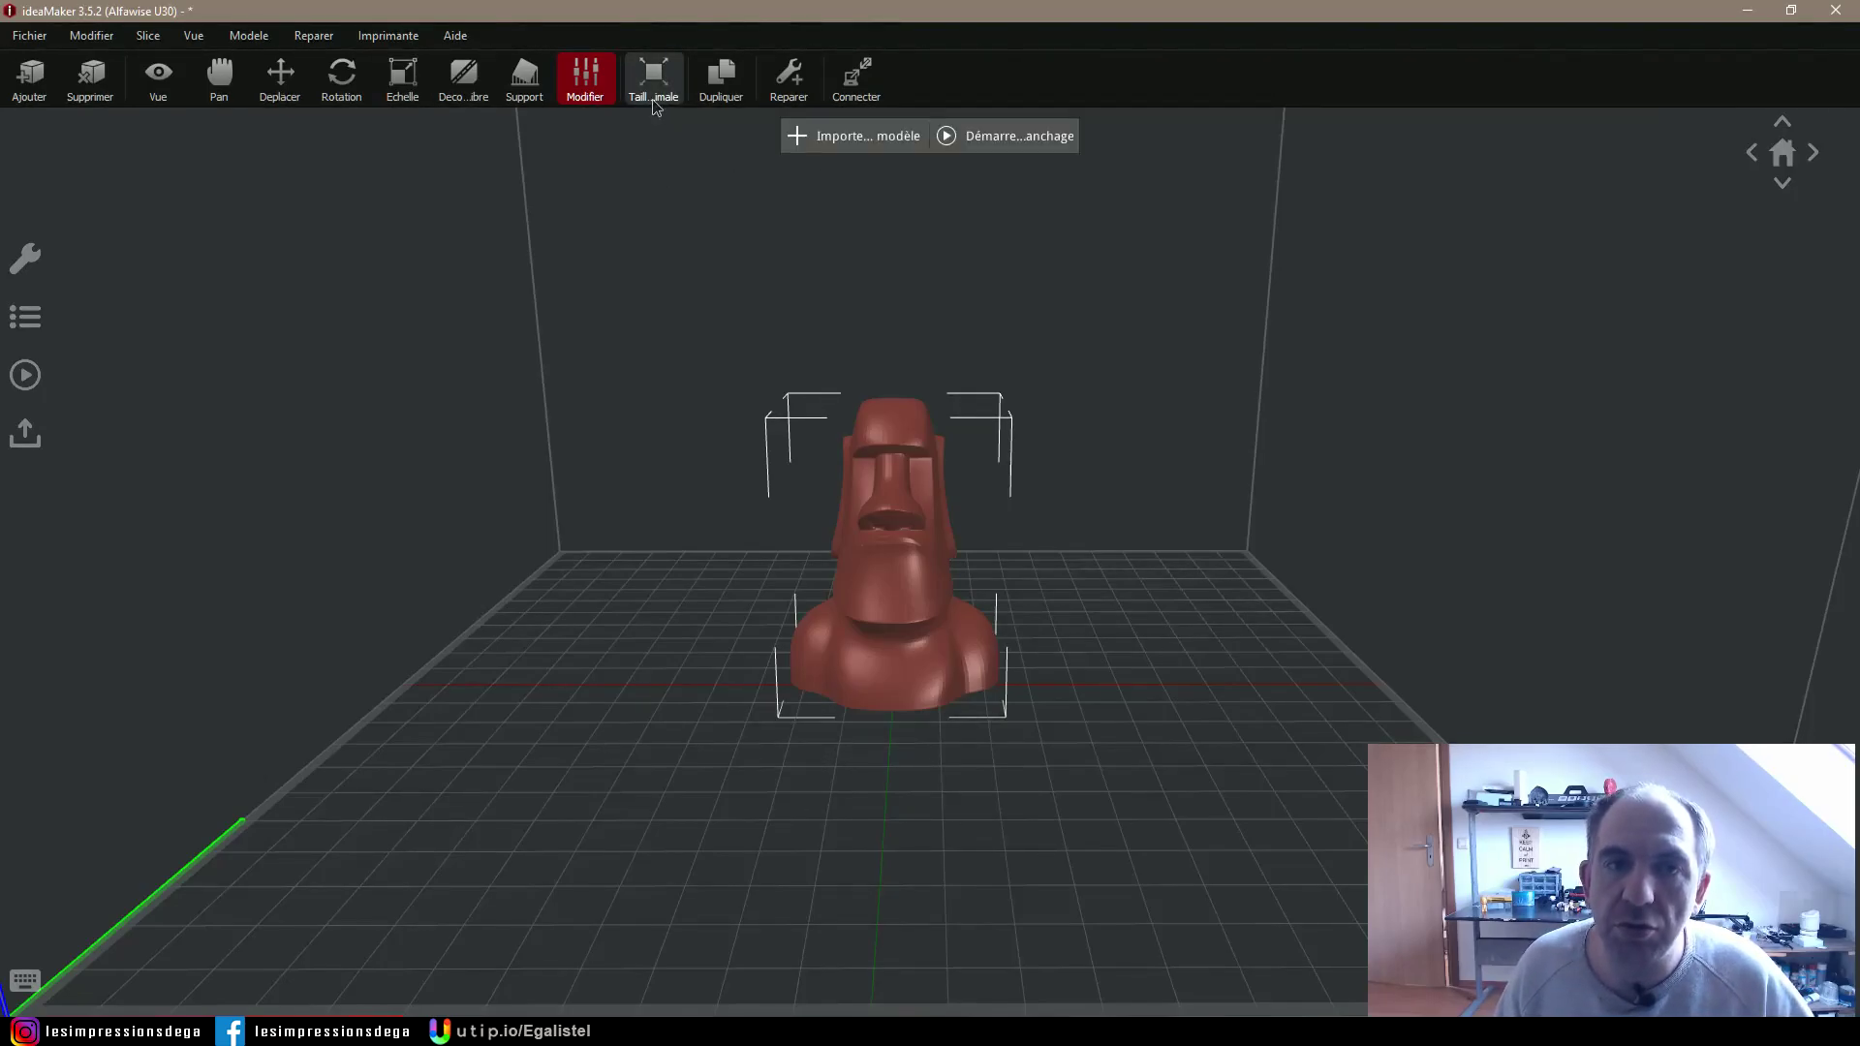
scroll(653, 308, "down", 3)
scroll(653, 308, "down", 3)
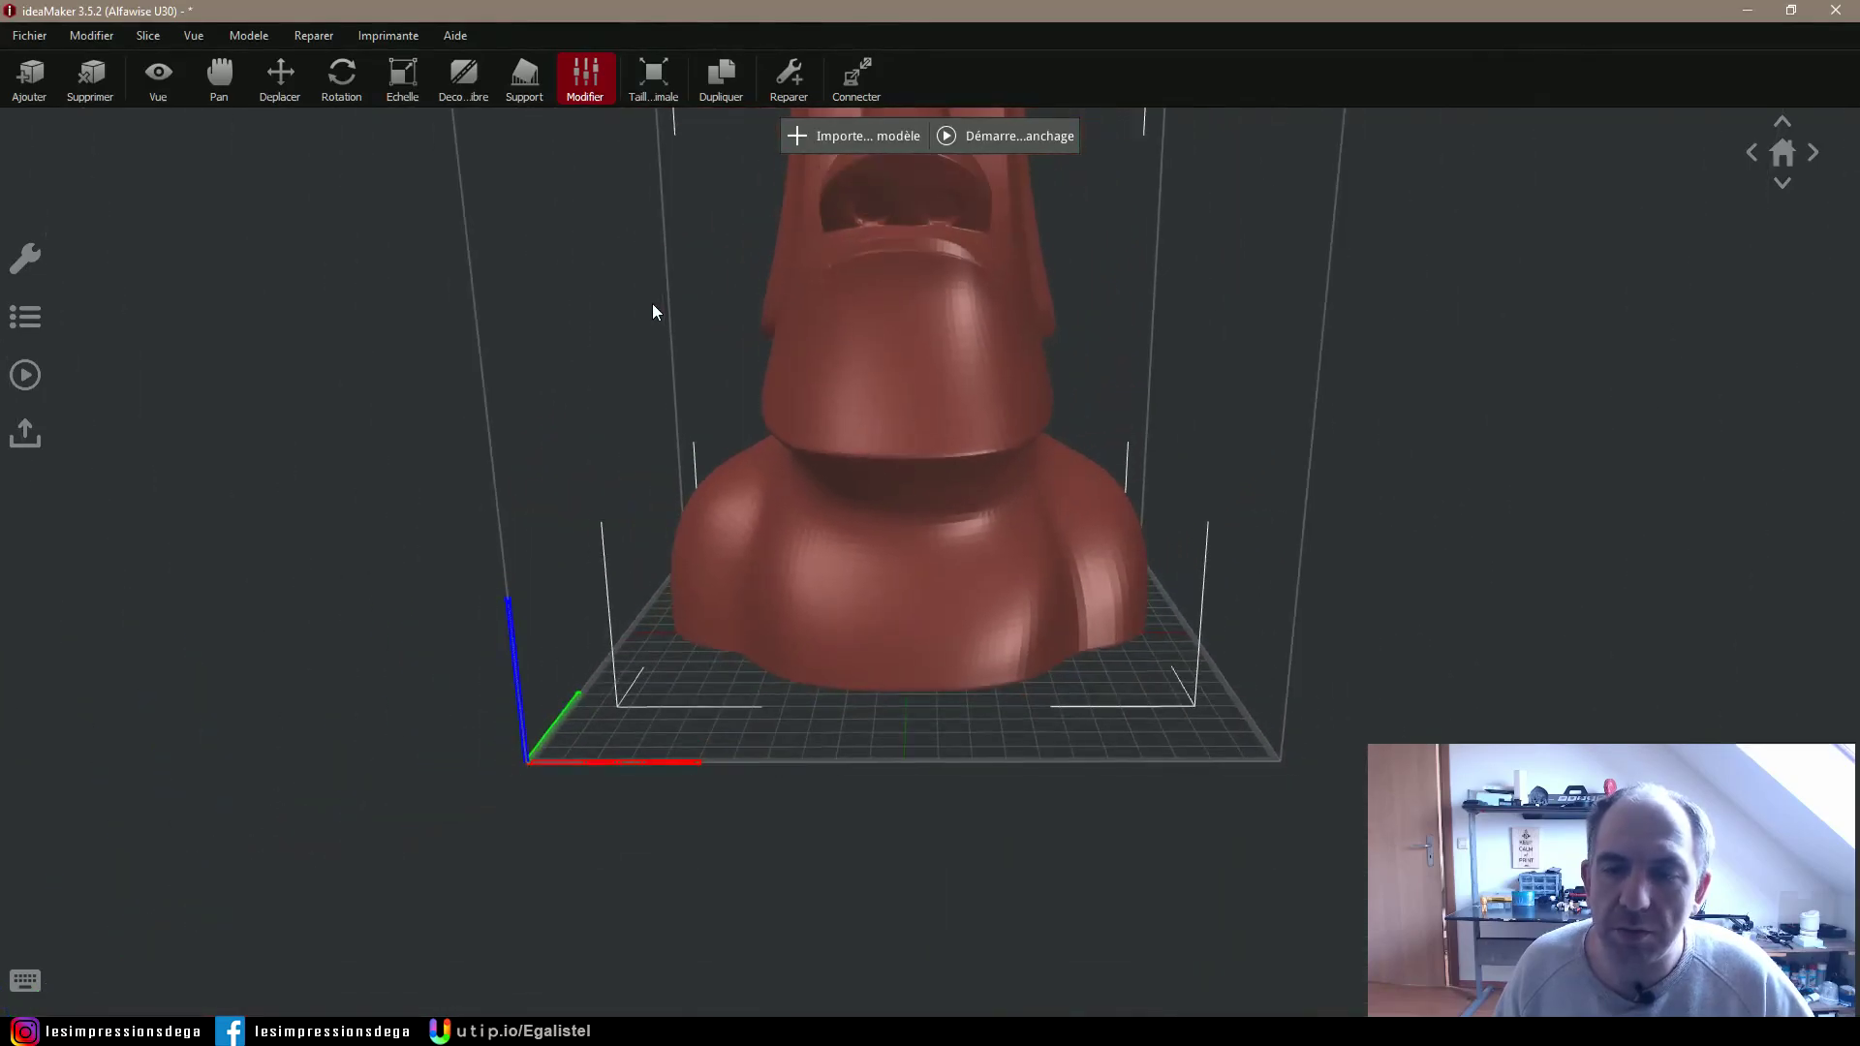
scroll(926, 382, "down", 5)
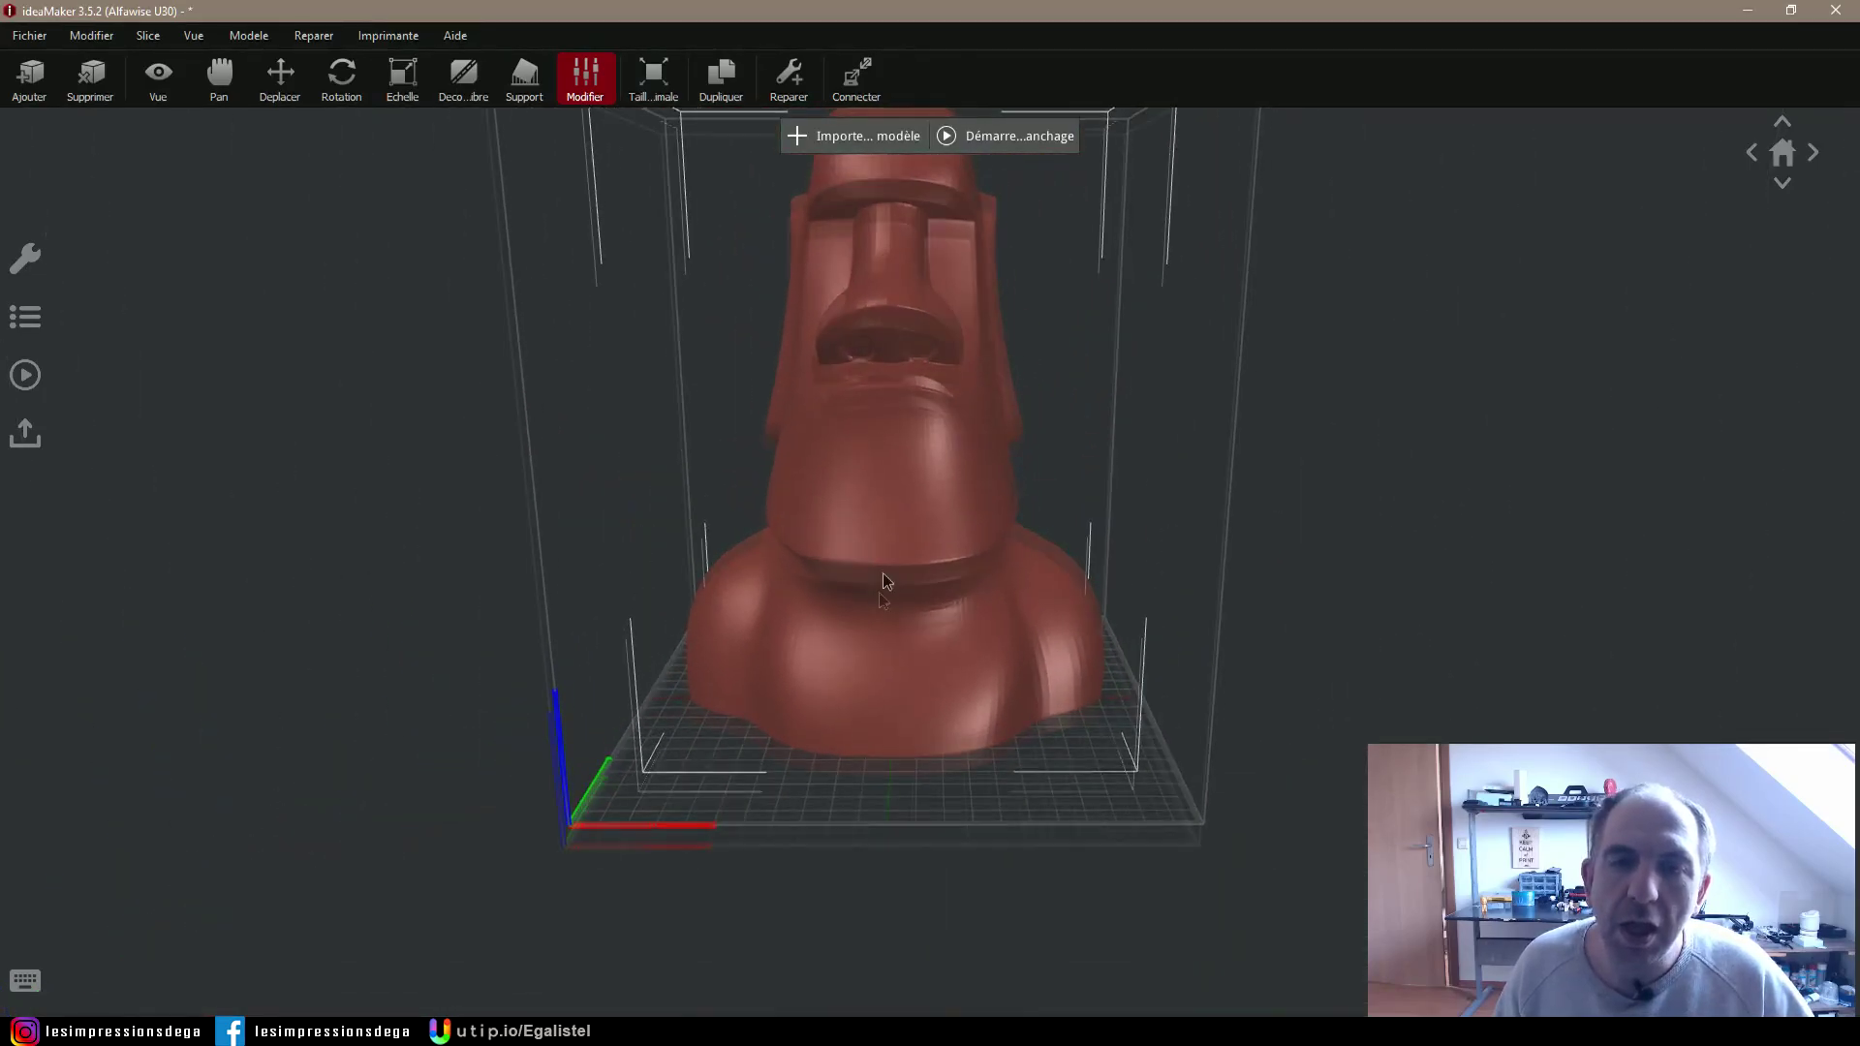
scroll(790, 549, "down", 1)
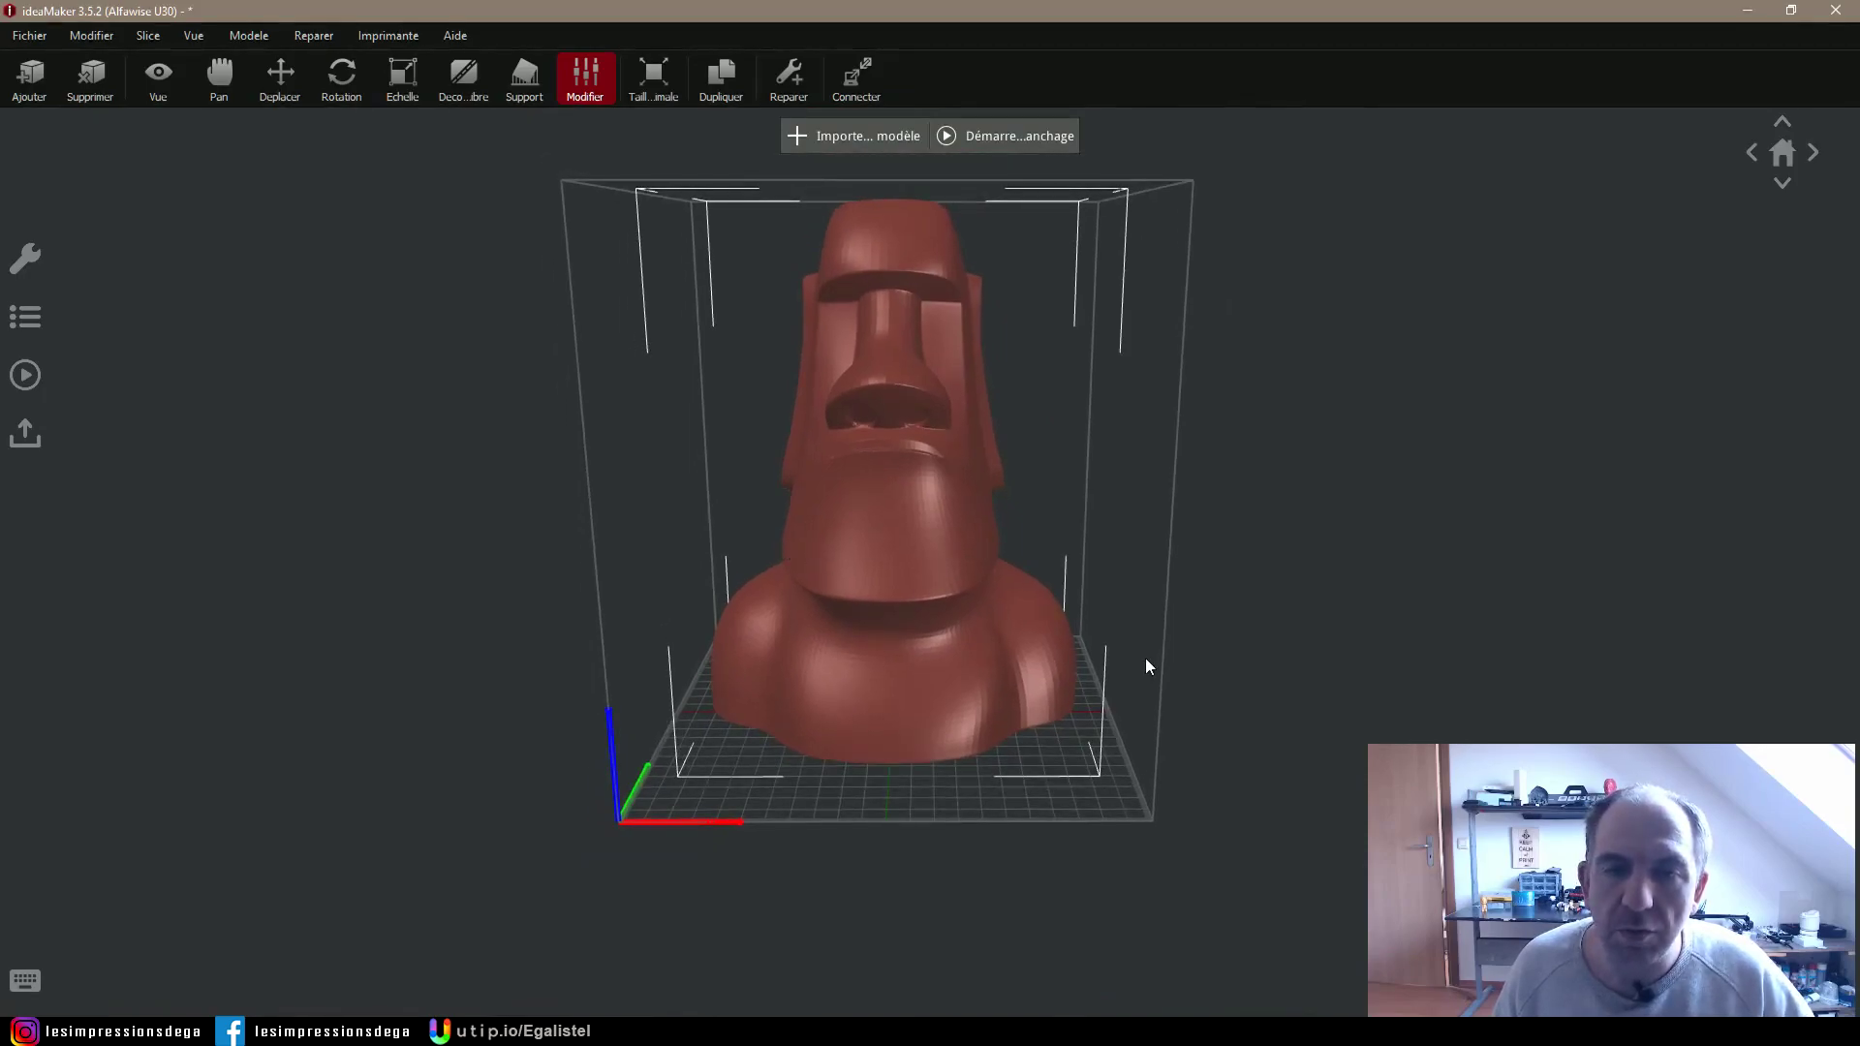
left_click_drag(1201, 827, 1269, 824)
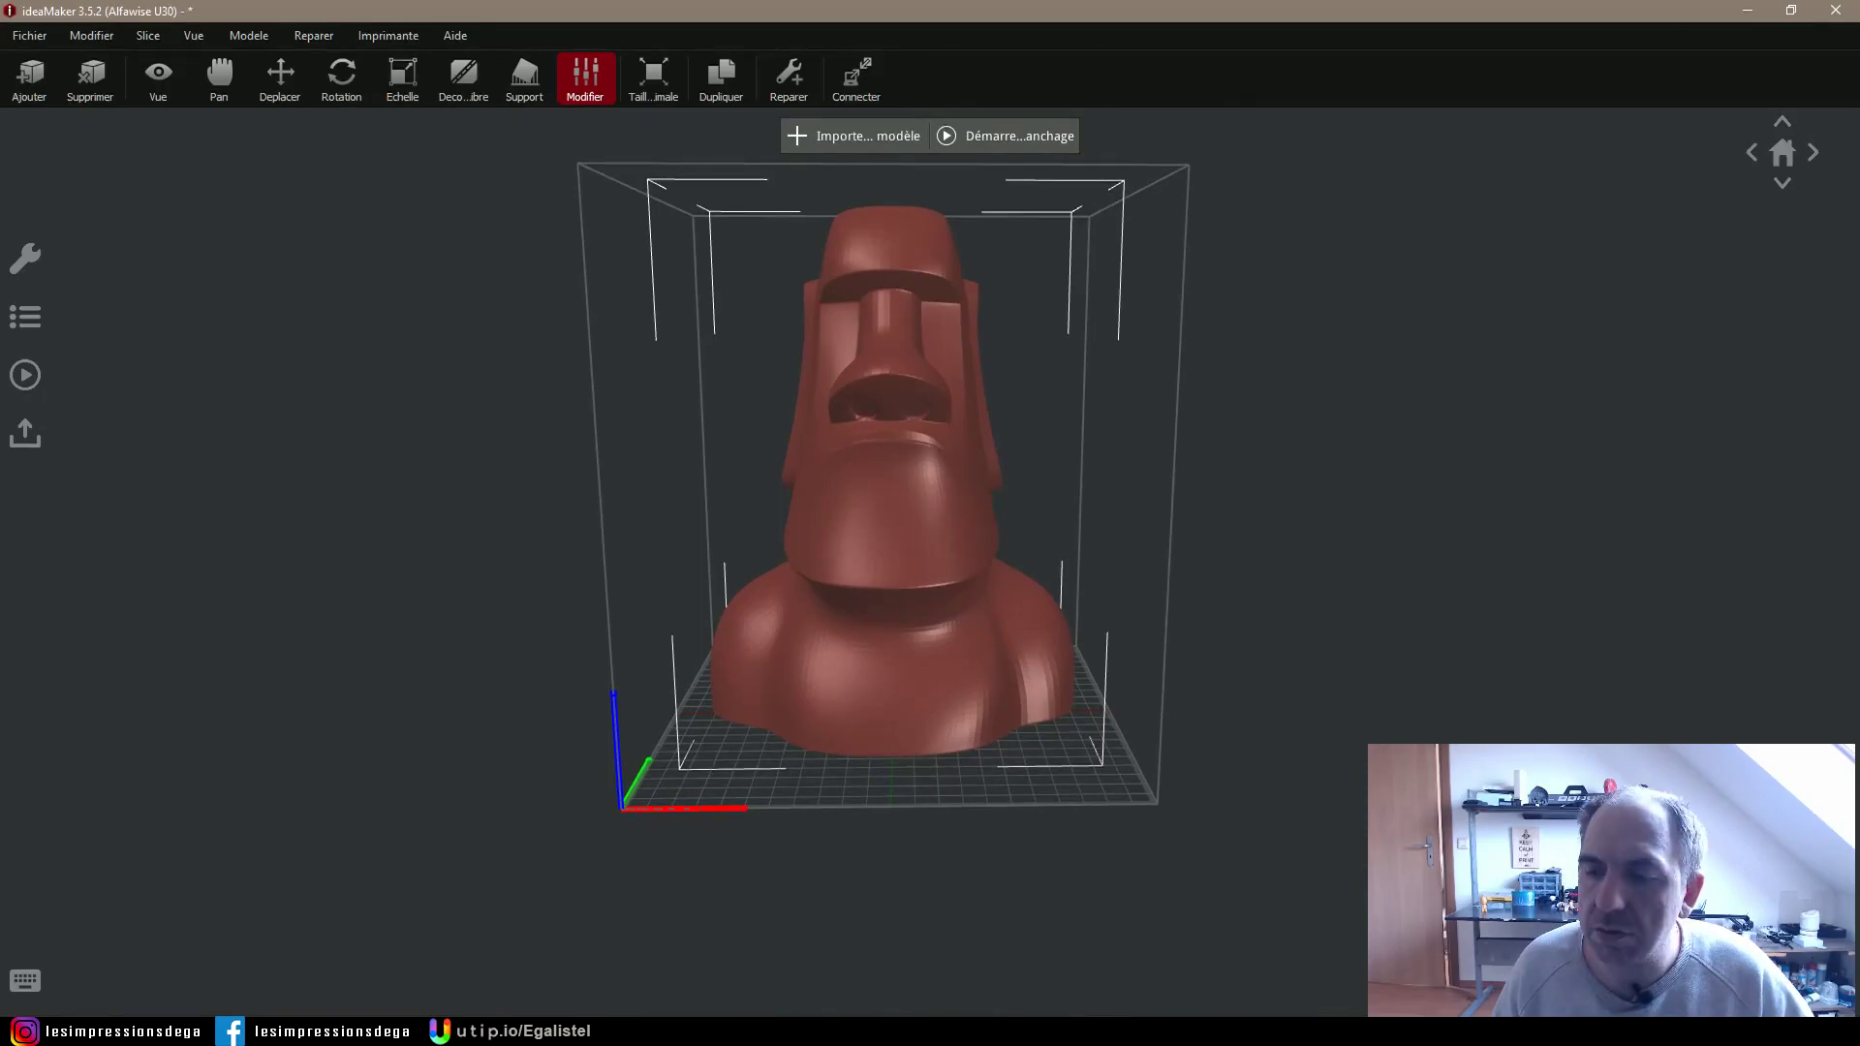
Undo the scaling of the statue to the maximum build volume
left_click_drag(1278, 699, 1375, 614)
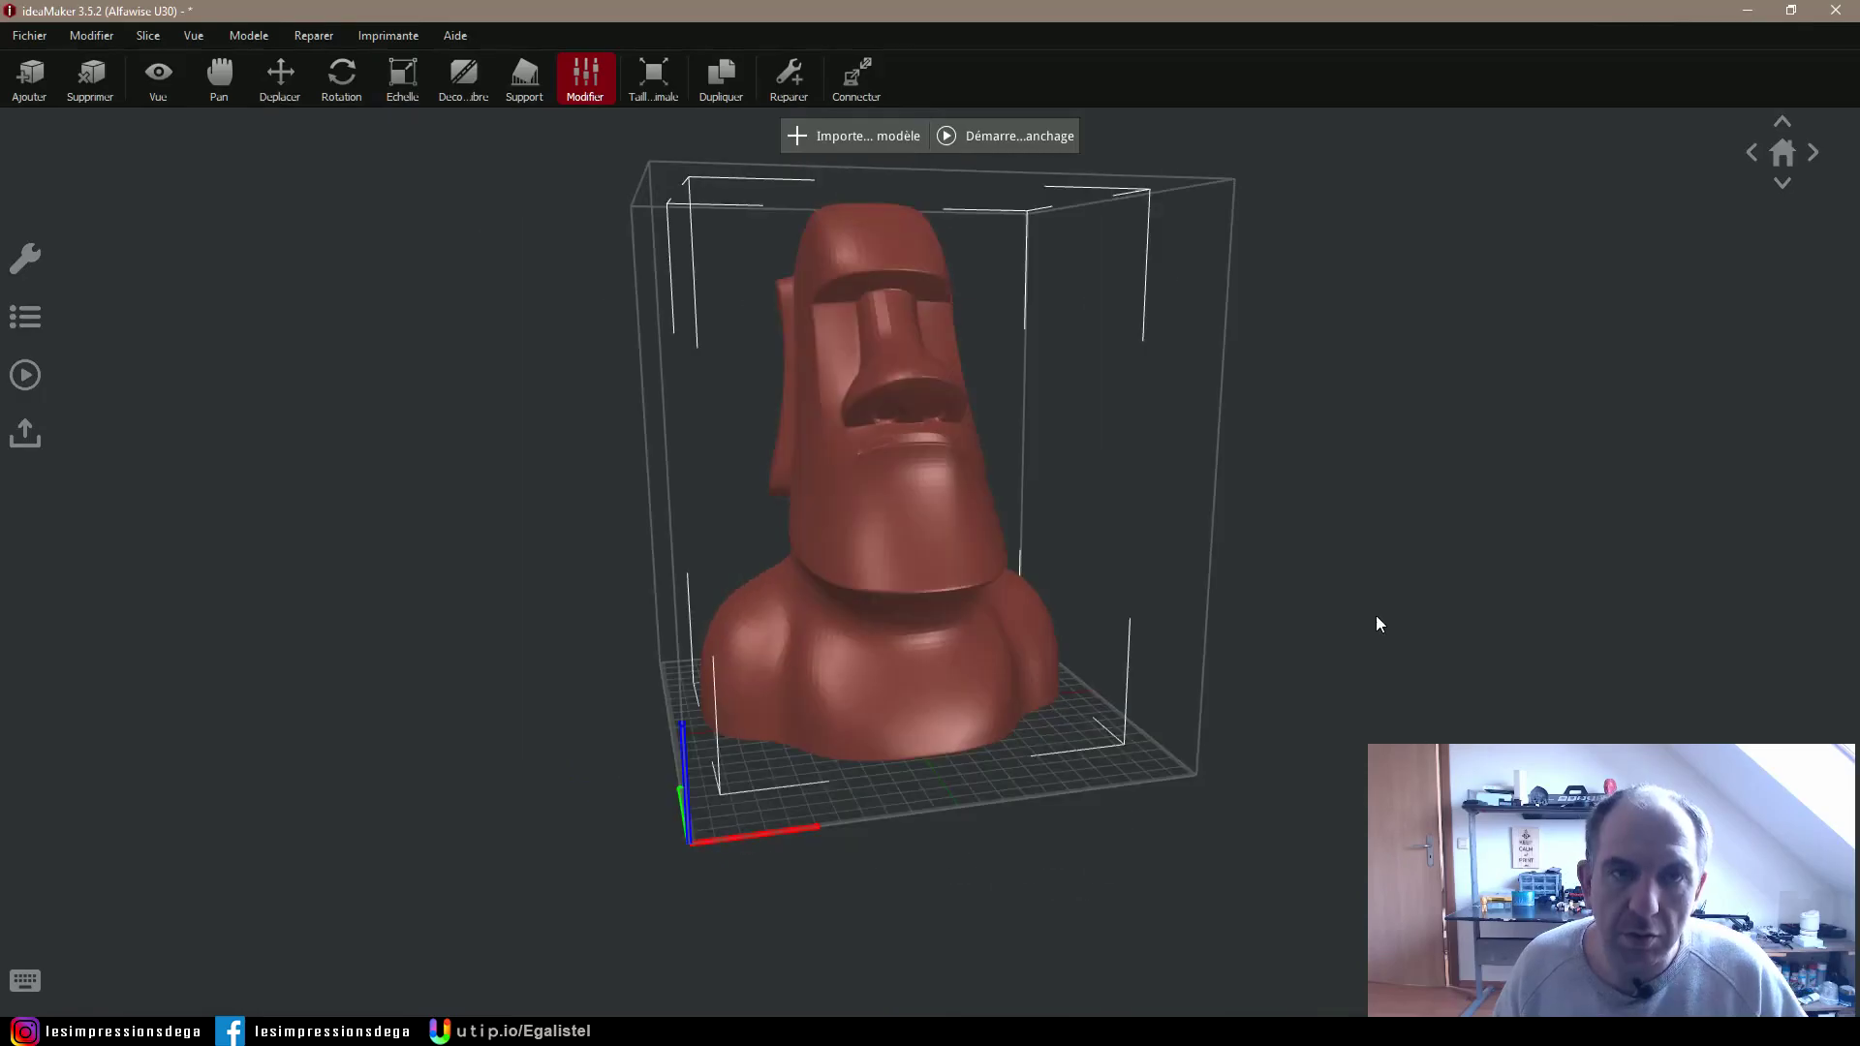
key("ctrl+z")
left_click_drag(1257, 610, 1061, 633)
scroll(1061, 633, "up", 5)
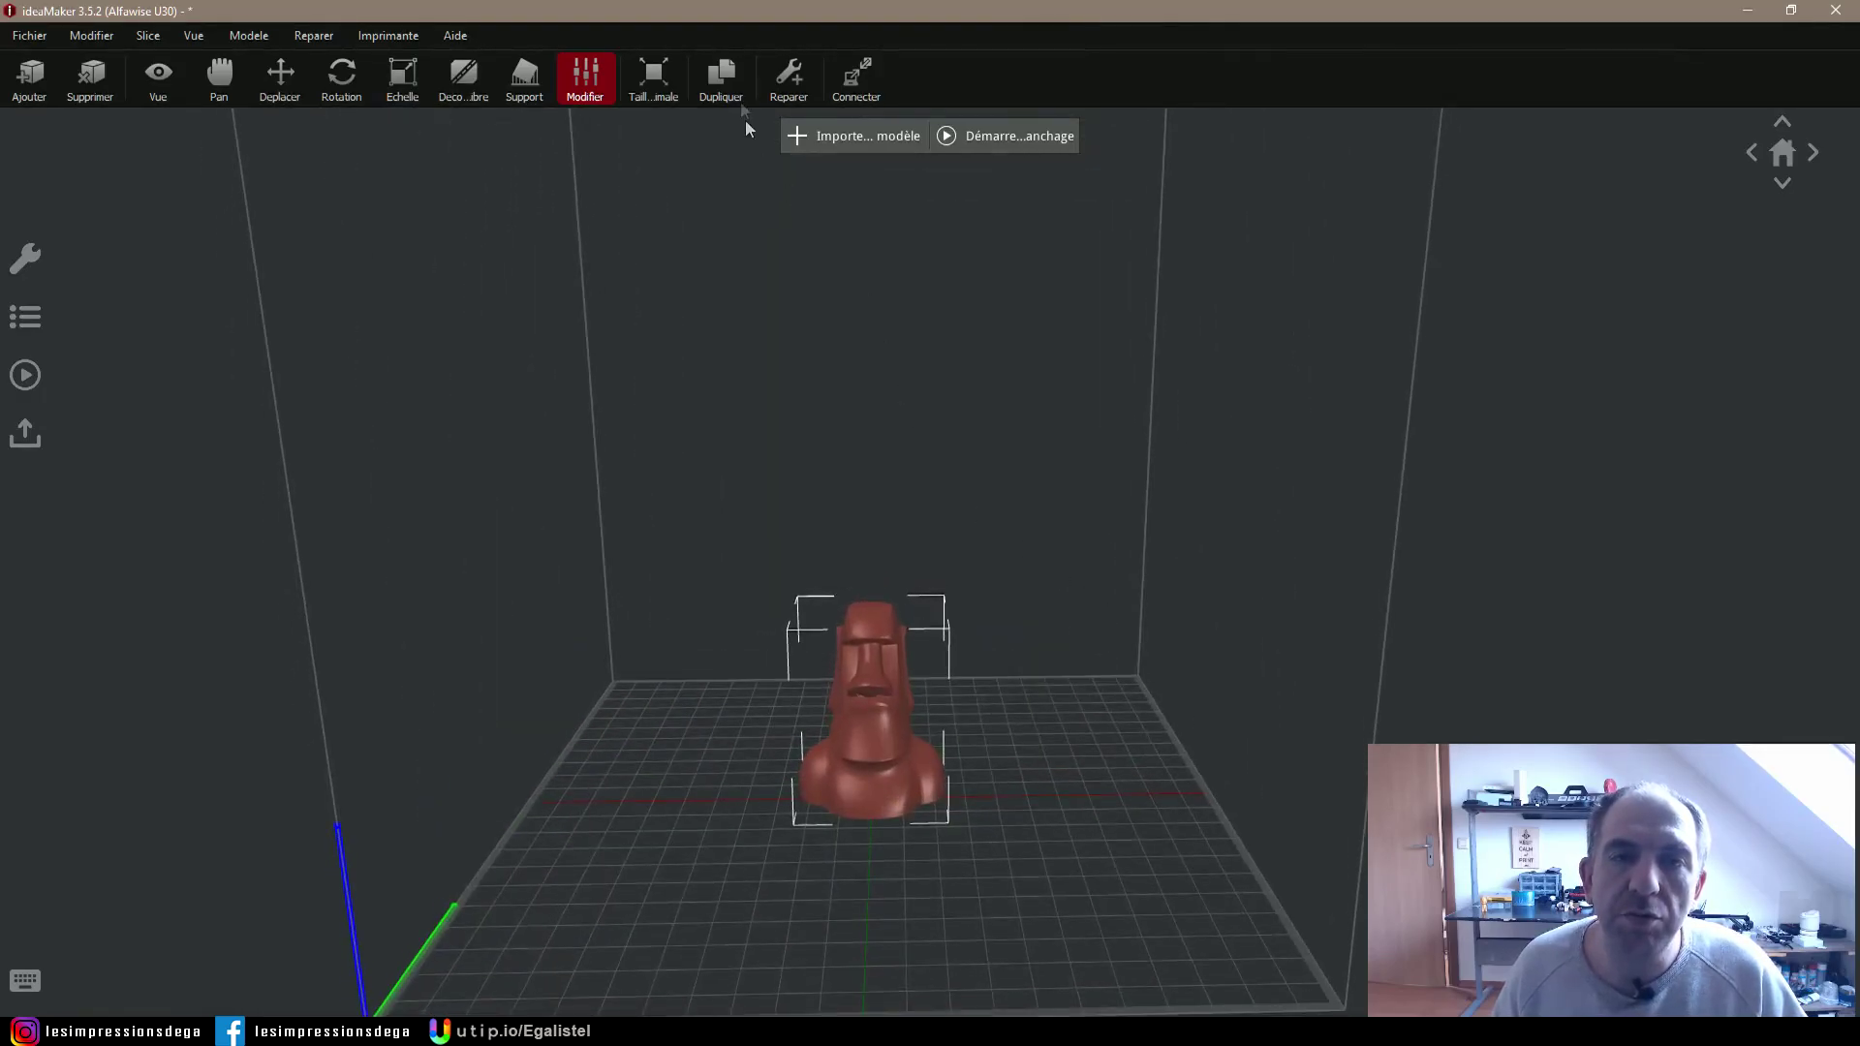
Duplicate the statue model with 3 copies on the build plate
left_click(723, 69)
left_click(990, 496)
left_click(990, 496)
left_click(938, 549)
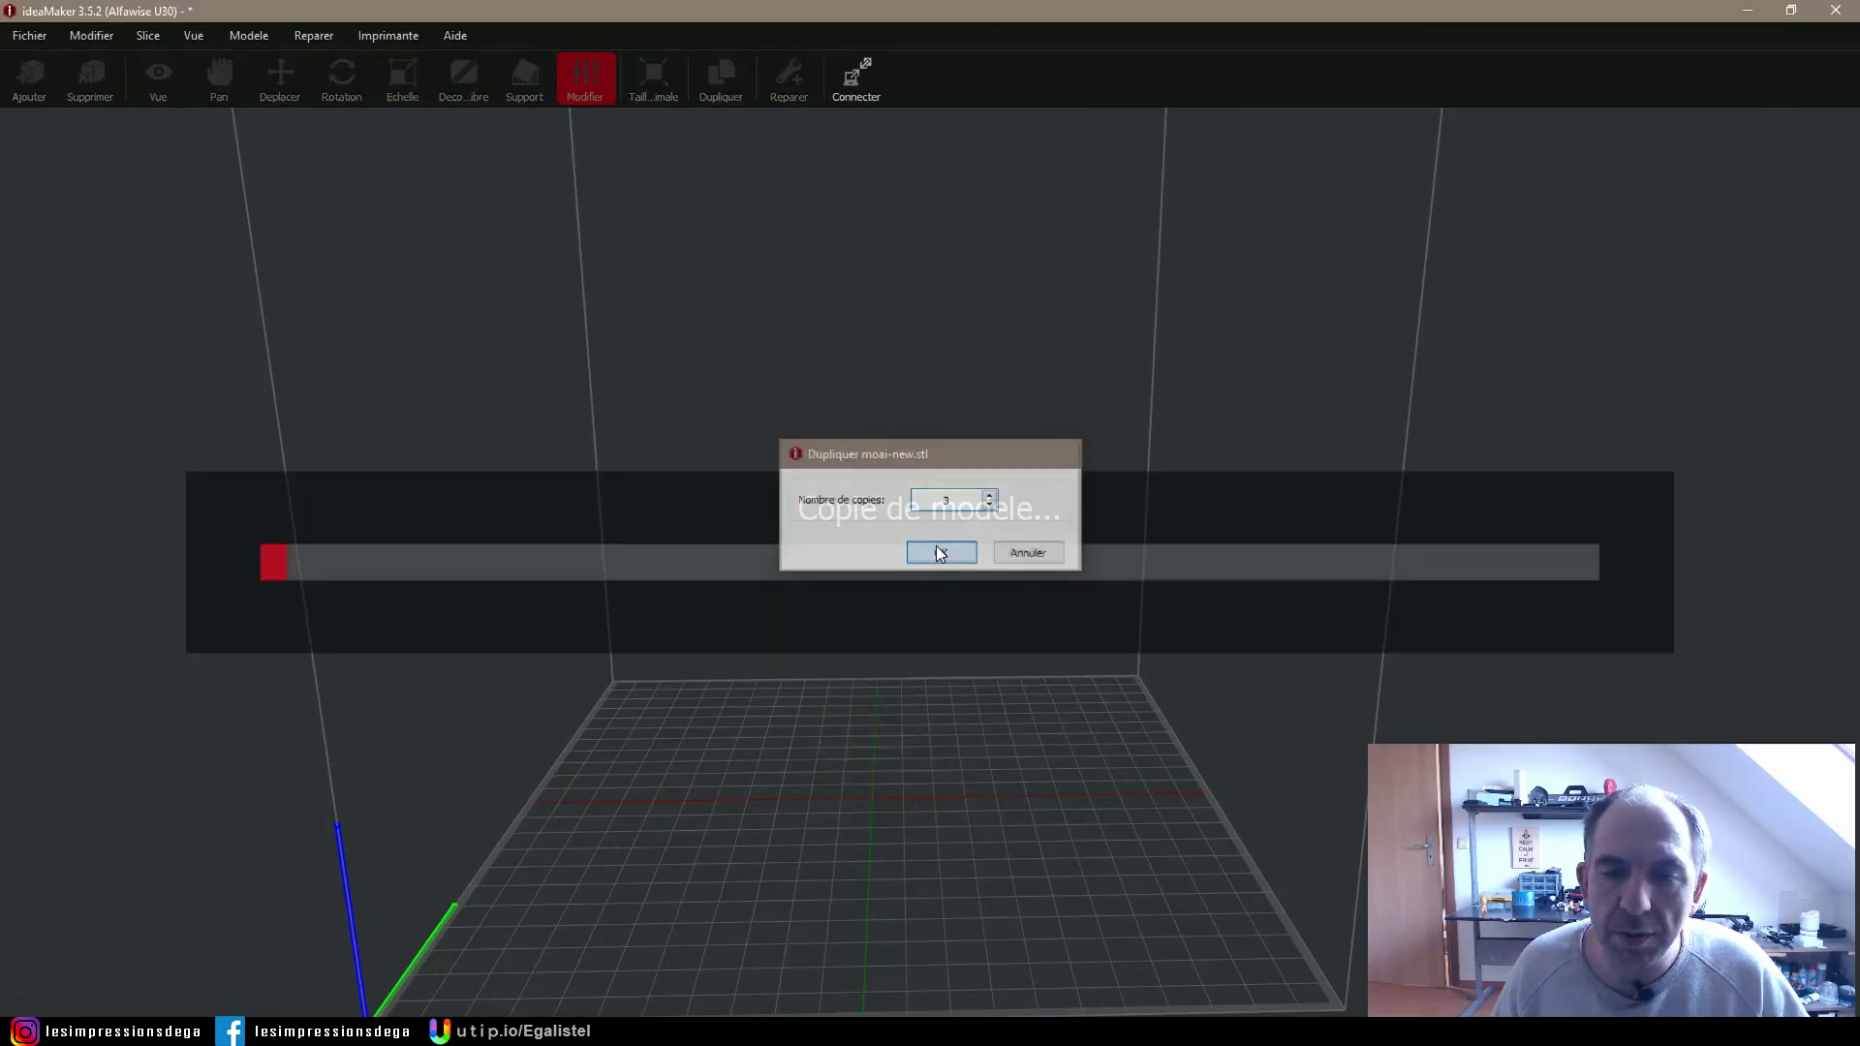
Delete the three duplicated statues, keeping only the original on the build plate
left_click_drag(966, 897, 1369, 617)
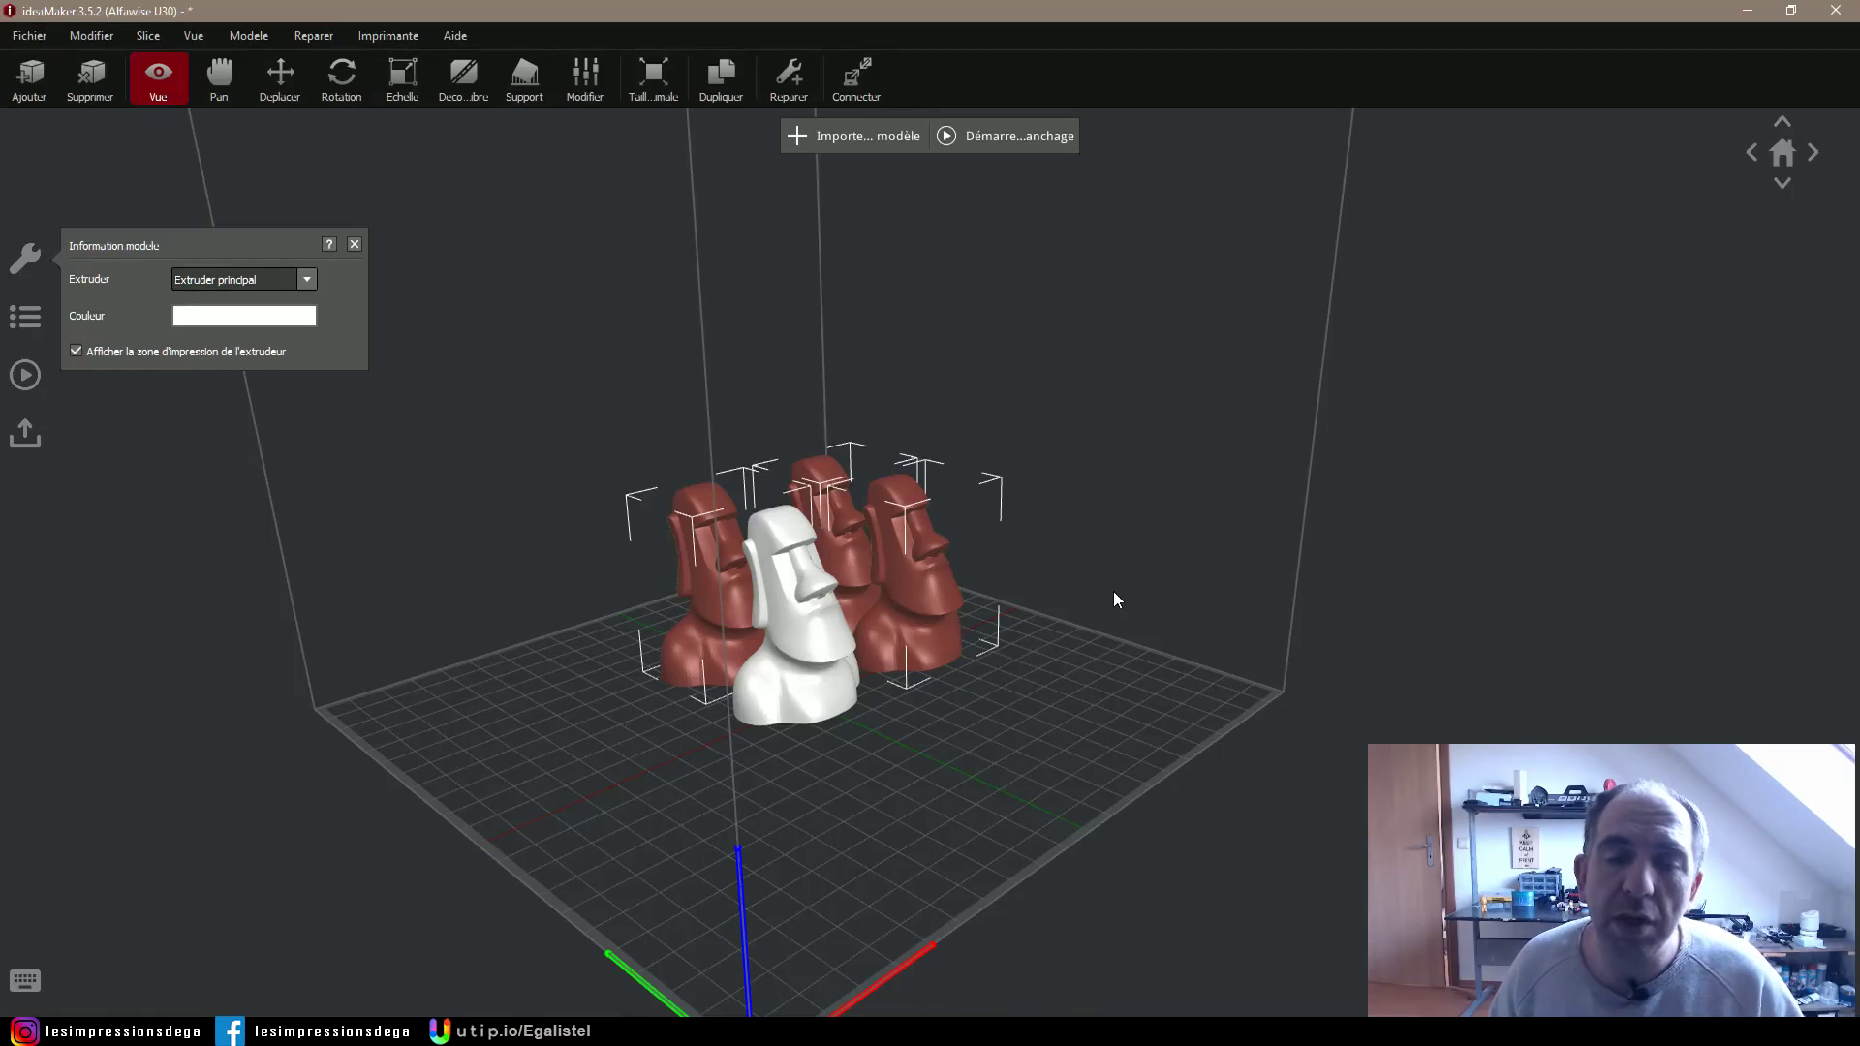
left_click_drag(1113, 591, 549, 578)
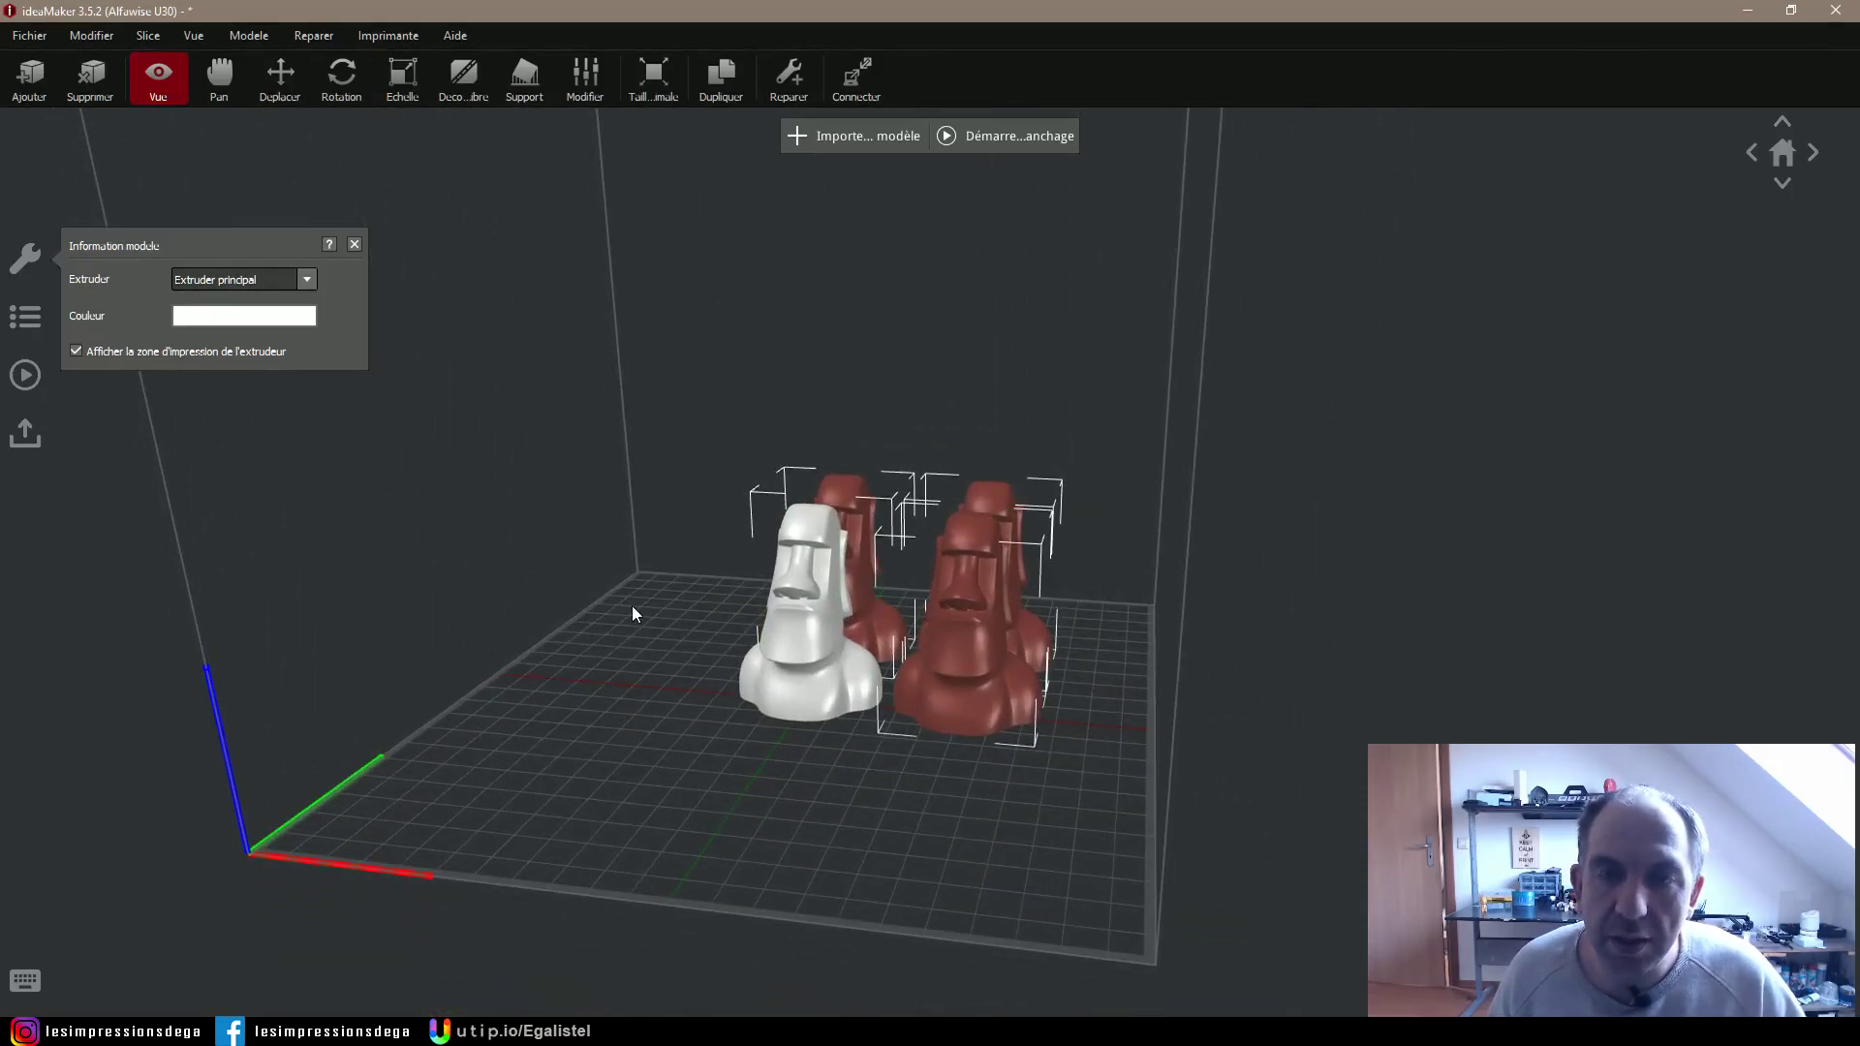
key("Delete")
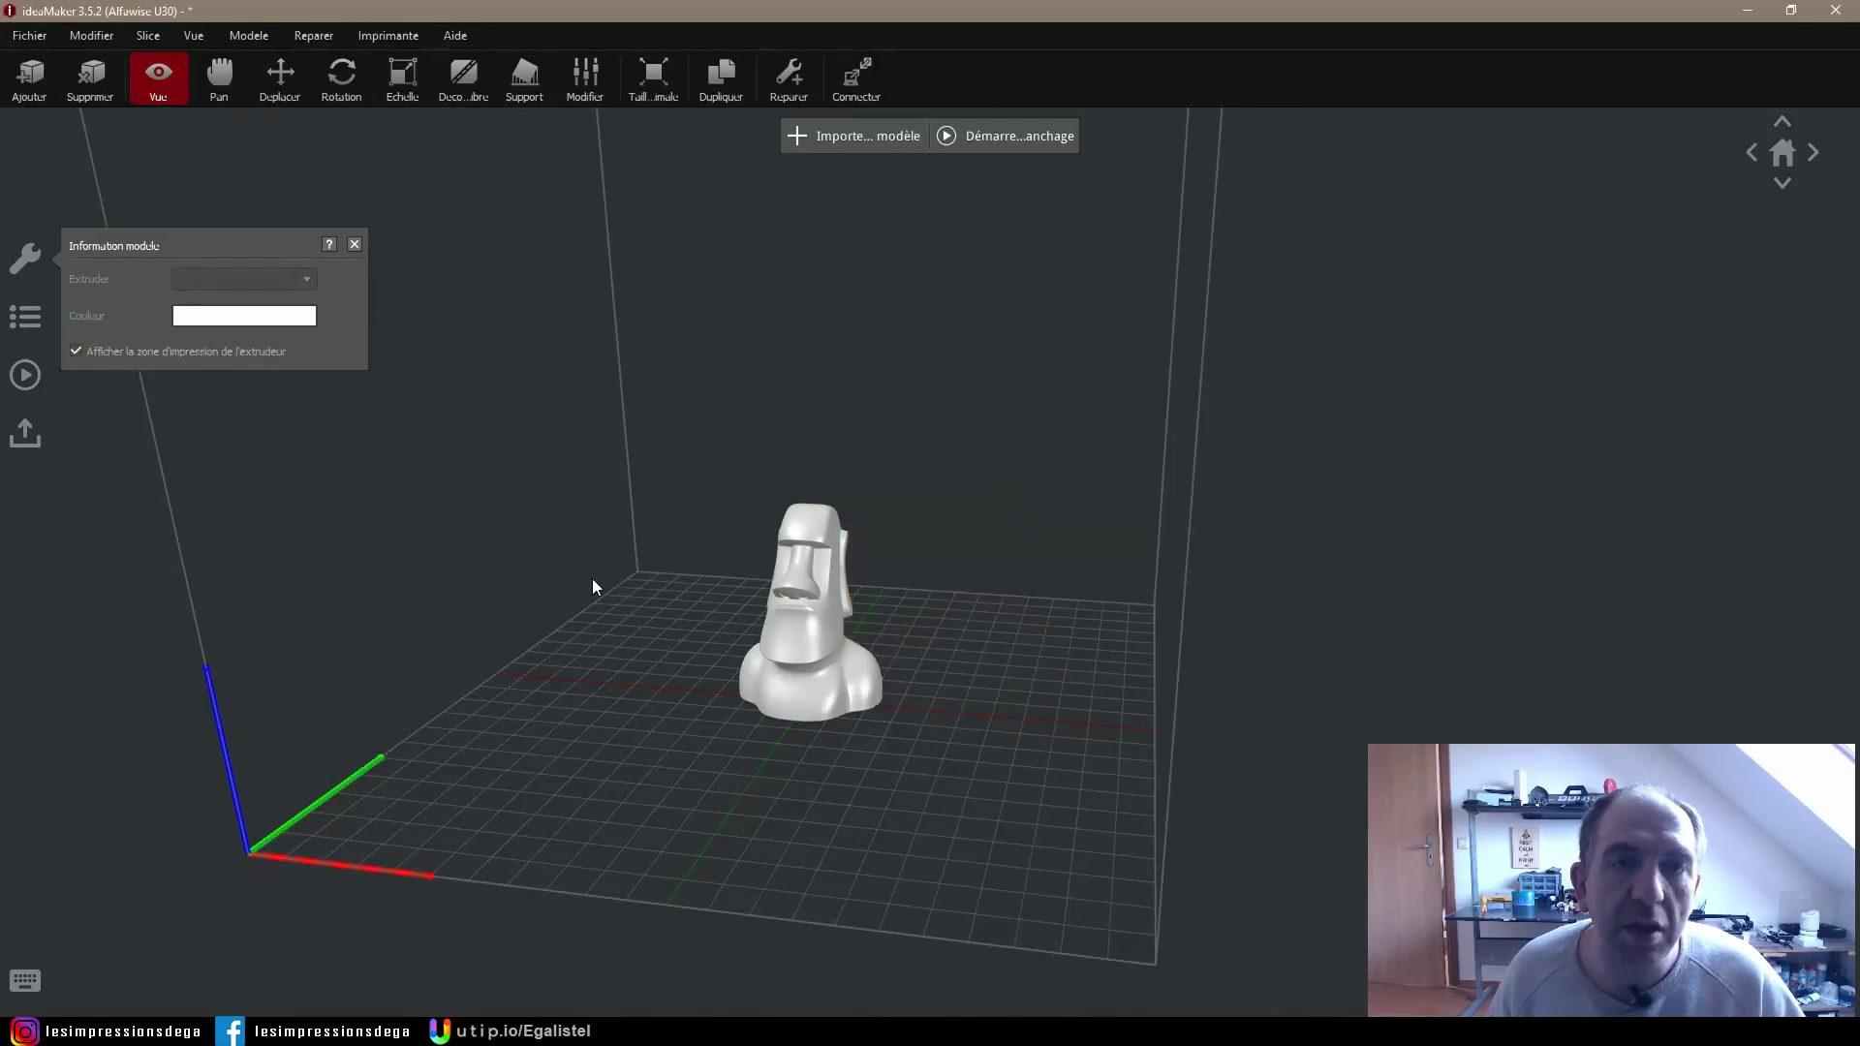
Start slicing the statue to bring up the profile selection for the Alfawise U30
left_click_drag(594, 586, 630, 561)
scroll(1022, 664, "up", 2)
scroll(1021, 664, "up", 2)
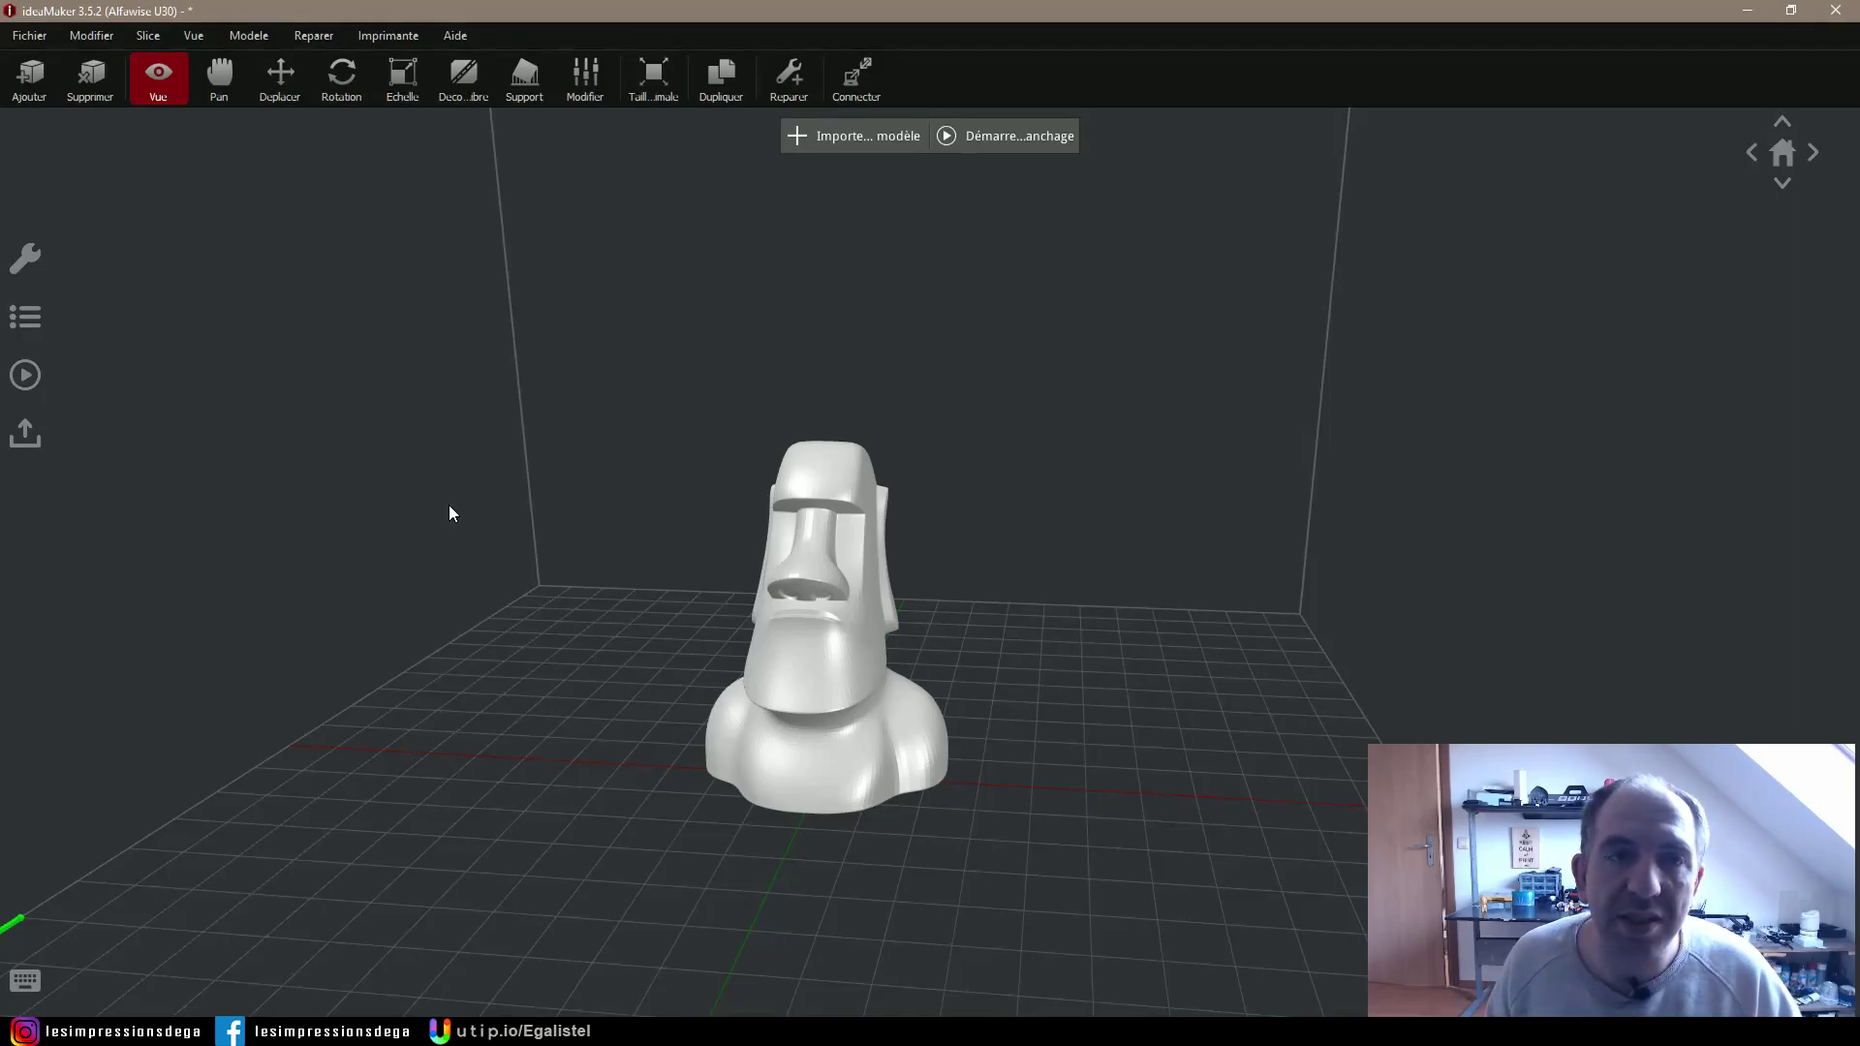
left_click_drag(1007, 764, 957, 708)
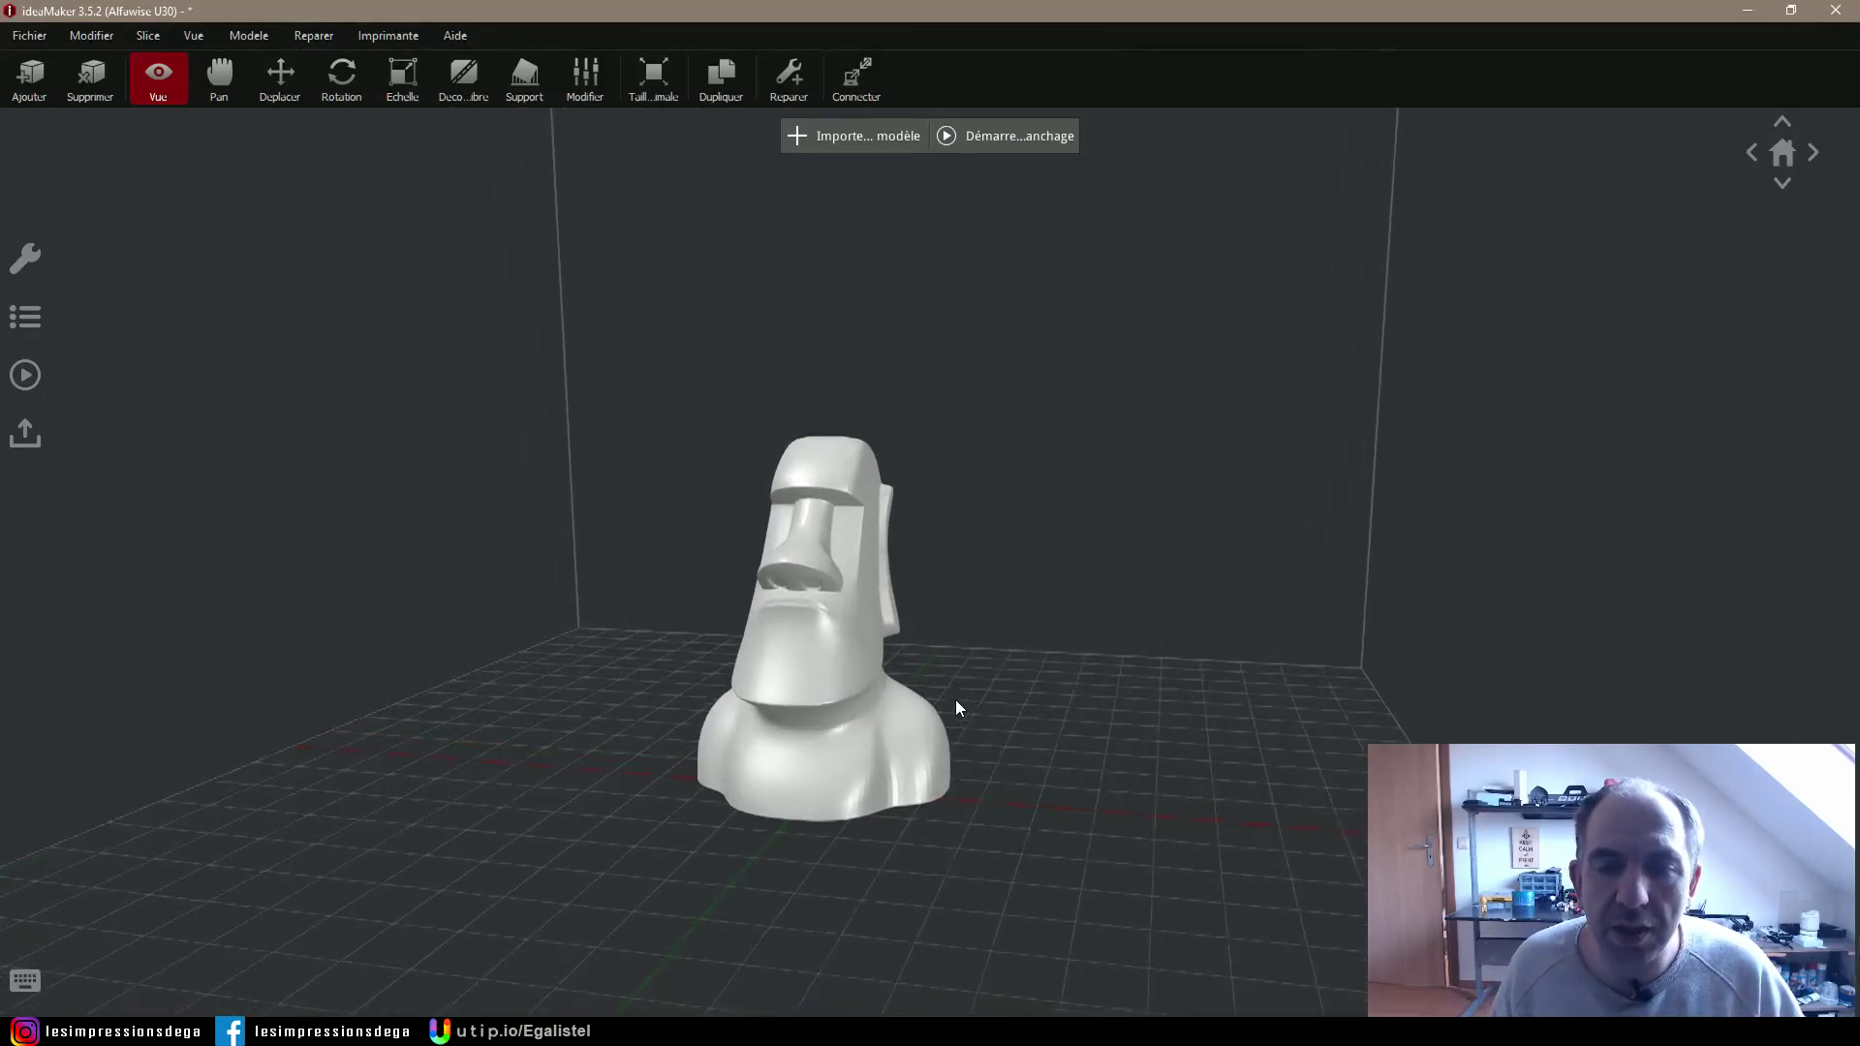
scroll(954, 702, "up", 3)
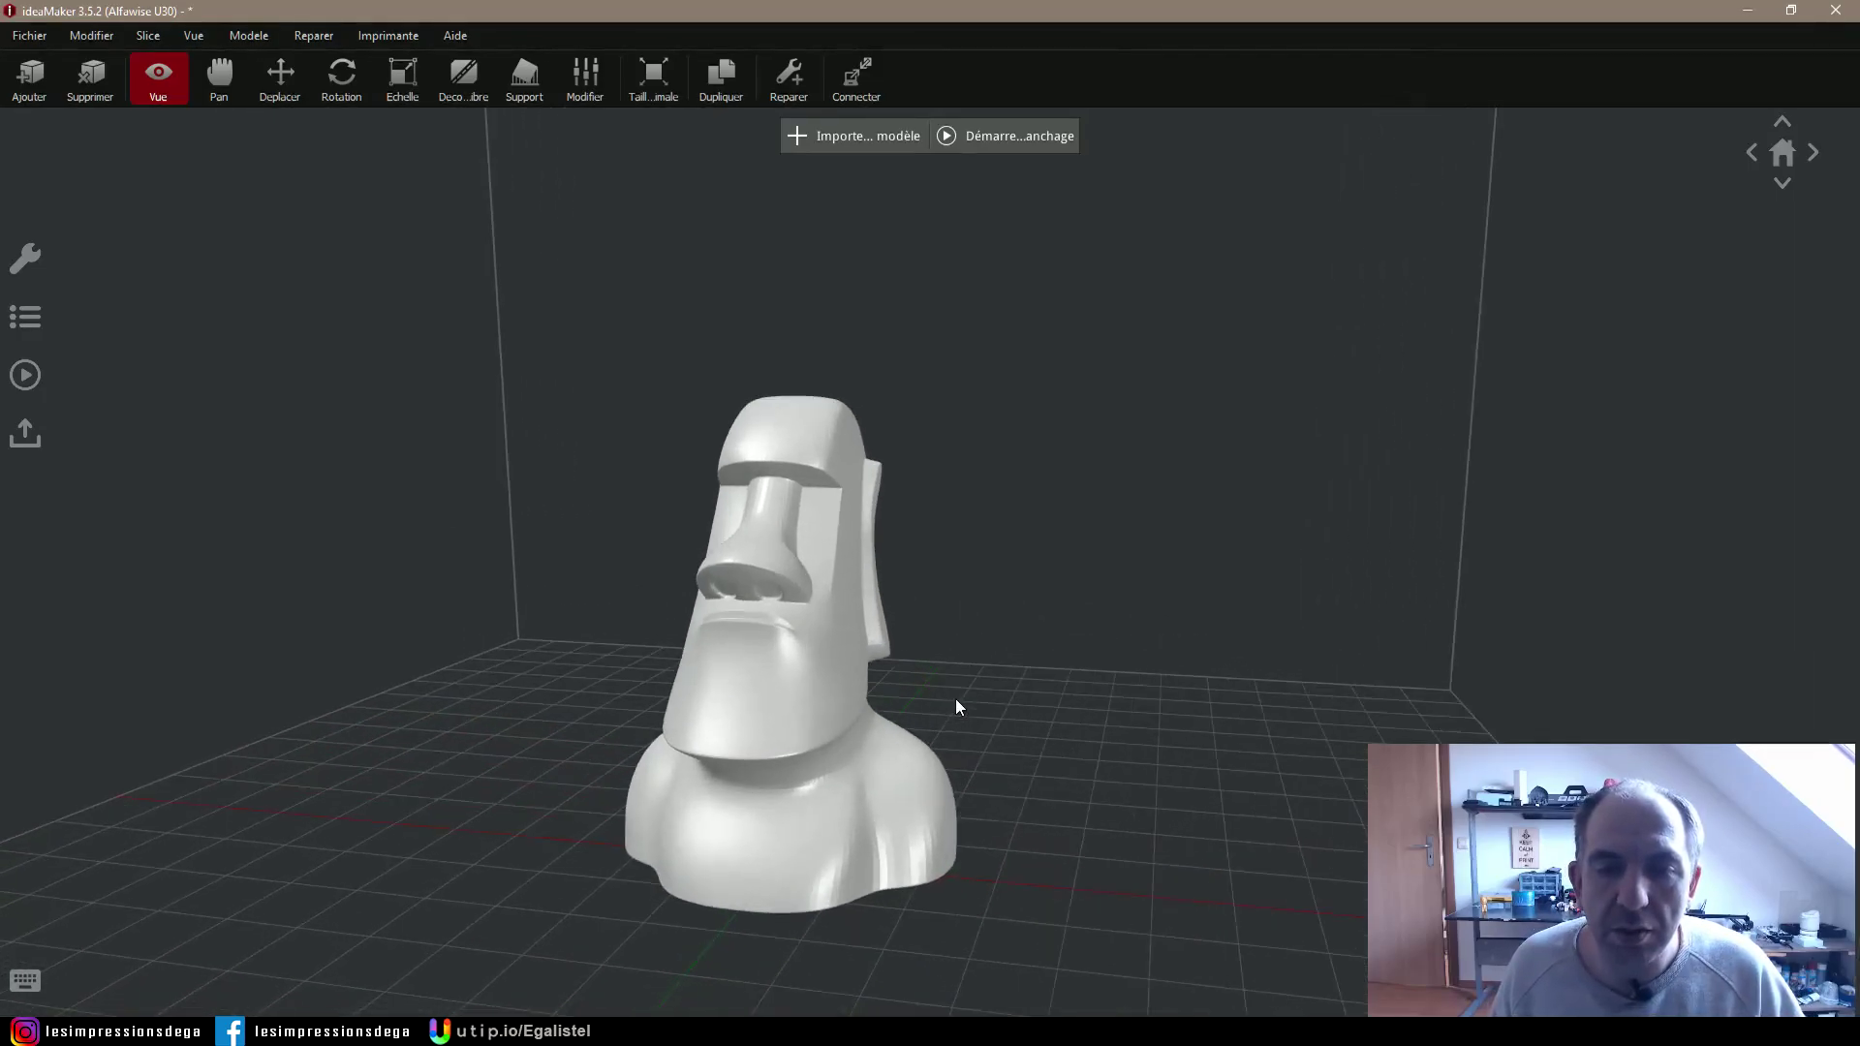
left_click(147, 36)
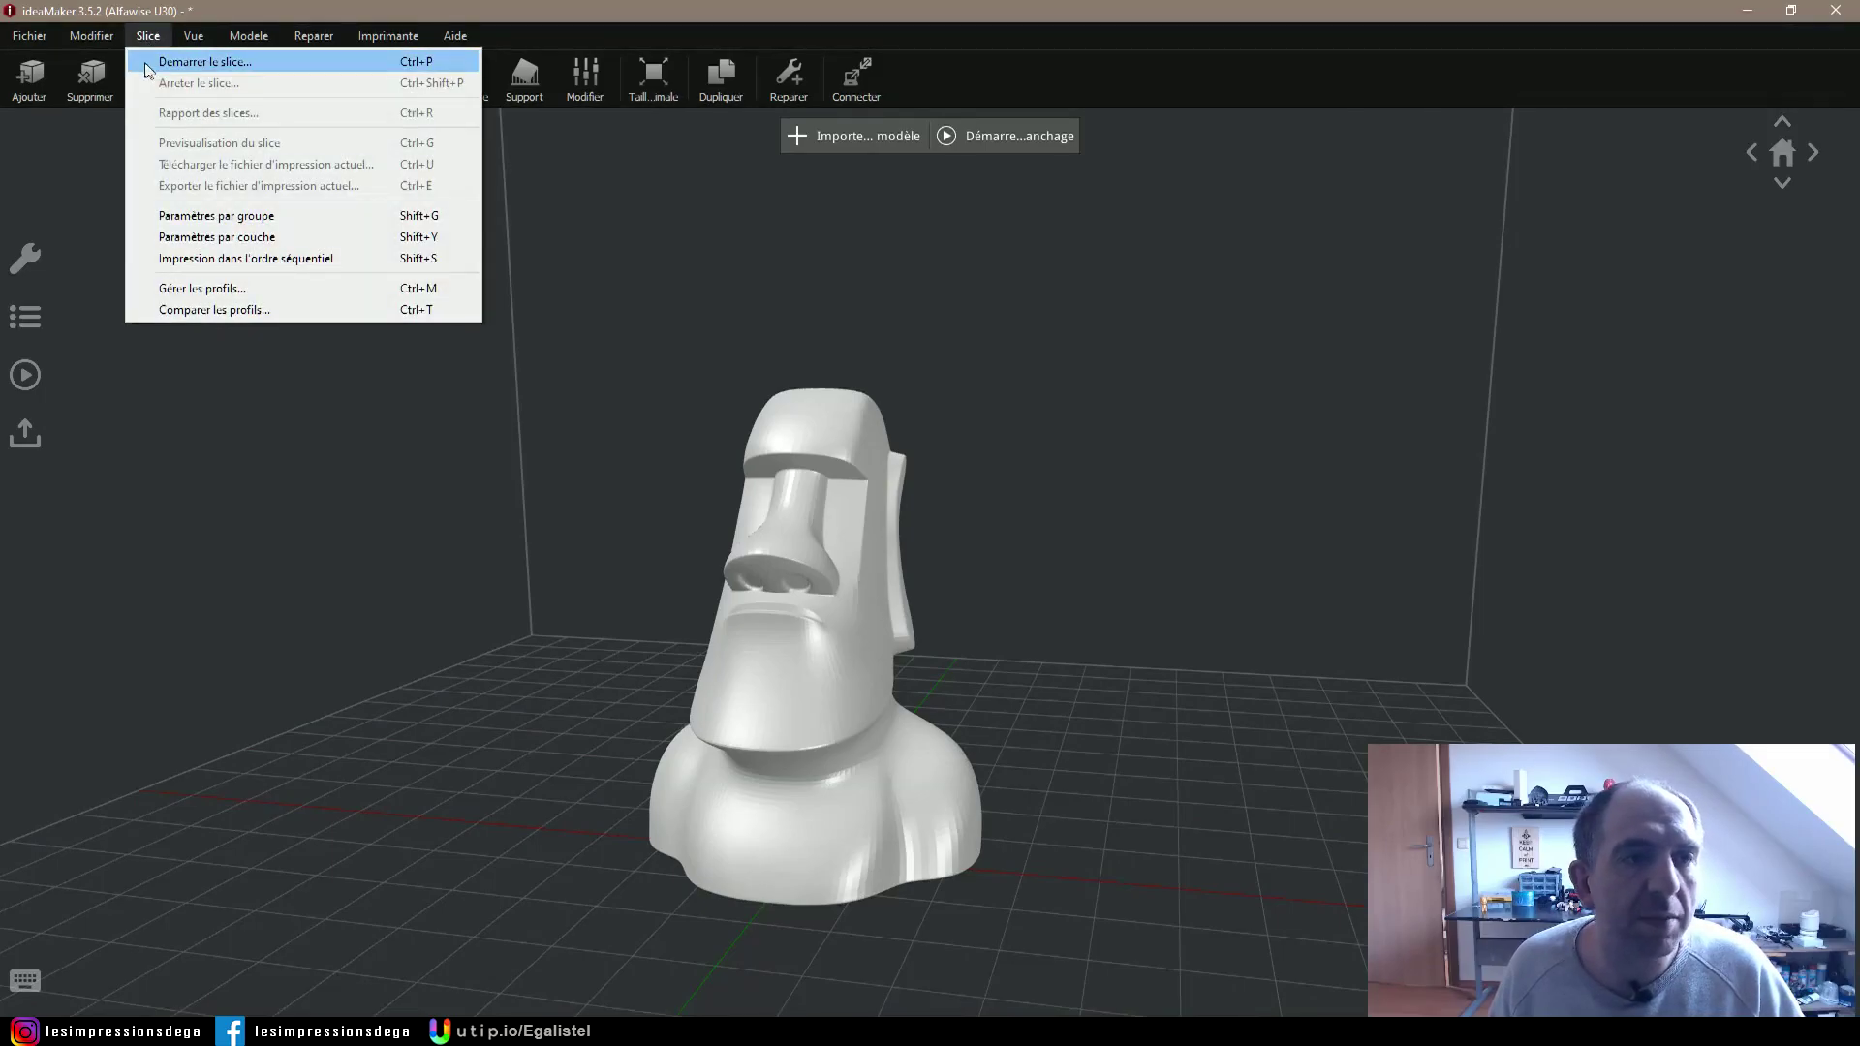
left_click(144, 62)
left_click_drag(759, 202, 746, 208)
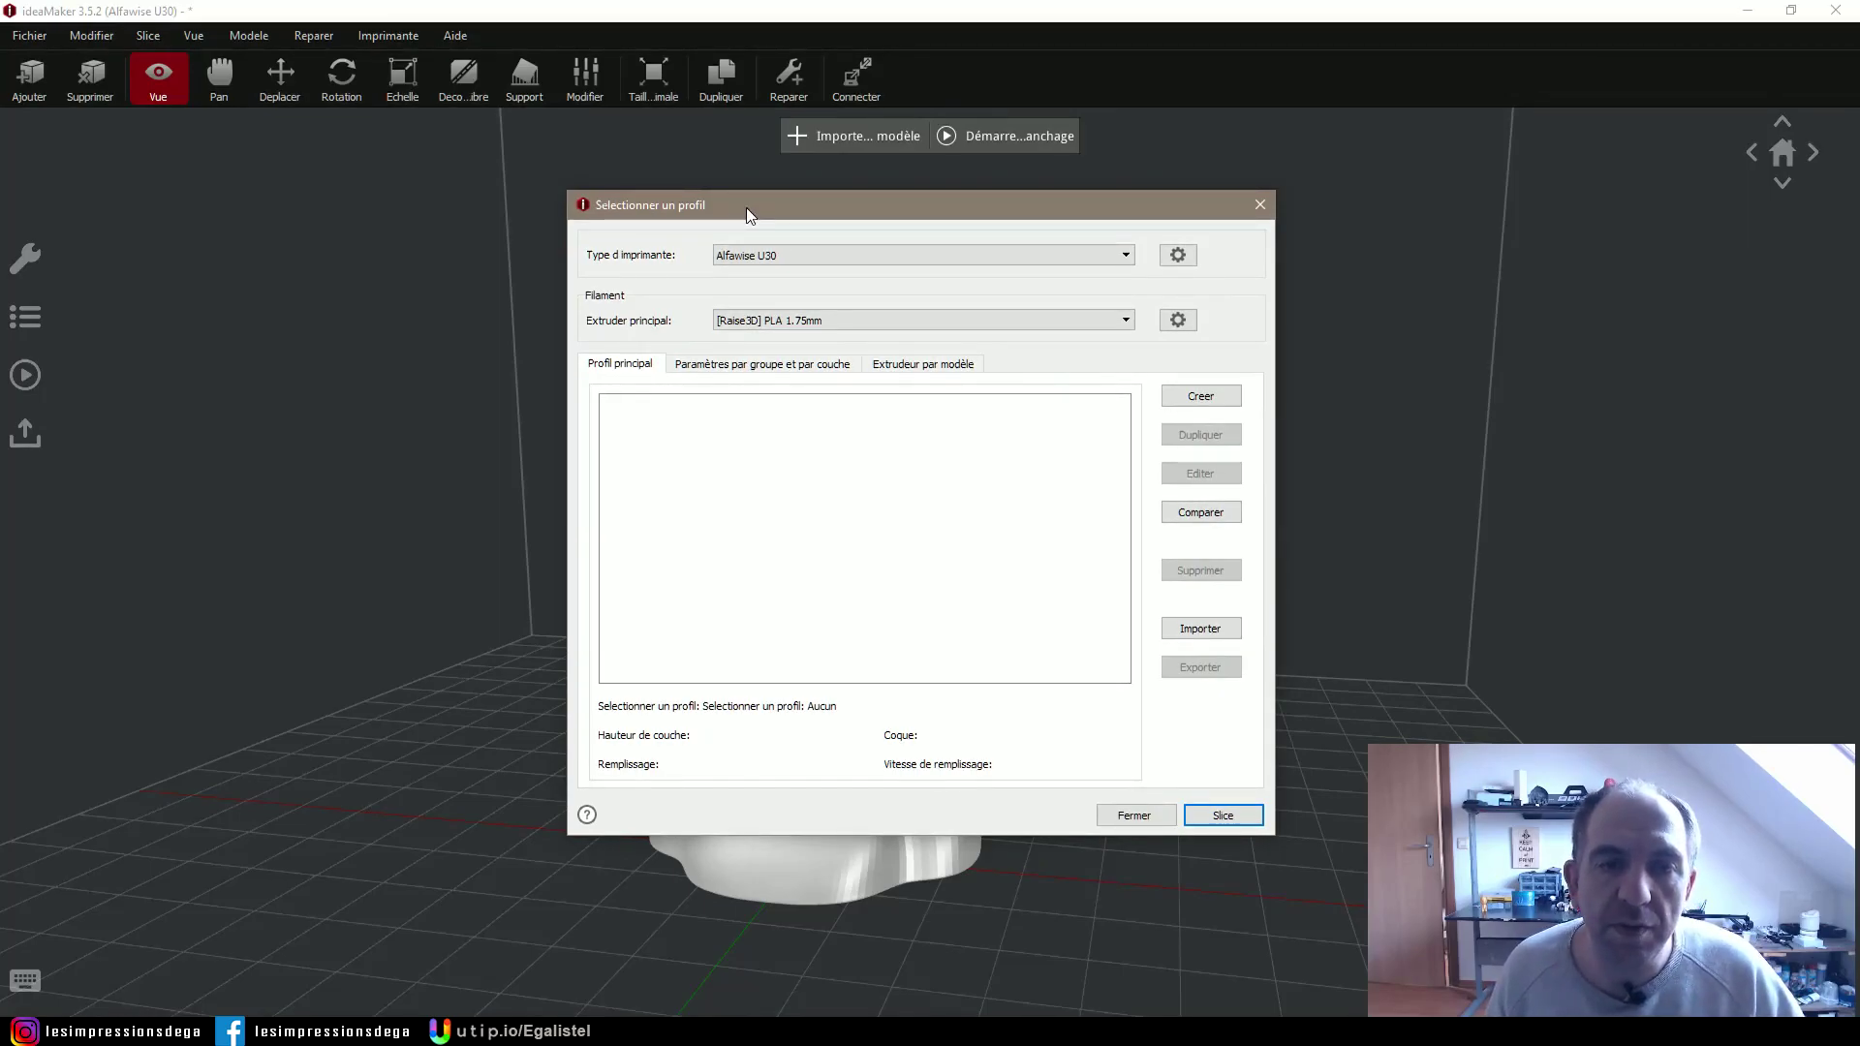
In the main extruder's filament settings, set the brand to Compozan and the displayed name to Compozan Gold
left_click(1177, 321)
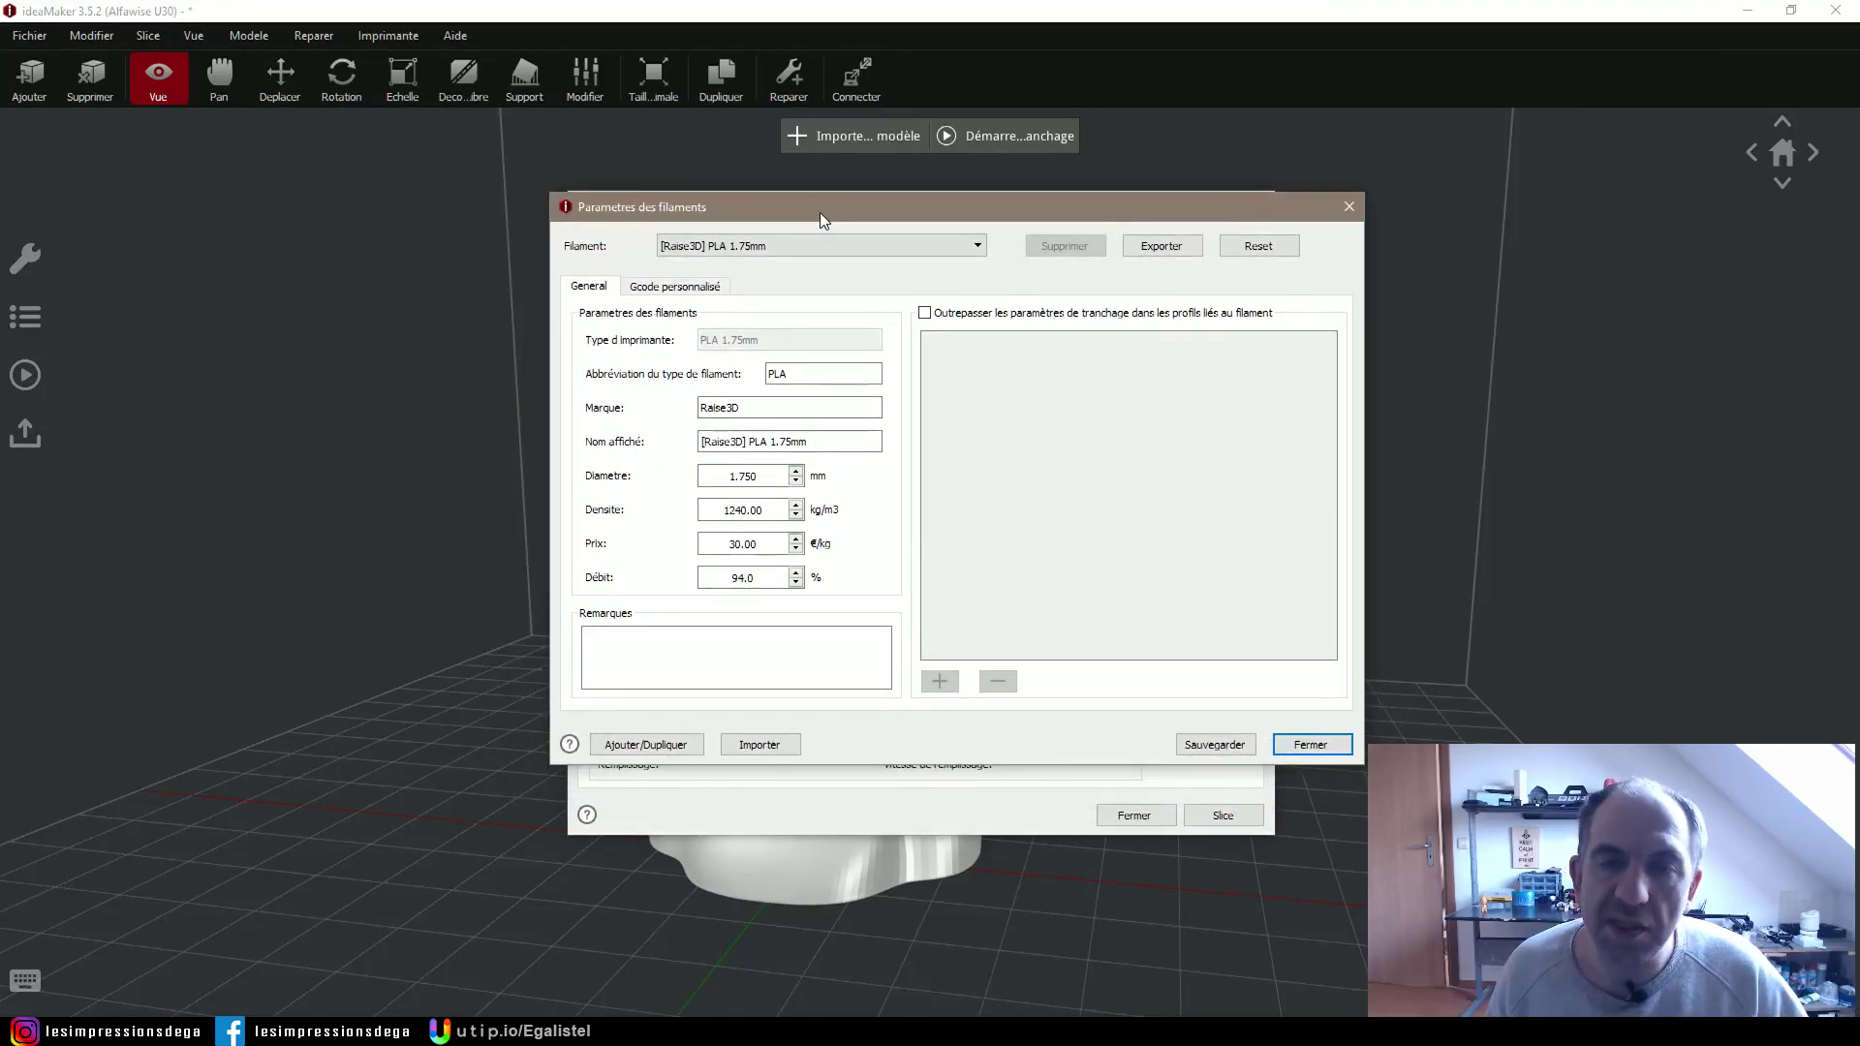
left_click(843, 371)
key("Tab")
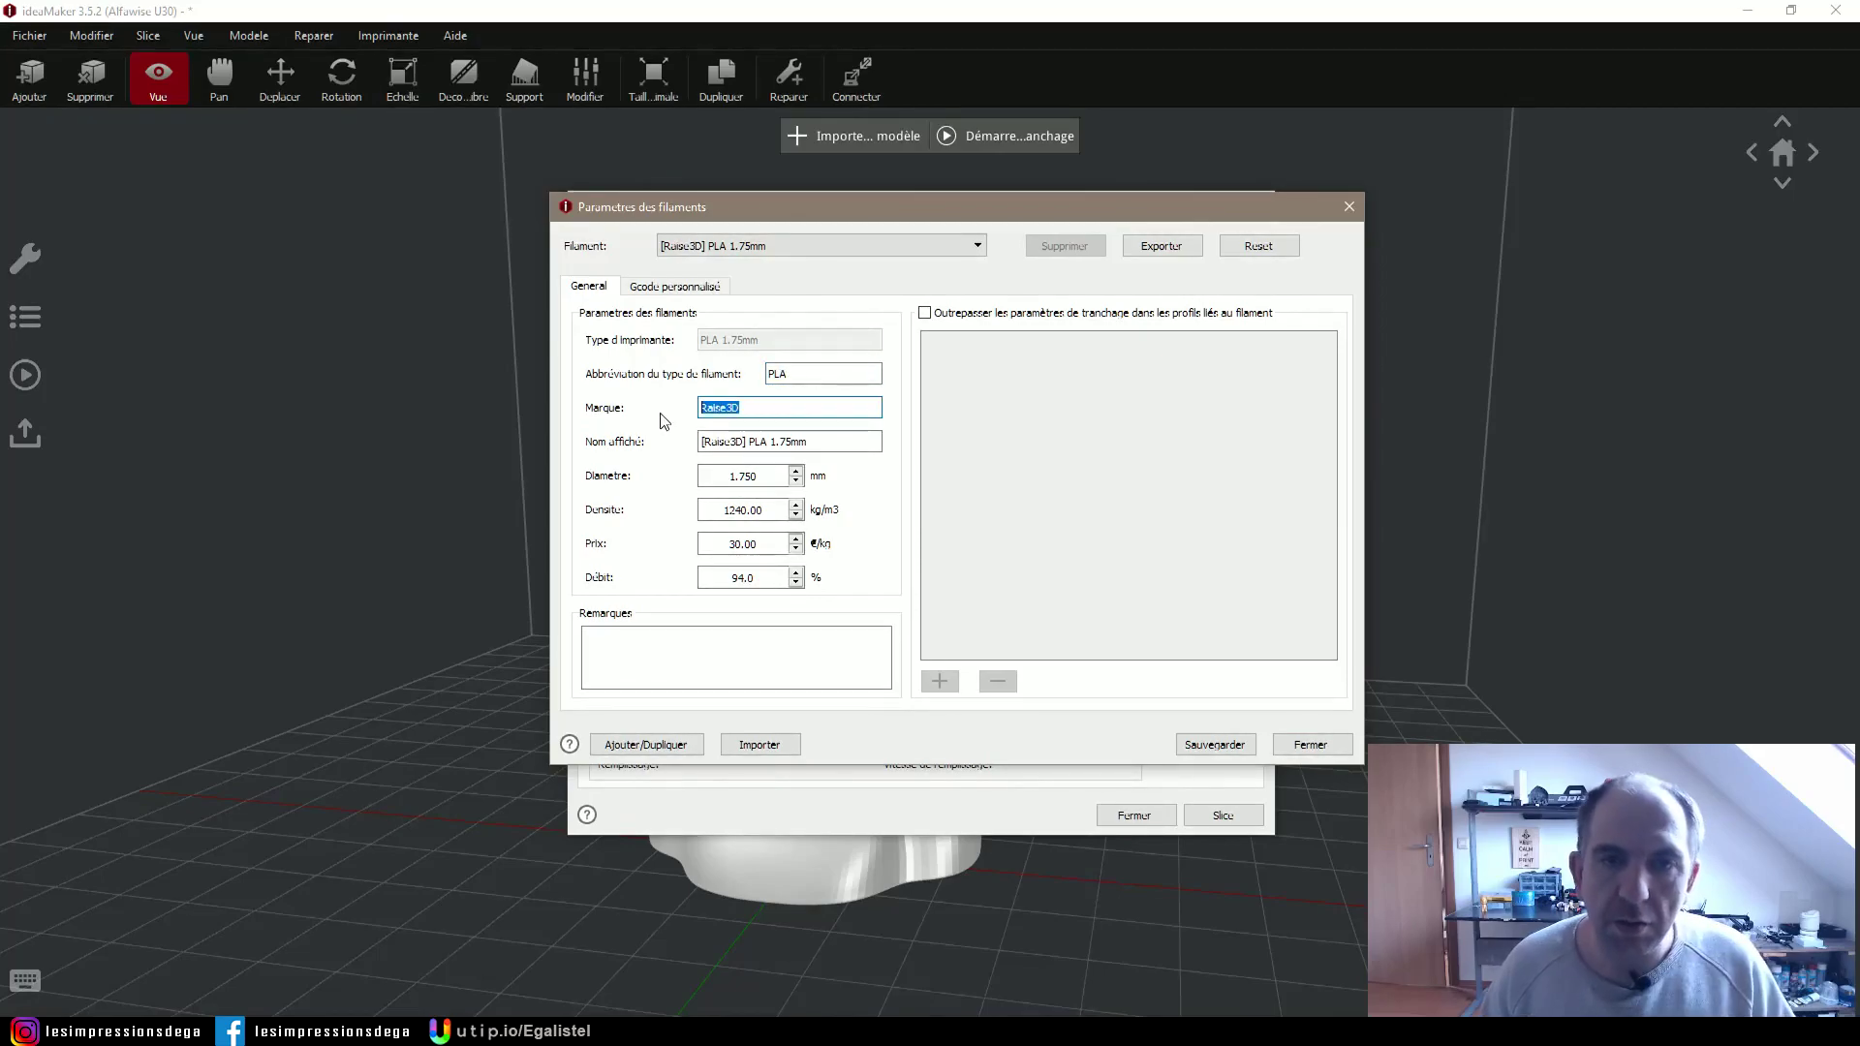
type("C")
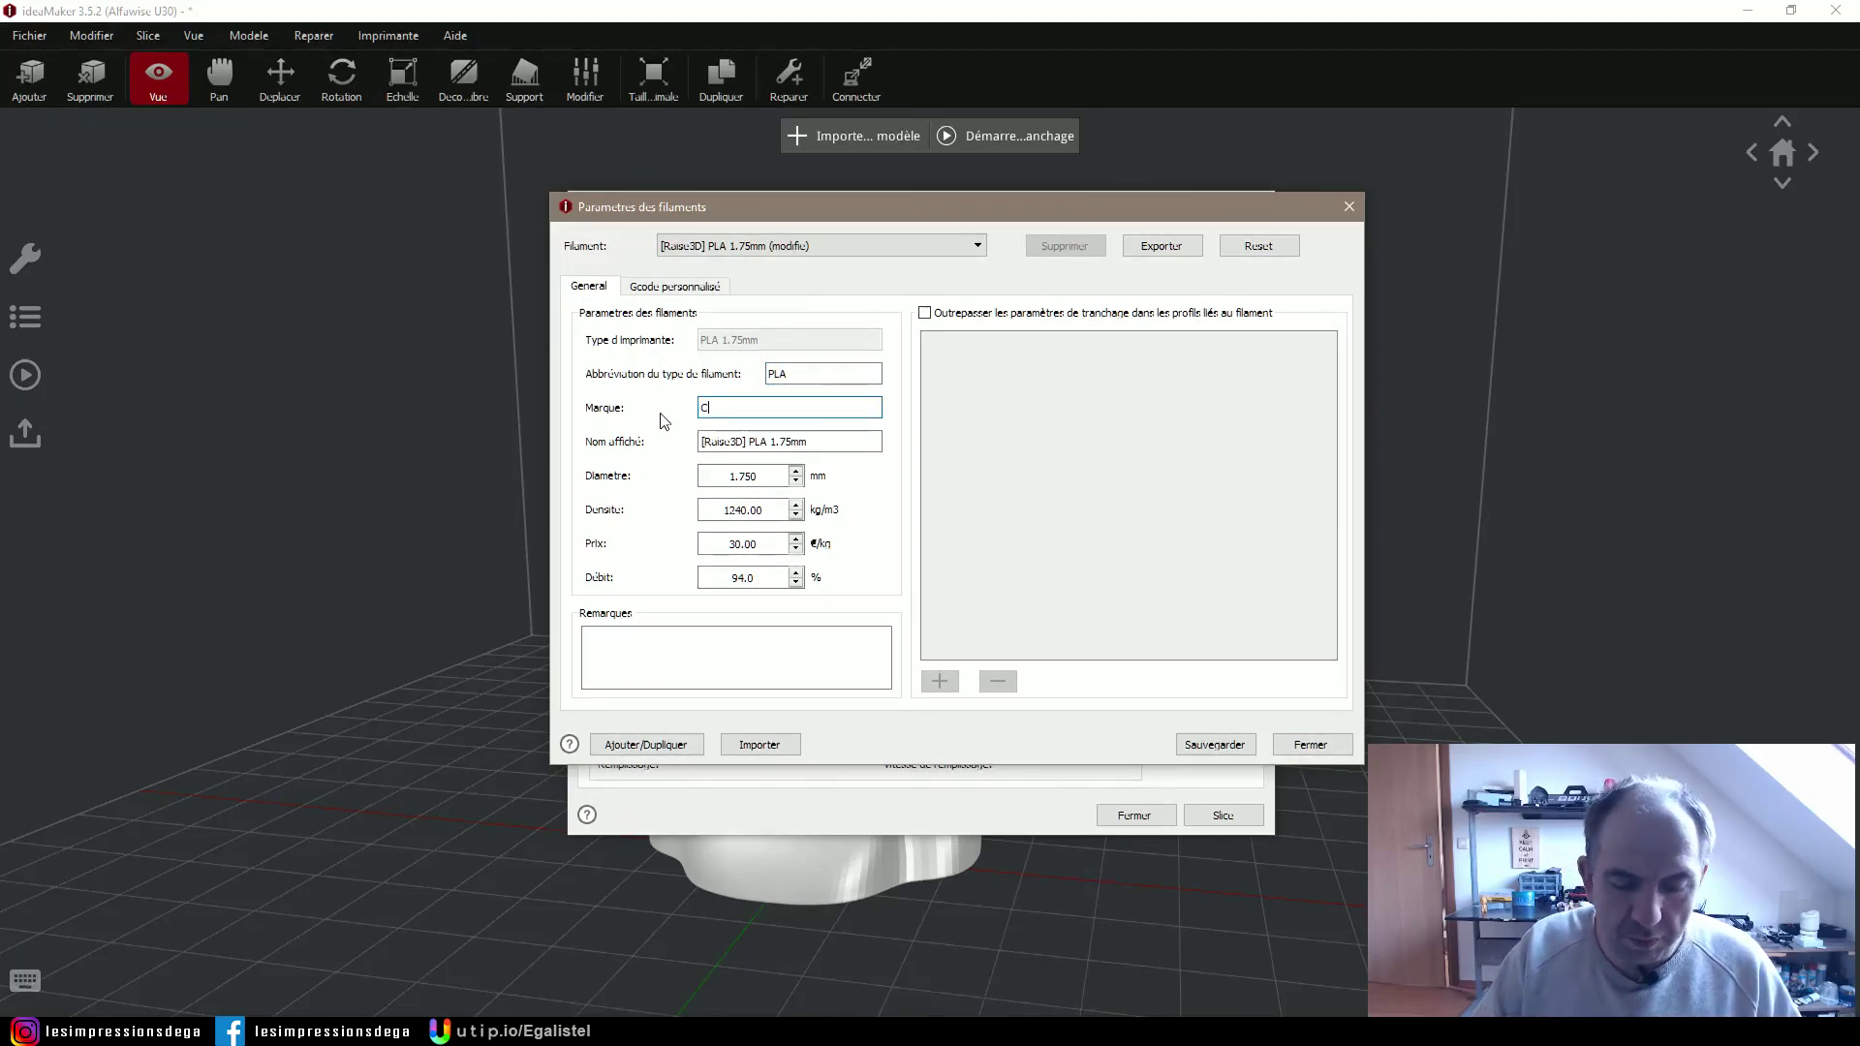
type("ompozan")
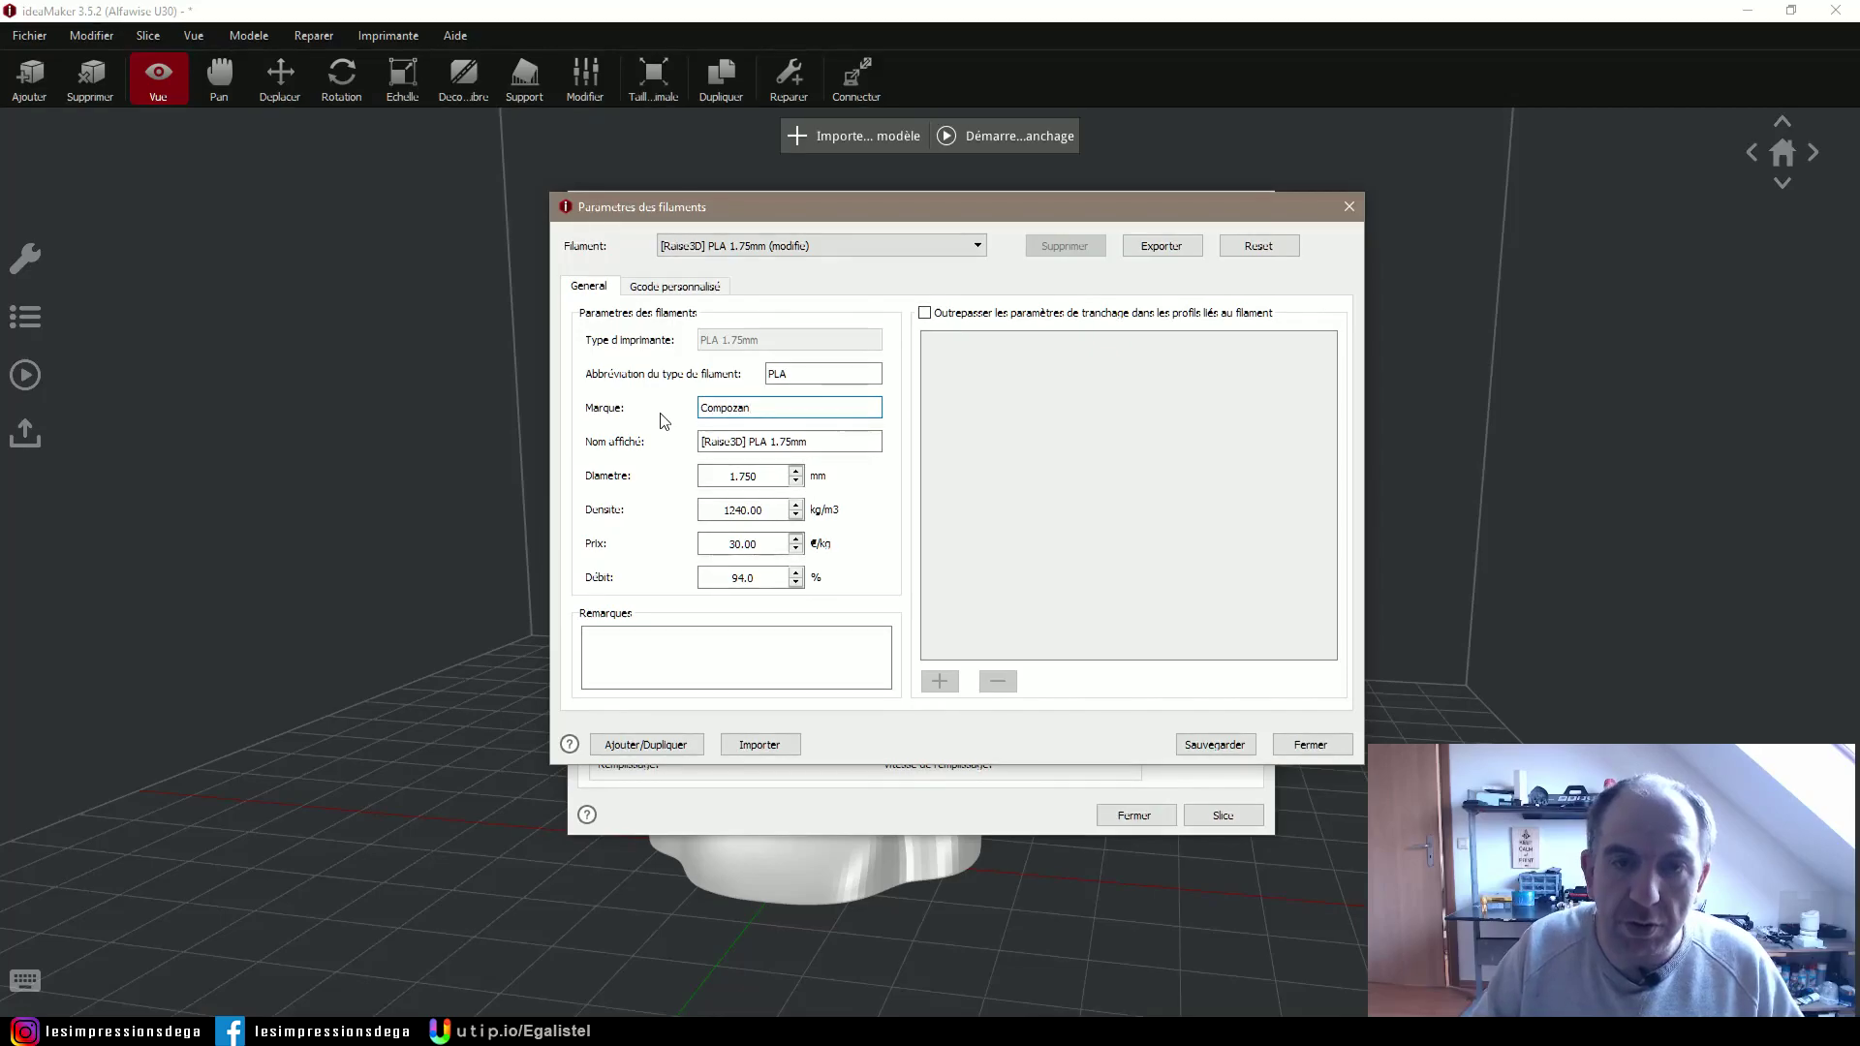
key("Tab")
type("Compozon Gold")
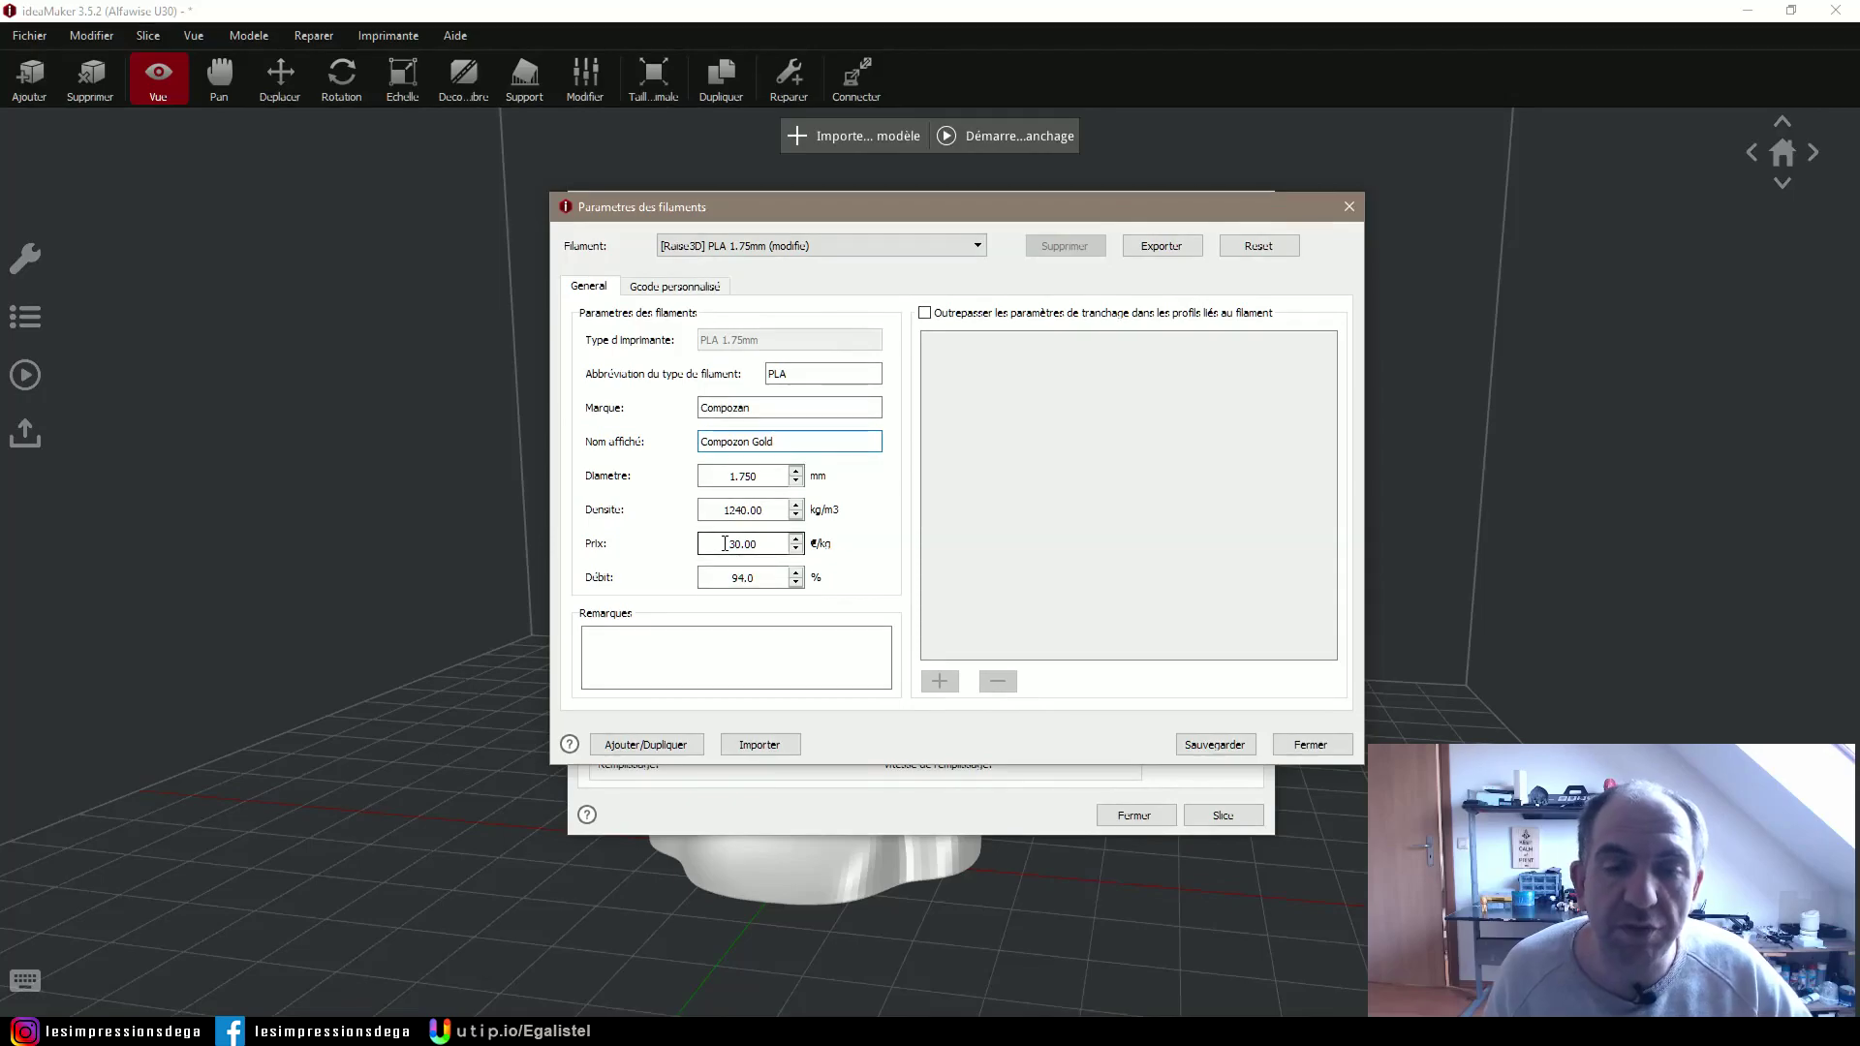
Set the filament's flow rate to 100 % and save the filament settings
left_click(733, 577)
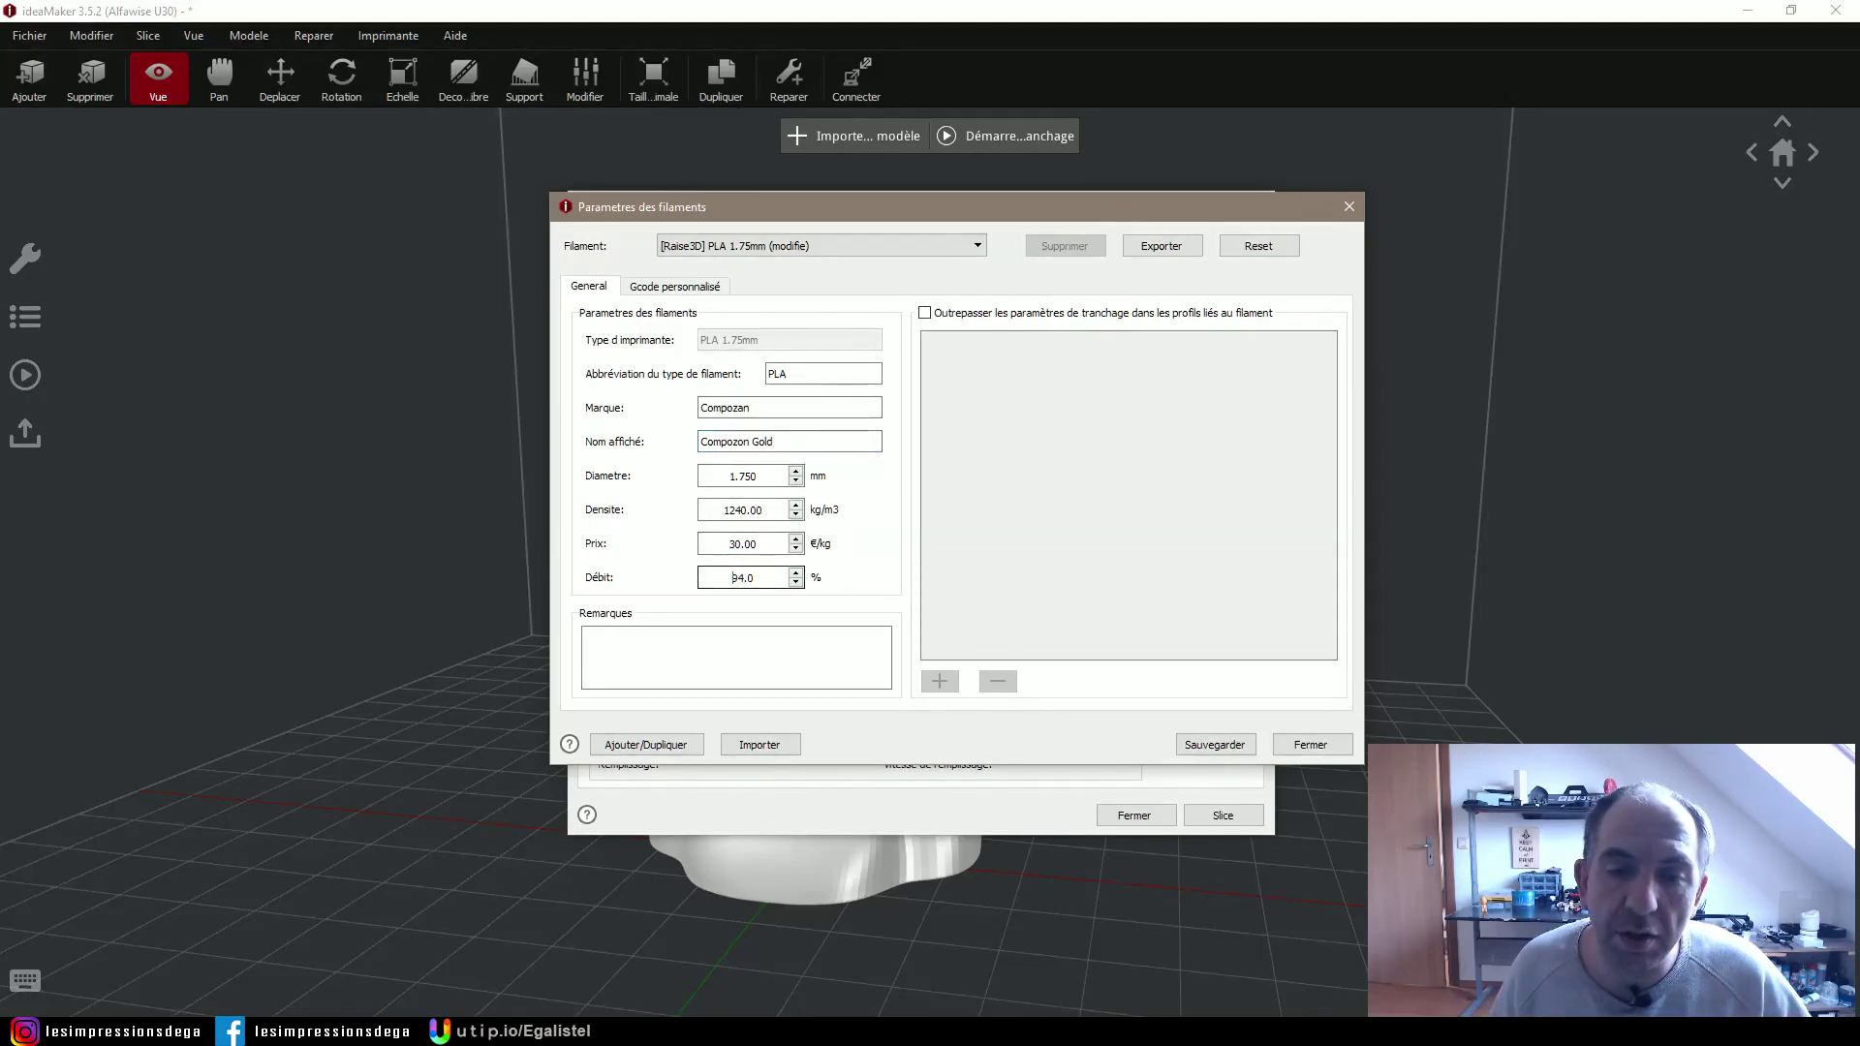
double_click(733, 577)
type("100")
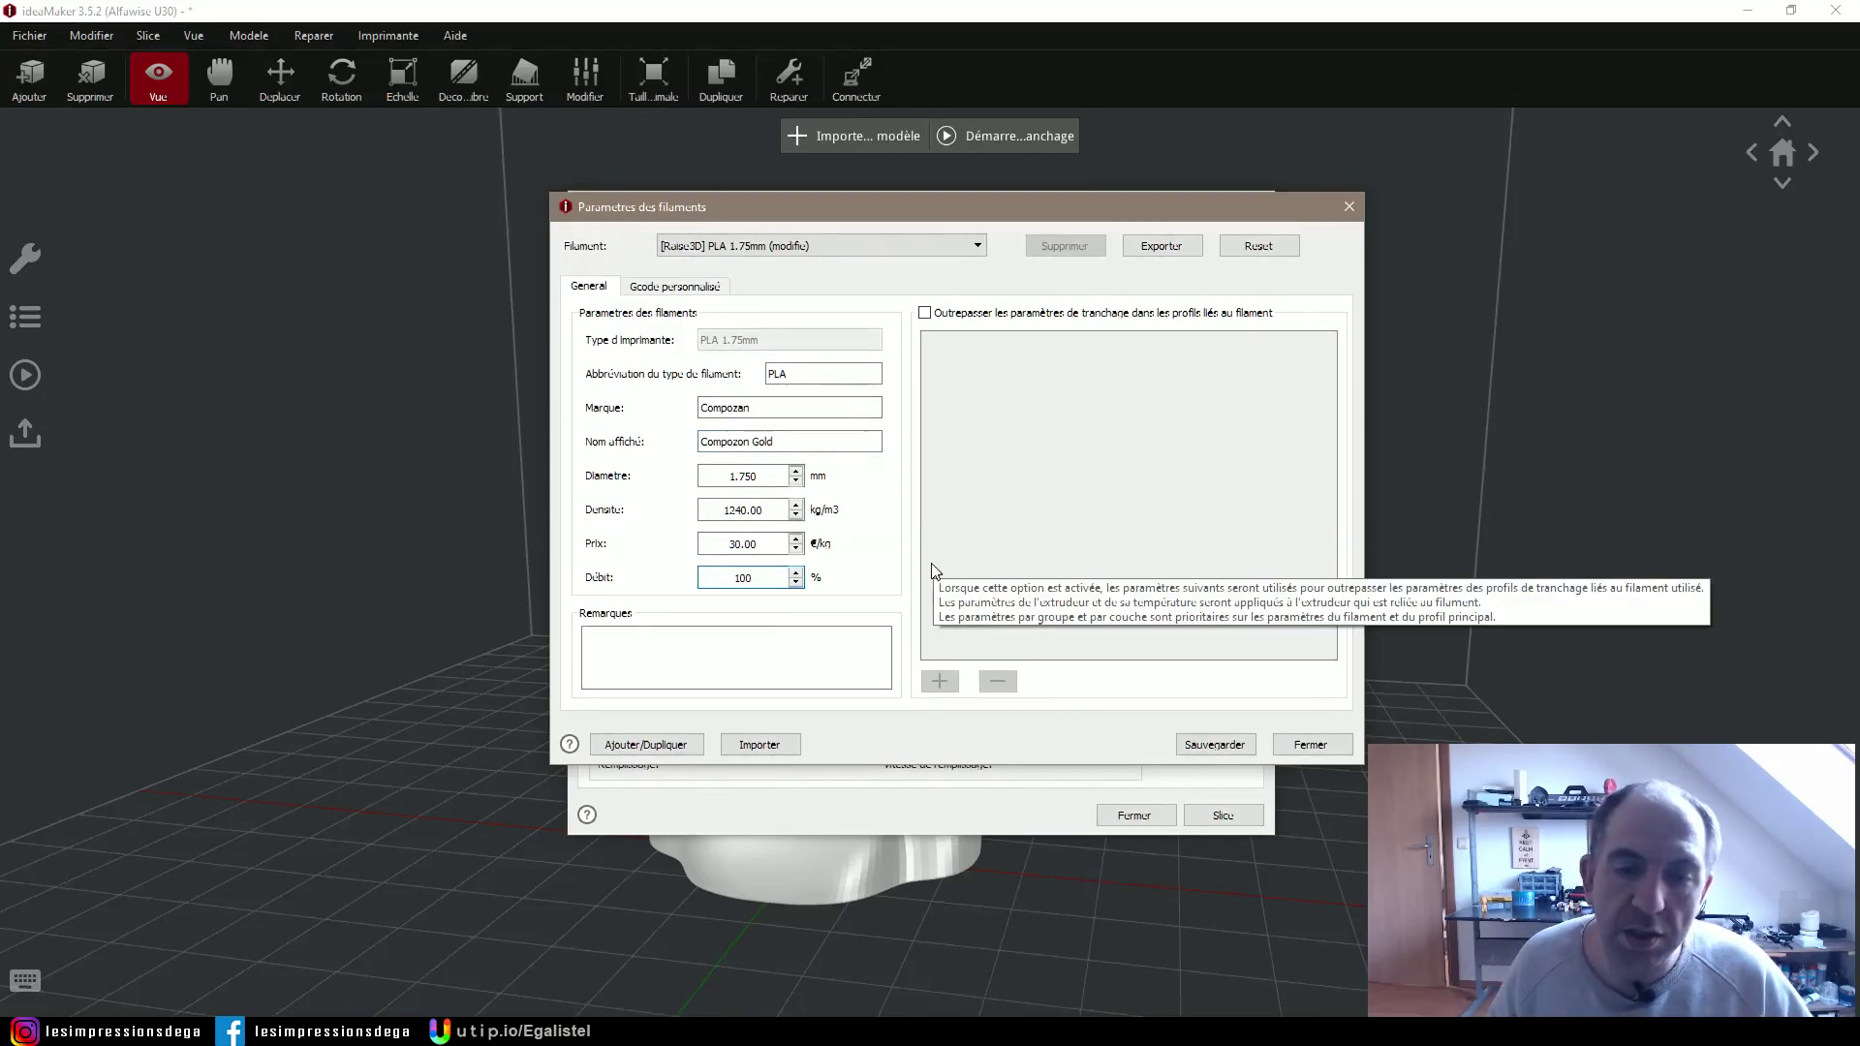
left_click(1210, 744)
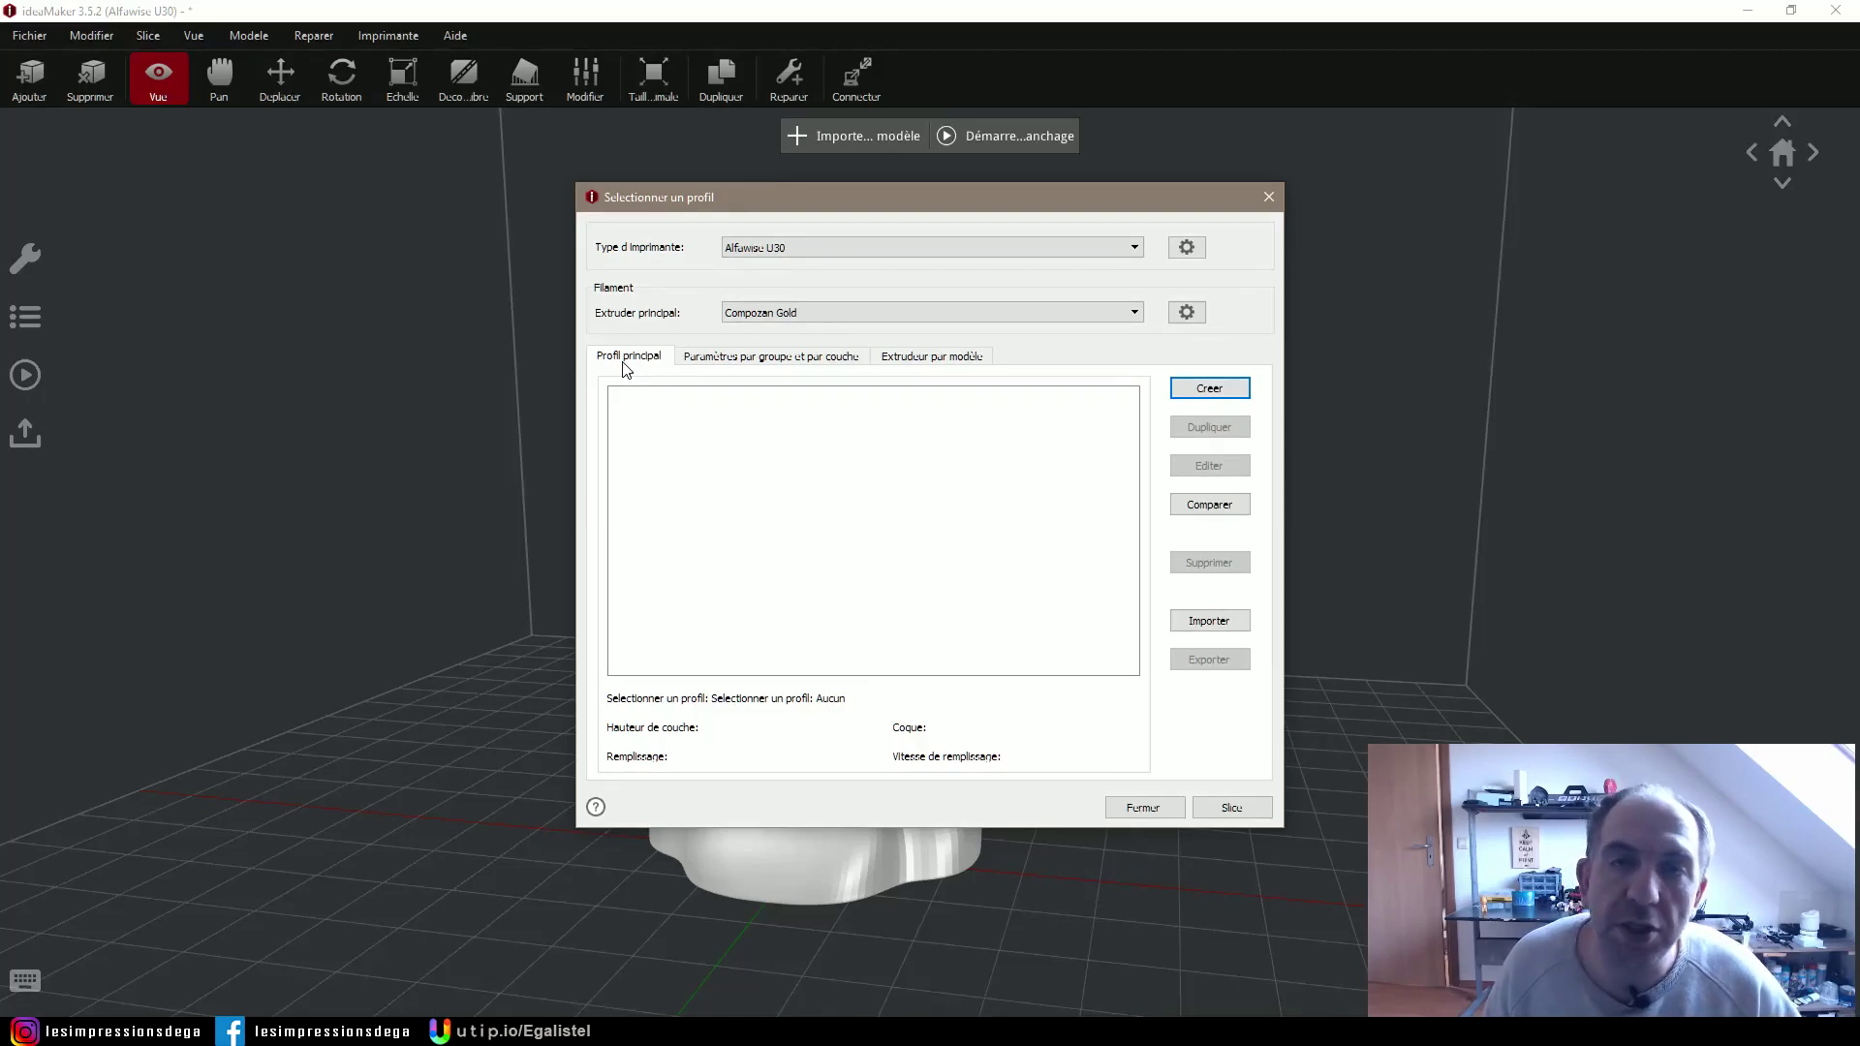
Create a main slicing profile named Vase, copied from the RAISE3D E2 high-quality PLA profile
left_click(1207, 392)
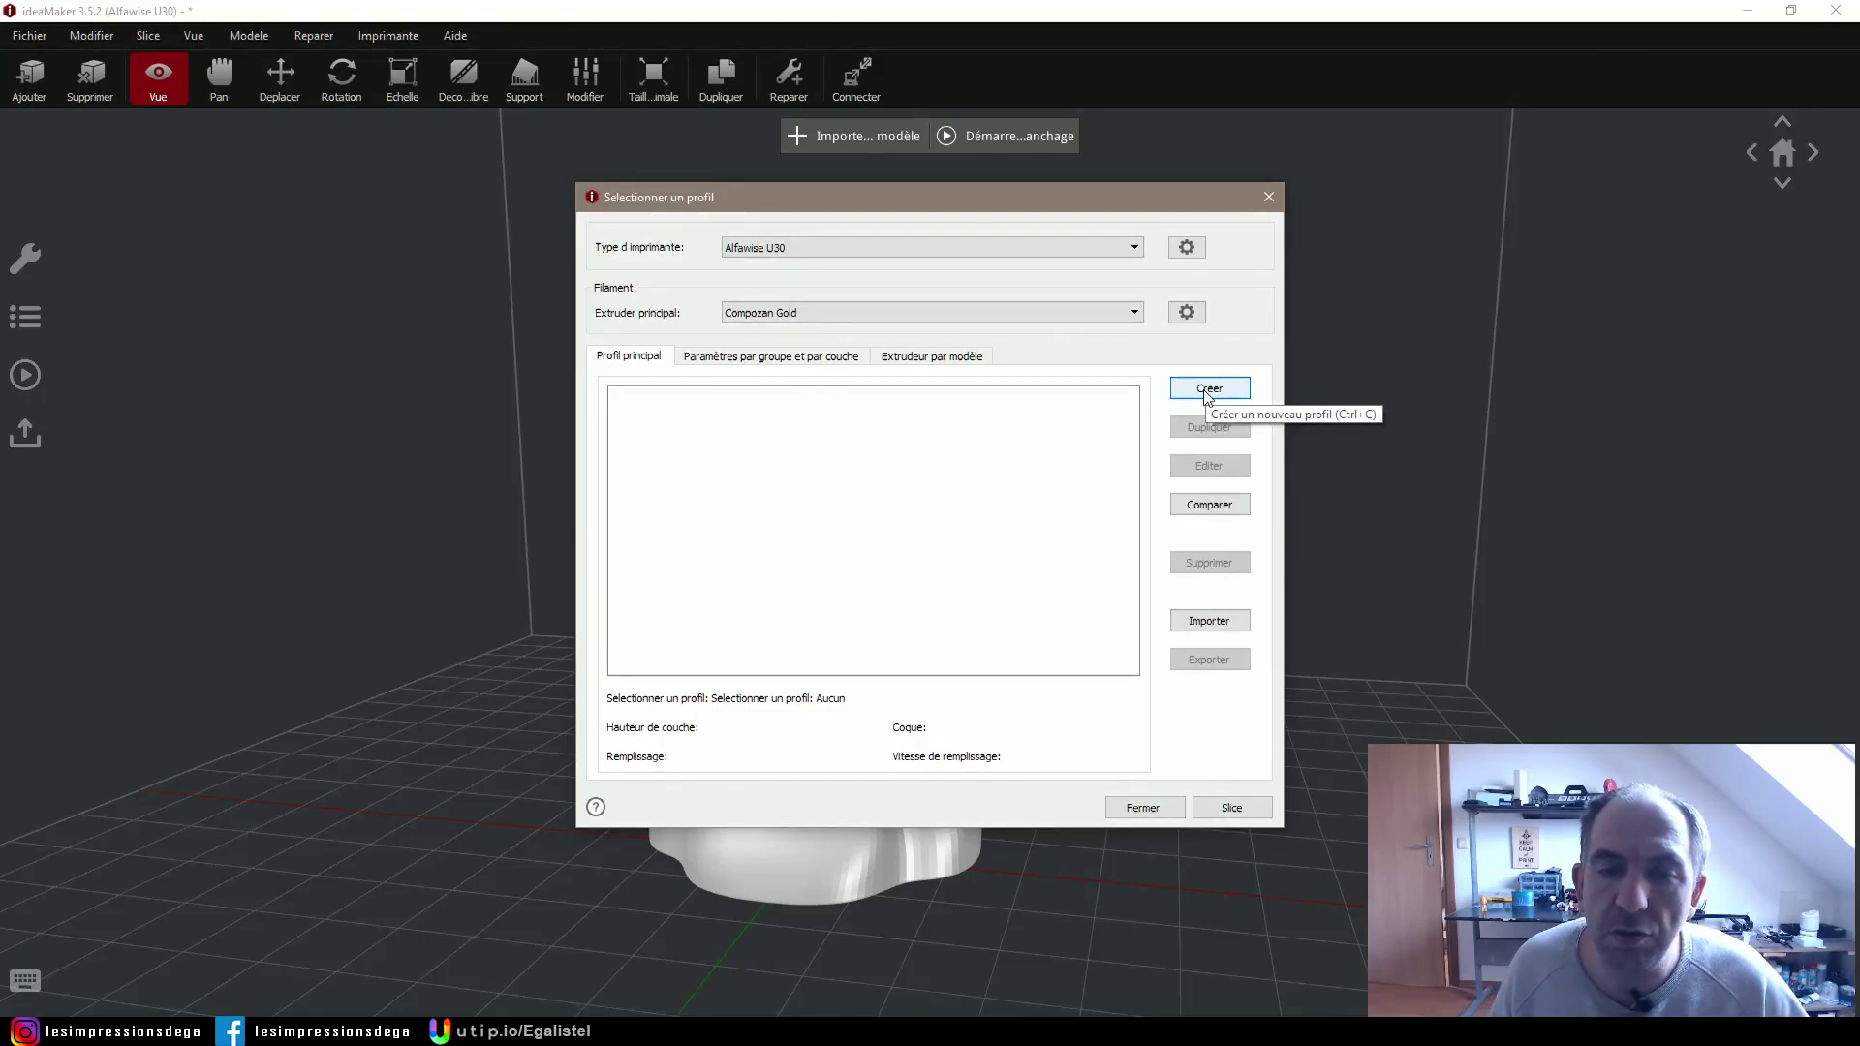
left_click(1208, 388)
type("Vase")
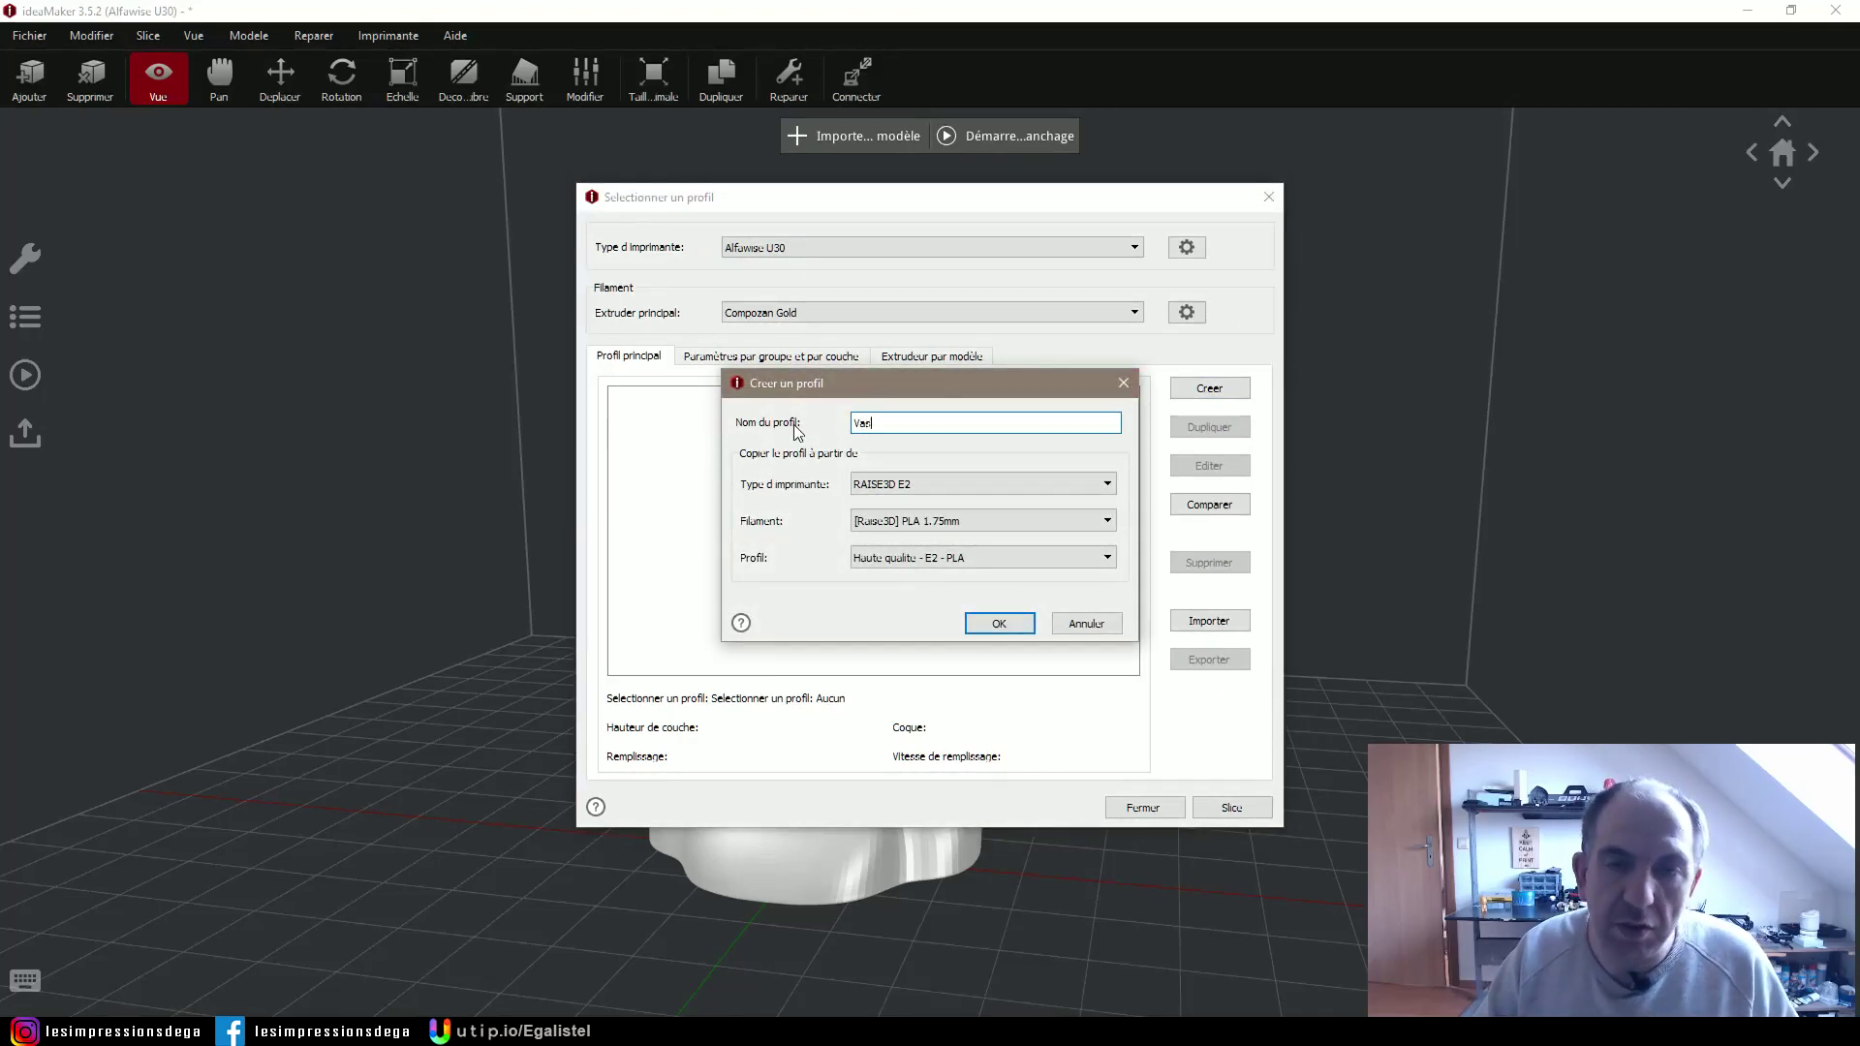
left_click(997, 623)
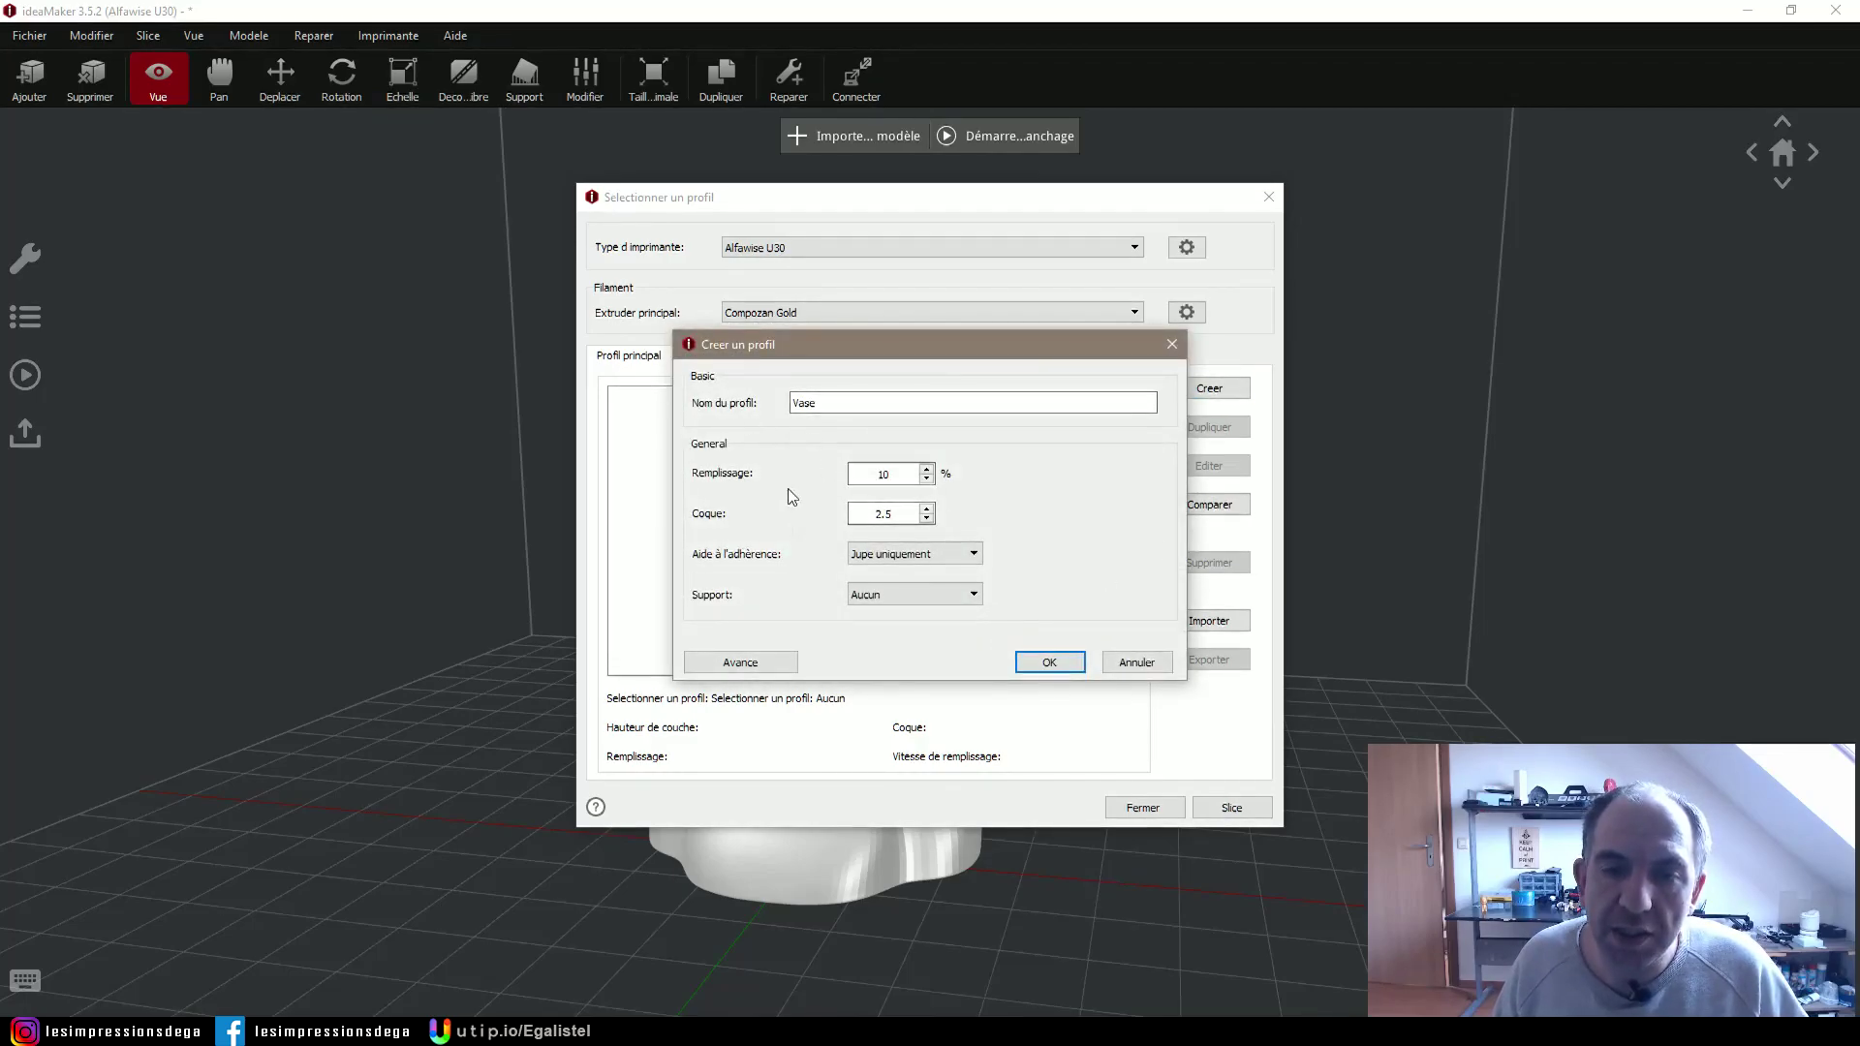
In the Vase profile's advanced layer settings, set the layer height to 0.16 mm and enable spiral vase mode
left_click(736, 666)
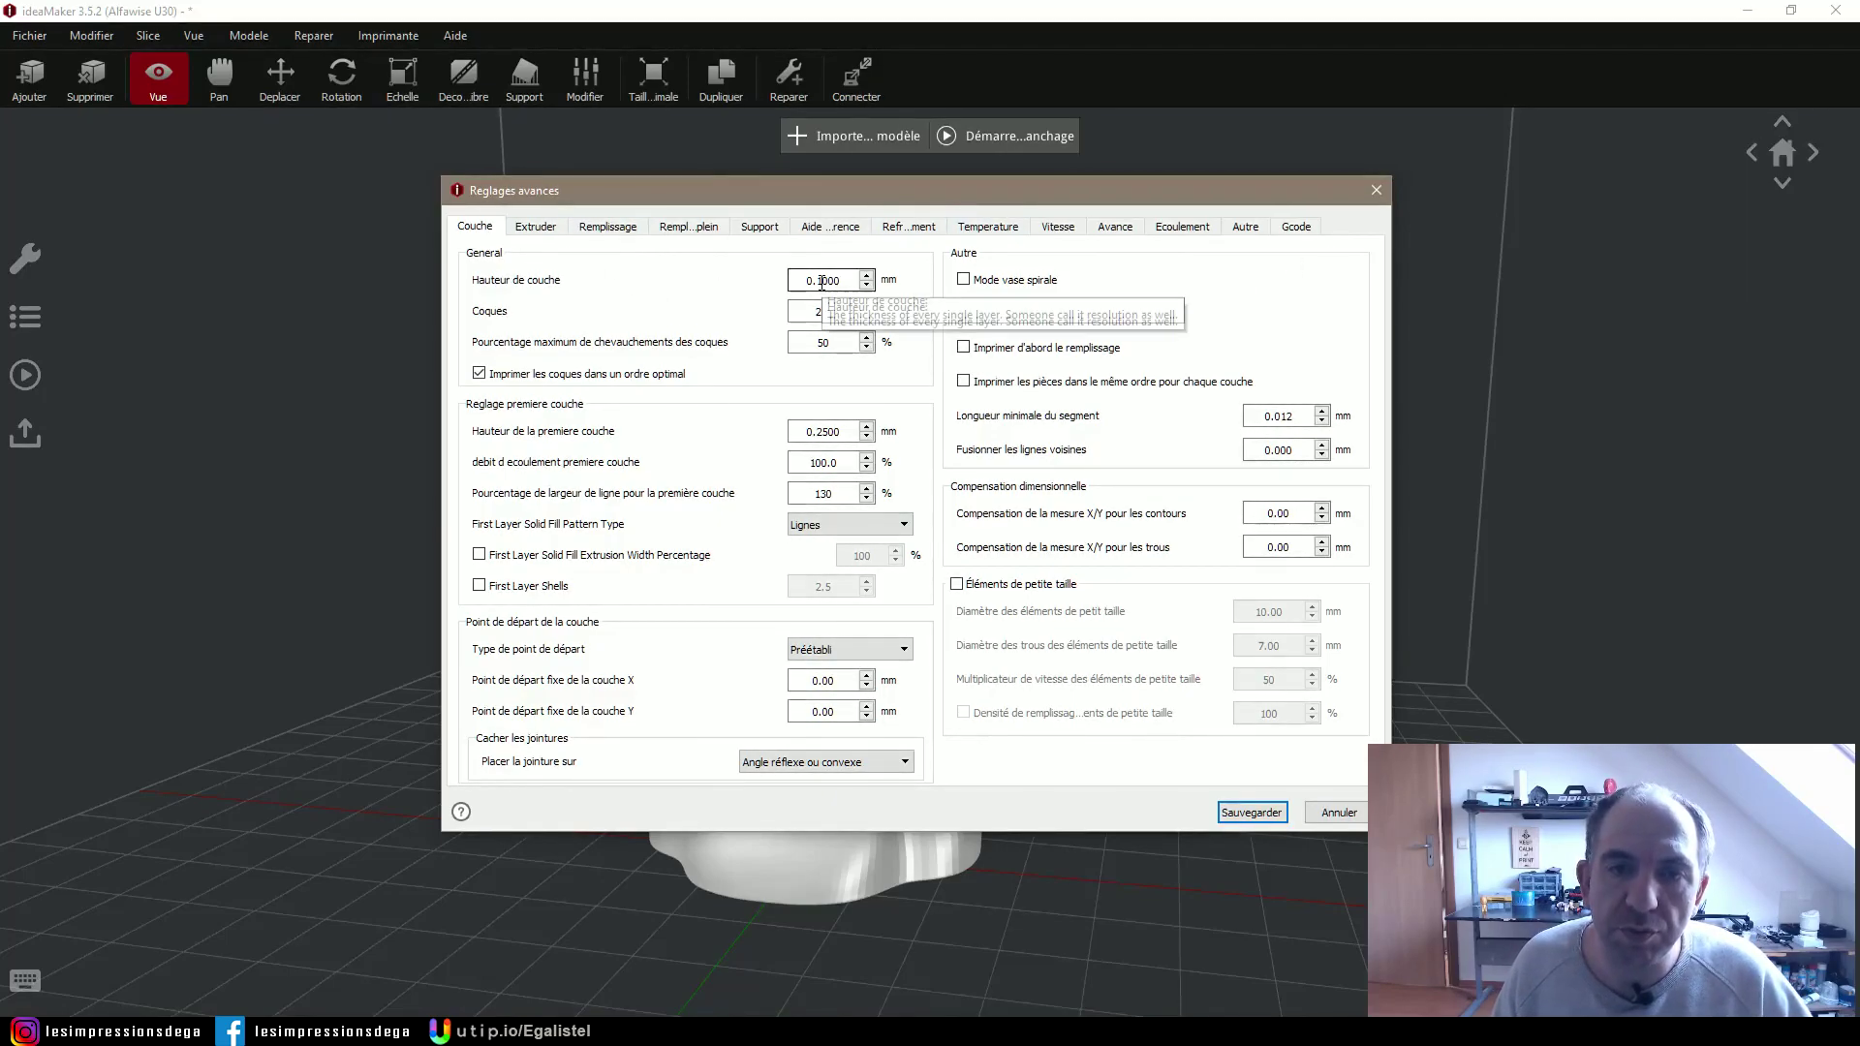
left_click_drag(817, 281, 835, 281)
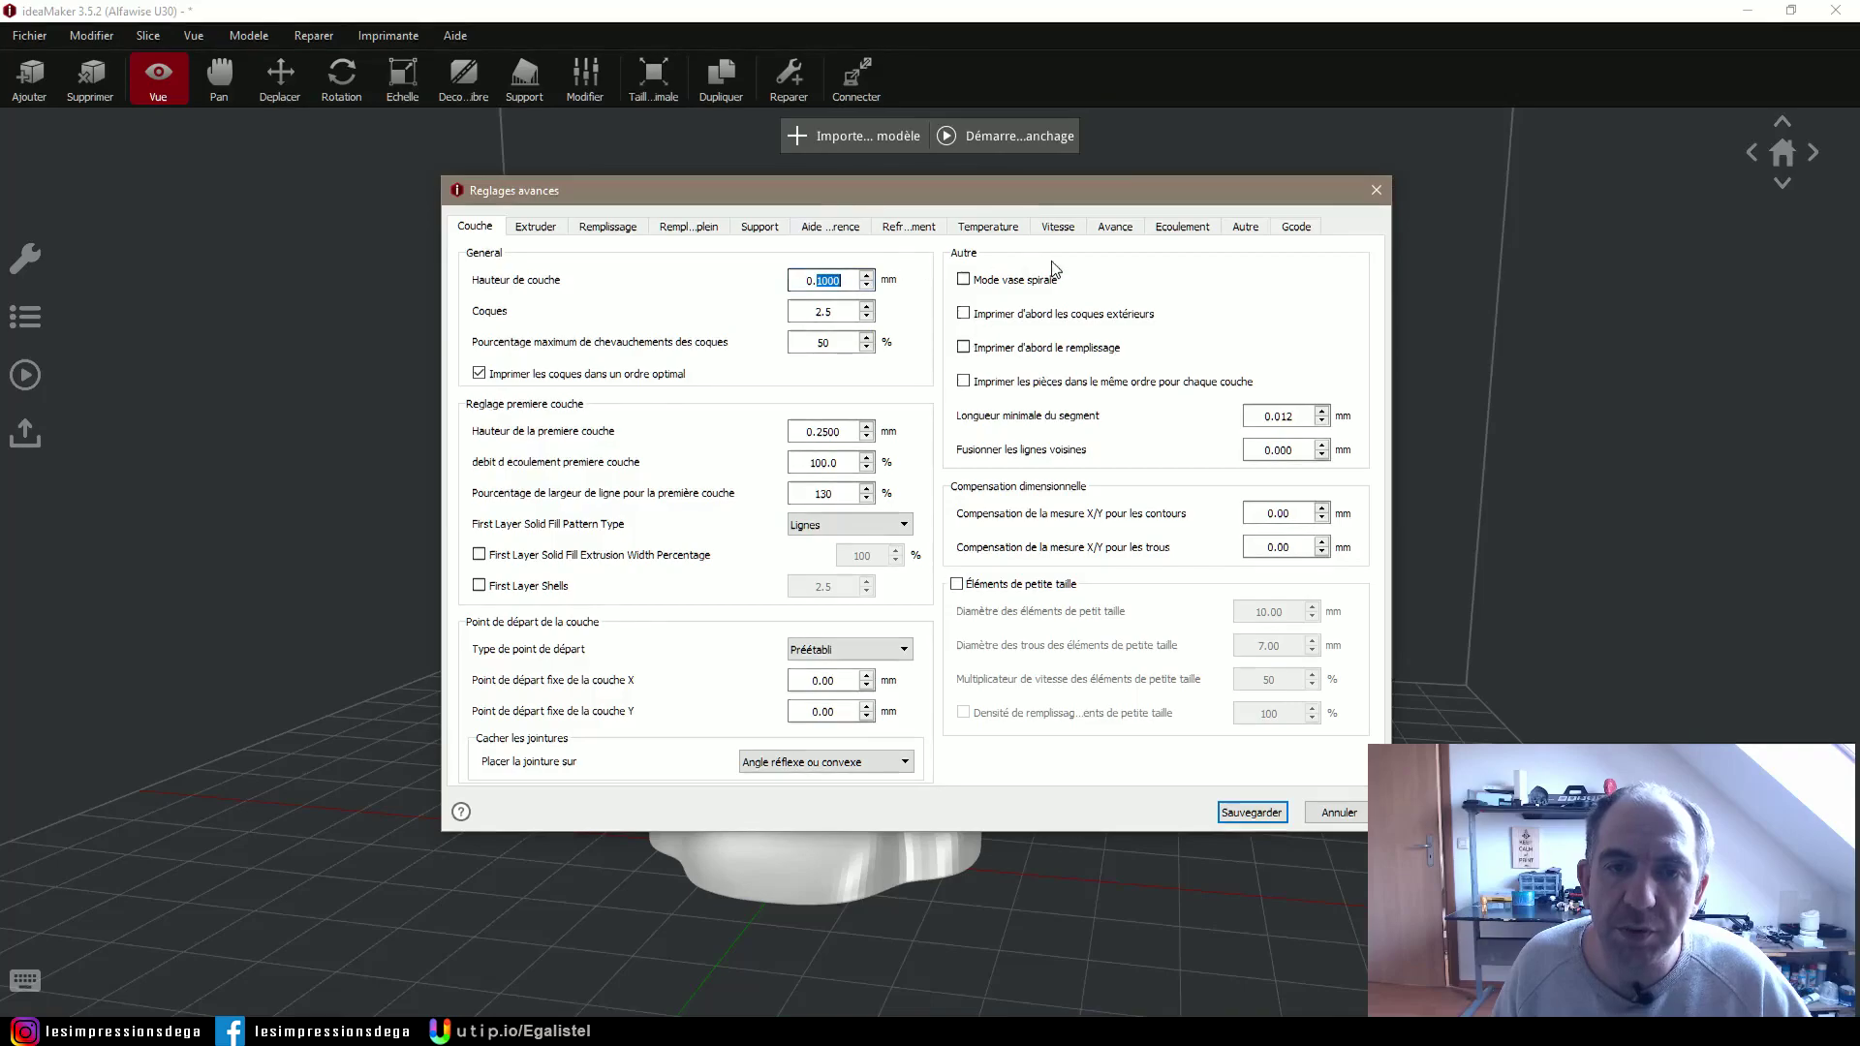
type("16")
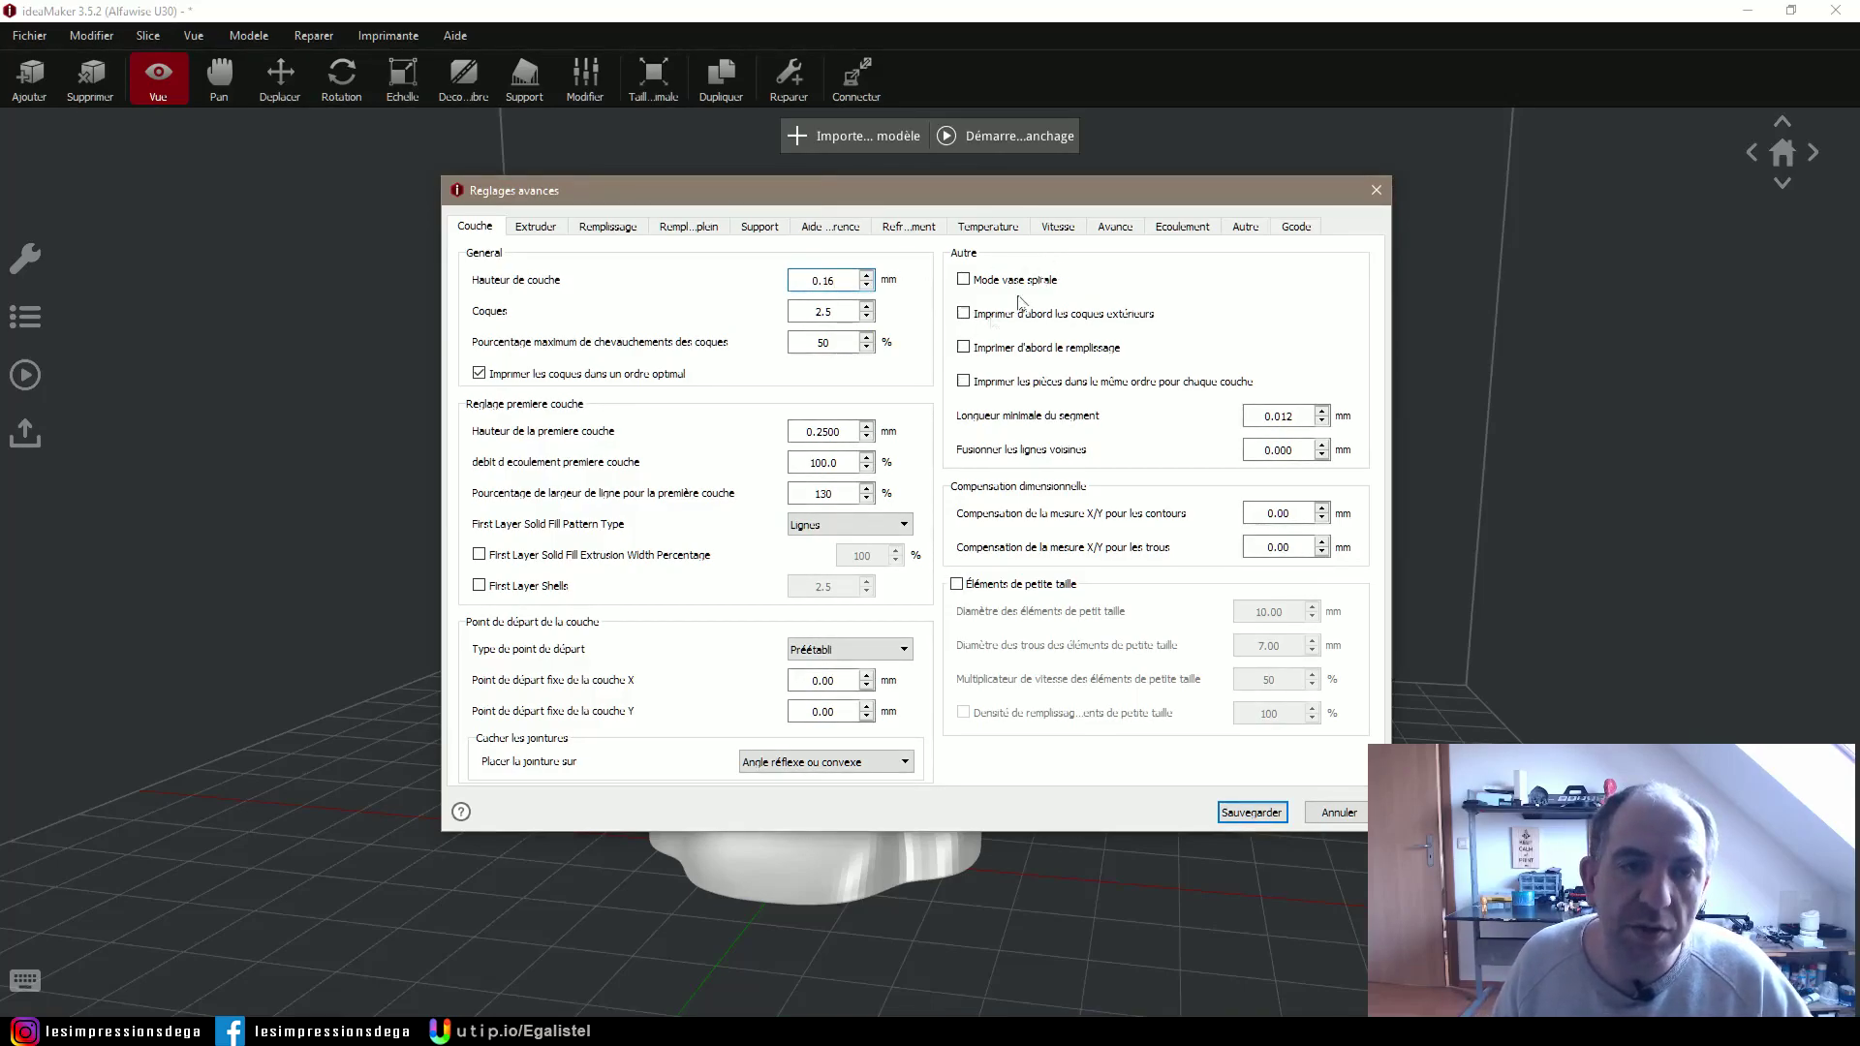
left_click(963, 281)
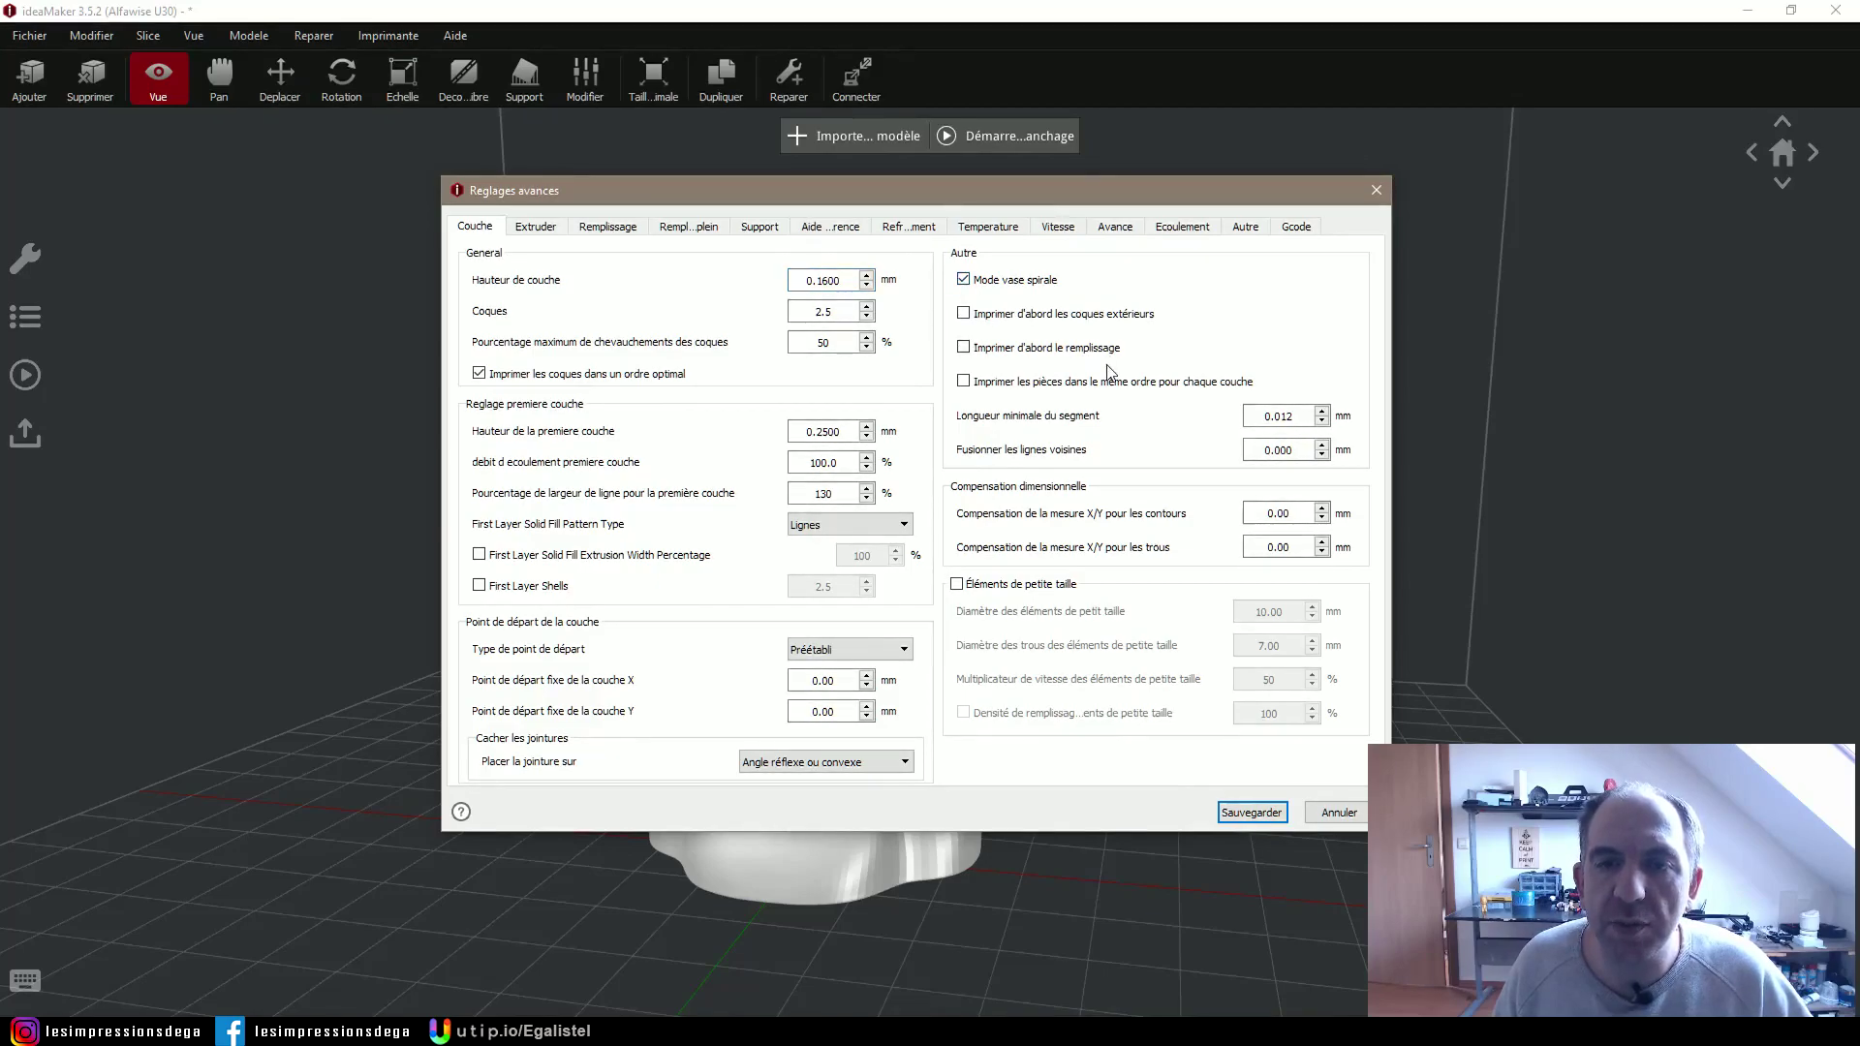
Set the layer start point type to Au plus proche and the seam placement to Aucun
left_click(897, 651)
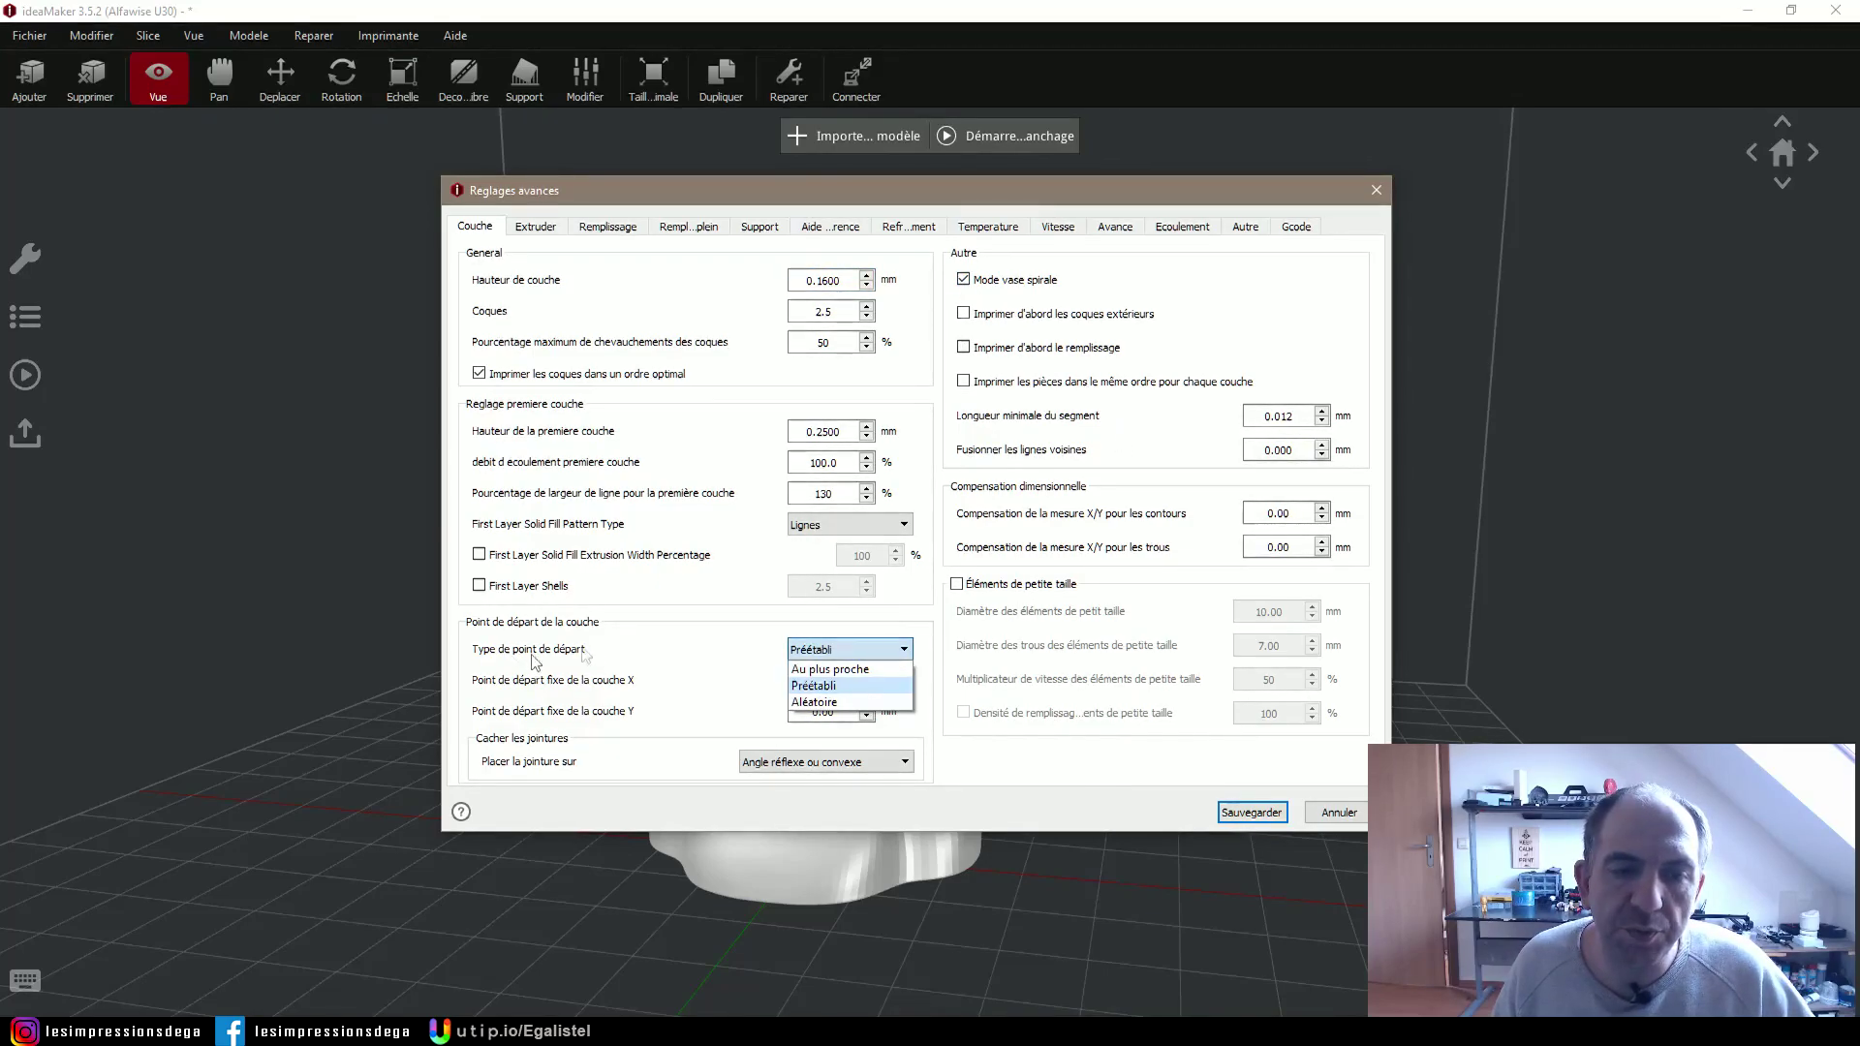
left_click(819, 670)
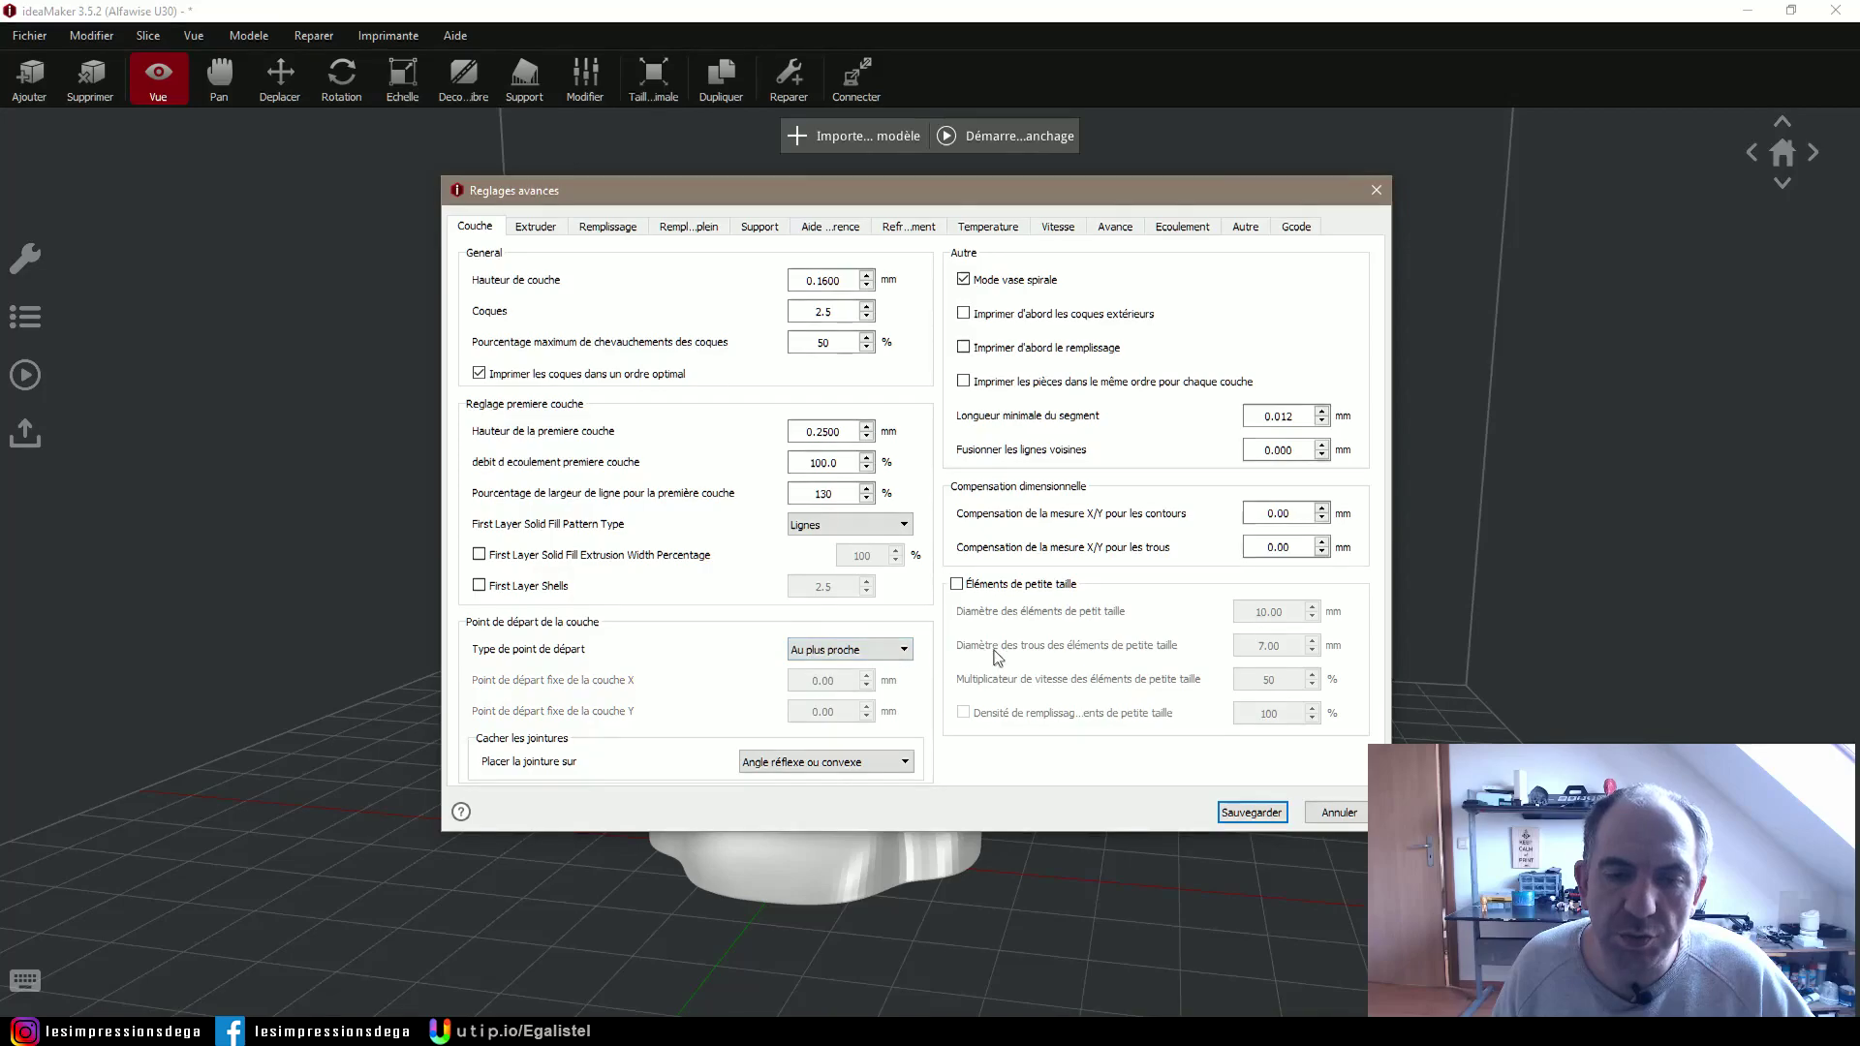
left_click(872, 762)
left_click(828, 786)
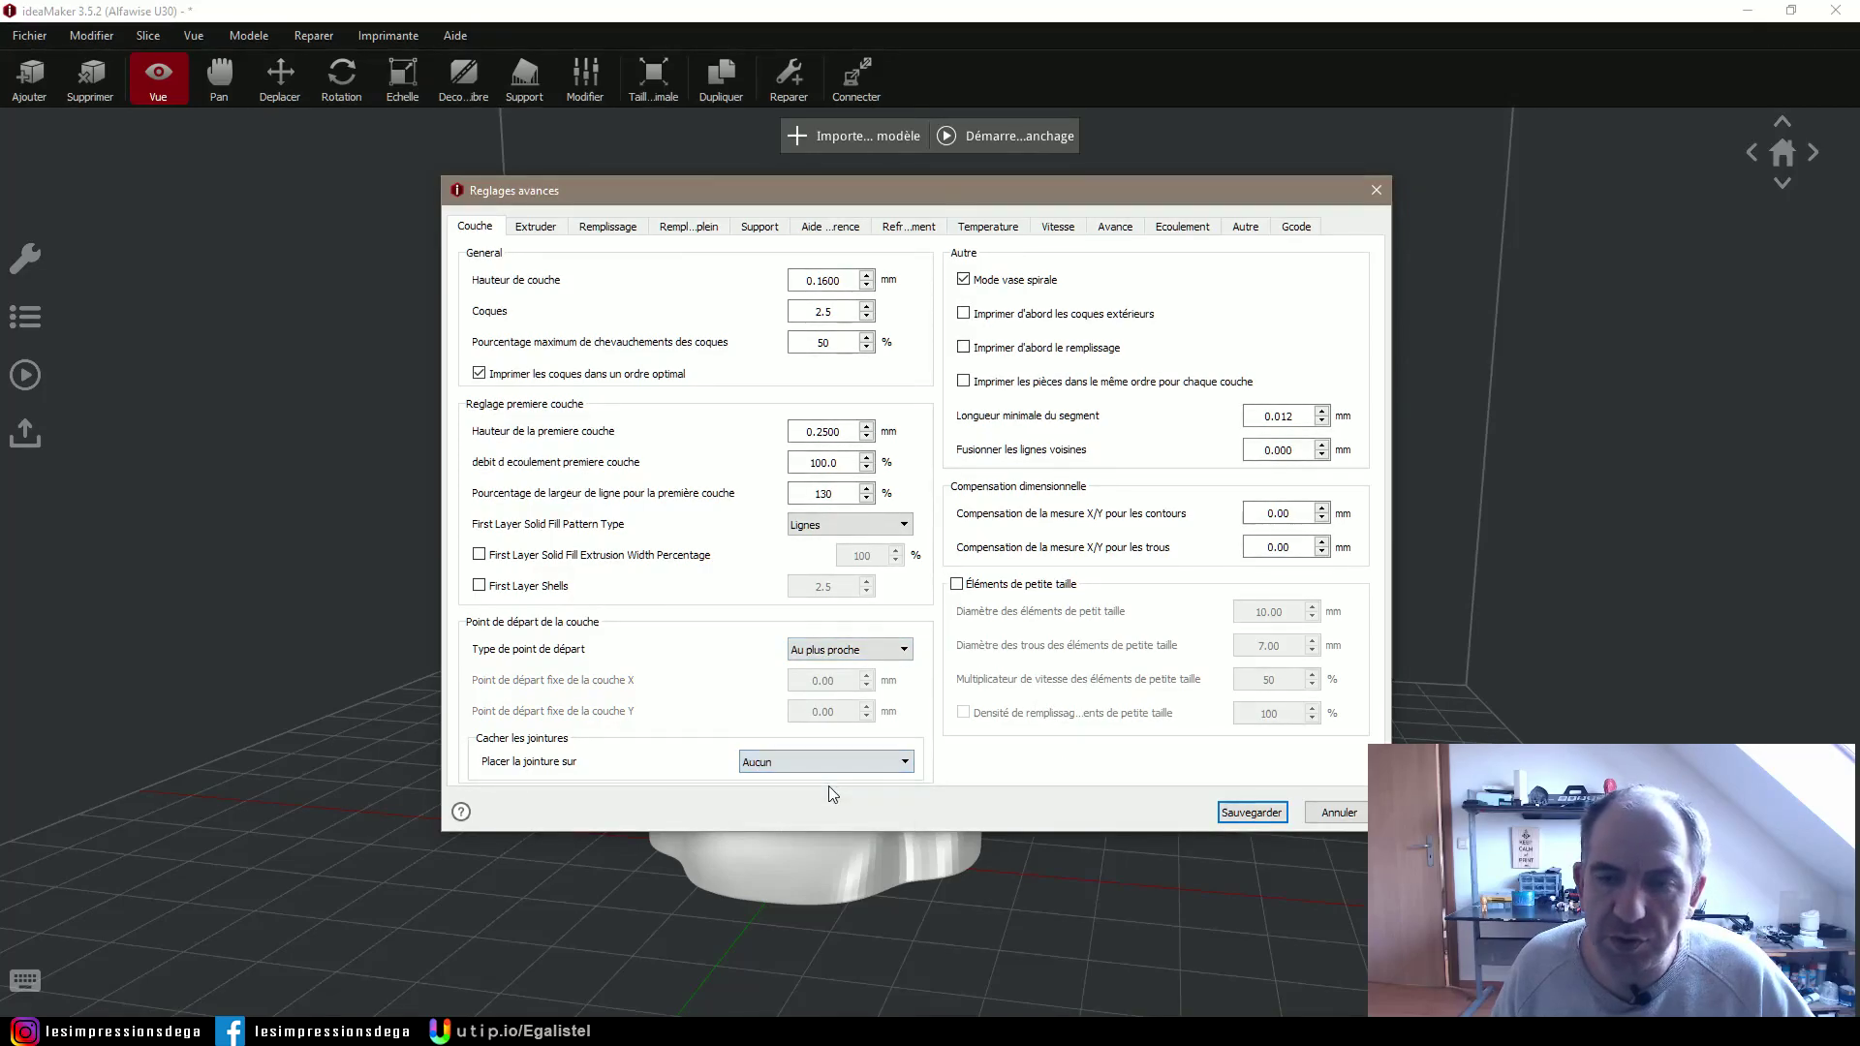
Review the extruder, infill and adhesion settings, and set the heated bed temperature to 65 °C
left_click(533, 228)
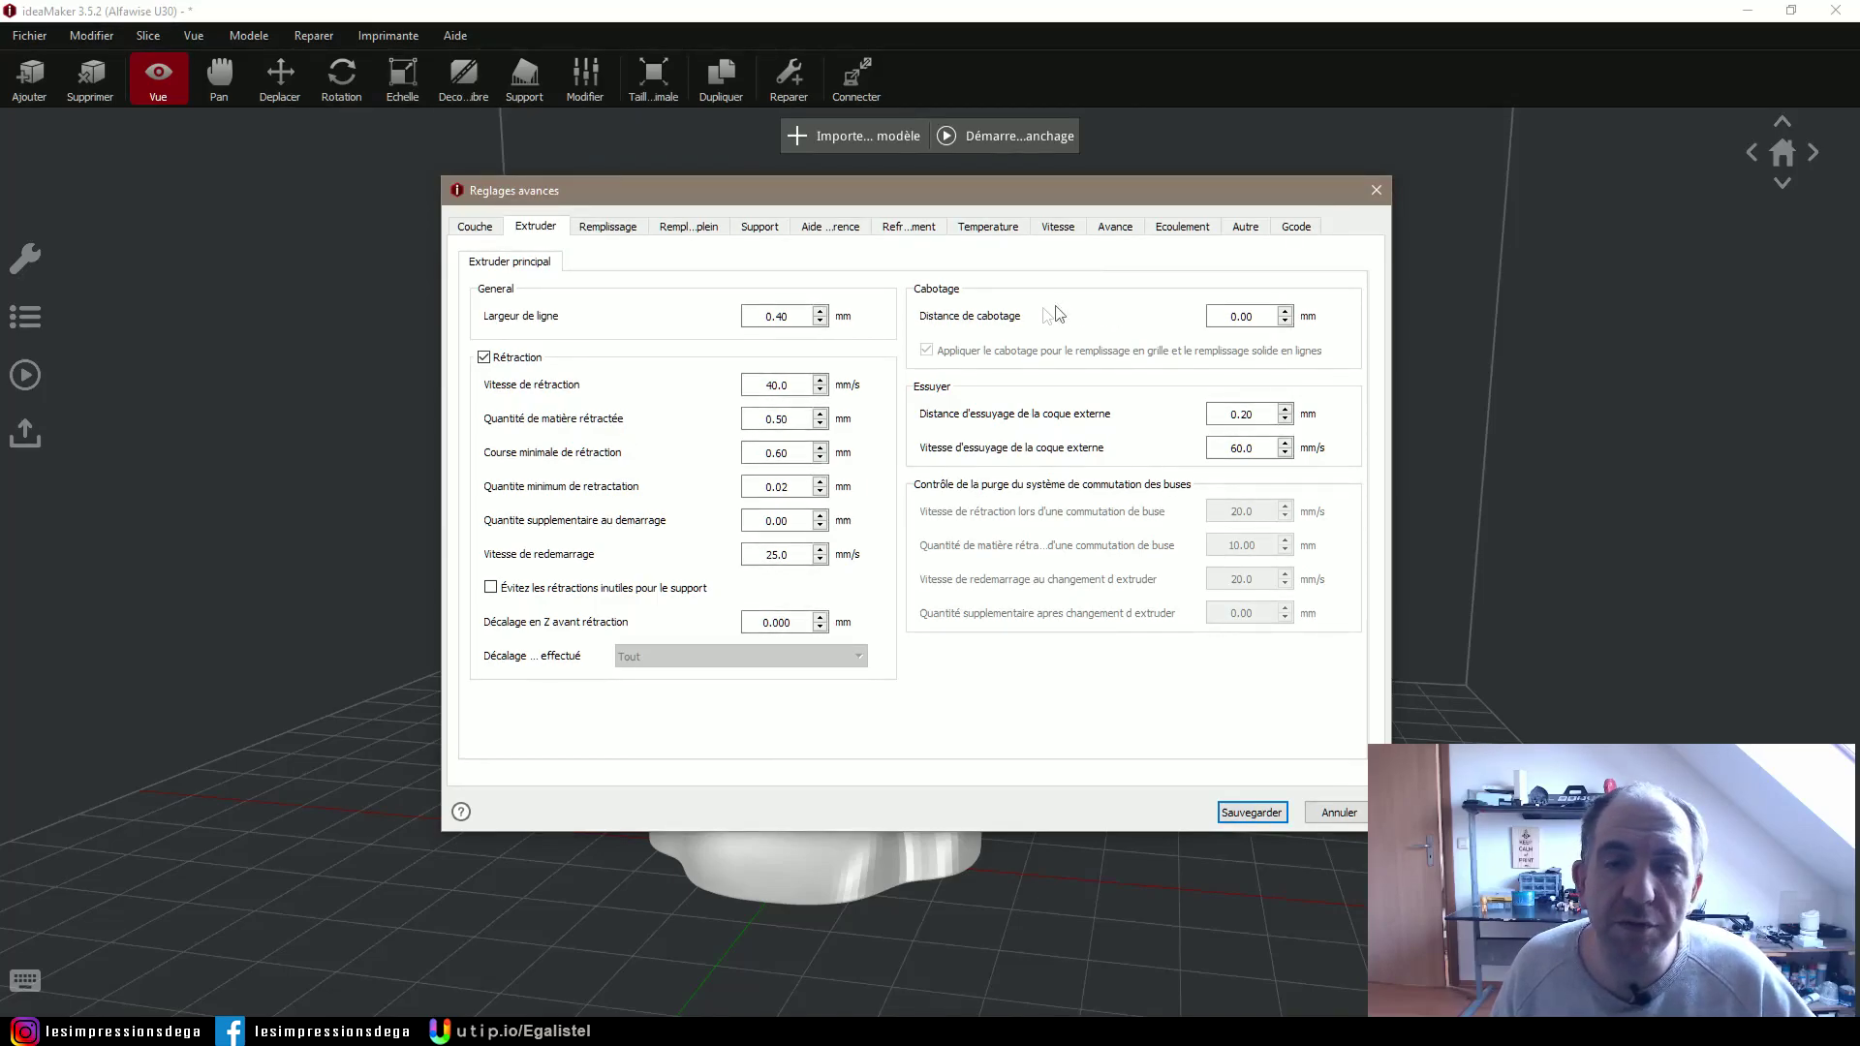
mouse_move(973, 323)
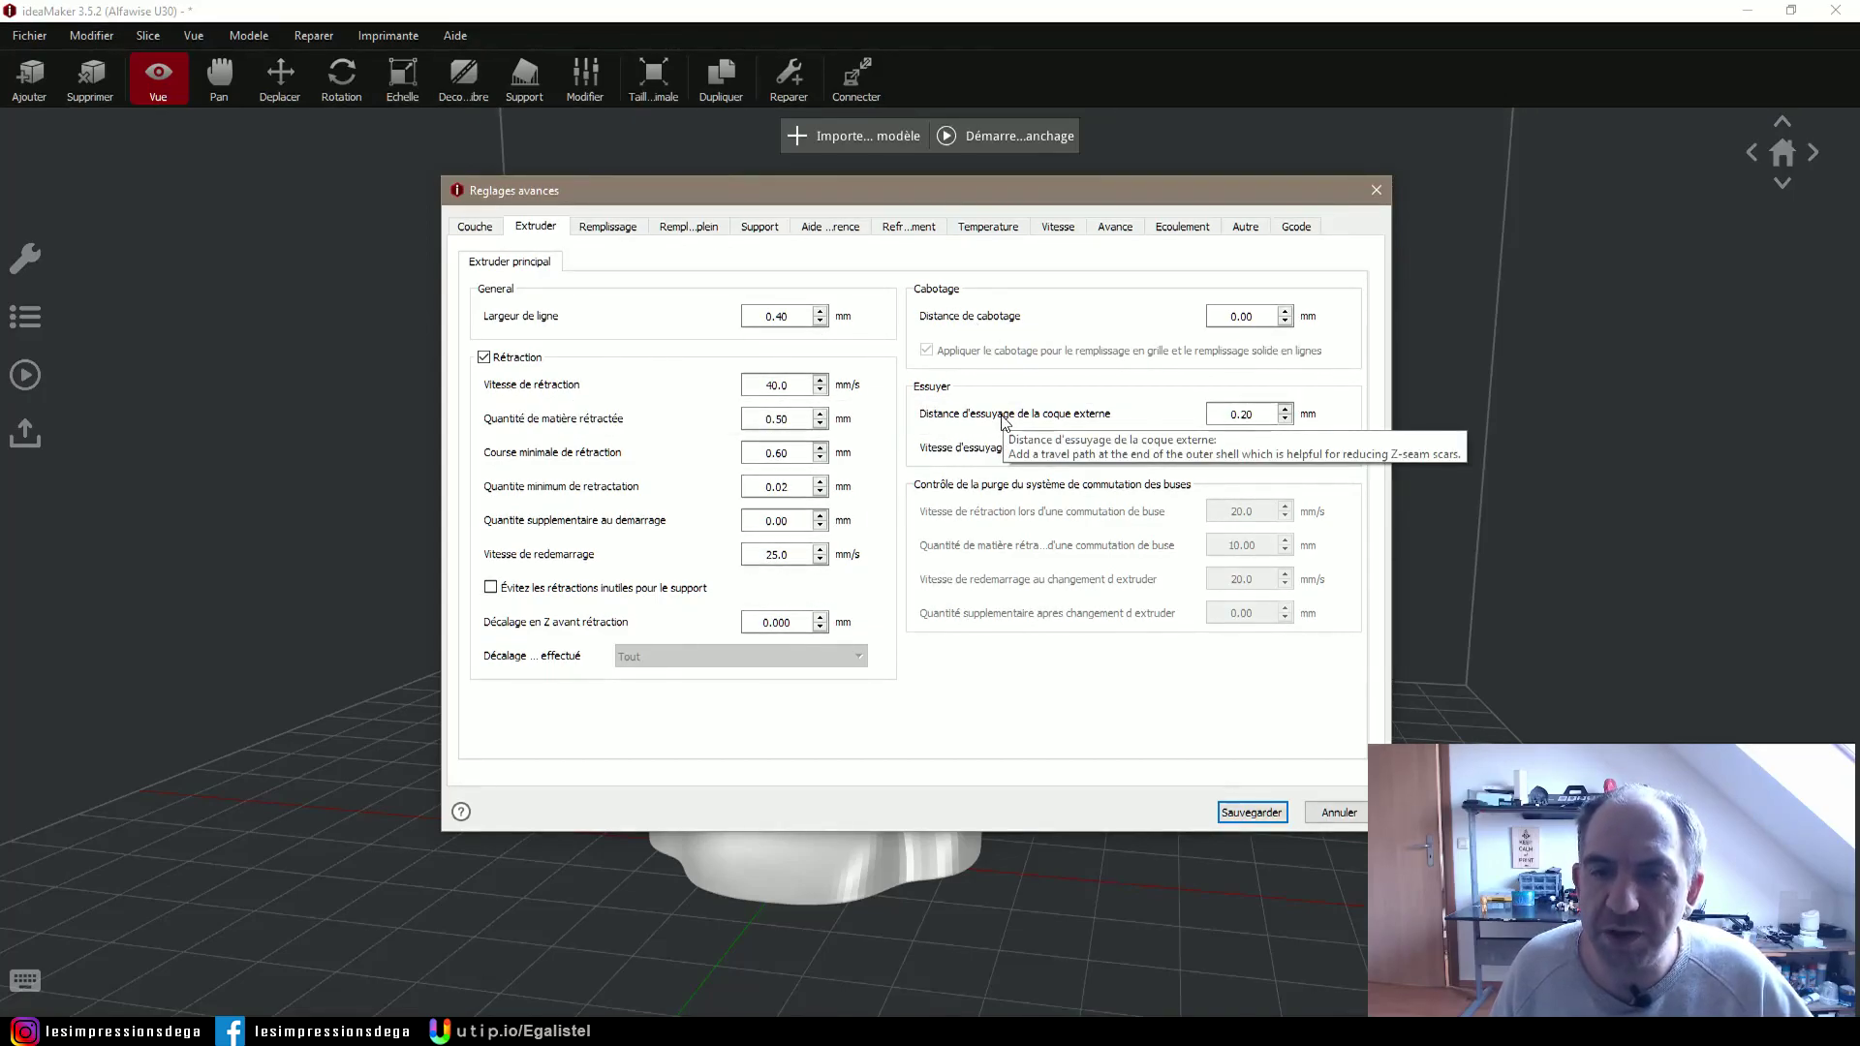
left_click(594, 228)
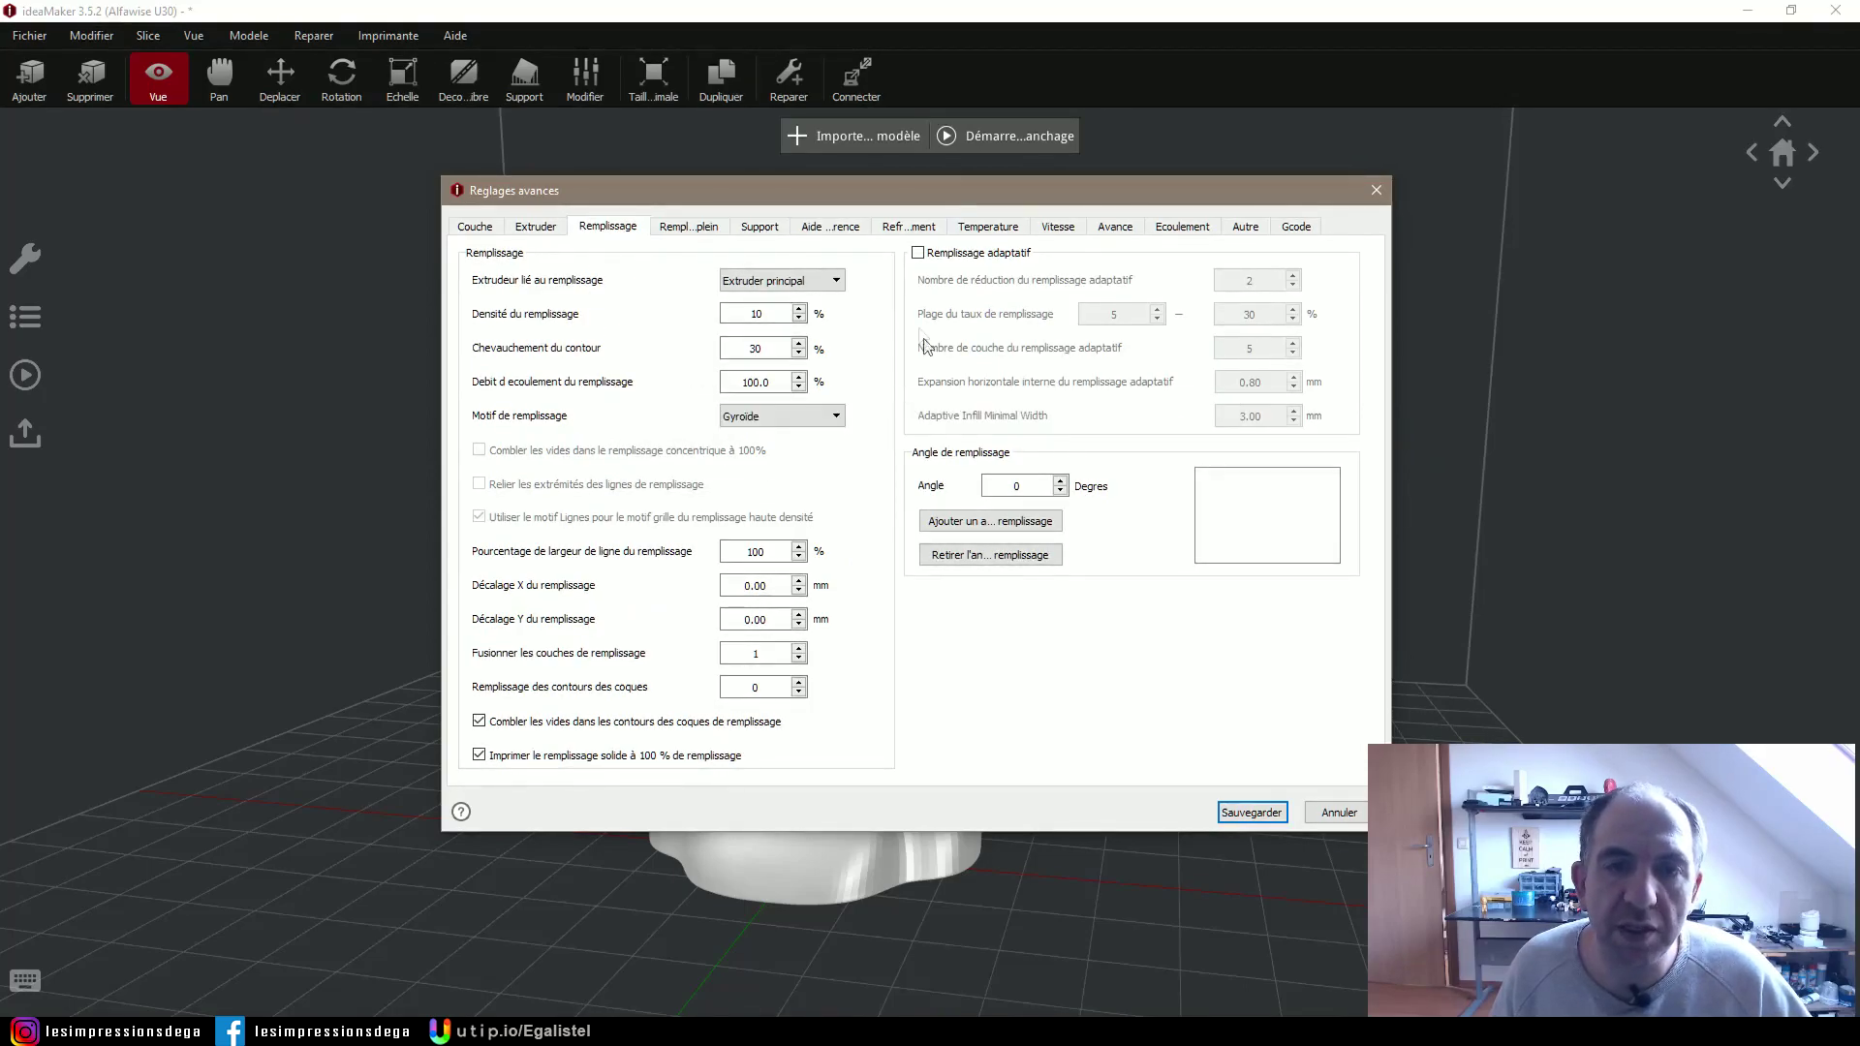
left_click(830, 227)
left_click(702, 267)
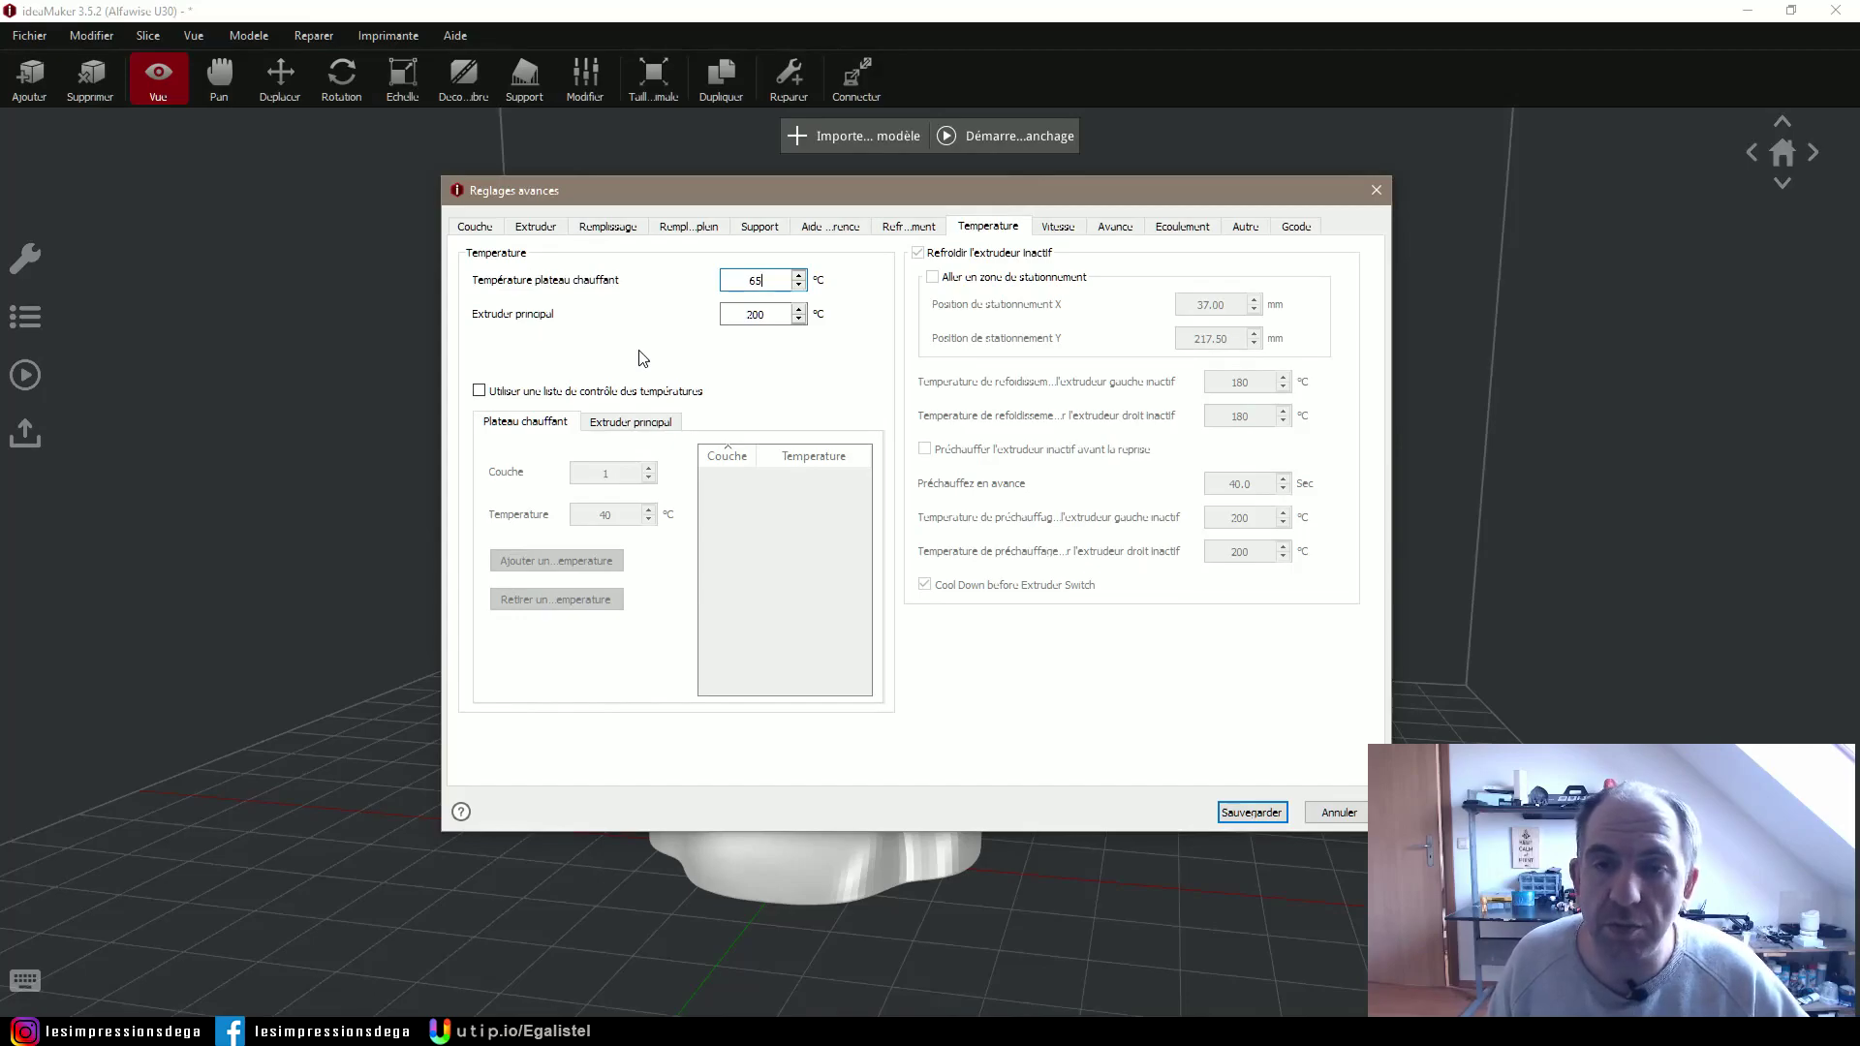
Set the default print speed to 40 mm/s and open the profile's G-code settings
left_click(1058, 227)
double_click(777, 281)
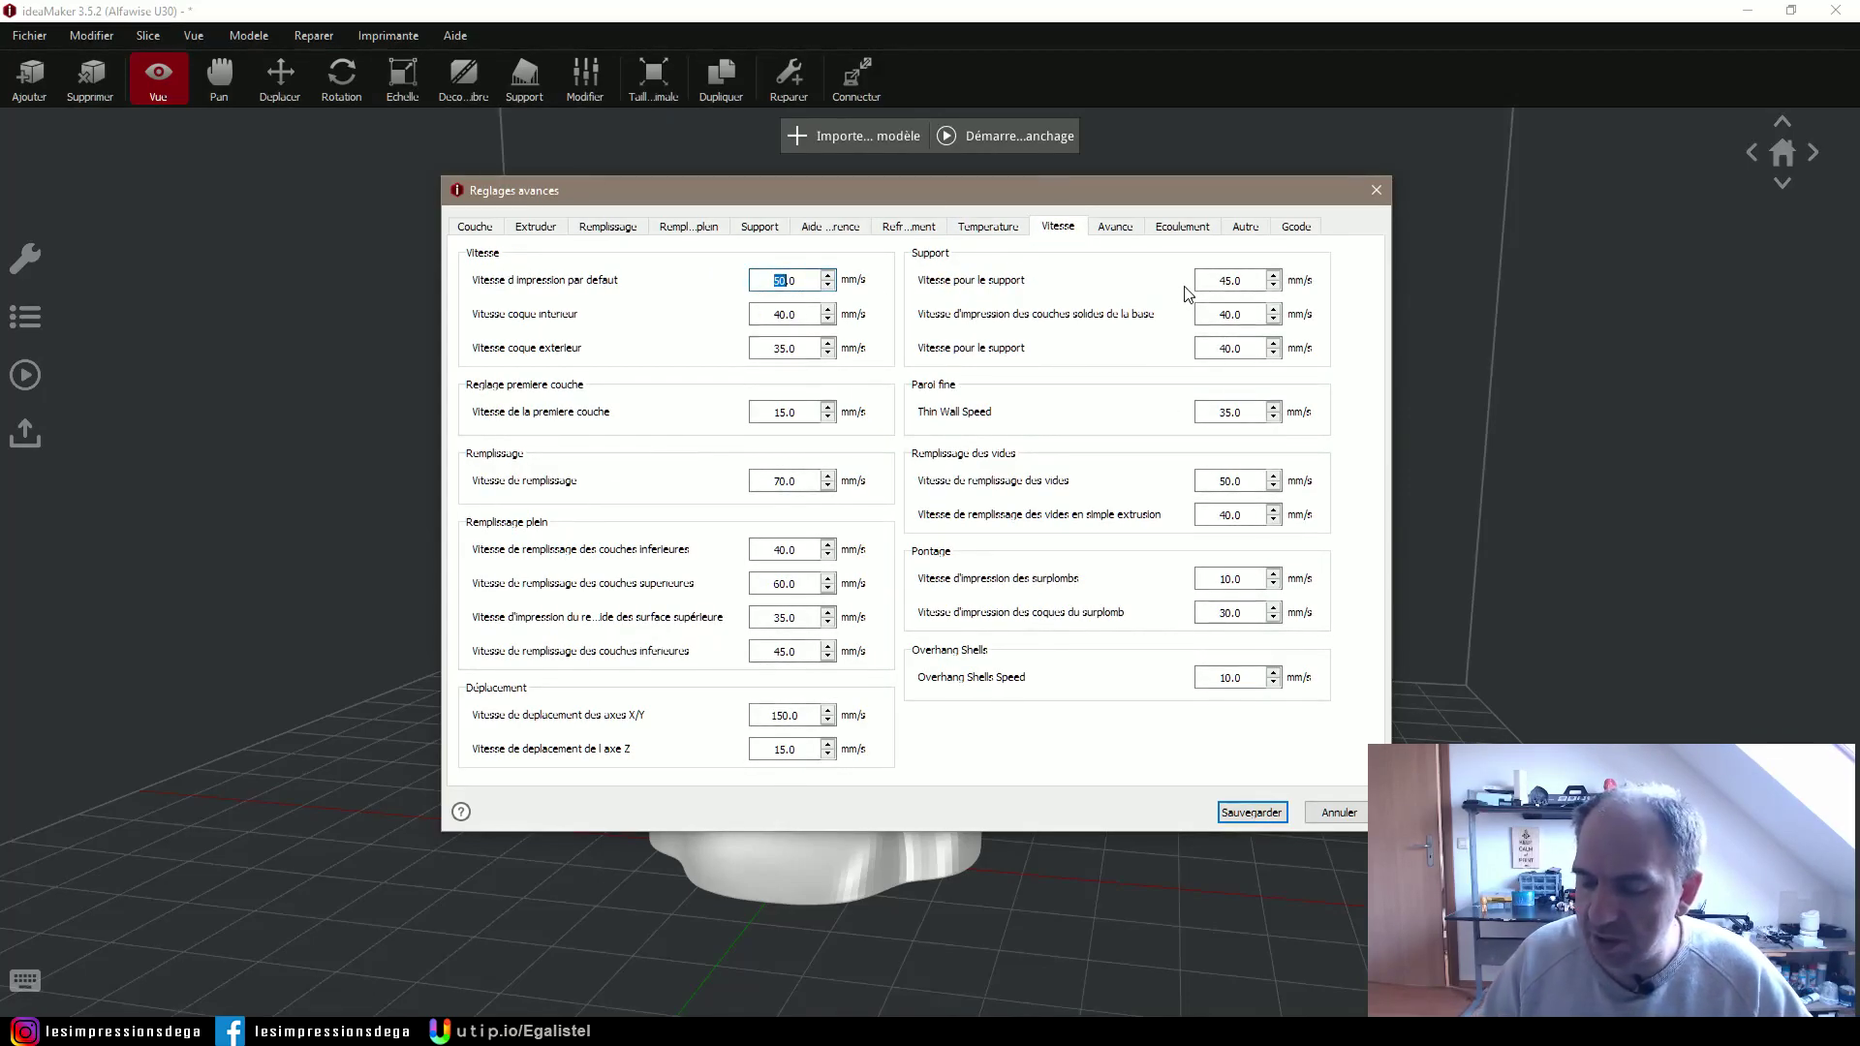
type("40")
left_click(1295, 227)
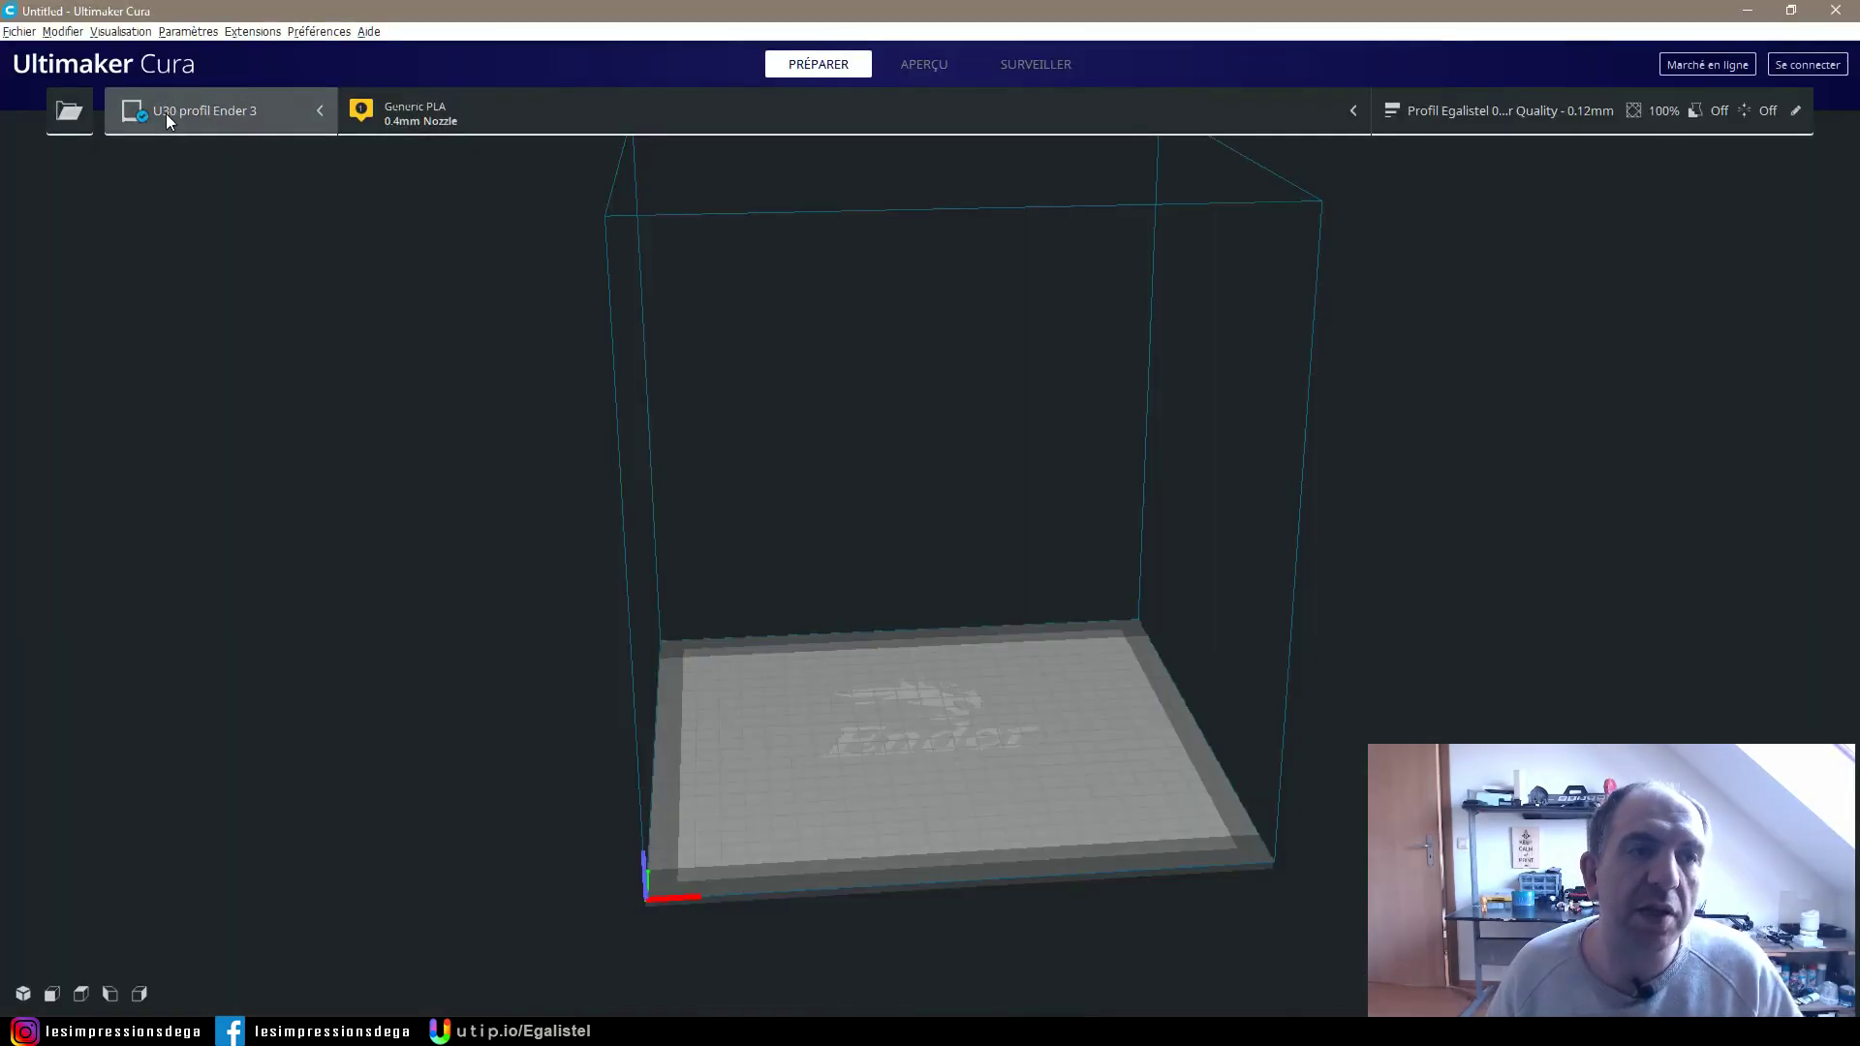
Copy the start G-code from the U30 profil Ender 3 machine settings in Cura and replace the ideaMaker profile's start G-code with it
left_click(166, 114)
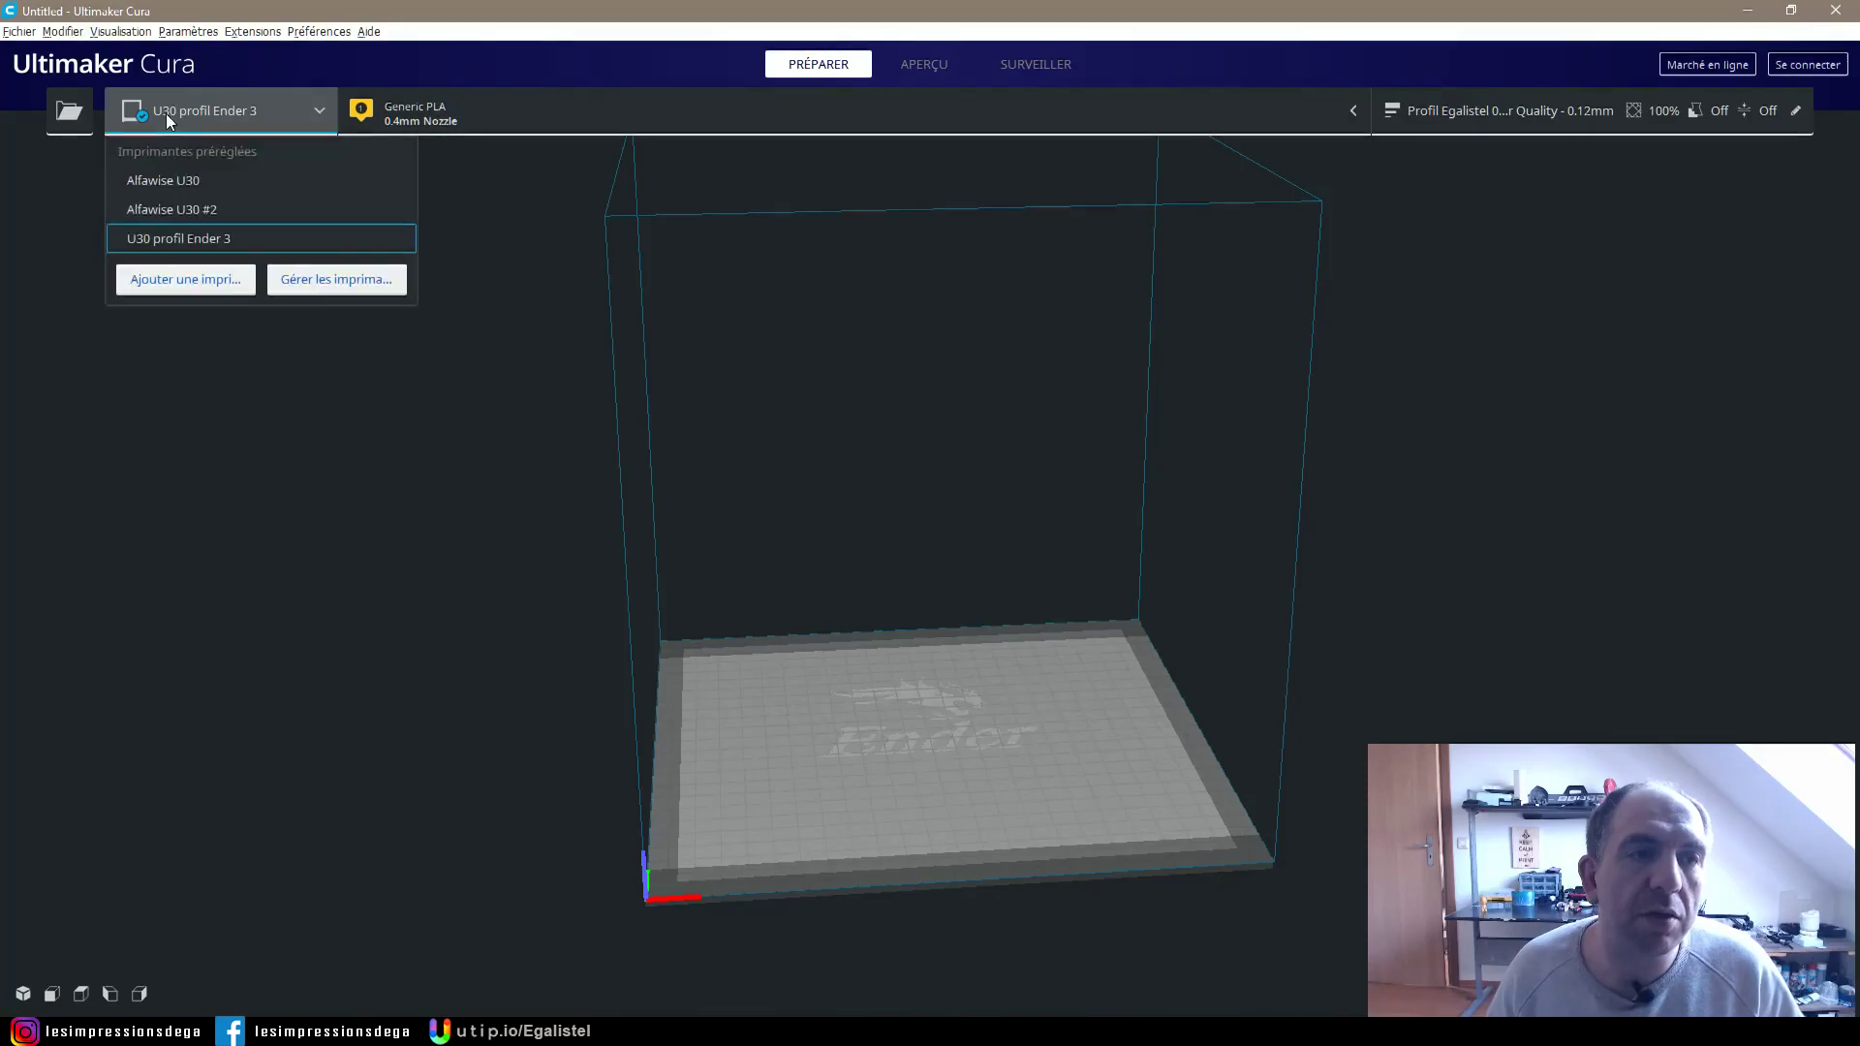
left_click(326, 280)
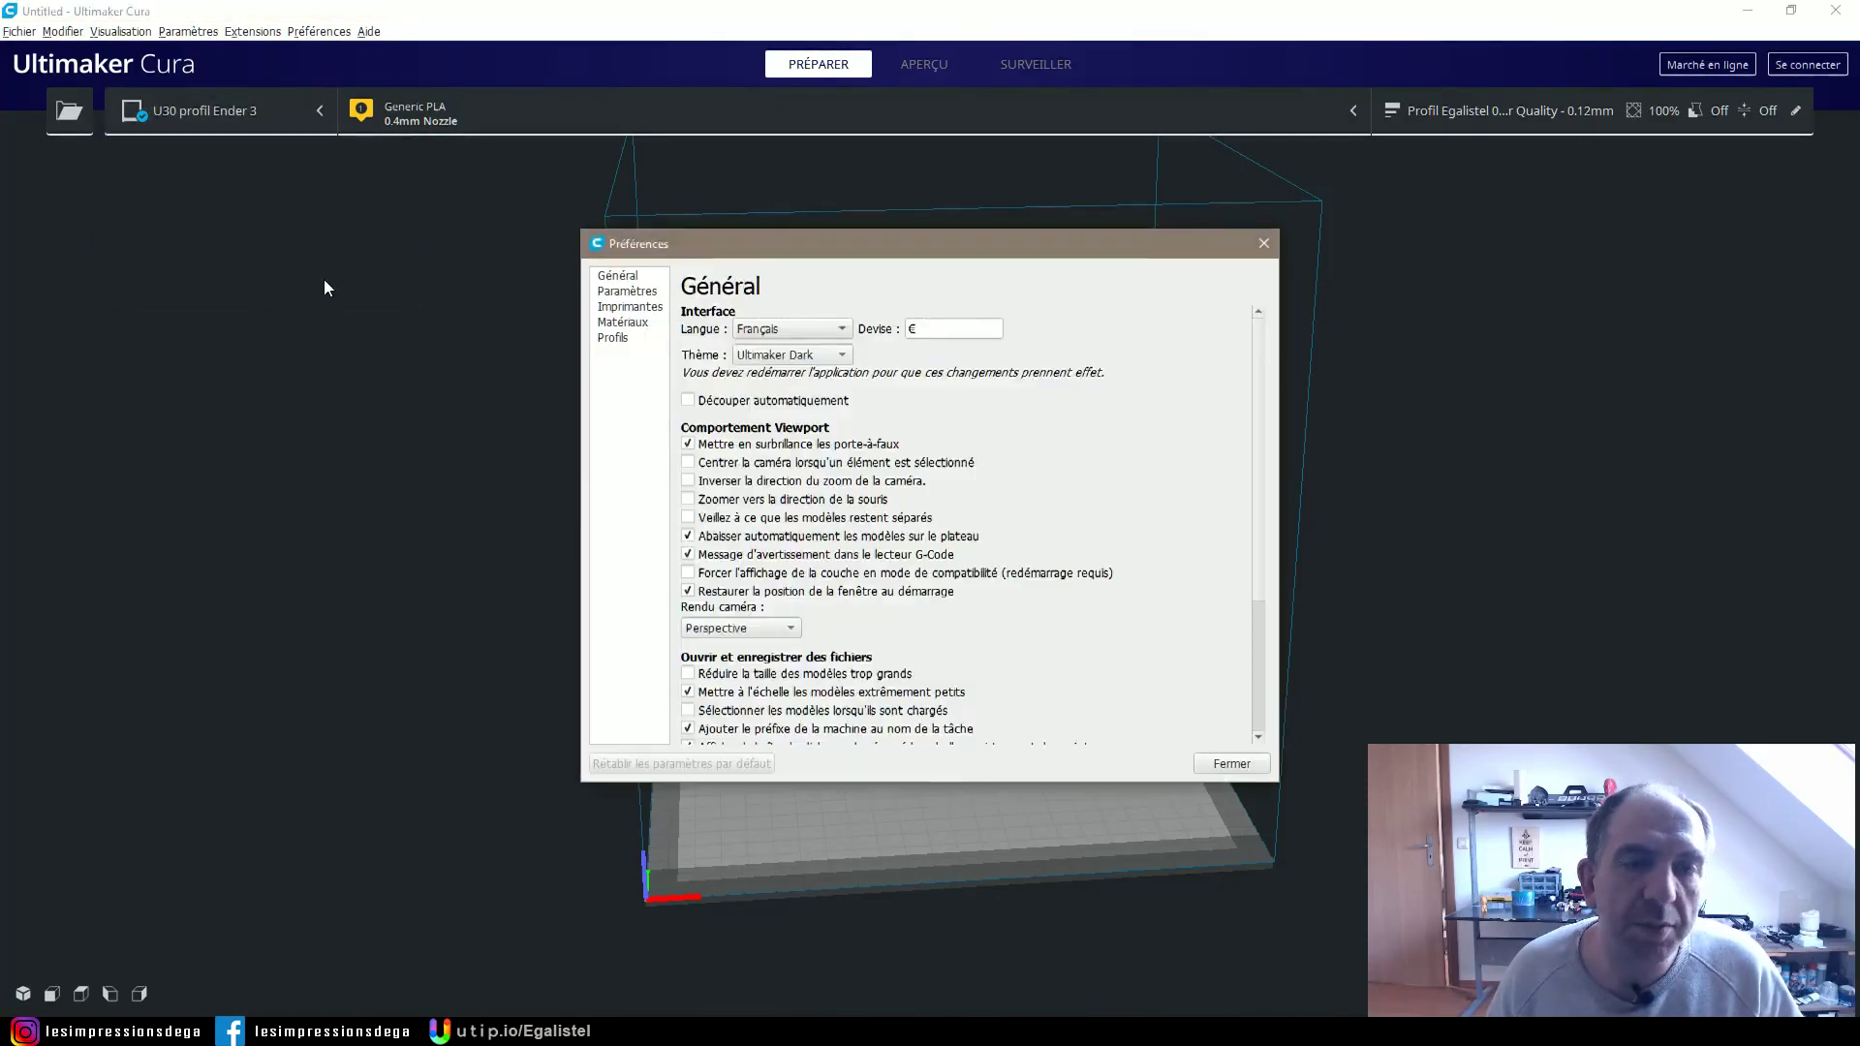
left_click(1146, 382)
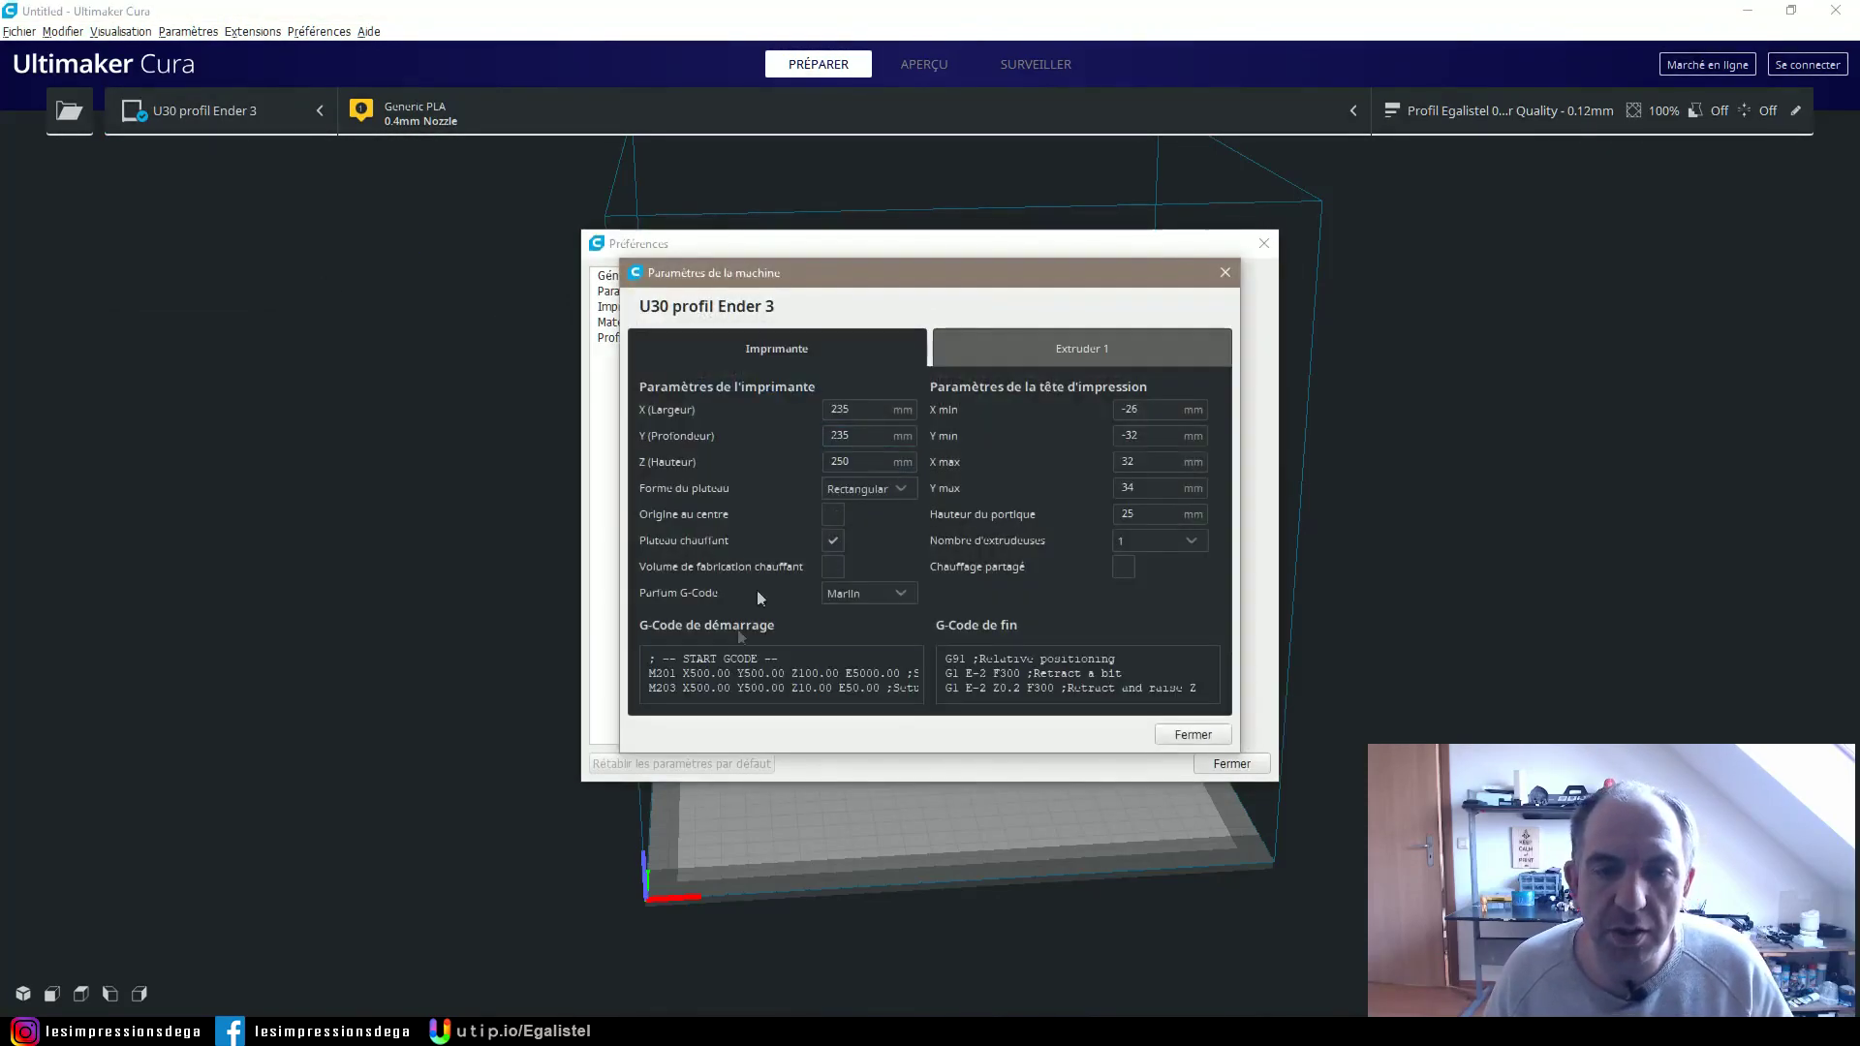
key("ctrl+a")
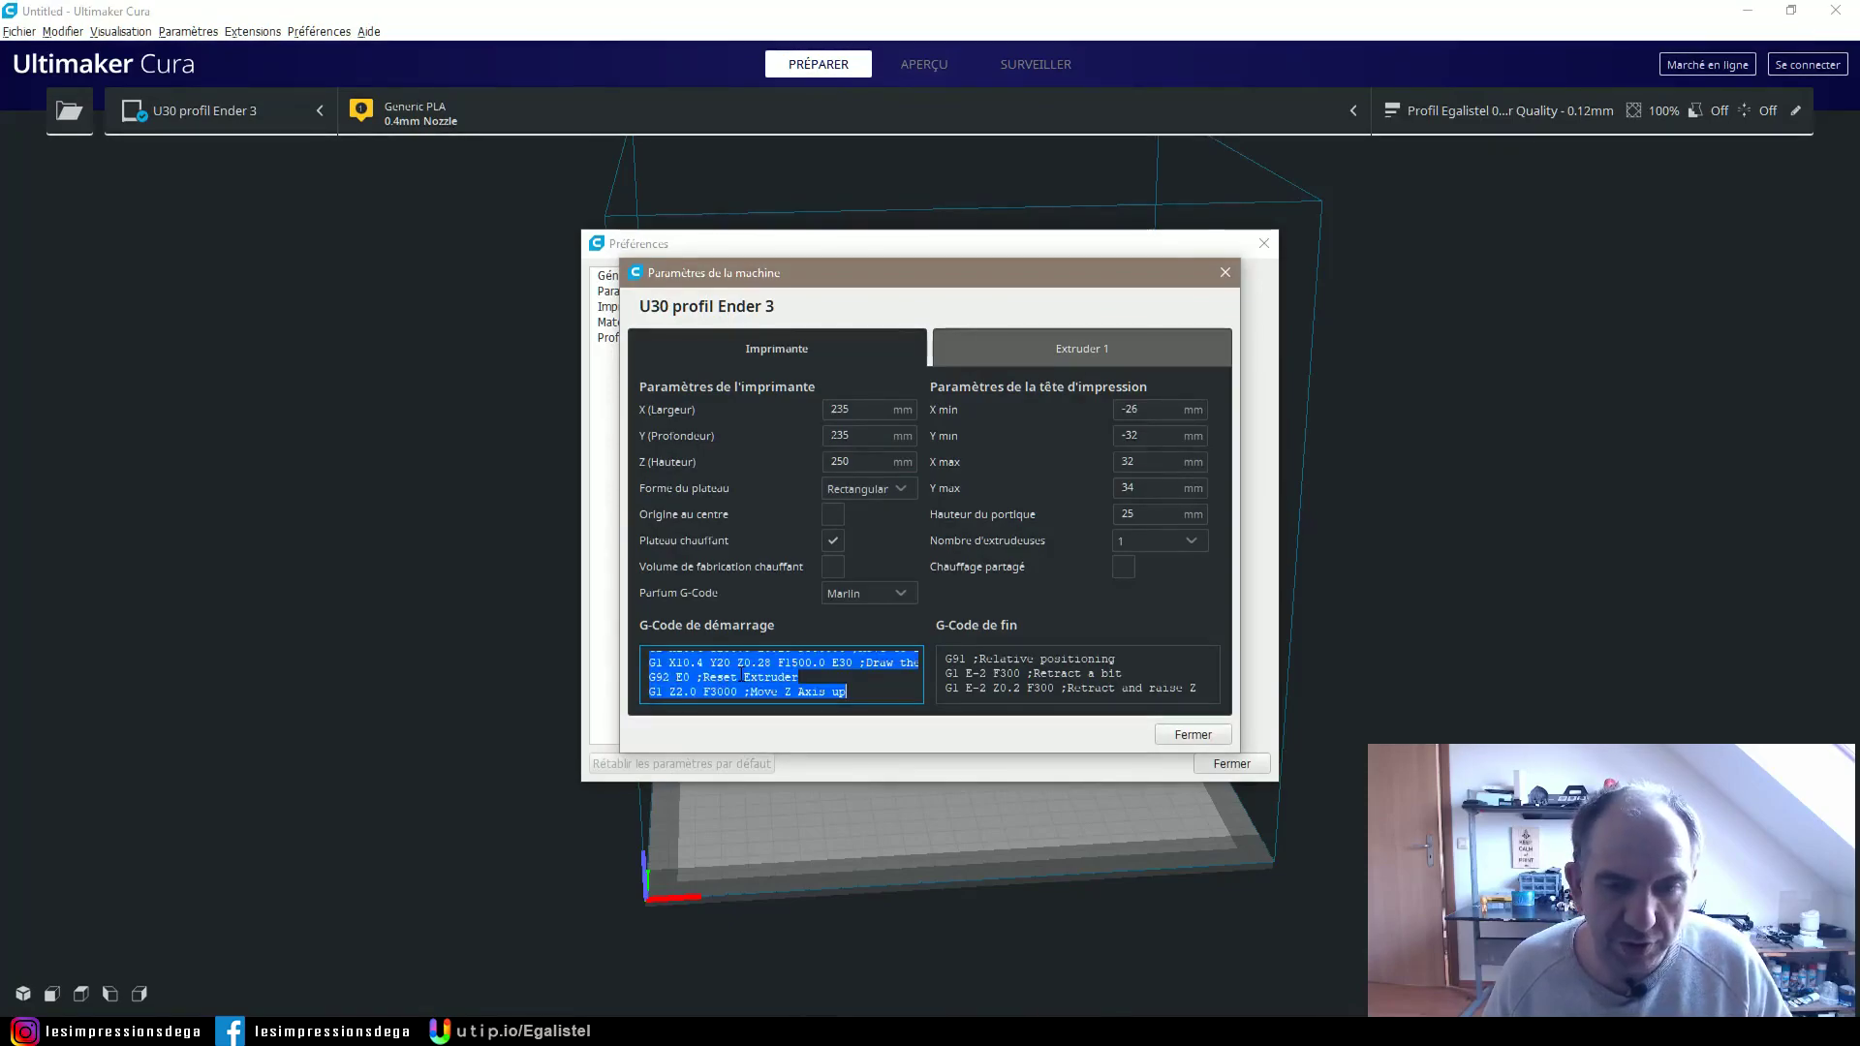
key("alt+Tab")
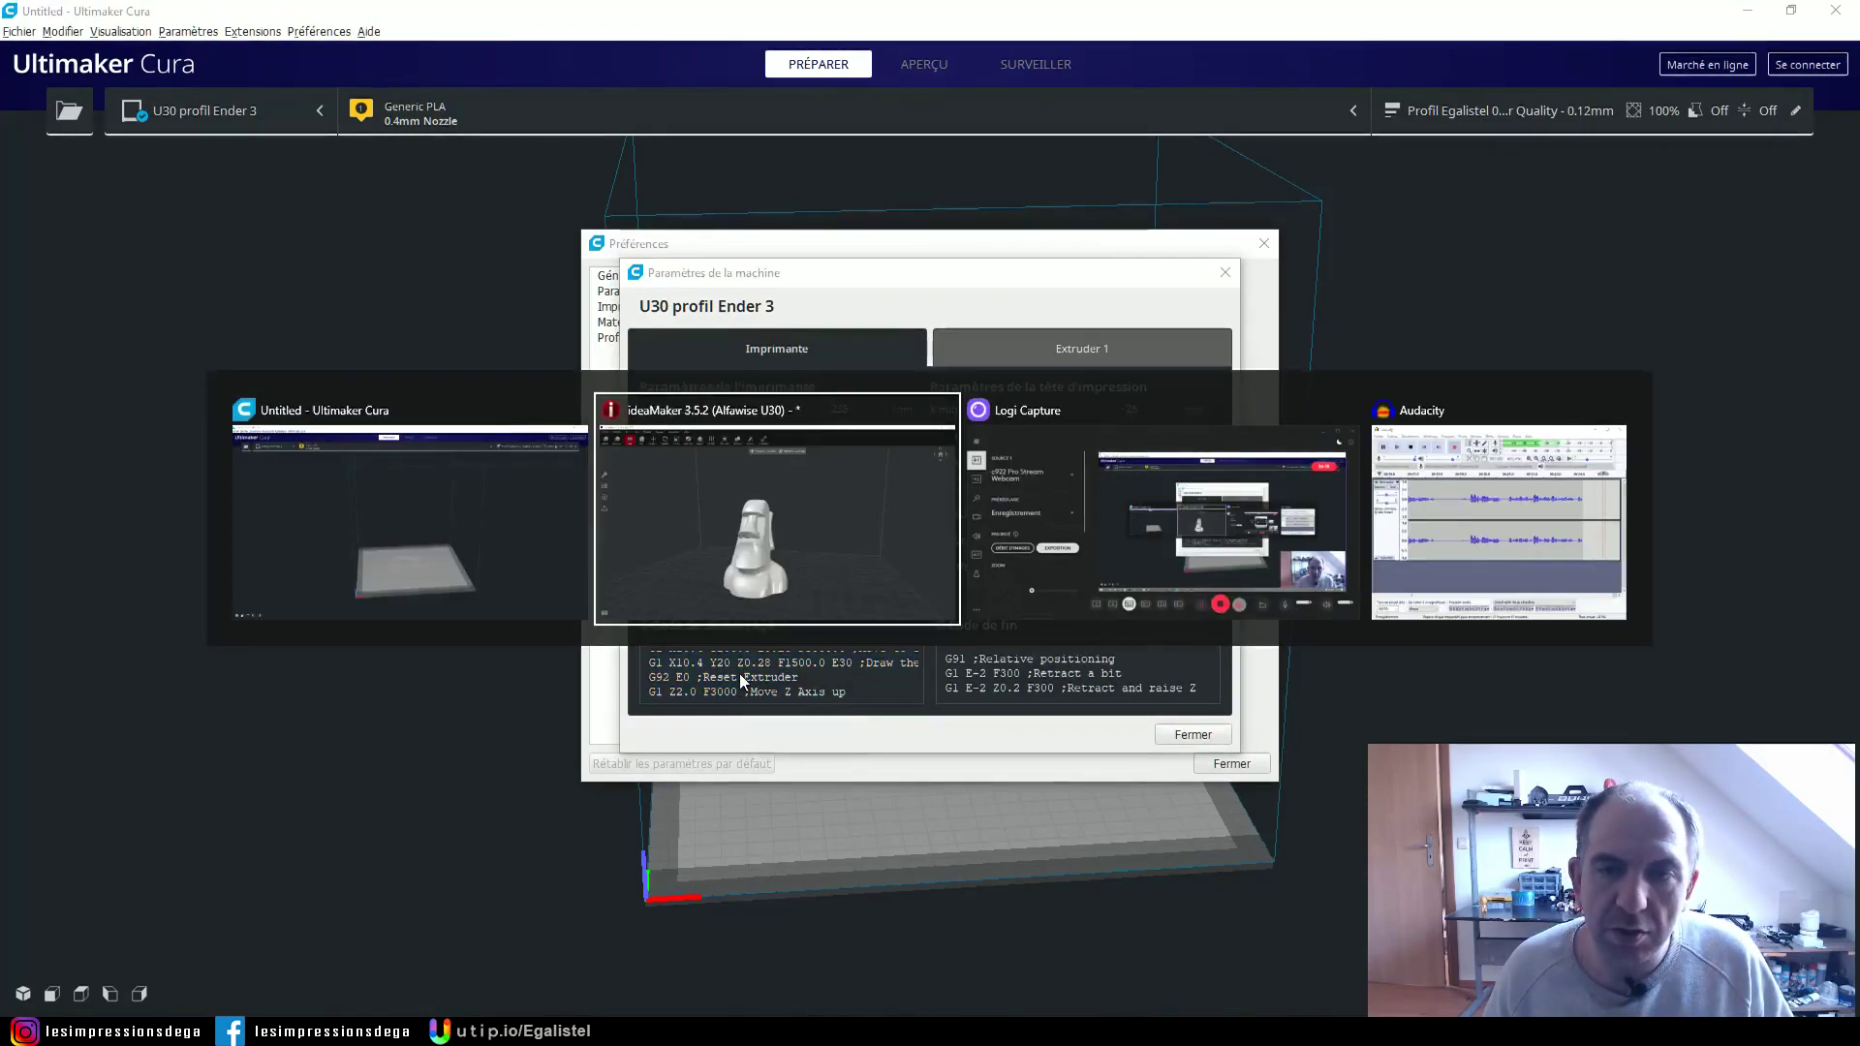
key("ctrl+a")
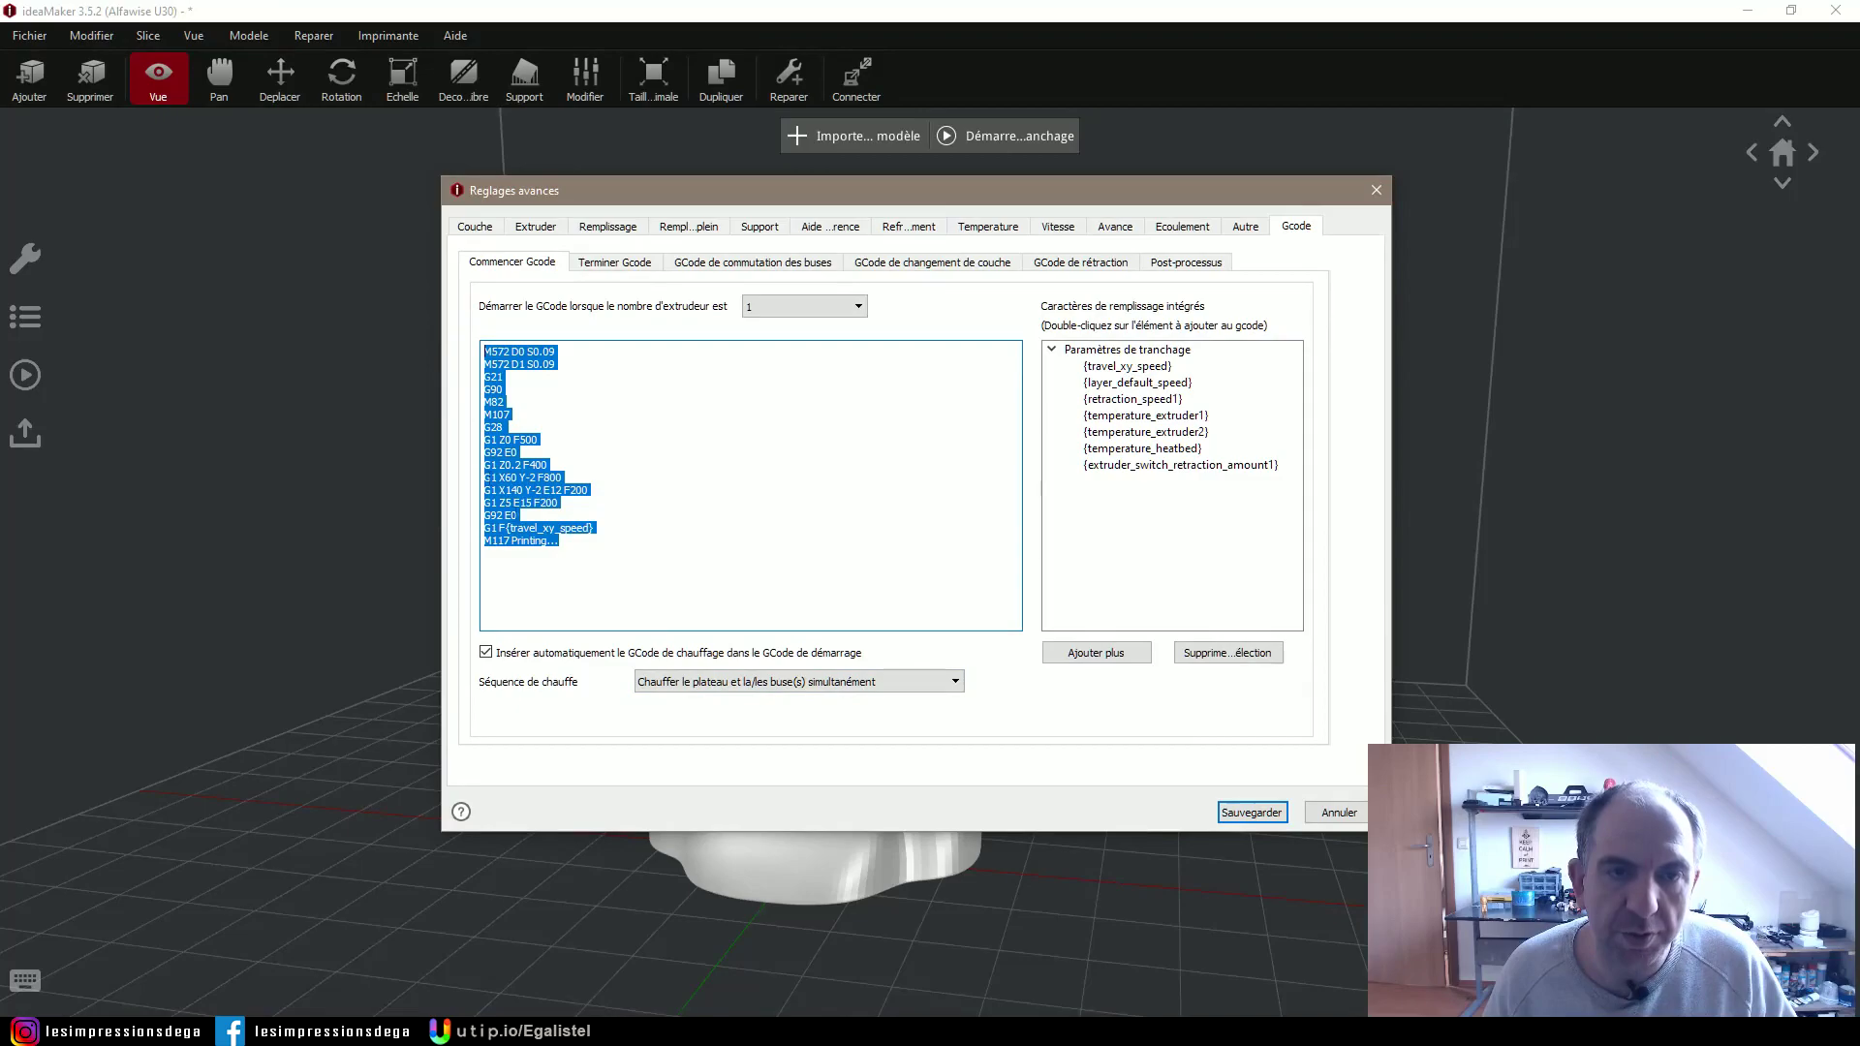
key("ctrl+v")
Replace the ideaMaker profile's end G-code with the end G-code from Cura's U30 profil Ender 3 machine settings
left_click(615, 261)
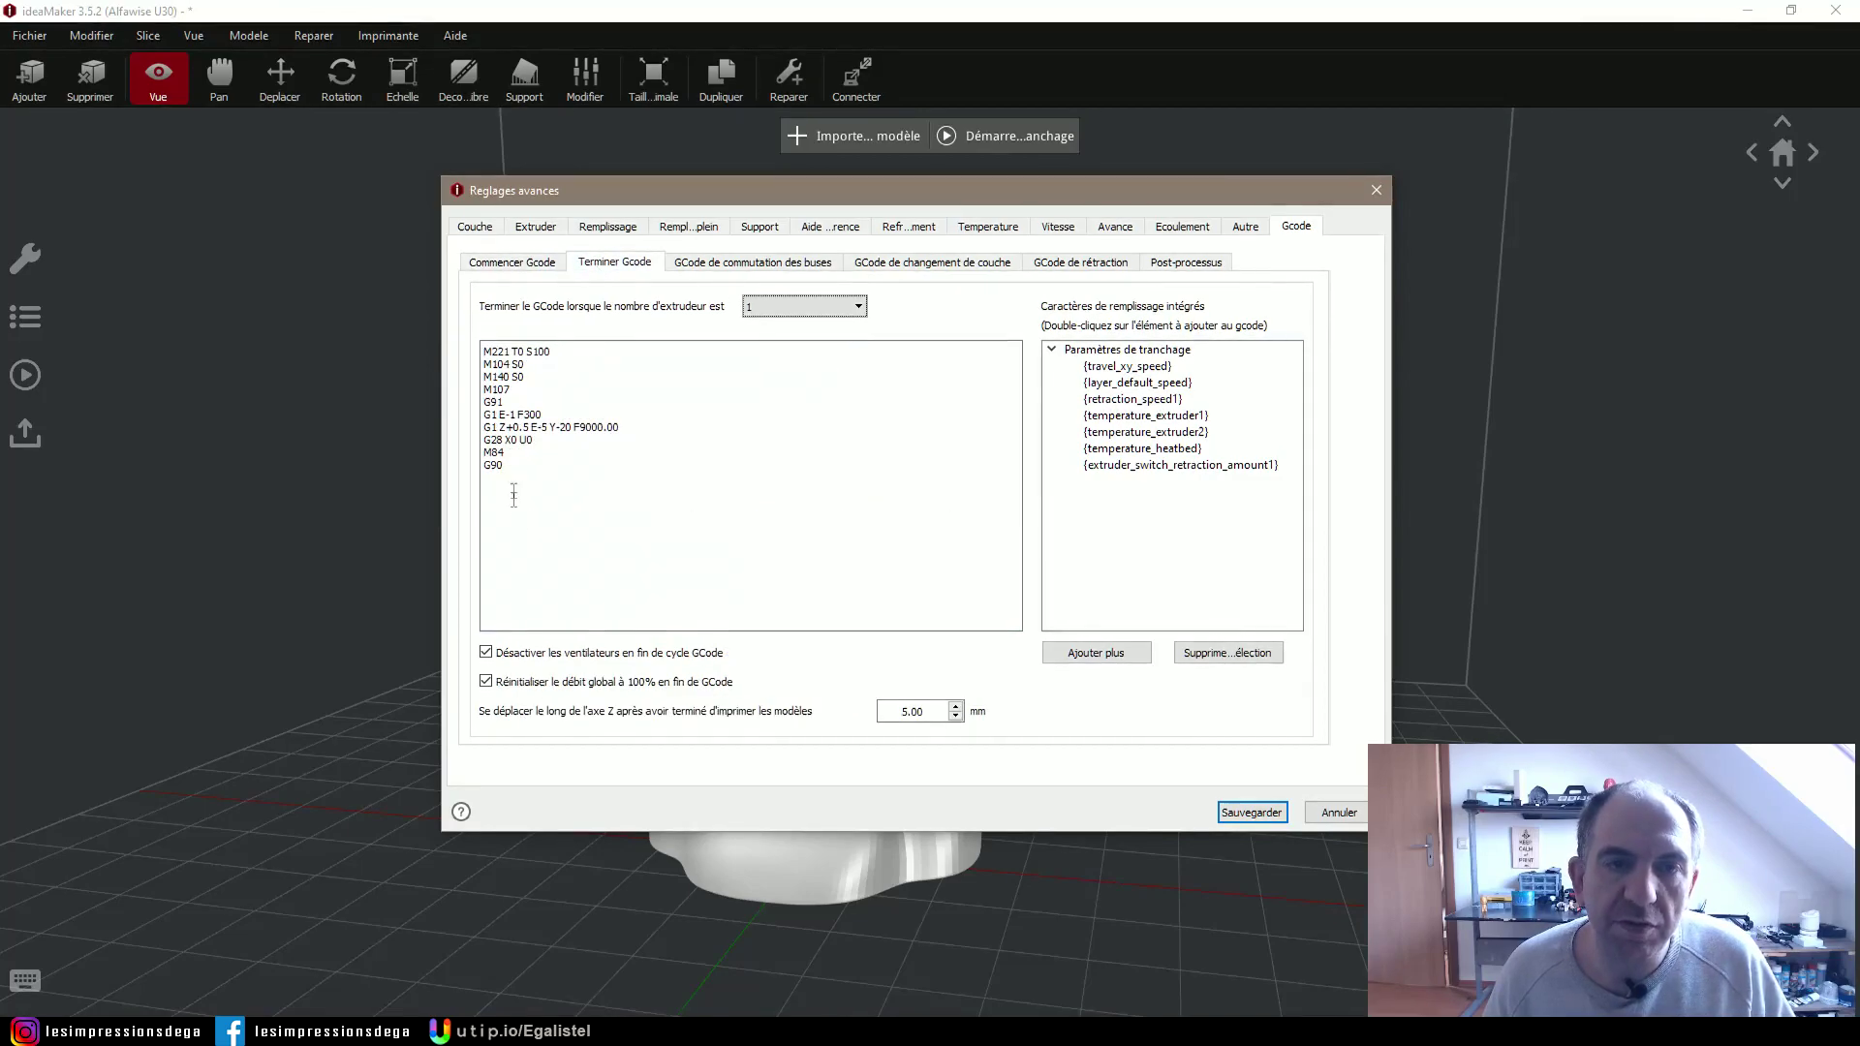
key("alt+Tab")
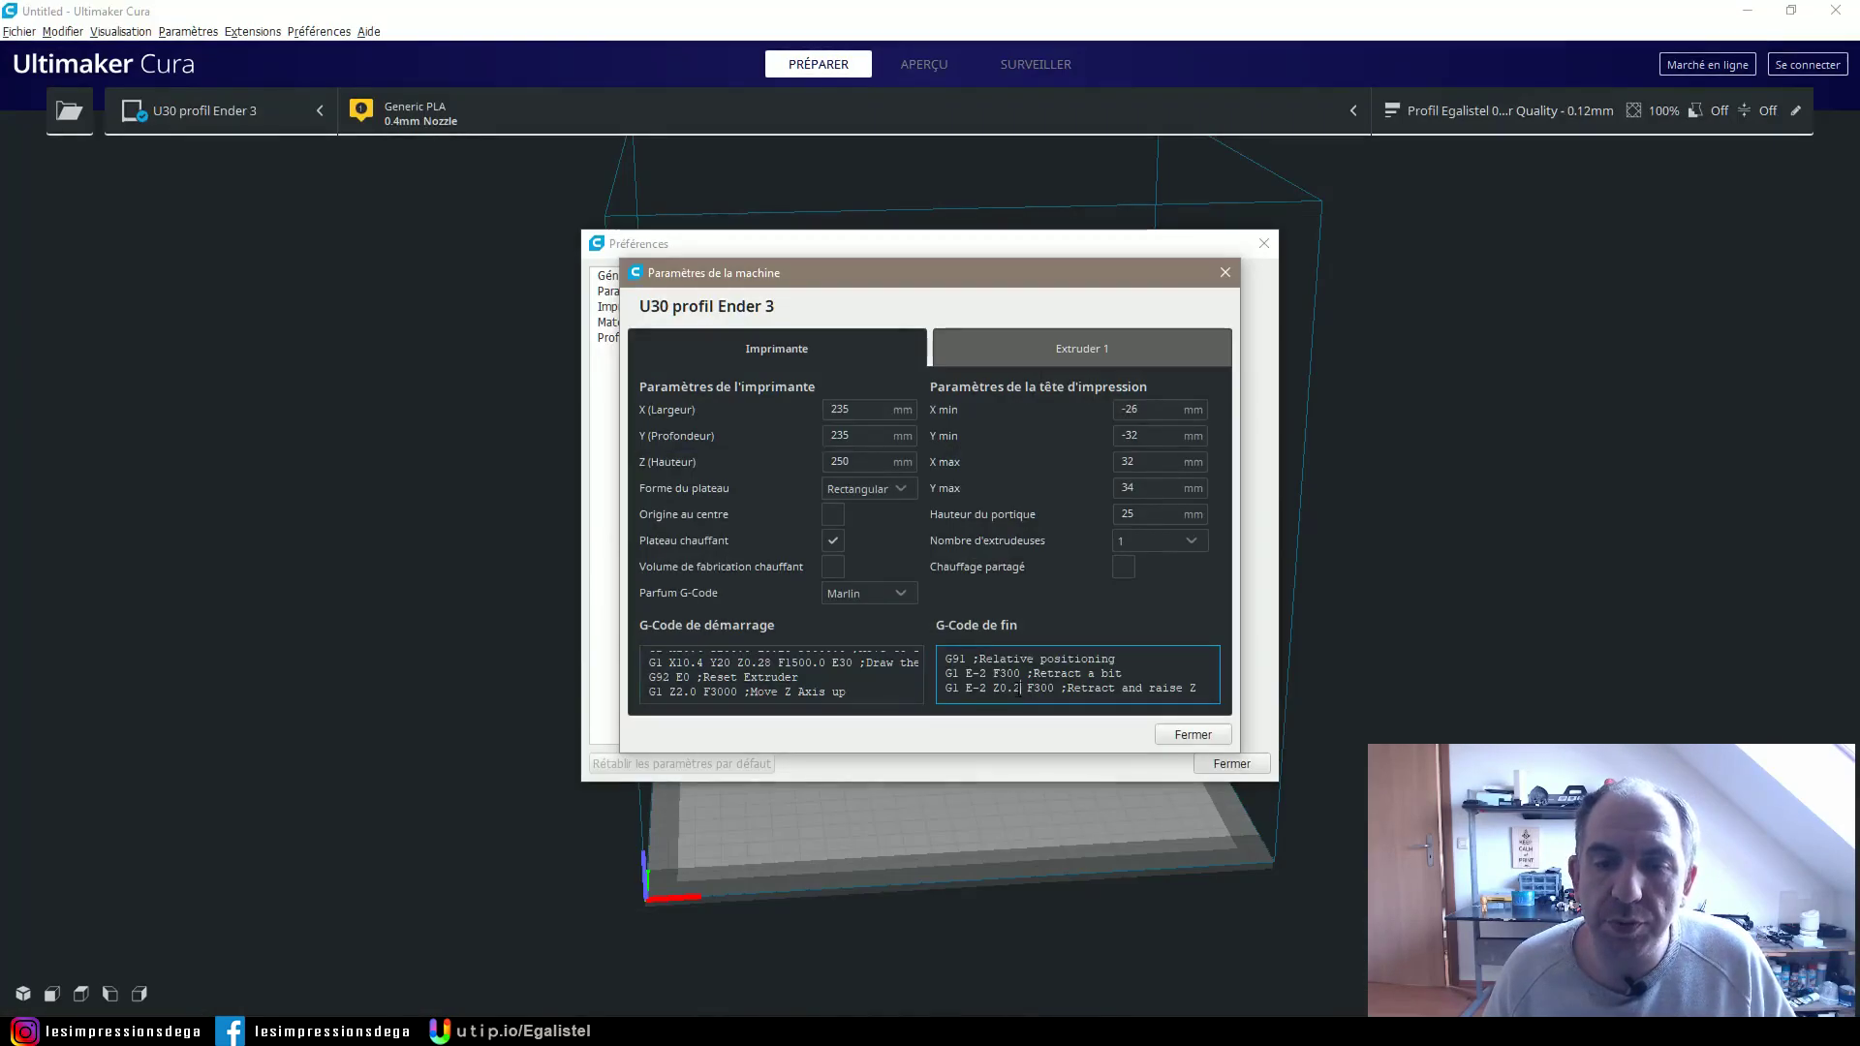
left_click(1014, 689)
key("ctrl+a")
key("alt+Tab")
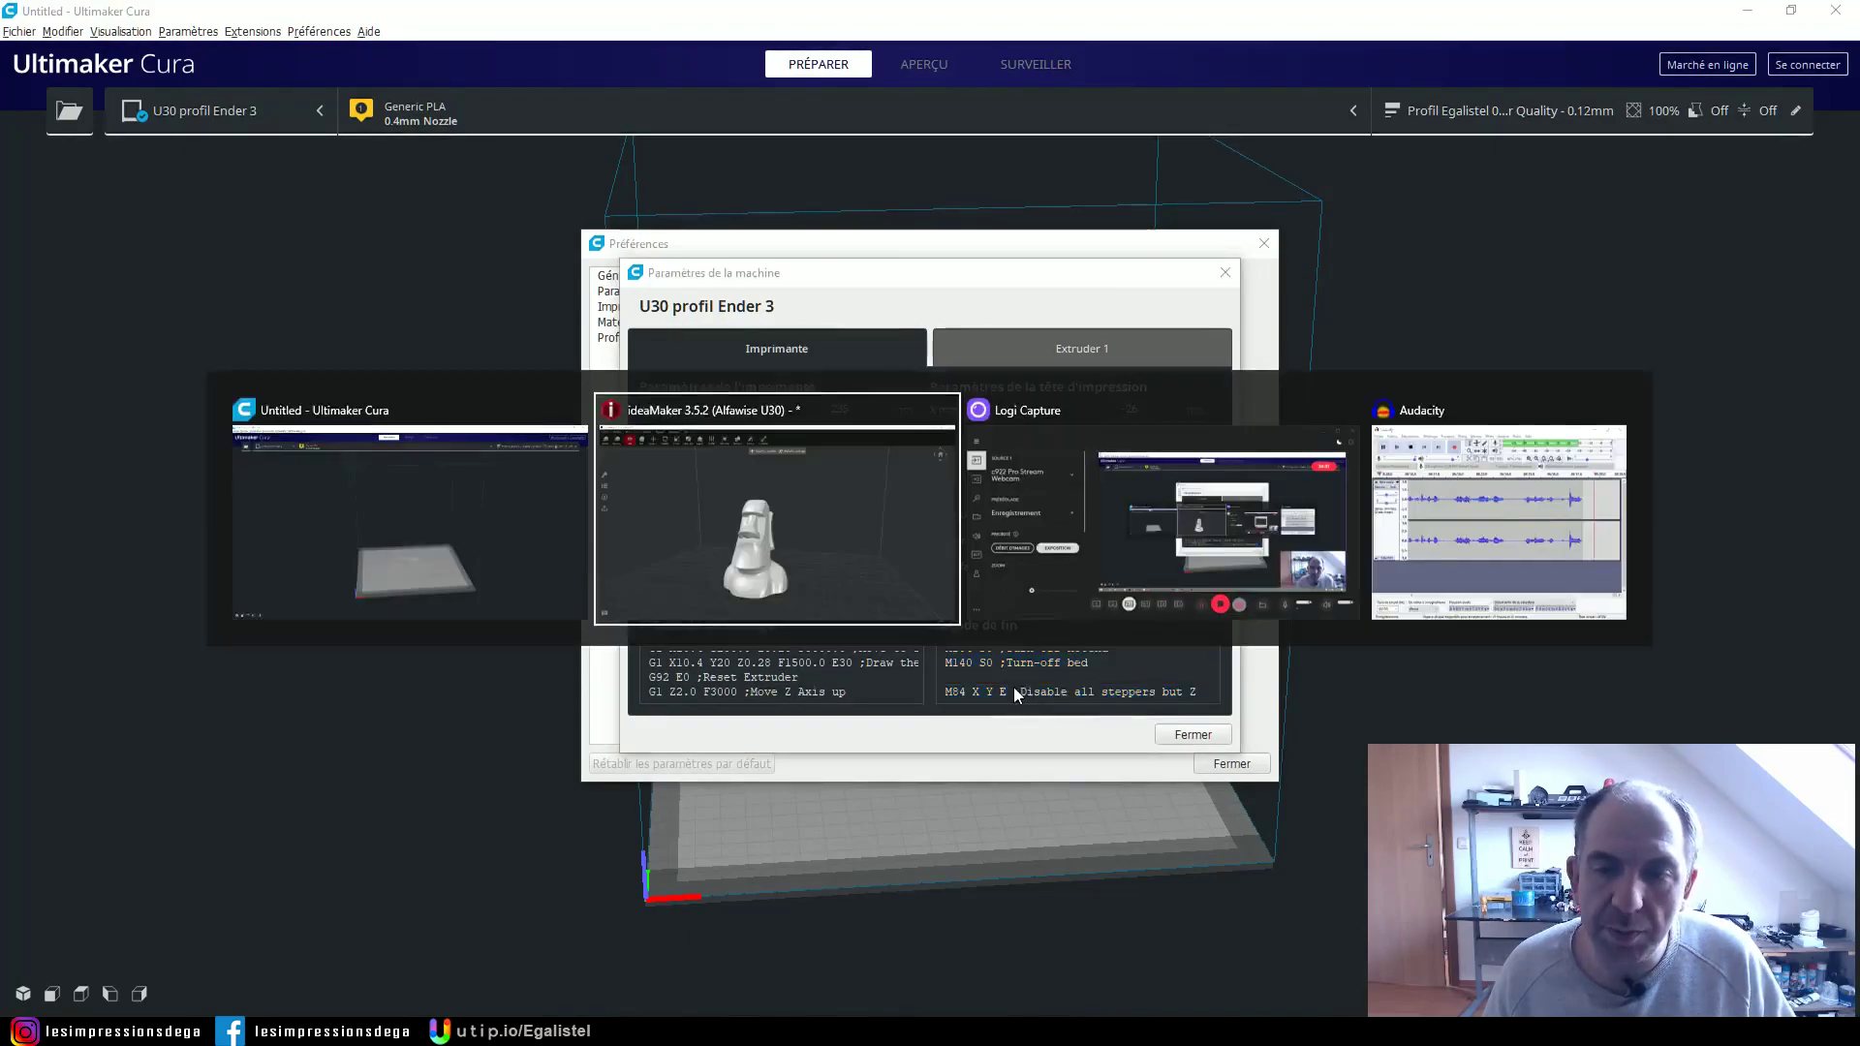
left_click_drag(542, 472, 443, 330)
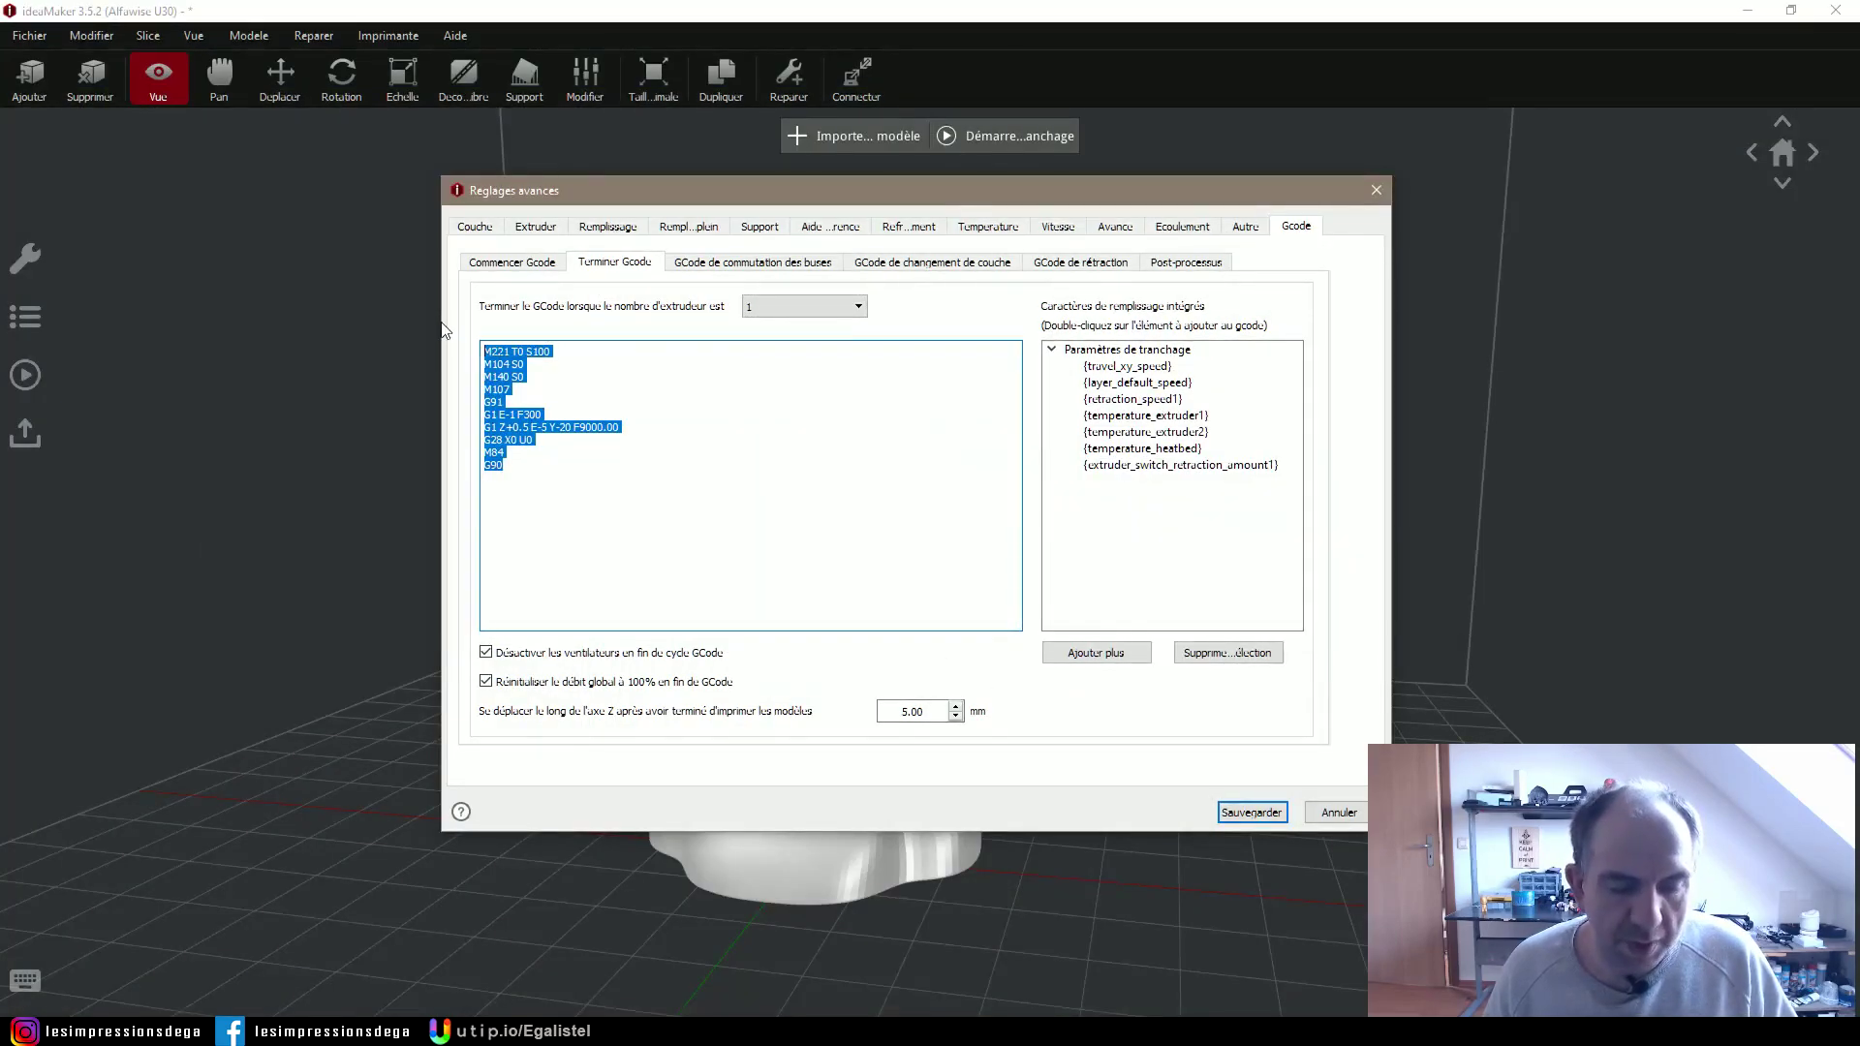
type("G91 ;Relative positioning G1 E-2 F300 ;Retract a bit G1 E-2 Z0.2 F300 ;Retract and raise Z G1 X5 Y5 F3000 ;Wipe out G1 Z10 ;Raise Z more G90 ;Absolute positionning  G1 X0 Y{machine_depth} ;Present print M106 S0 ;Turn-off fan M104 S0 ;Turn-off hotend M140 S0 ;Turn-off bed  M84 X Y E ;Disable all steppers but Z")
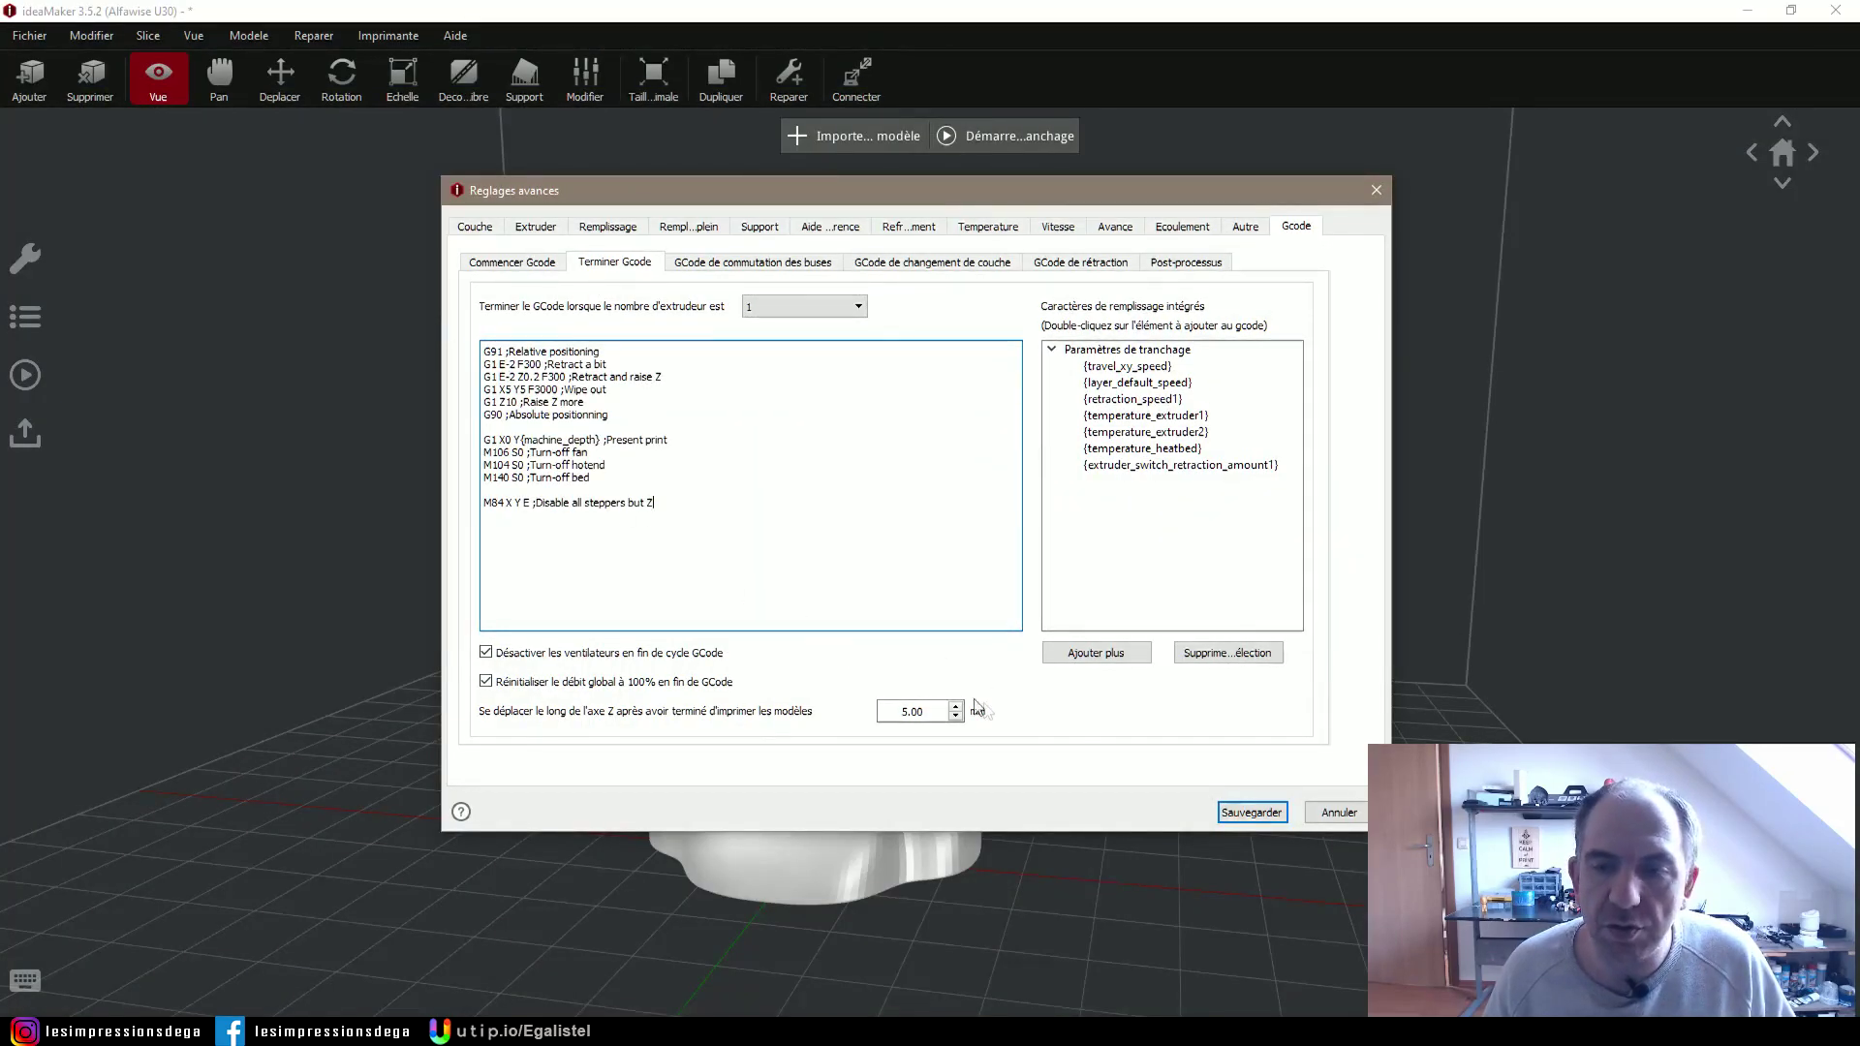
Save the advanced settings with the pasted G-code, then finish creating the Vase profile and select it
left_click(1245, 812)
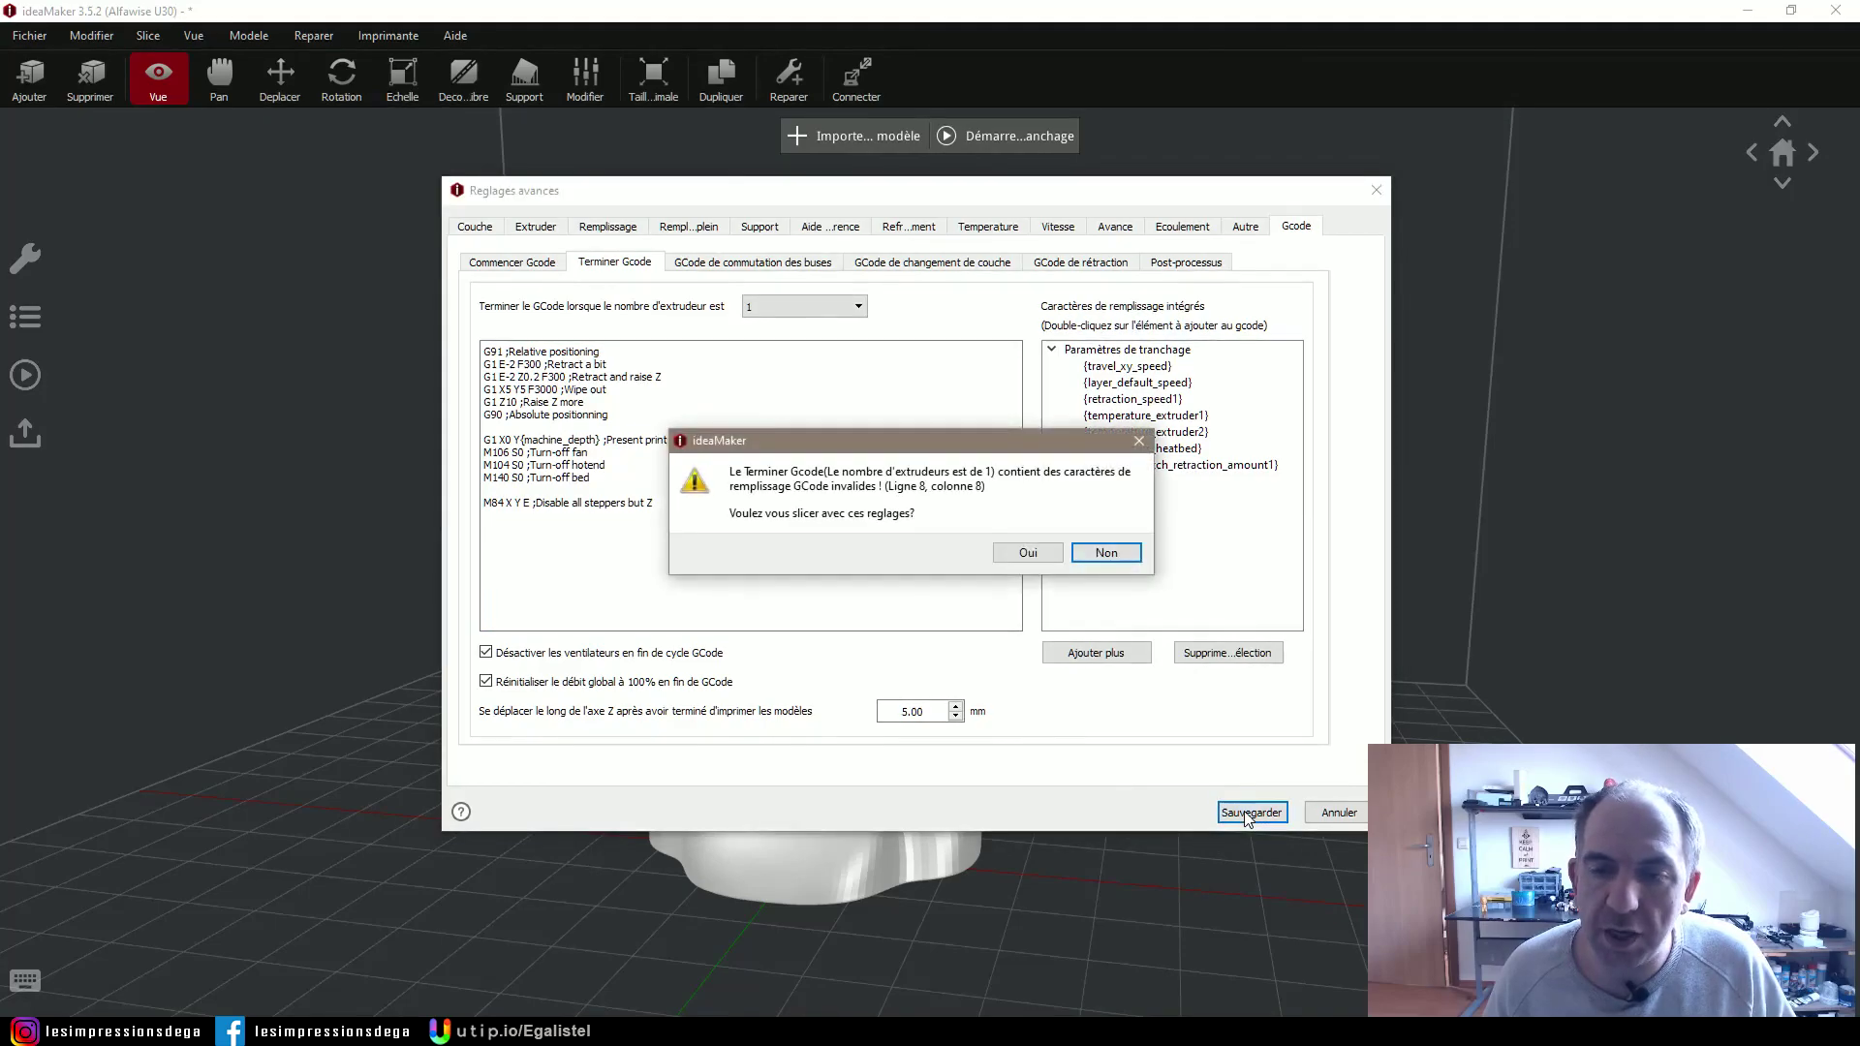
left_click(1027, 554)
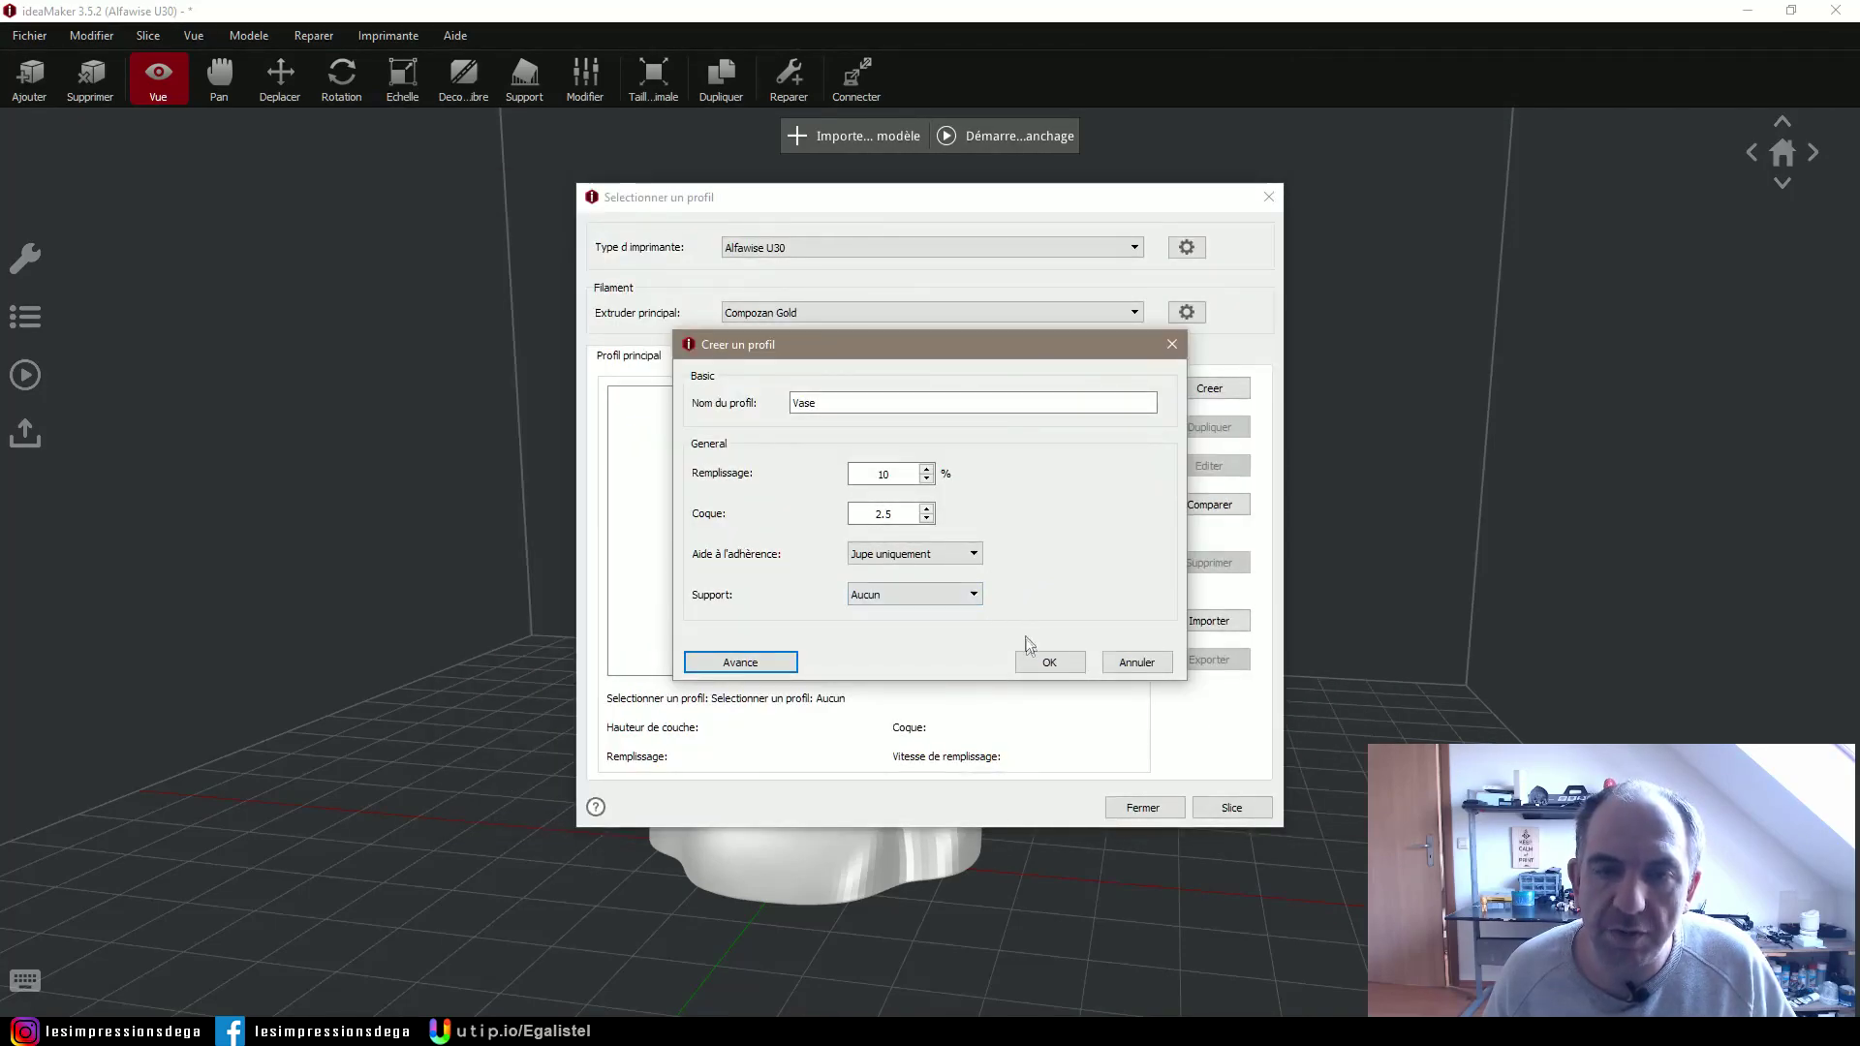
left_click(1045, 662)
left_click(734, 414)
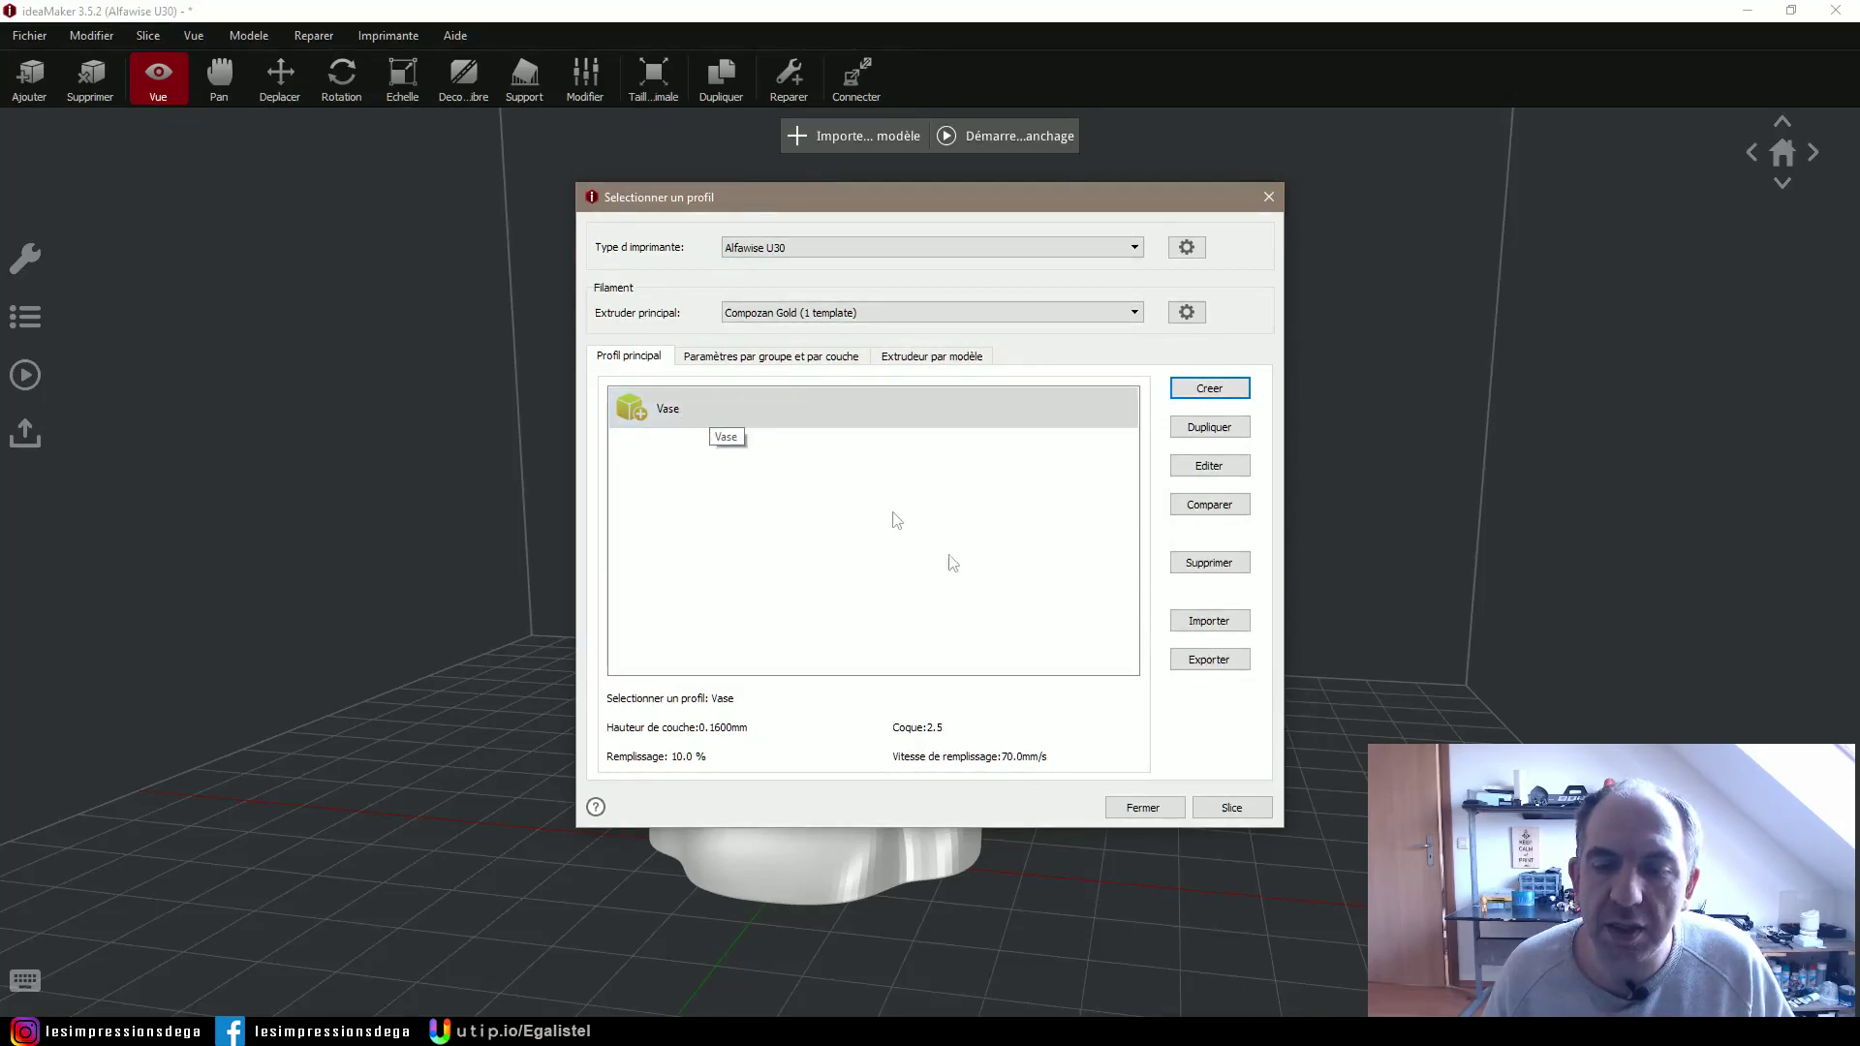
Slice the statue with the Vase profile with thin wall detection enabled, and examine the layers in the slice preview
left_click(1232, 808)
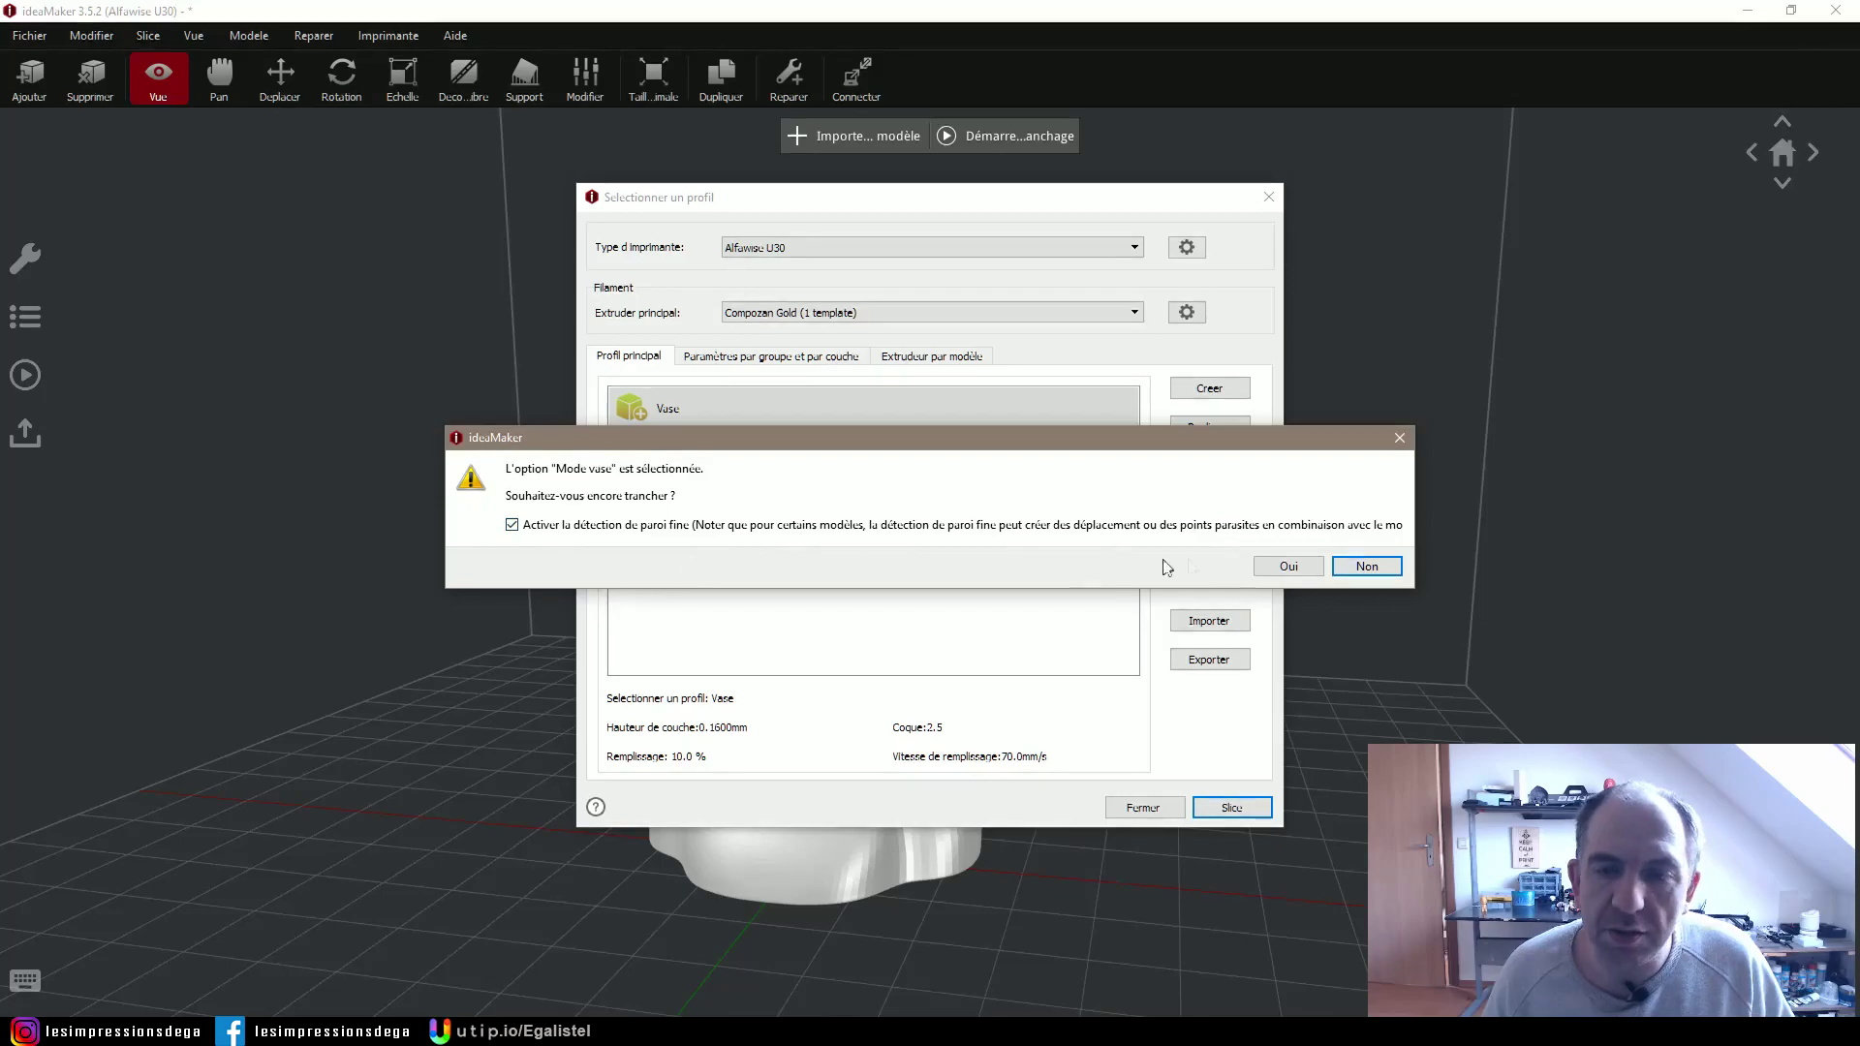
left_click(1291, 567)
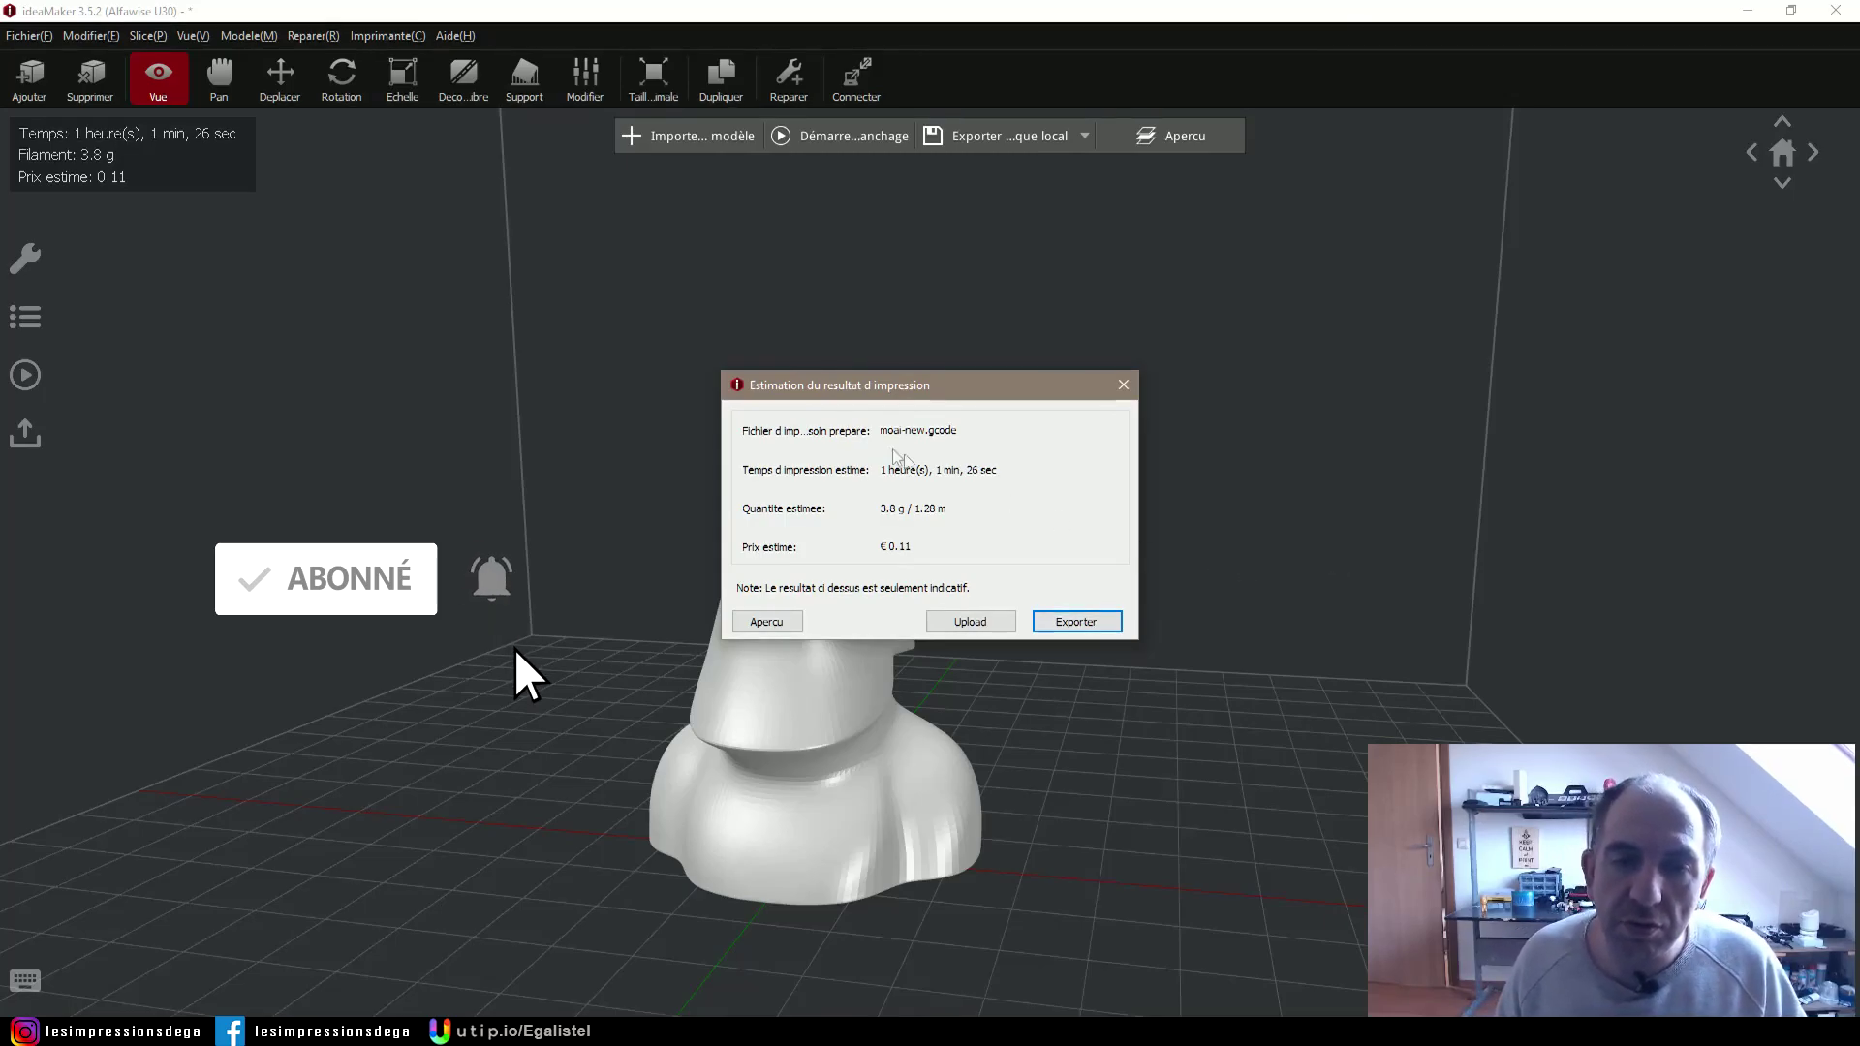
left_click_drag(868, 390, 1130, 307)
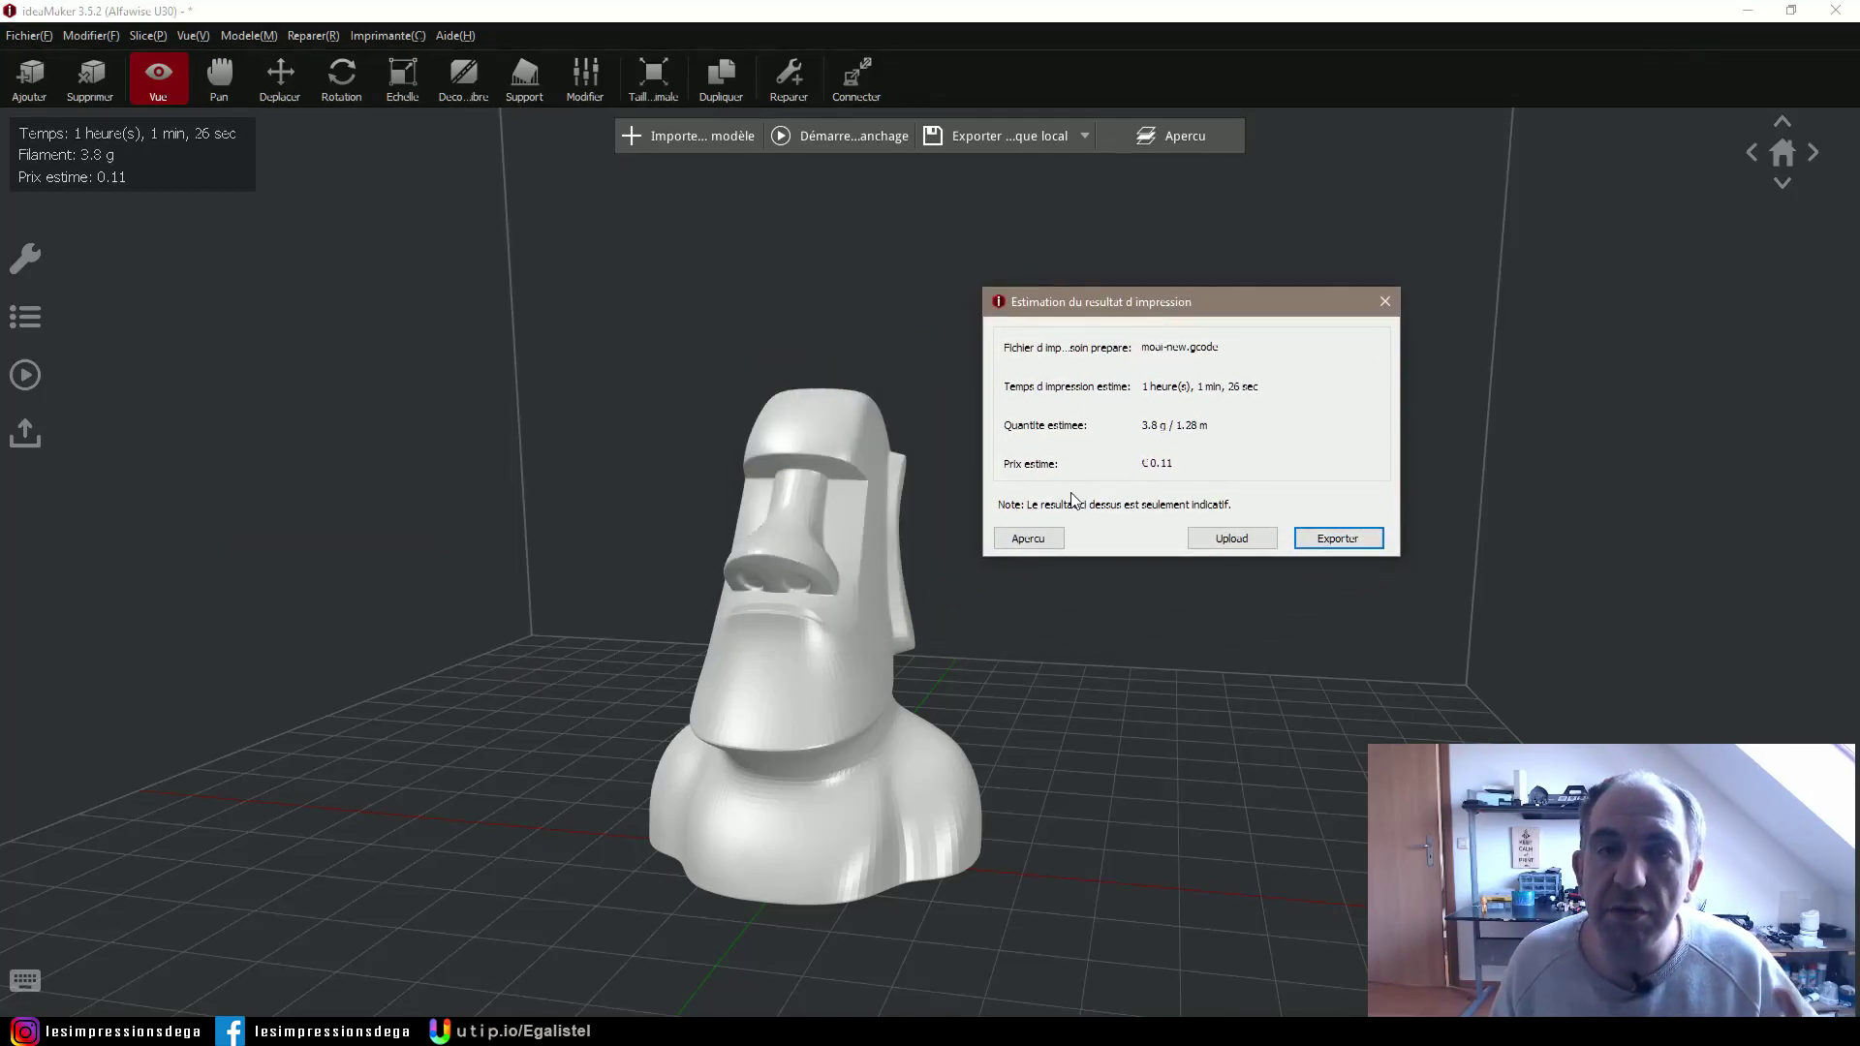
left_click(1029, 542)
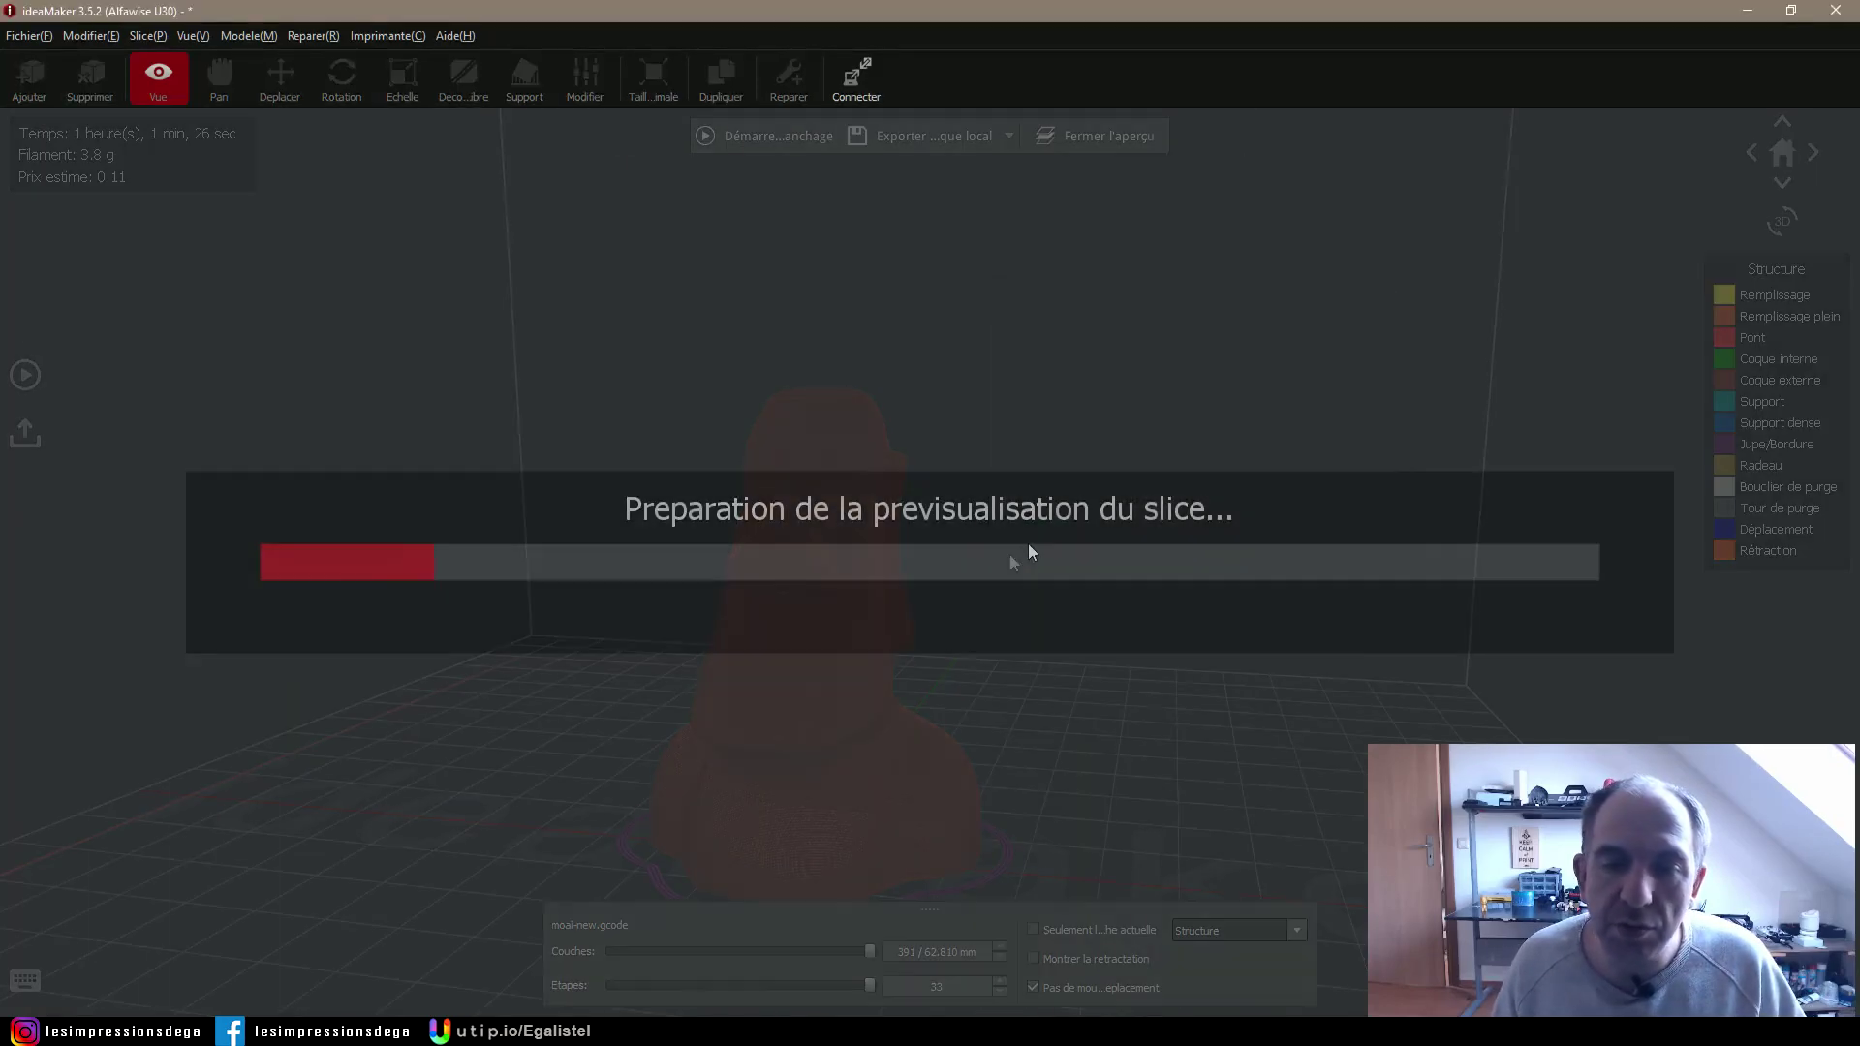
left_click_drag(1011, 536, 992, 561)
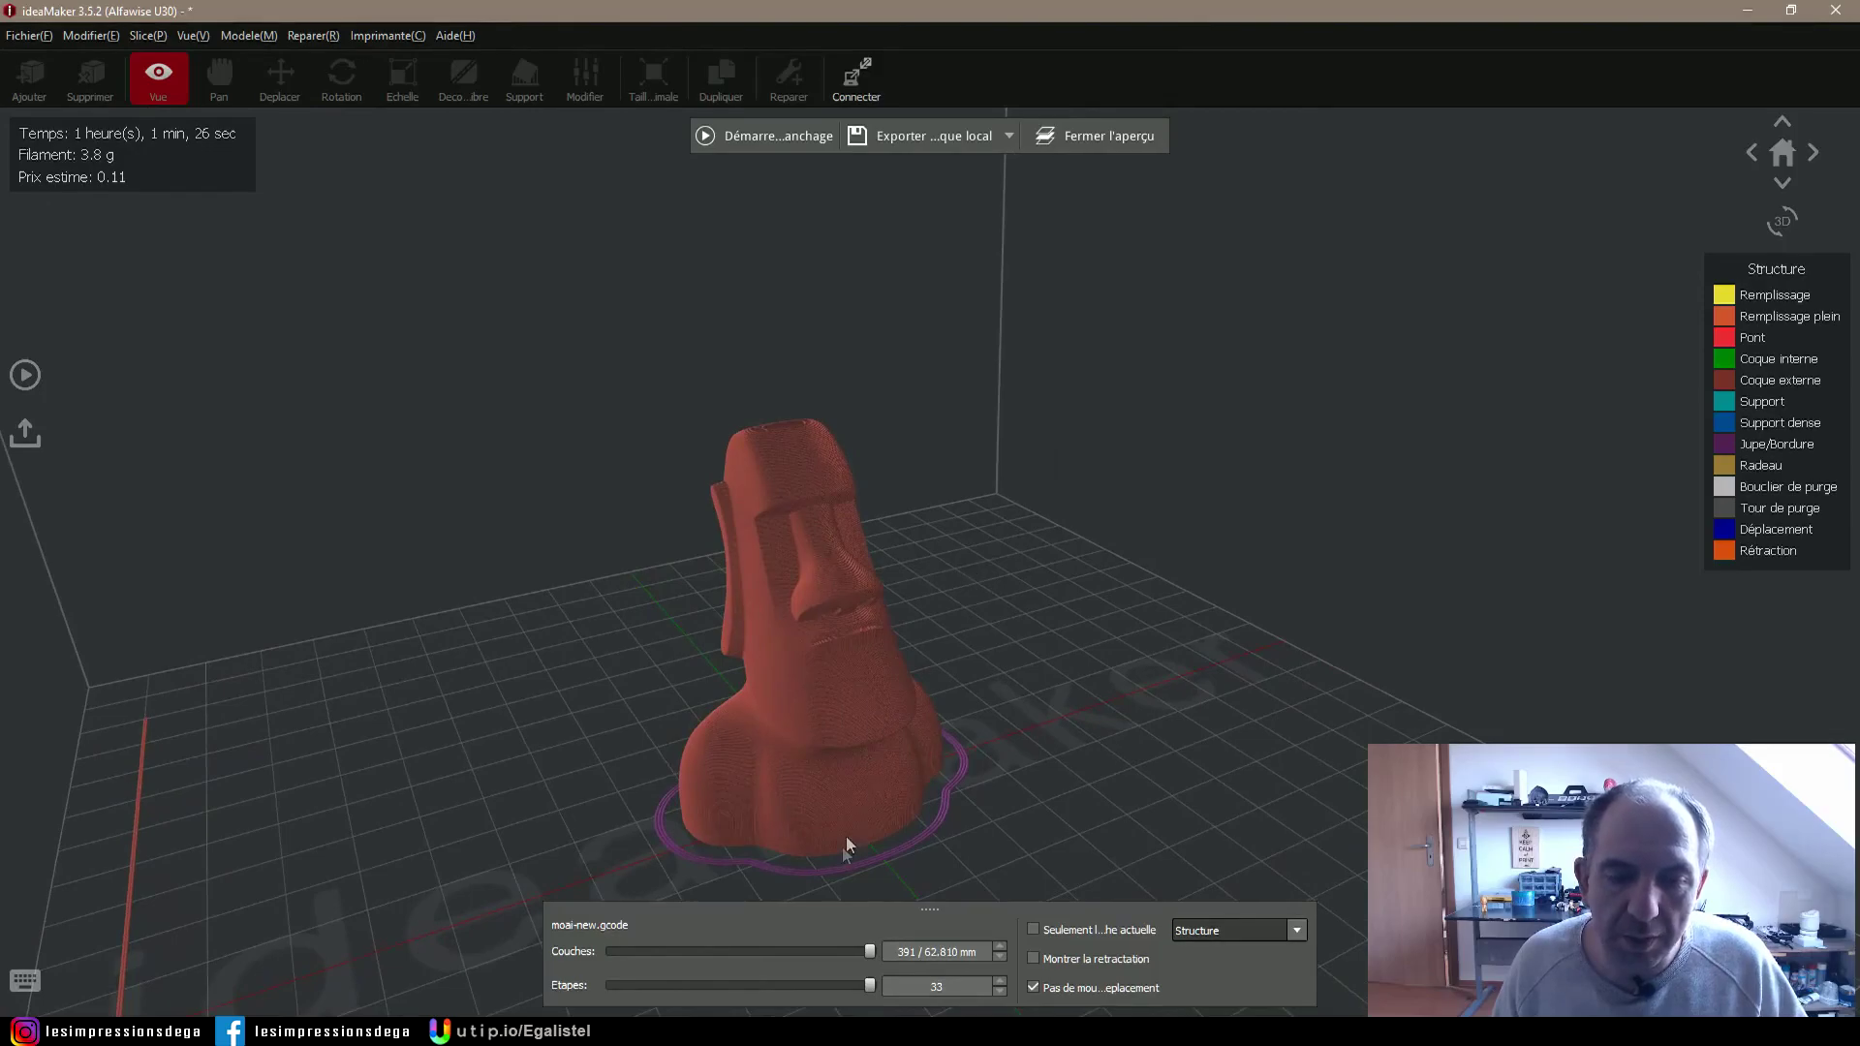
mouse_move(871, 951)
left_mouse_down()
mouse_move(617, 976)
mouse_move(893, 965)
left_mouse_up()
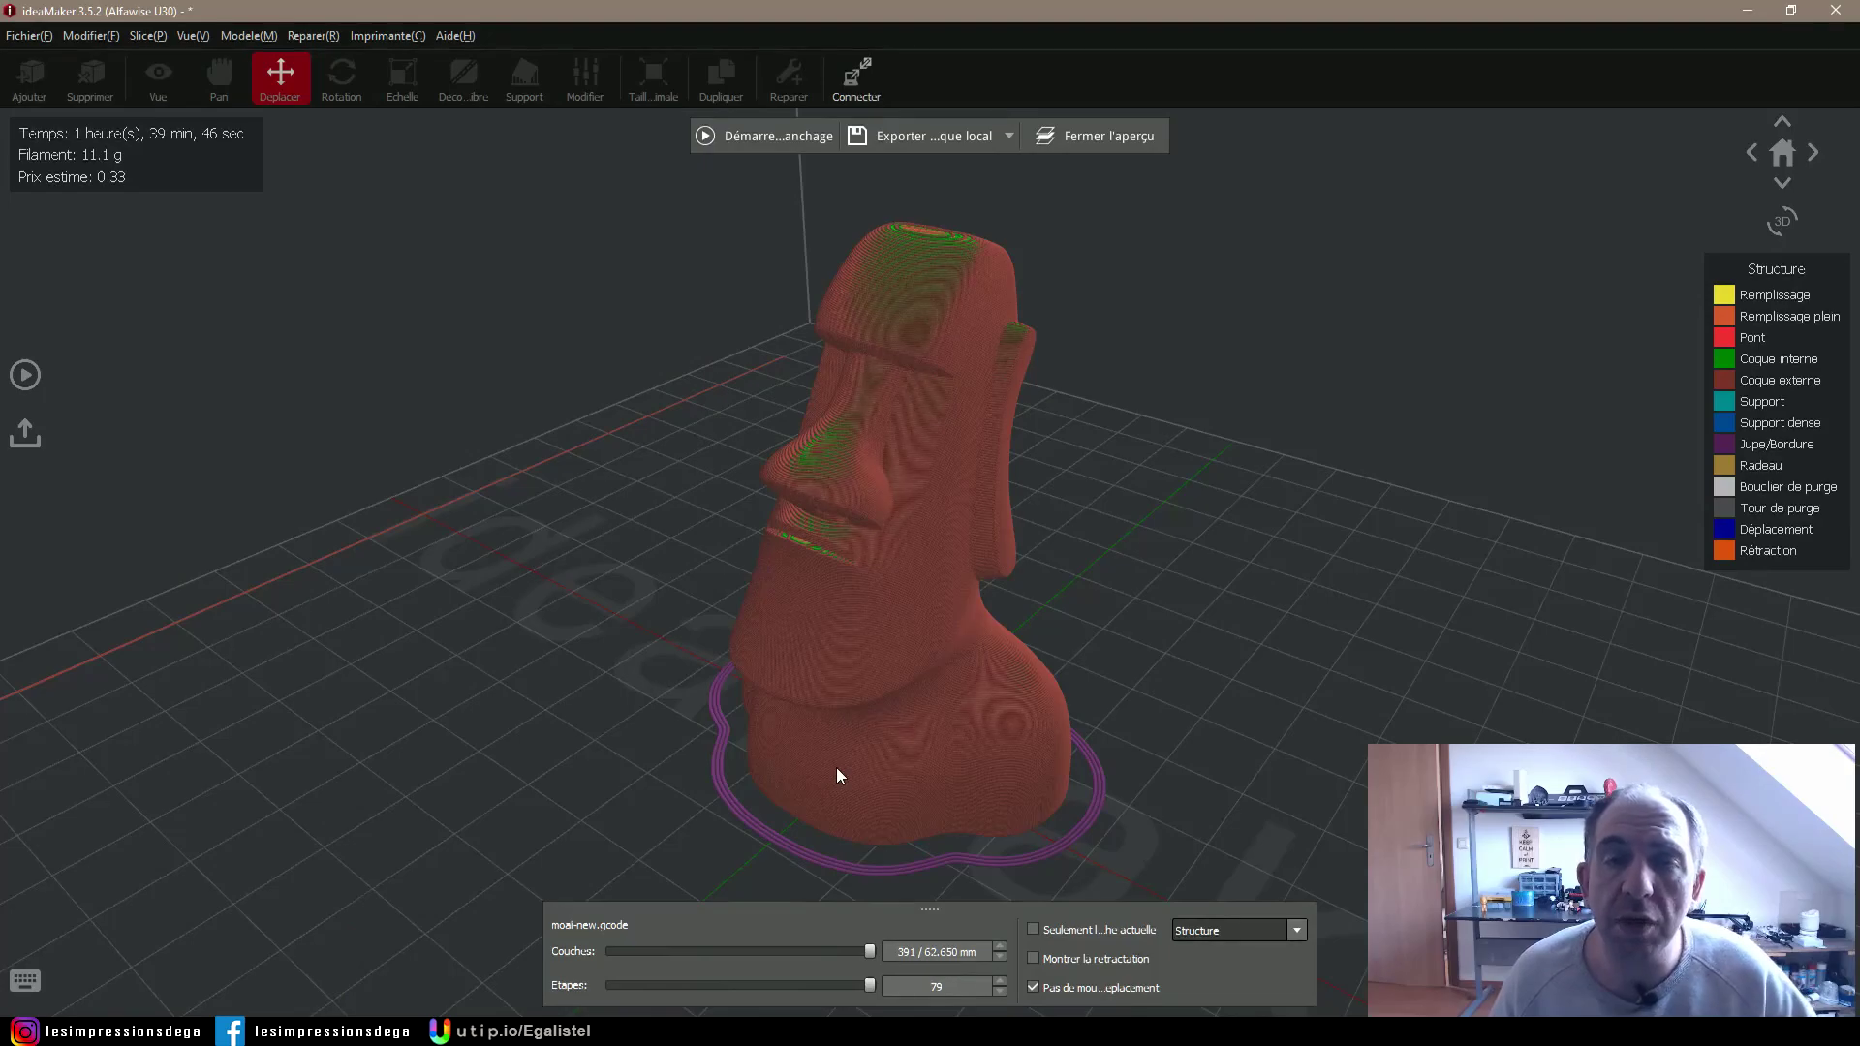
Export the sliced statue to the desktop as moai-new.gcode
left_click(891, 134)
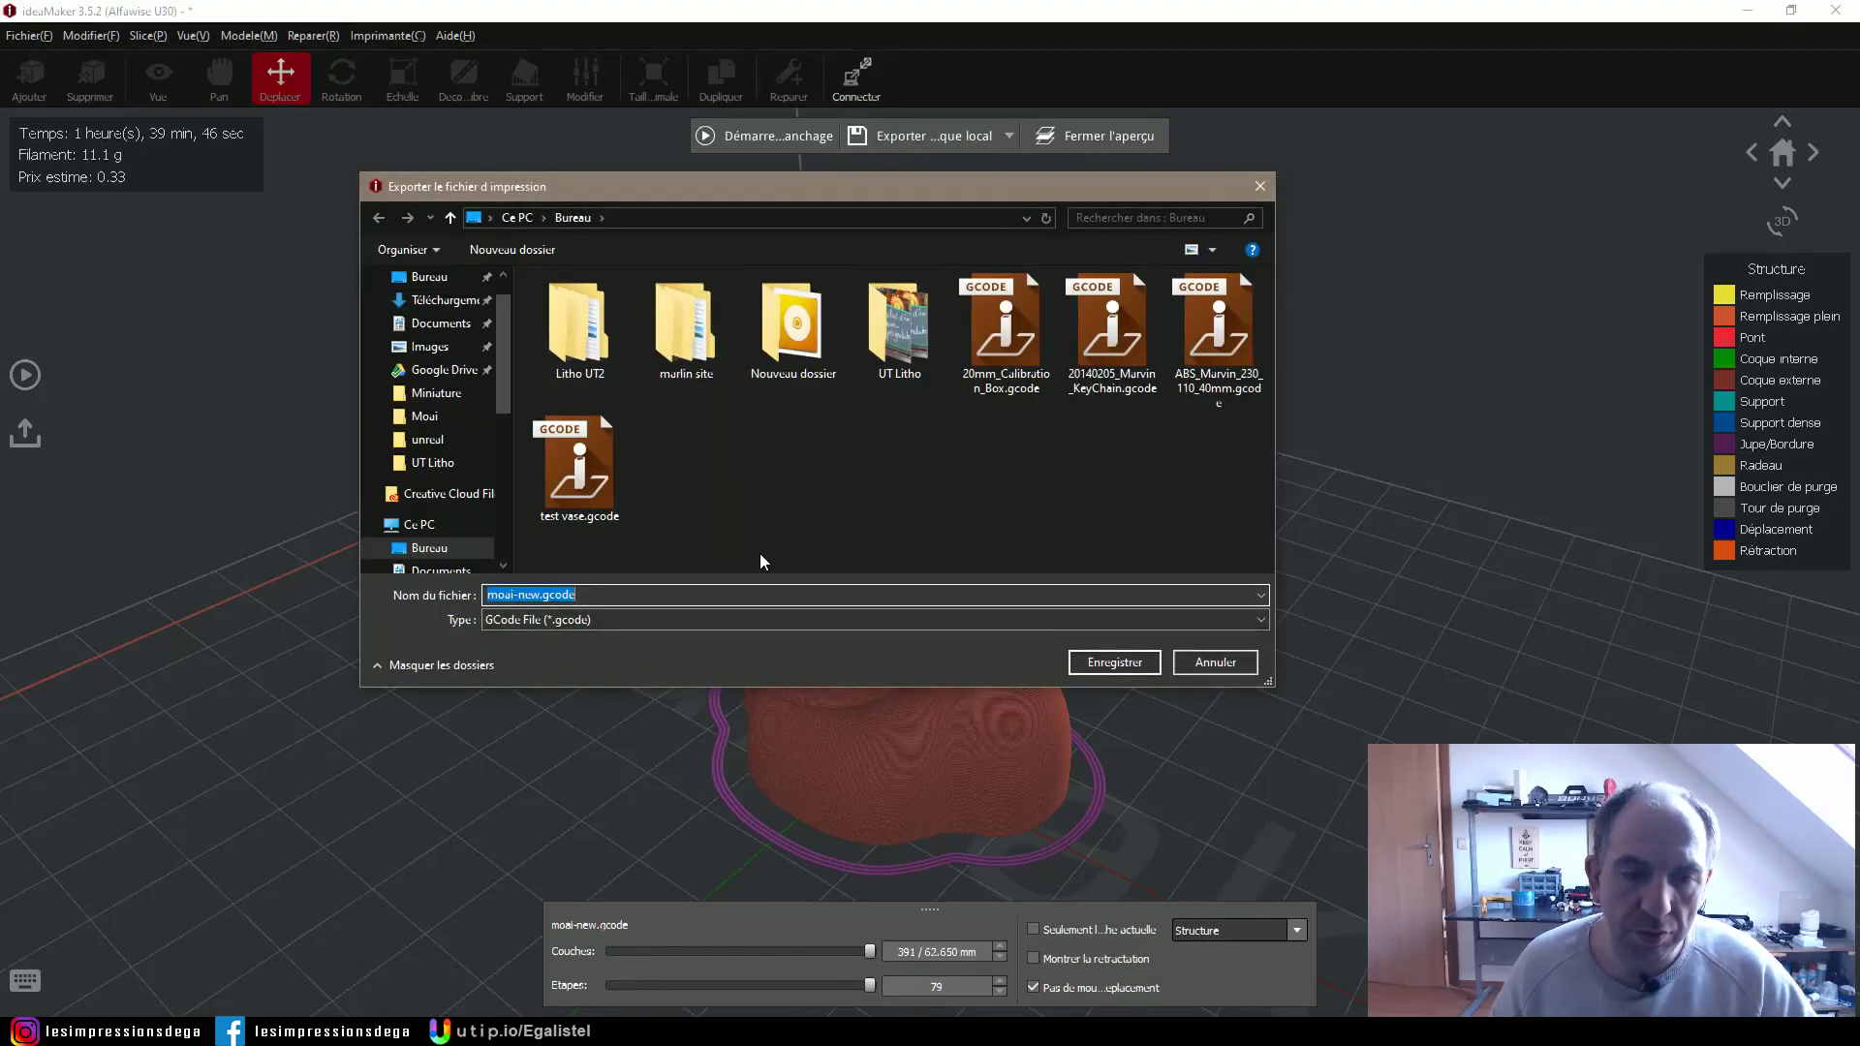
key("Return")
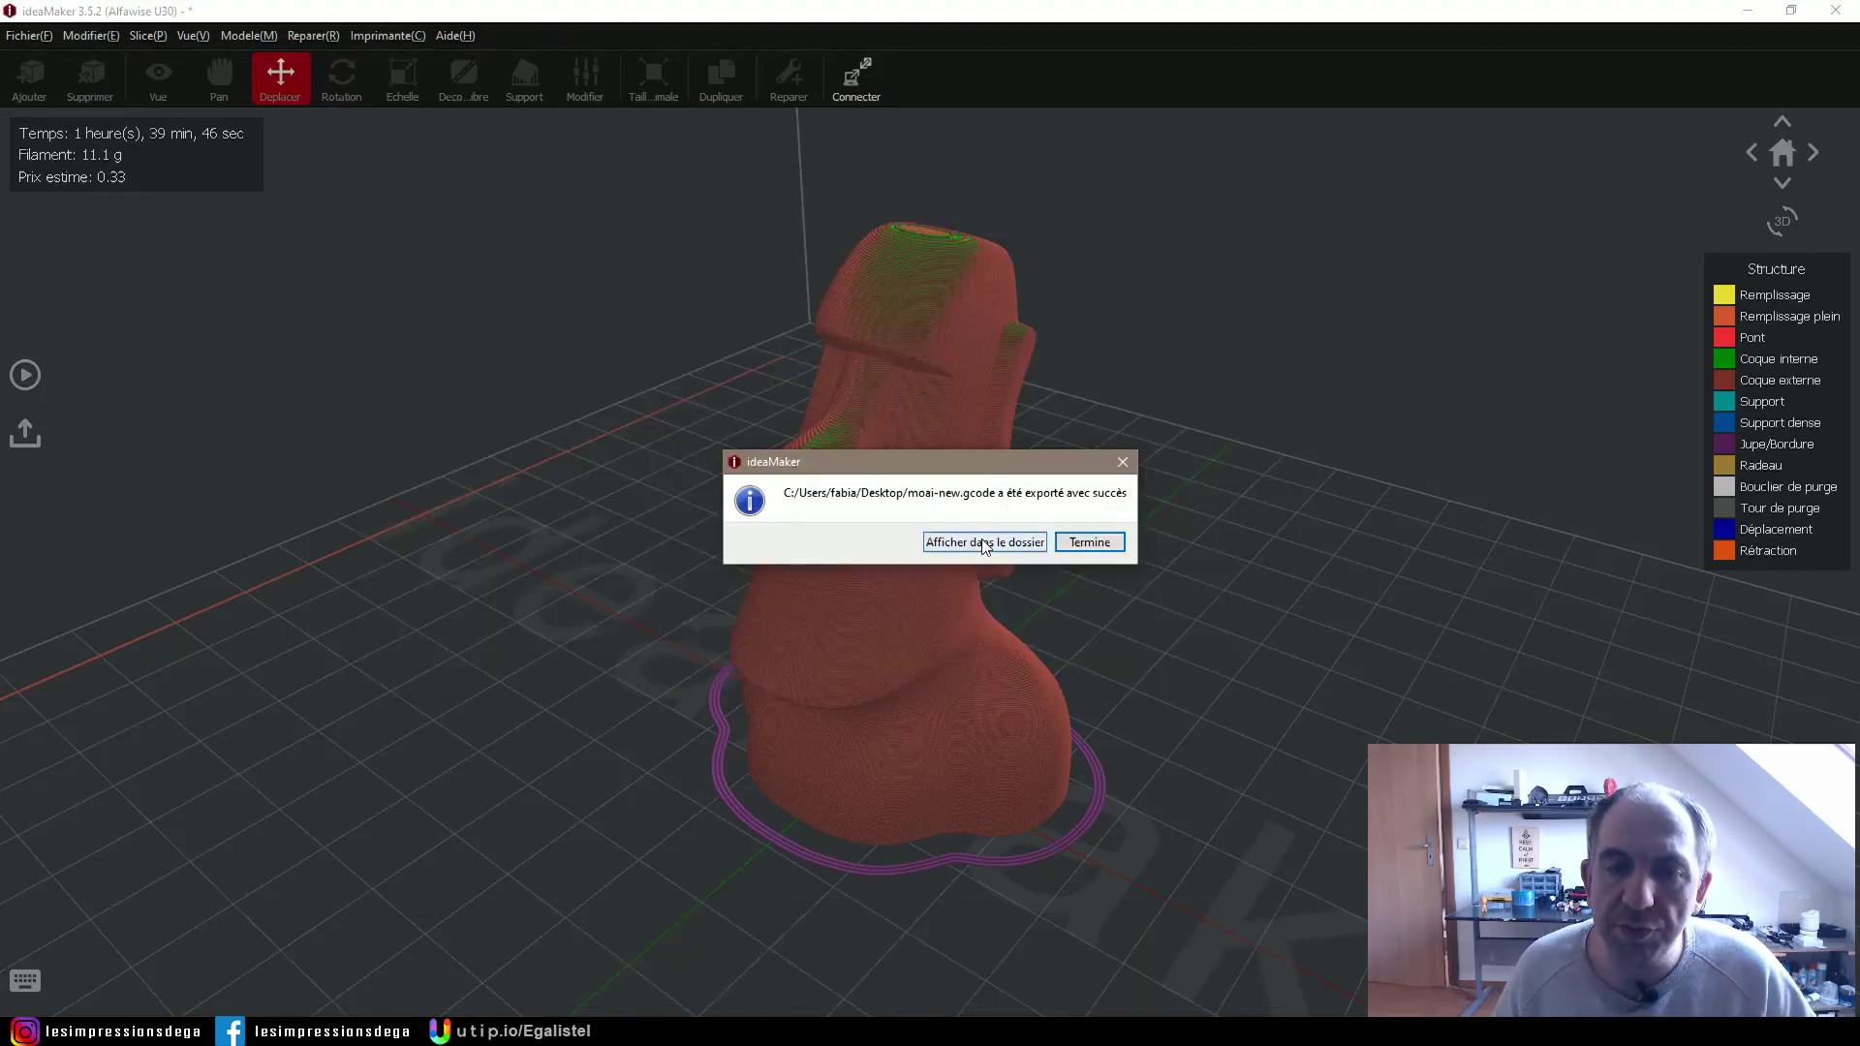
left_click(1081, 545)
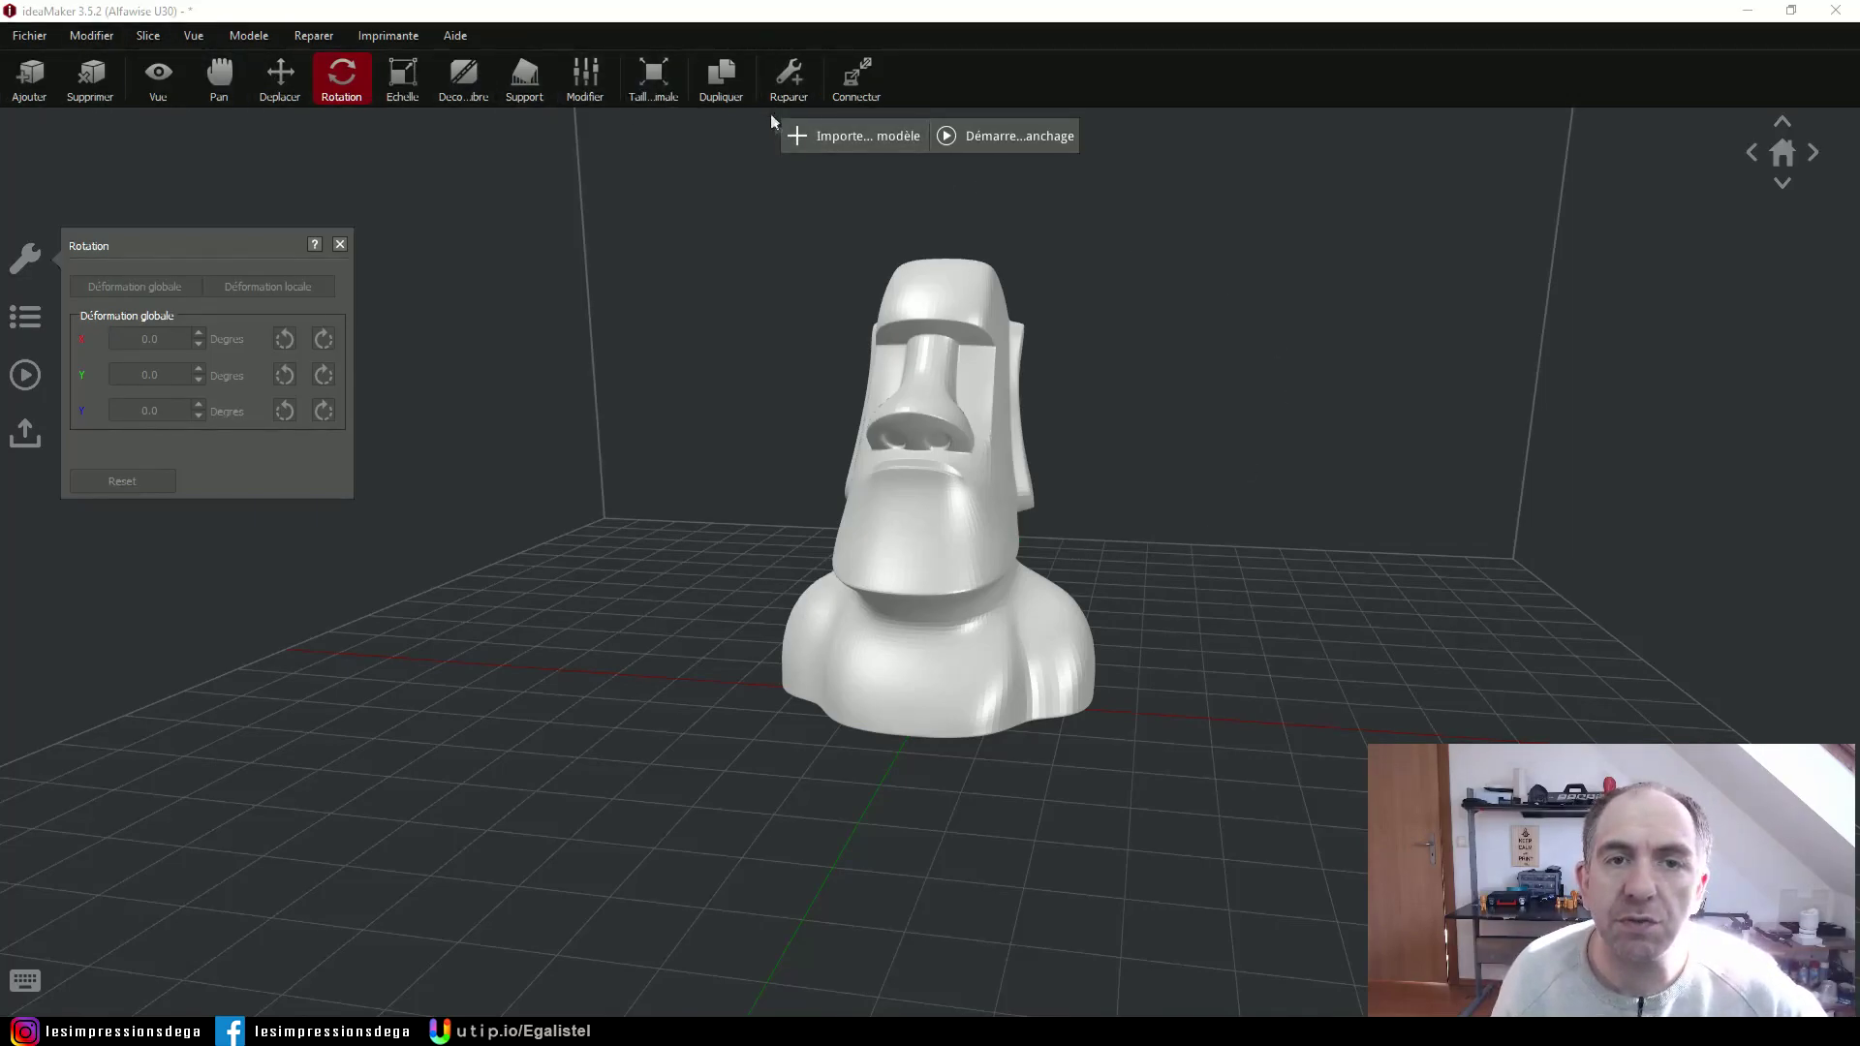
Open the Vase en 0.16 slicing profile for editing and review its layer settings in advanced and simple mode
left_click_drag(757, 226, 1119, 449)
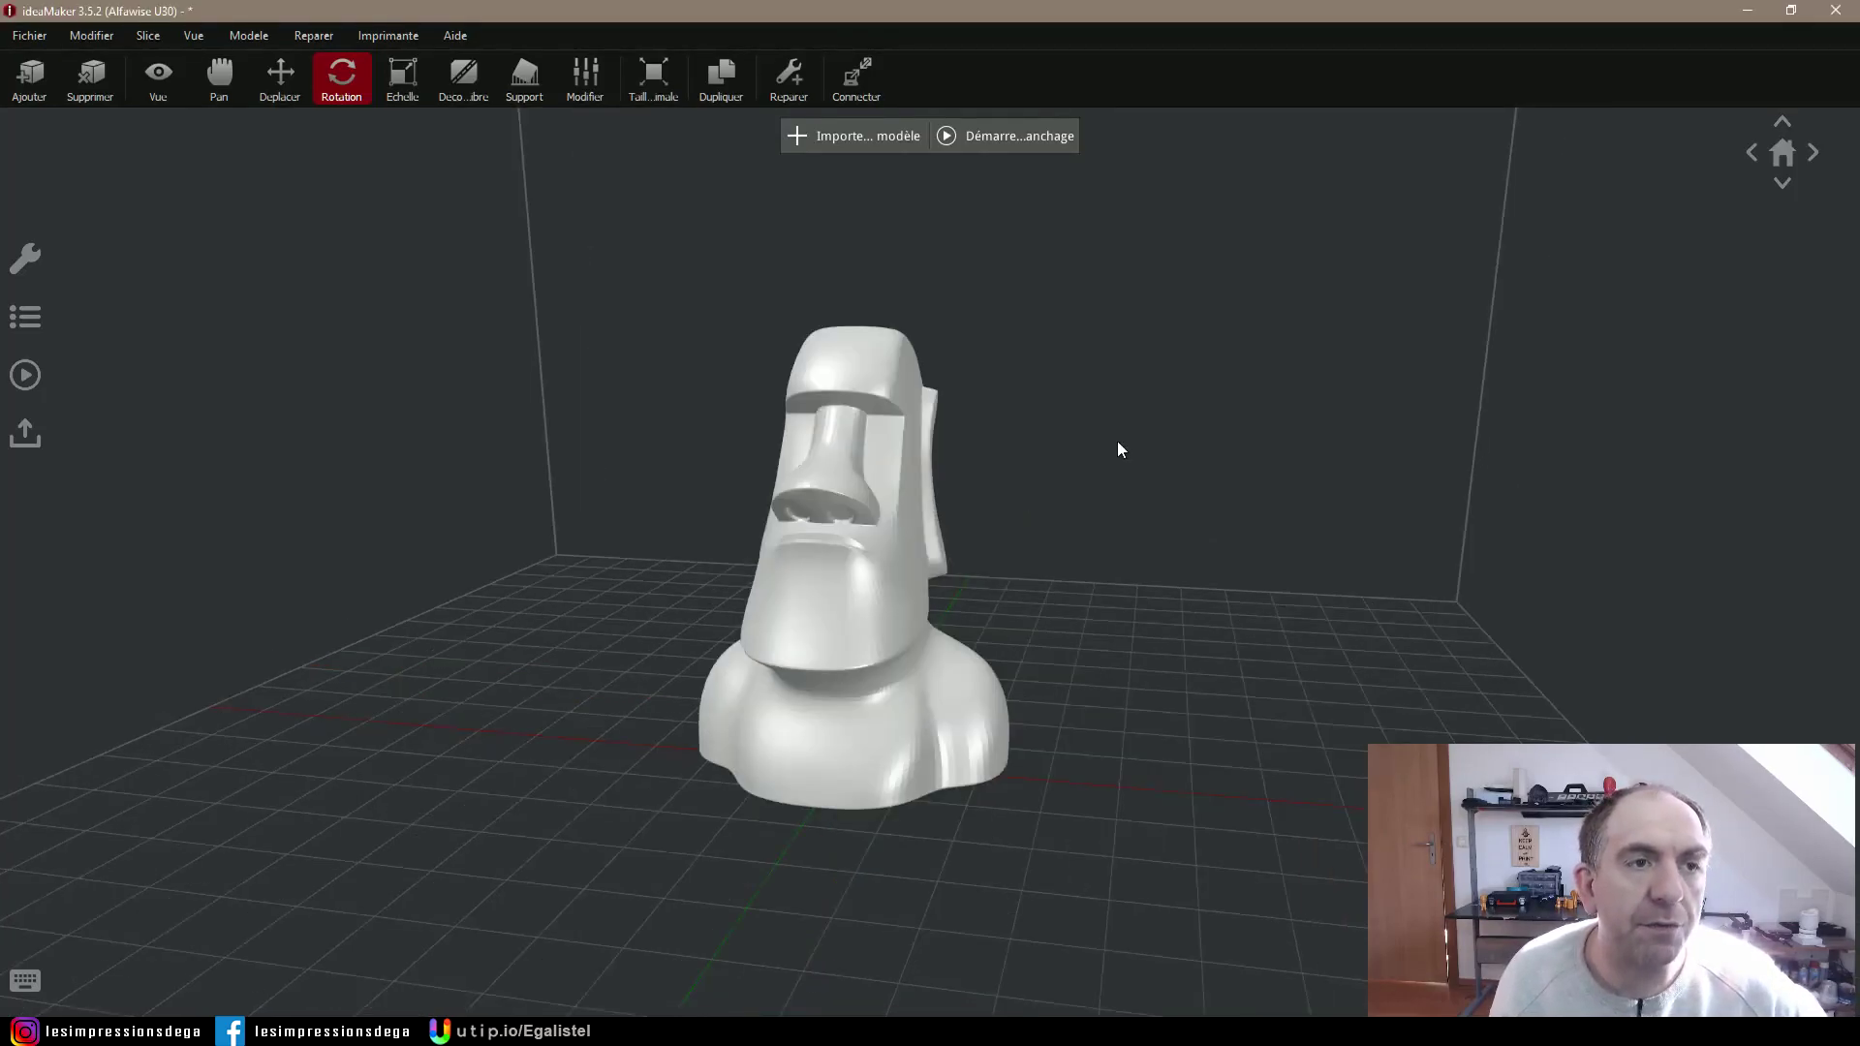
left_click(843, 500)
left_click(148, 36)
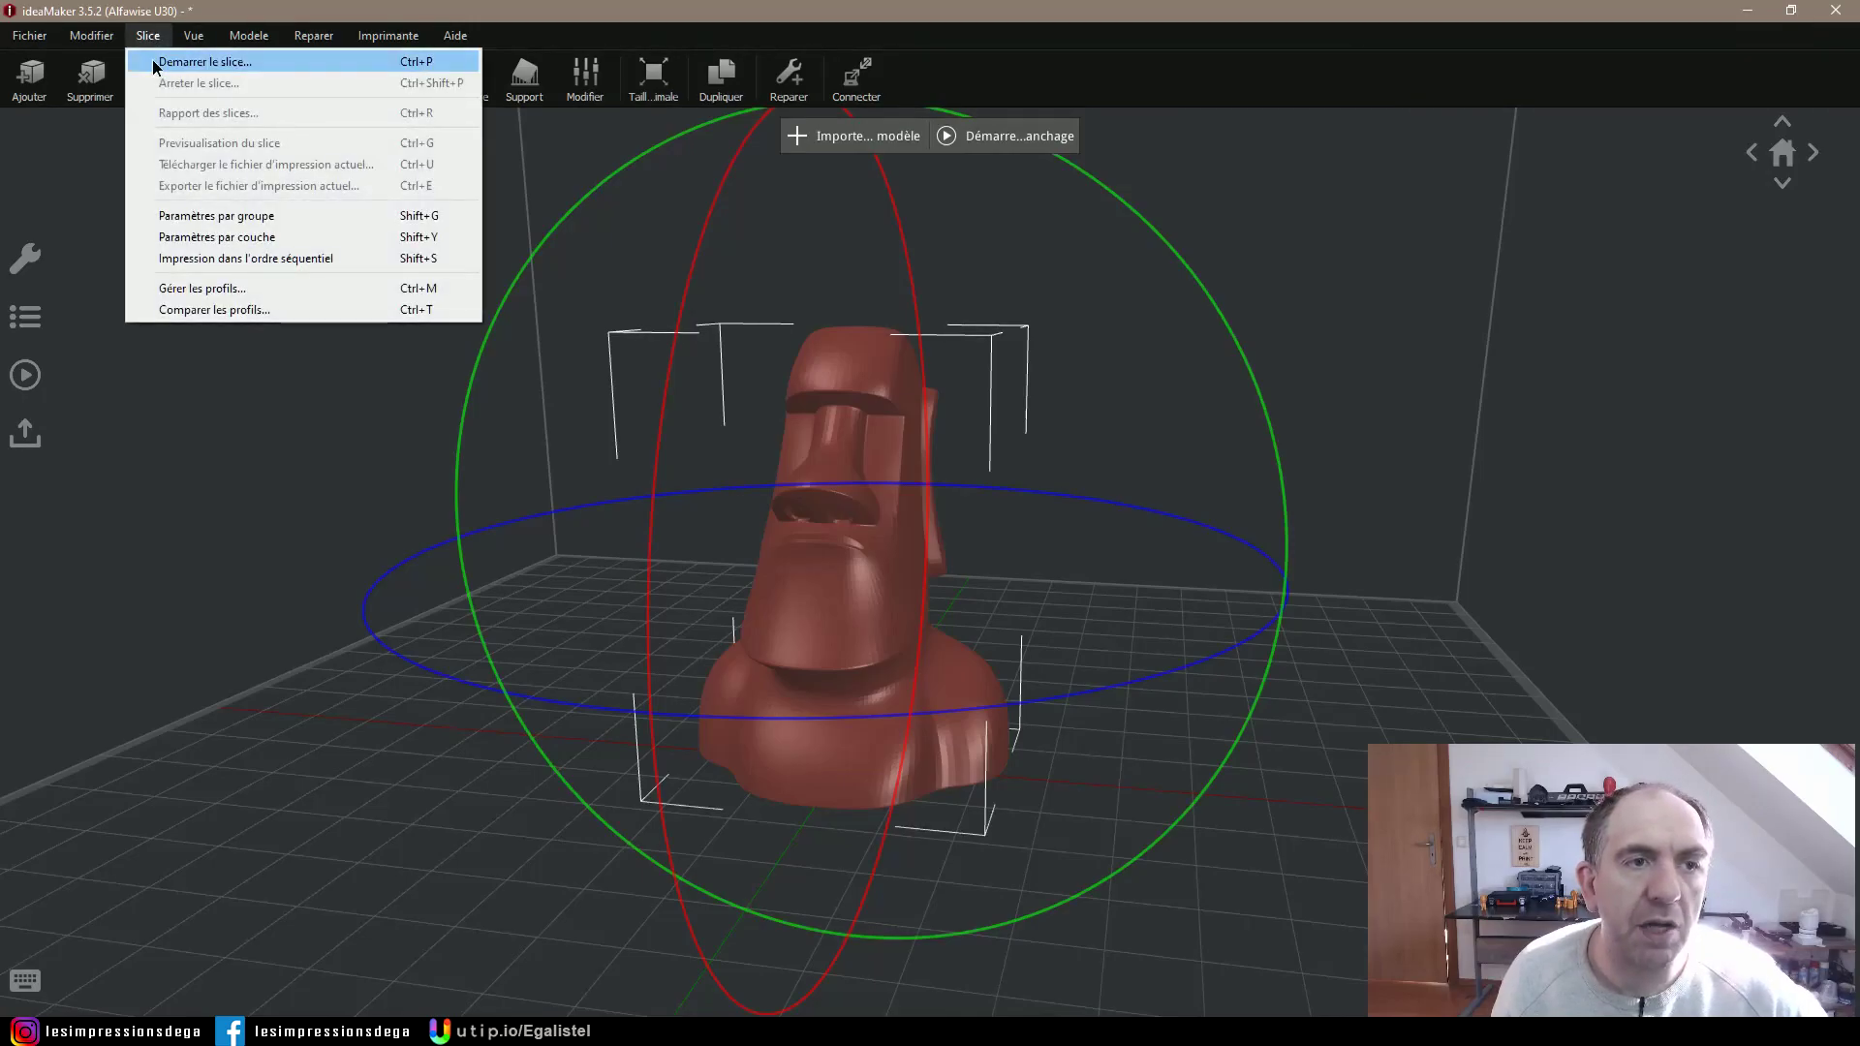
left_click(155, 63)
left_click(1218, 472)
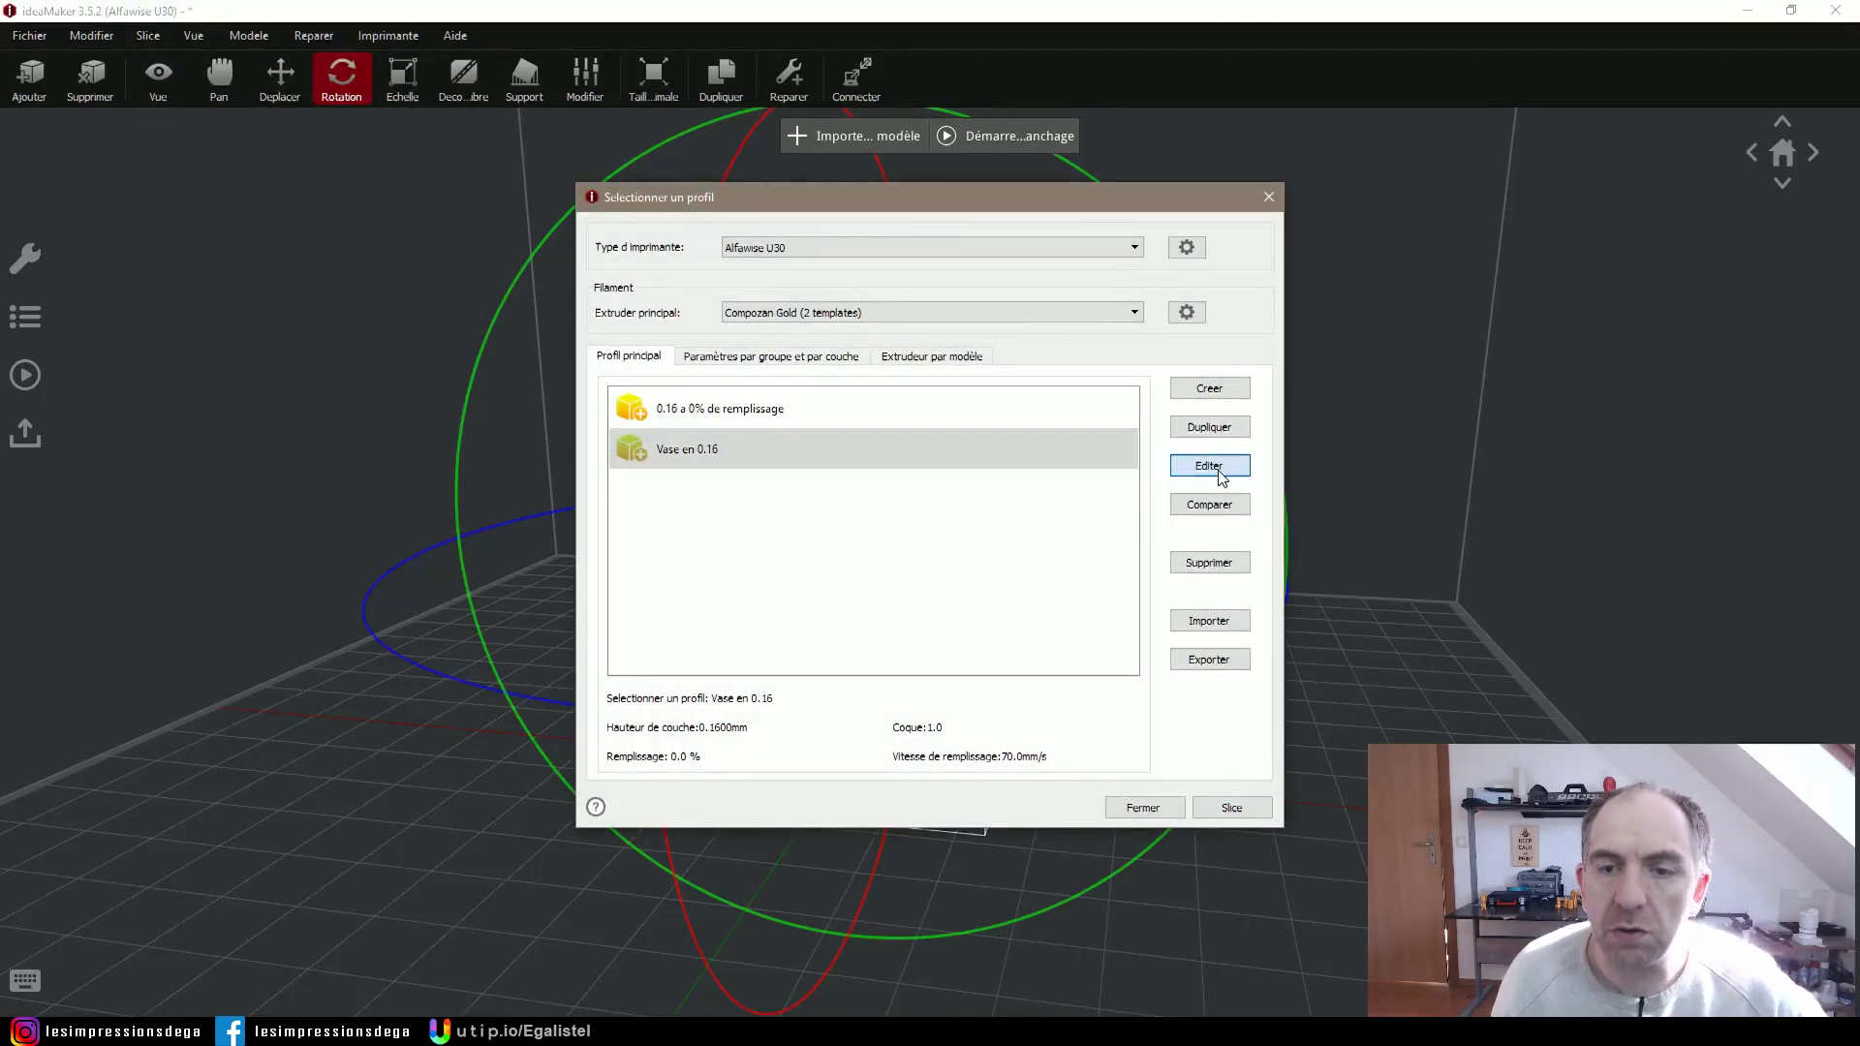
left_click_drag(845, 254, 815, 203)
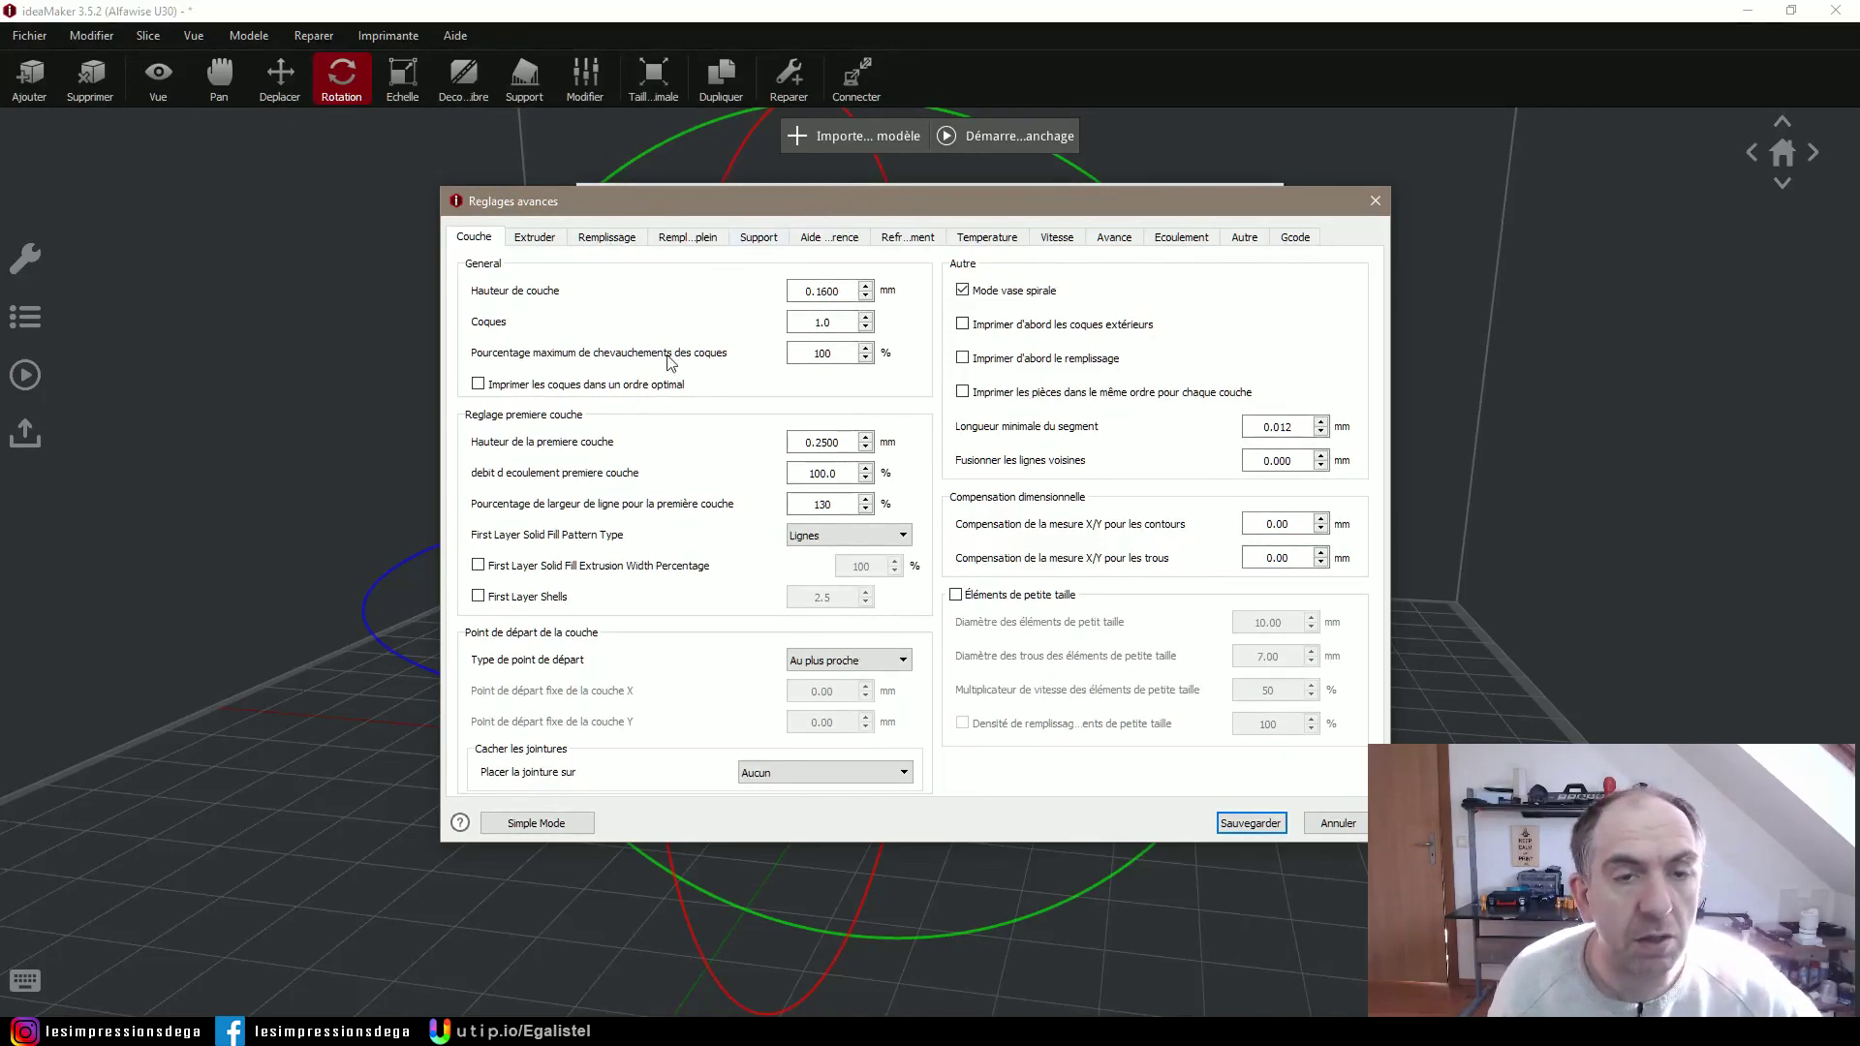
left_click(540, 823)
key("Return")
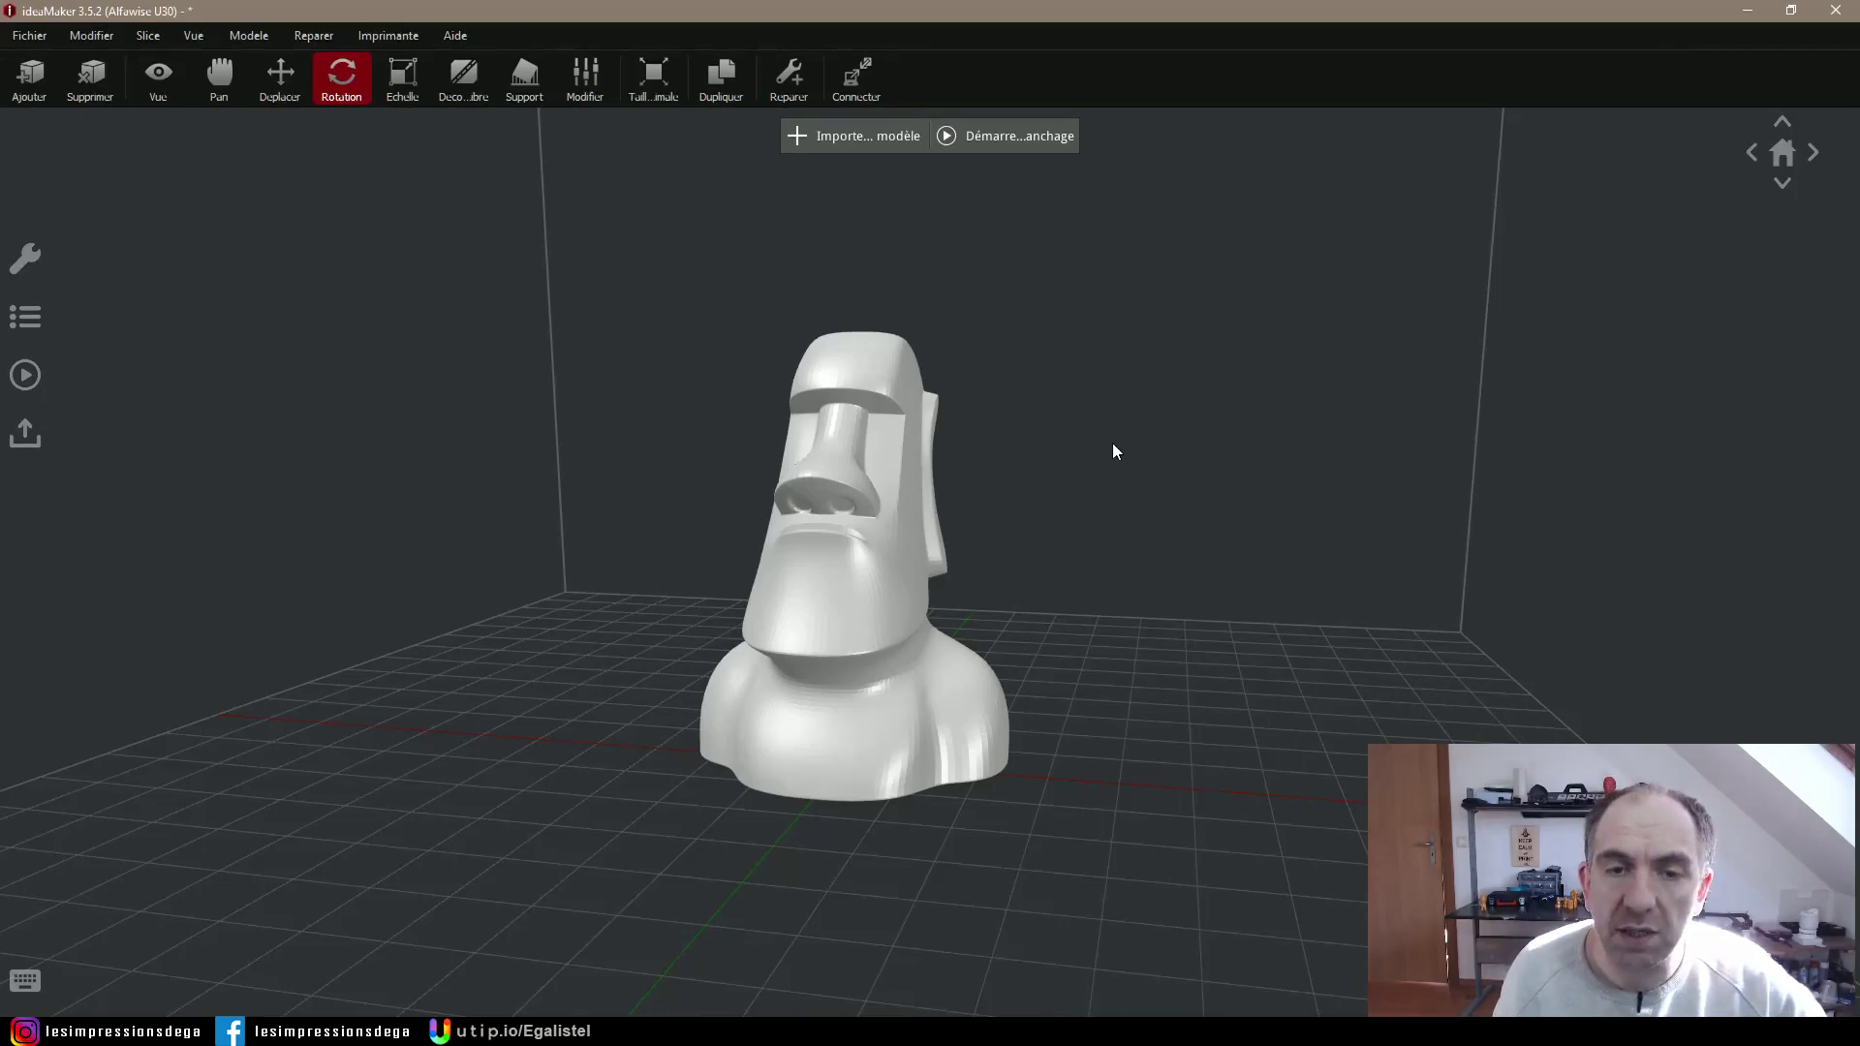
left_click_drag(1052, 416, 882, 476)
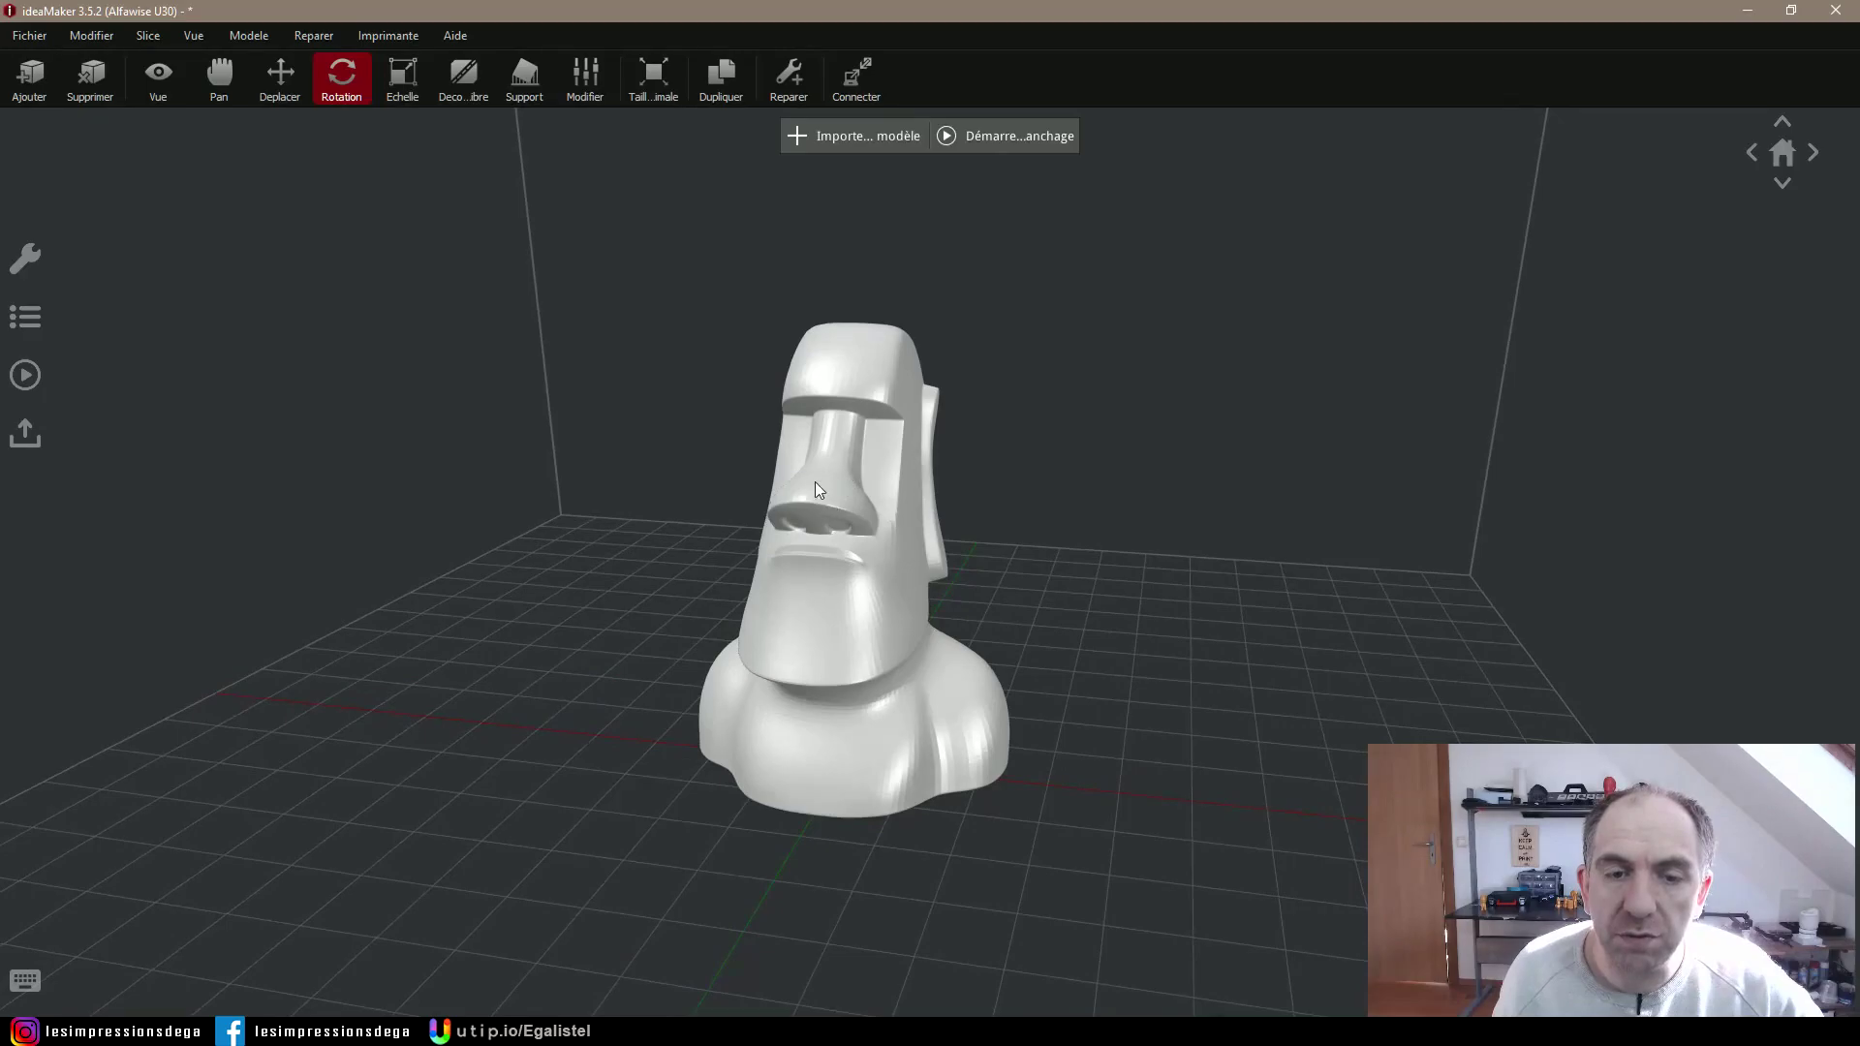
left_click_drag(1204, 520, 926, 463)
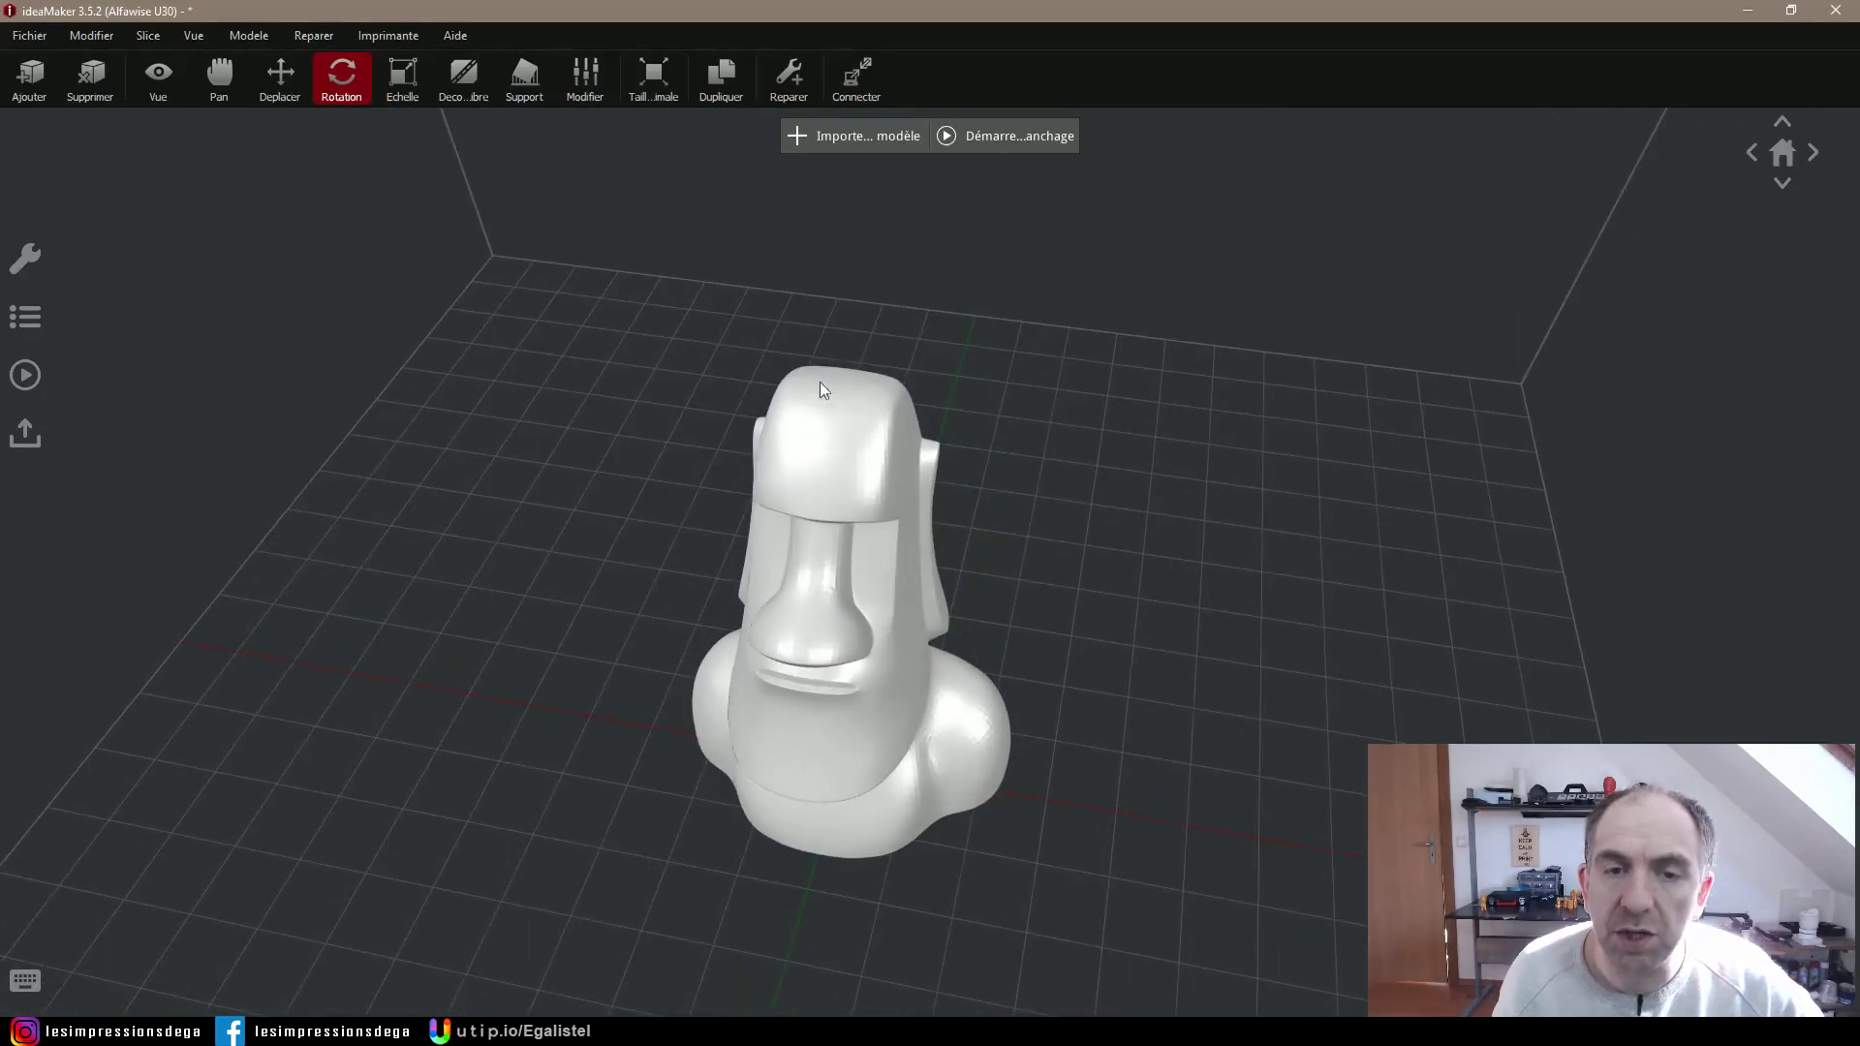
left_click_drag(1126, 665, 1088, 426)
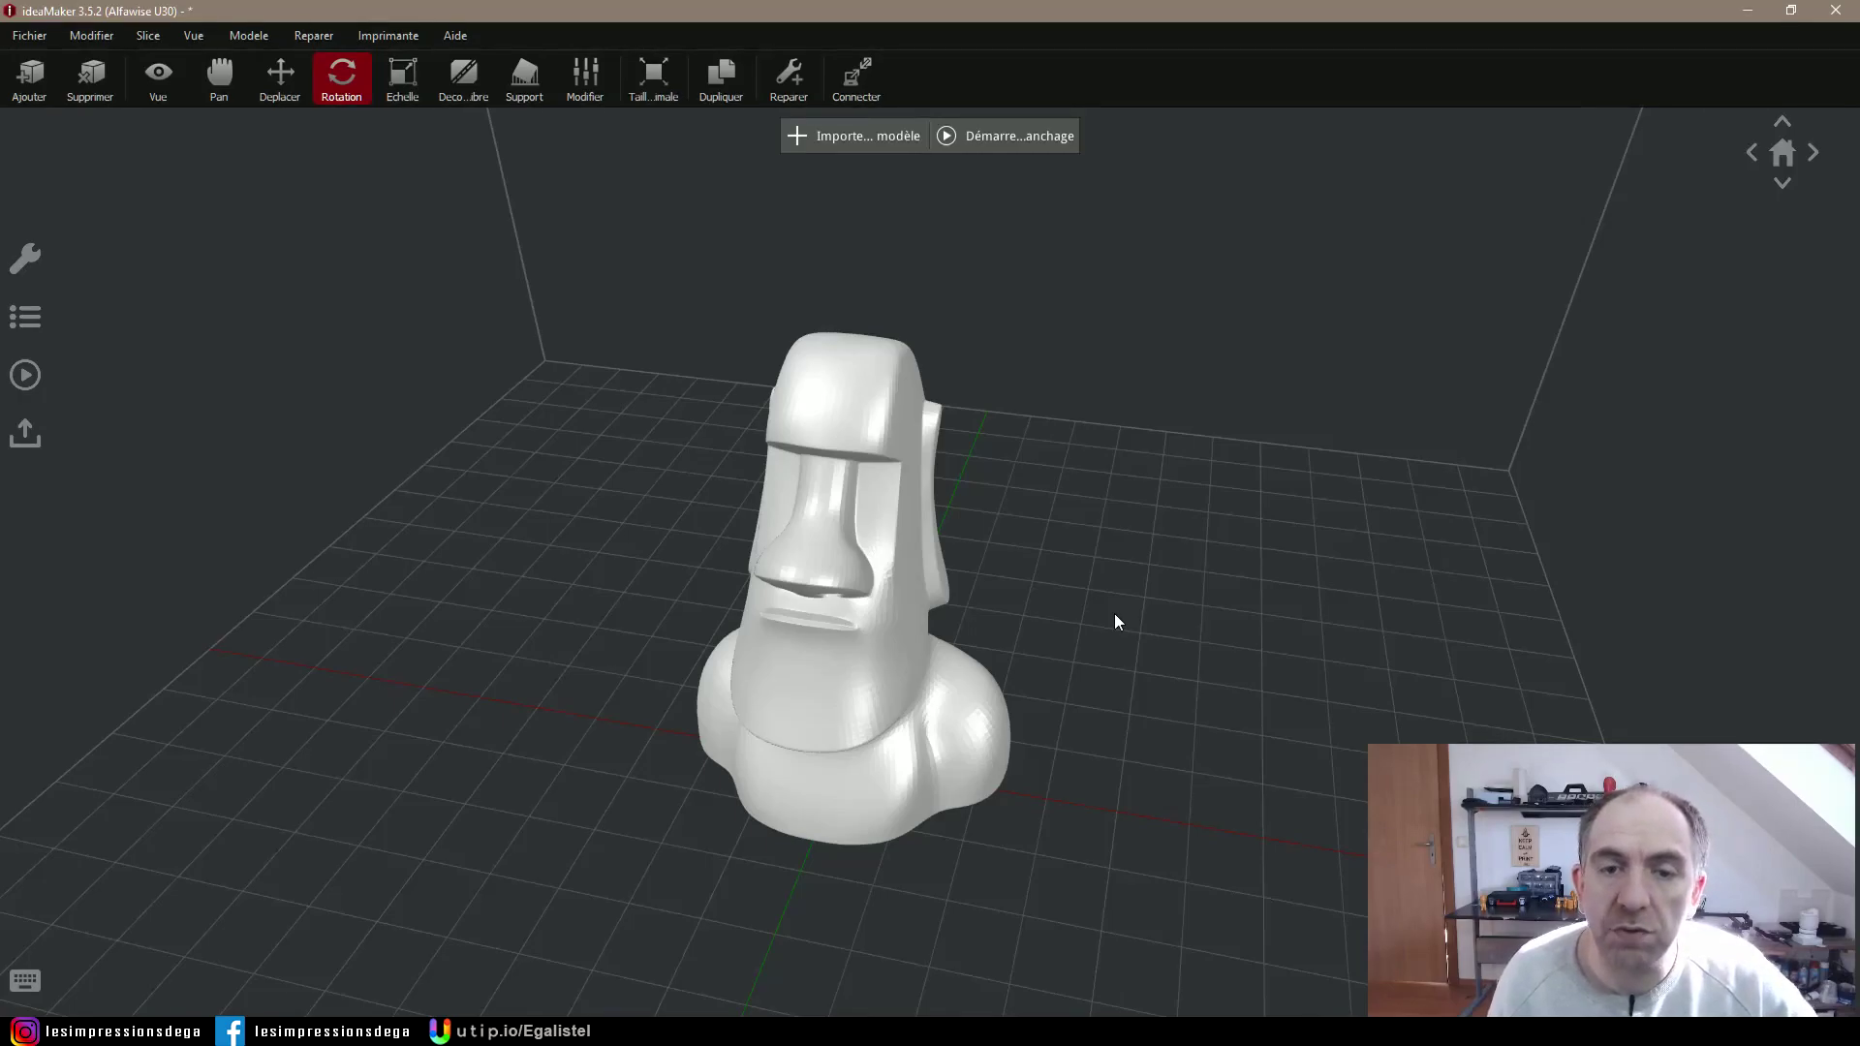
left_click_drag(1114, 613, 1040, 608)
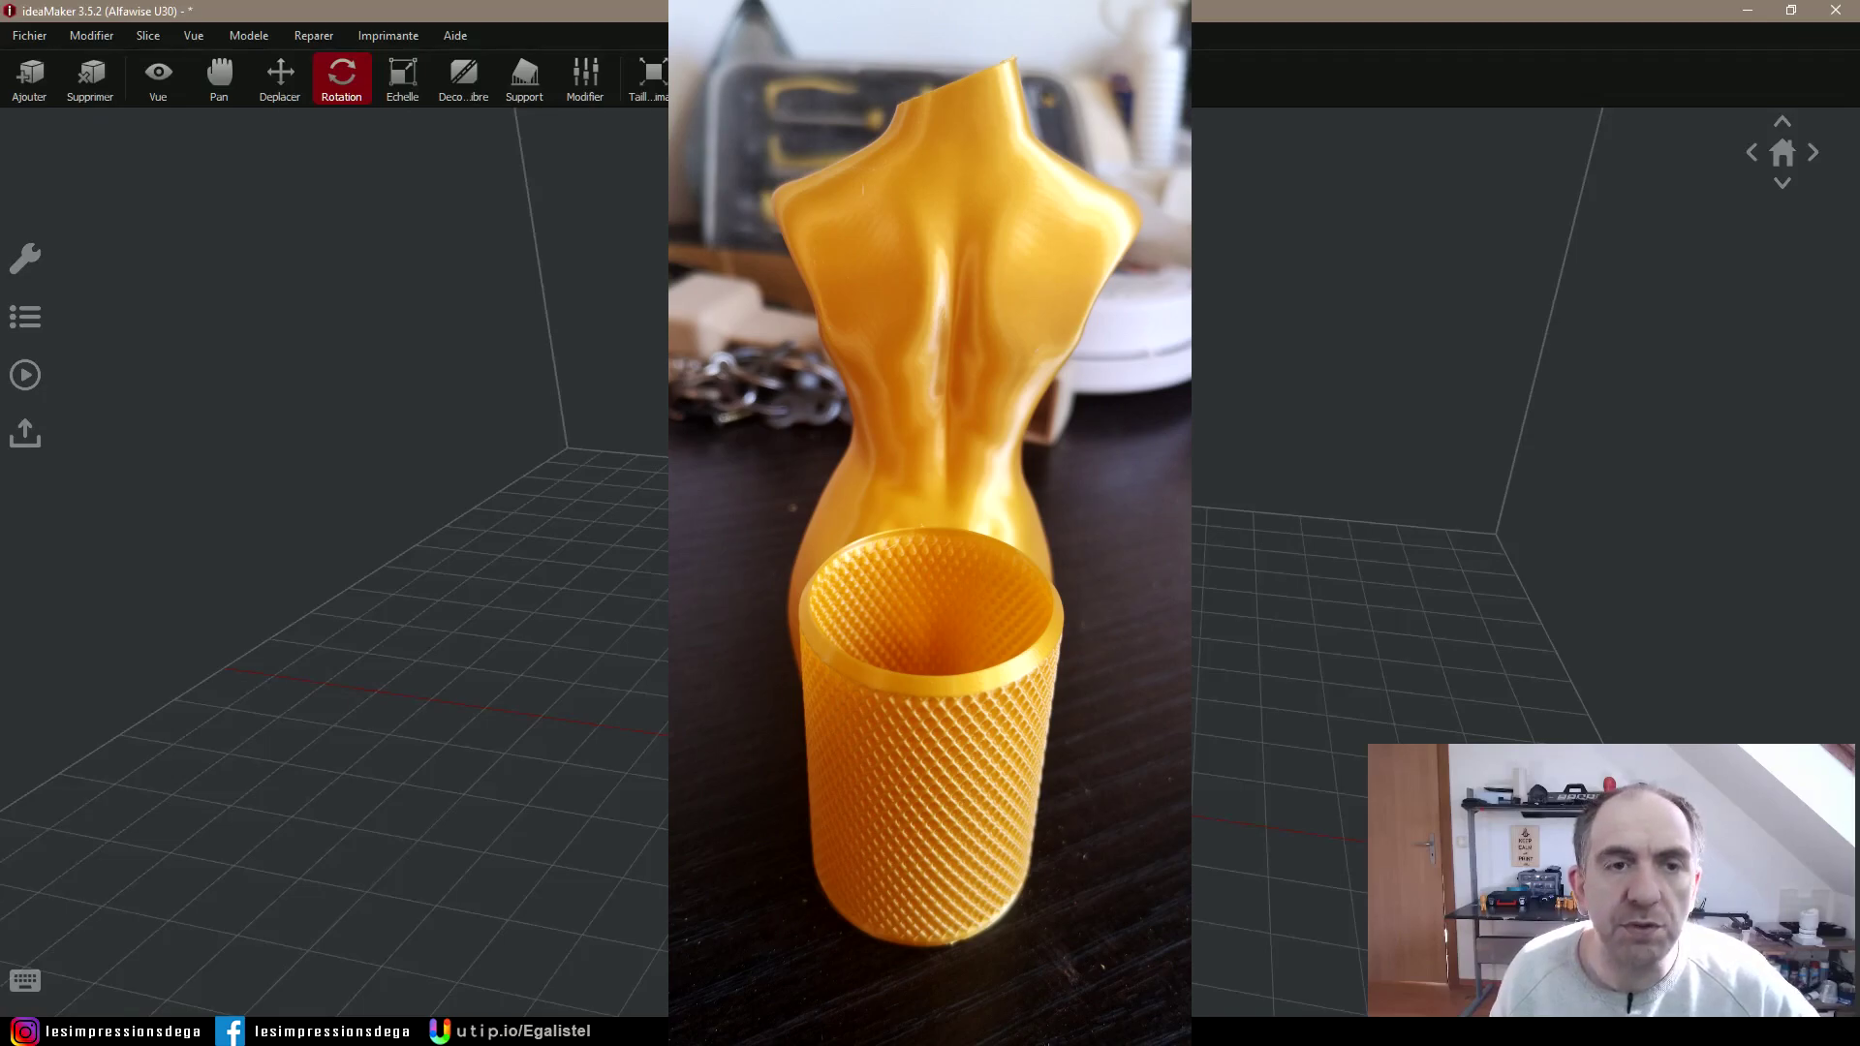
Cut the moai statue in two with a horizontal cutting plane at a height of 42.62 mm
left_click_drag(1249, 648, 1346, 648)
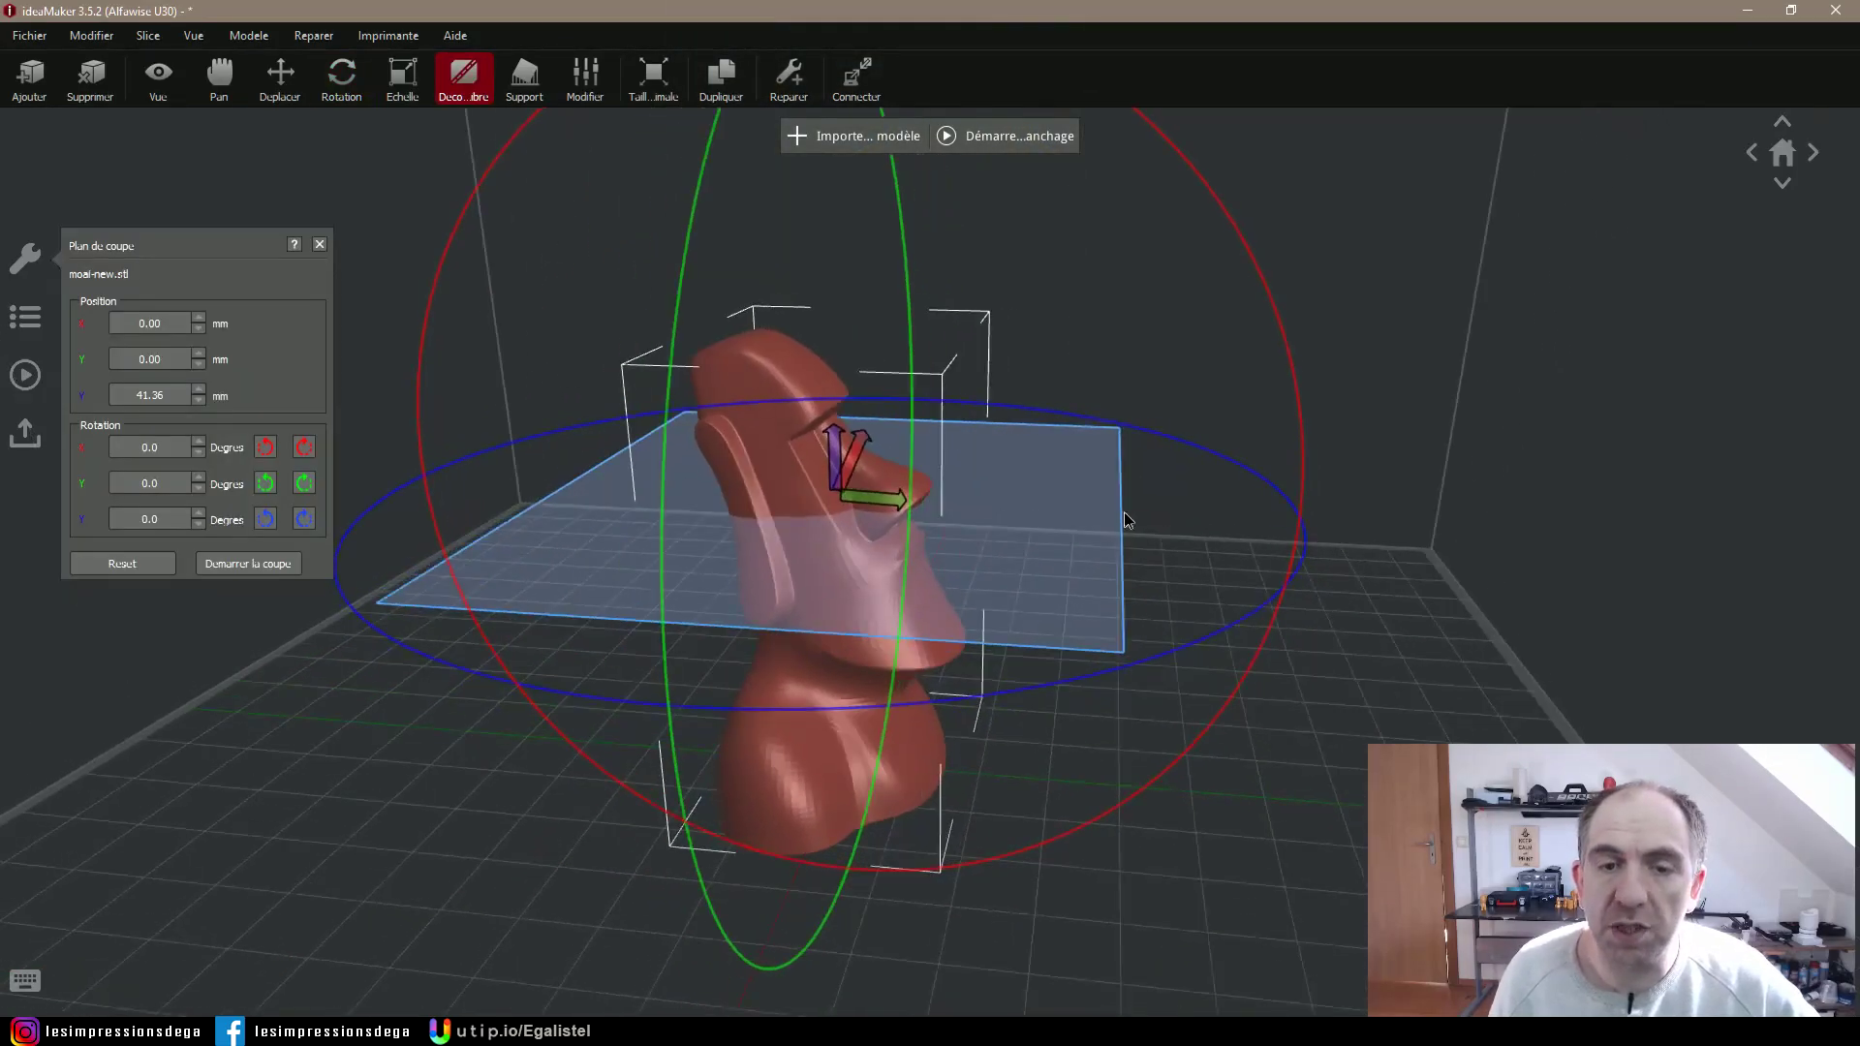
left_click_drag(1123, 520, 697, 490)
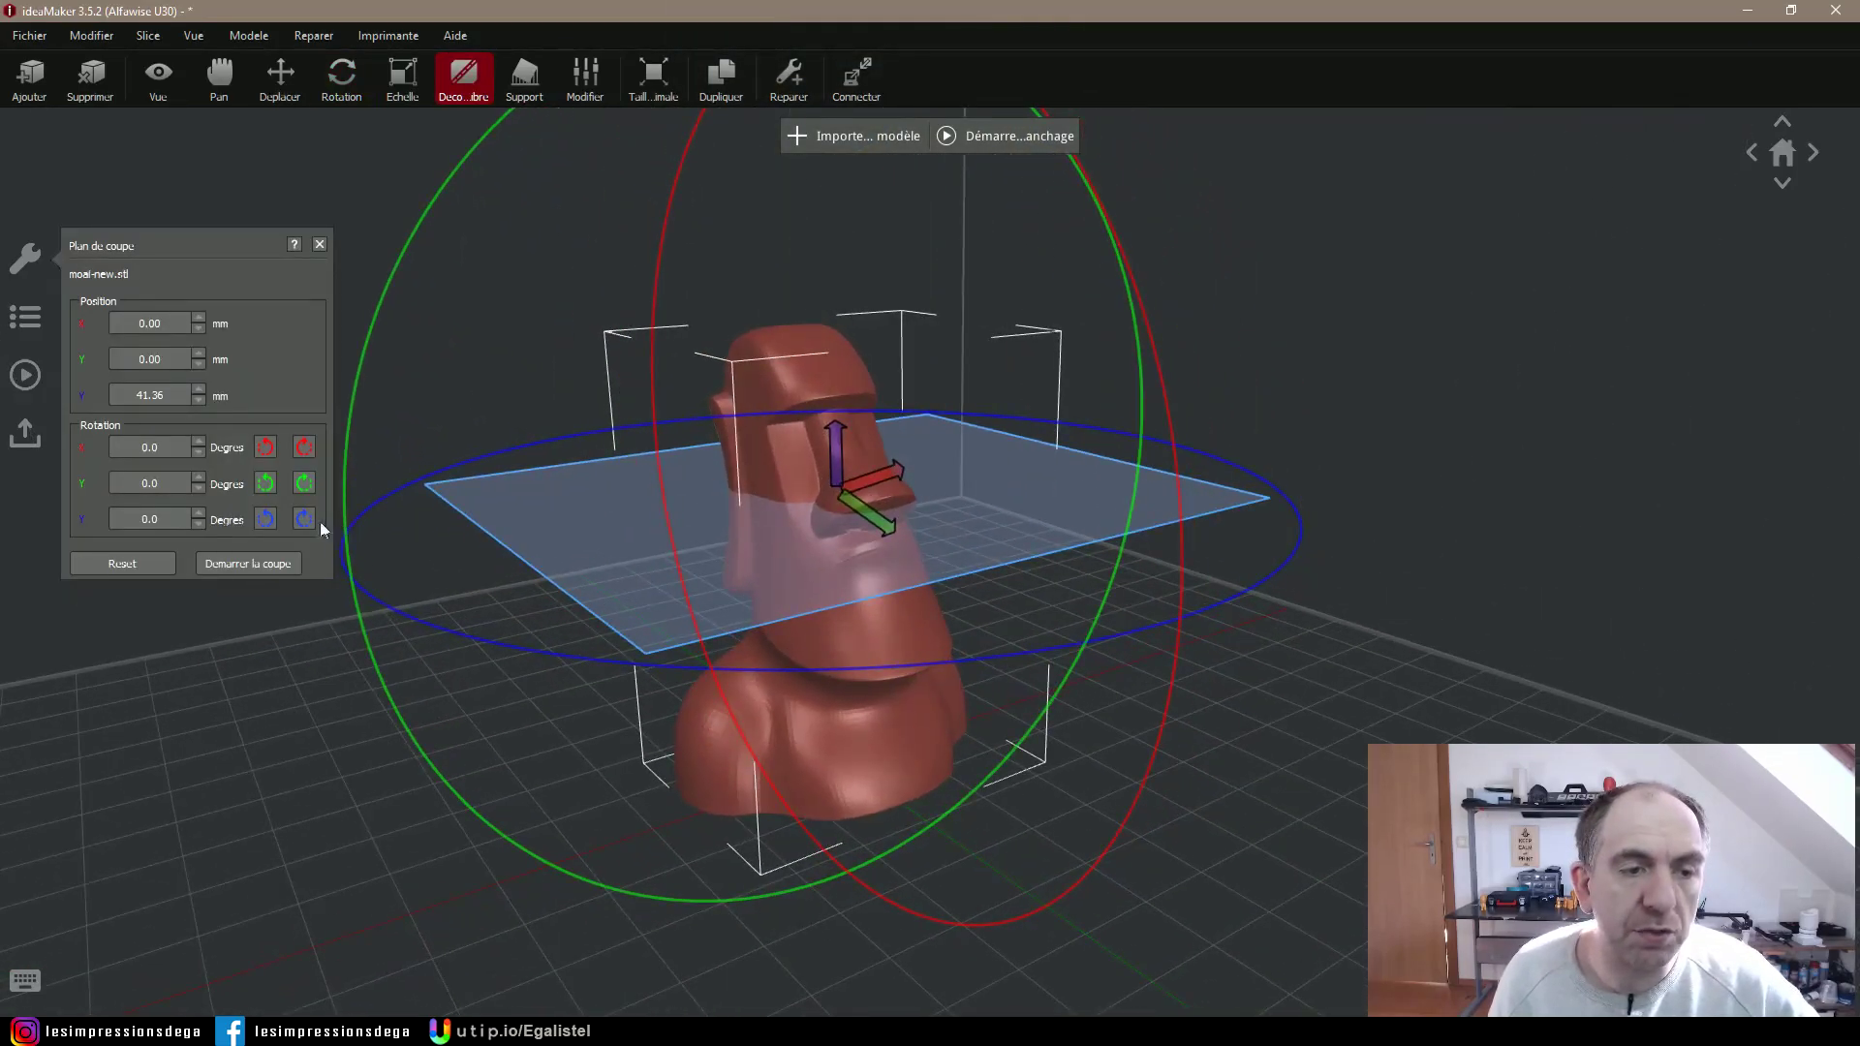
mouse_move(837, 444)
left_mouse_down()
mouse_move(828, 523)
mouse_move(830, 417)
mouse_move(831, 441)
left_mouse_up()
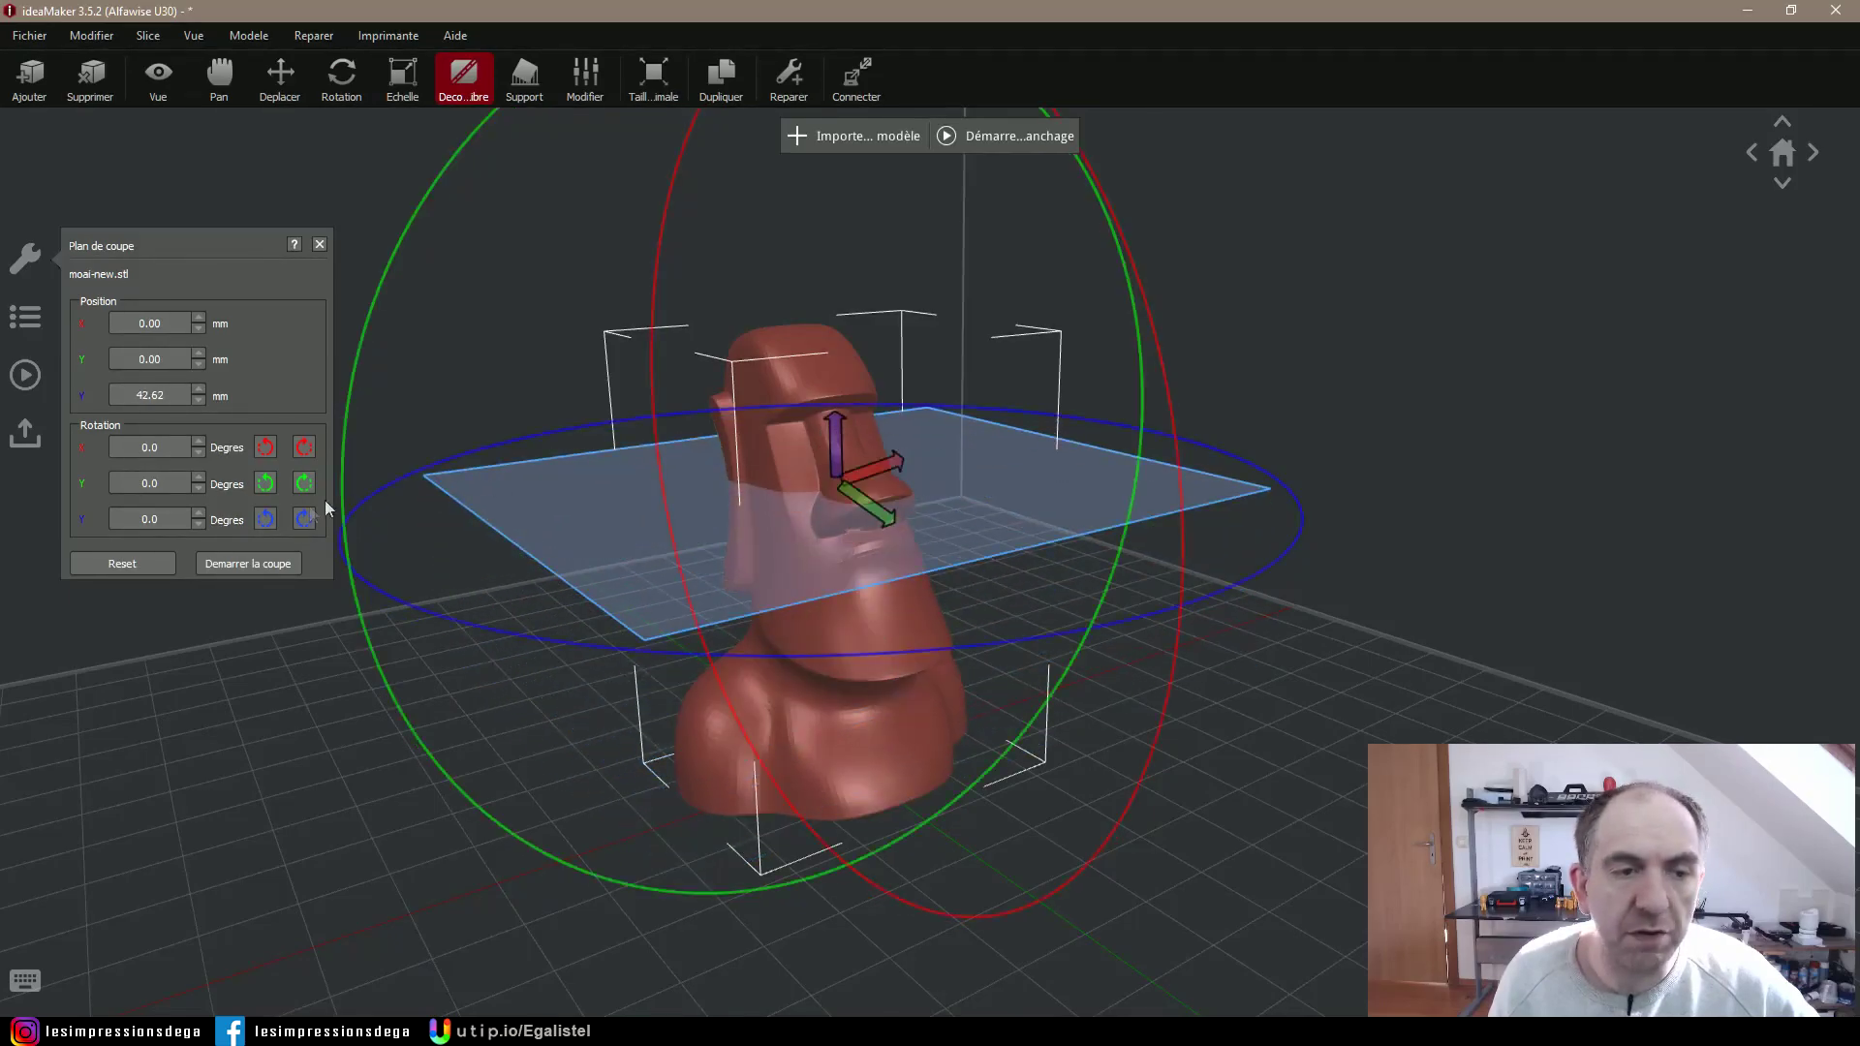
left_click(242, 563)
Raise the cut-off head piece to a height of 55.17 mm, and undo both the move and the cut
left_click(771, 415)
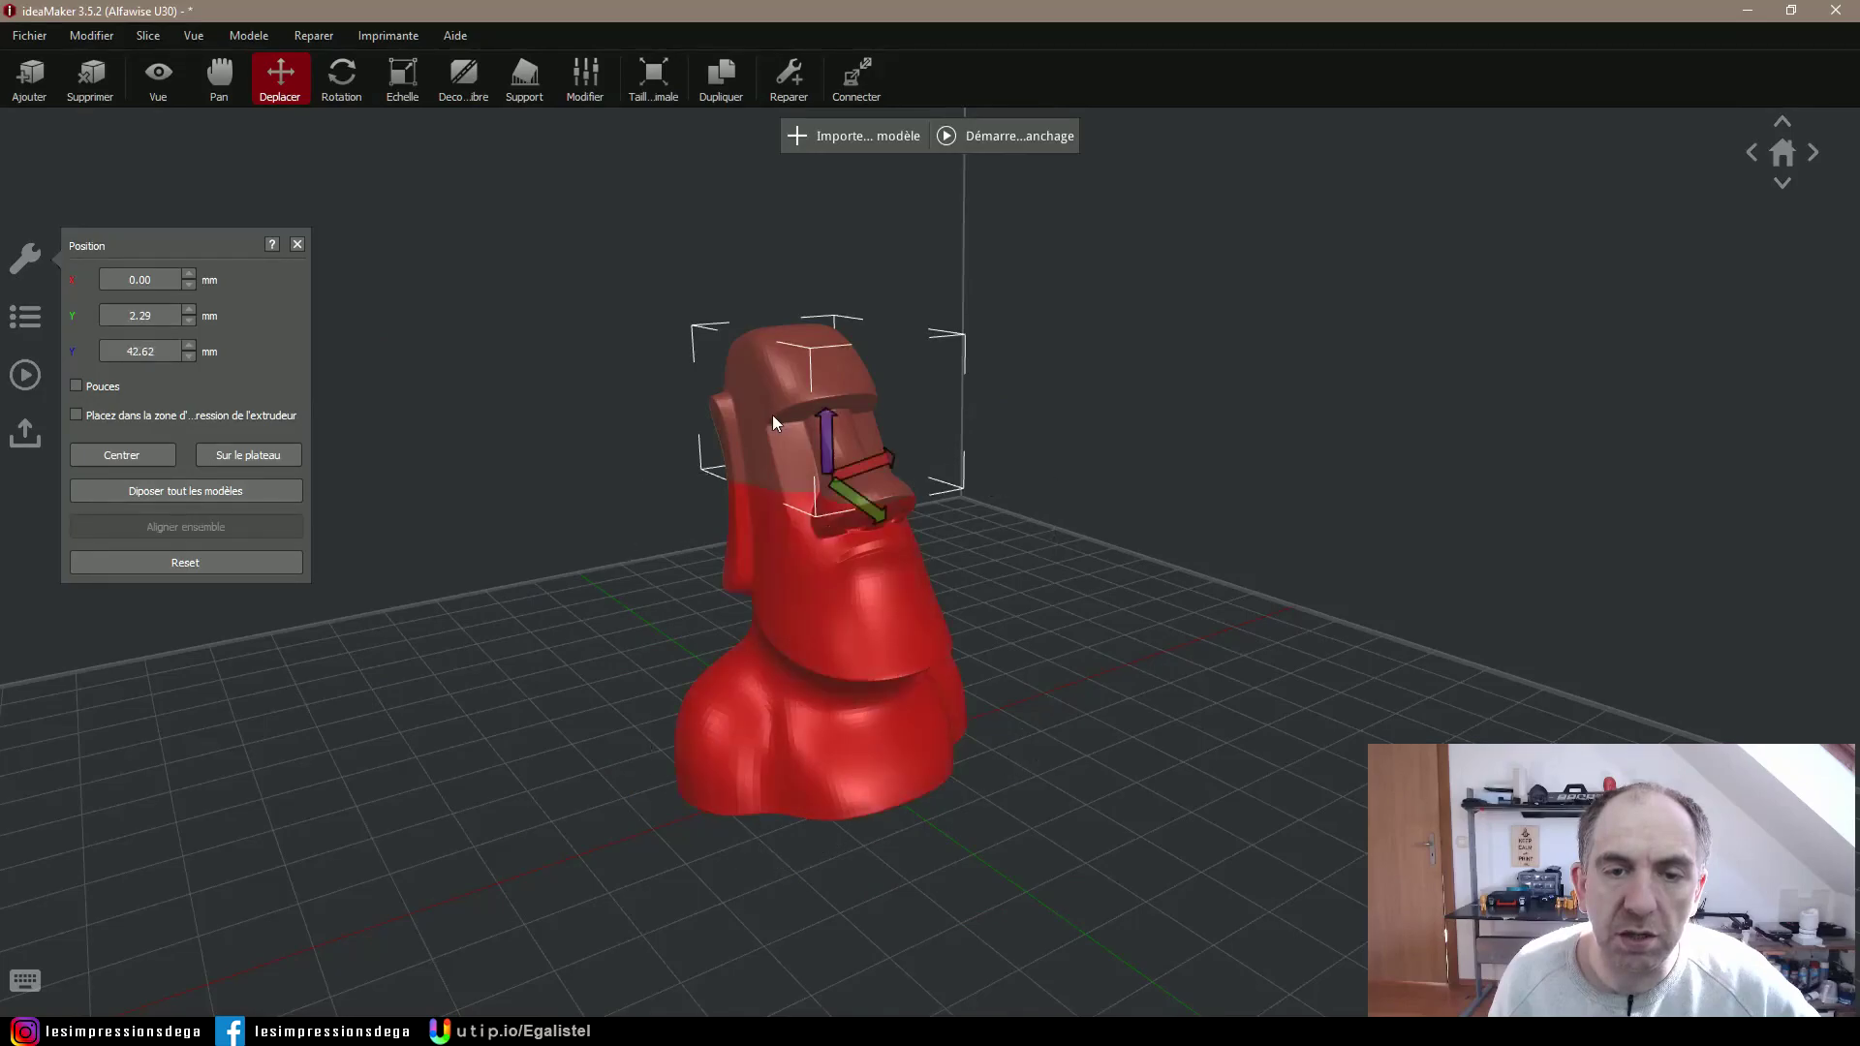
left_click_drag(829, 428, 884, 539)
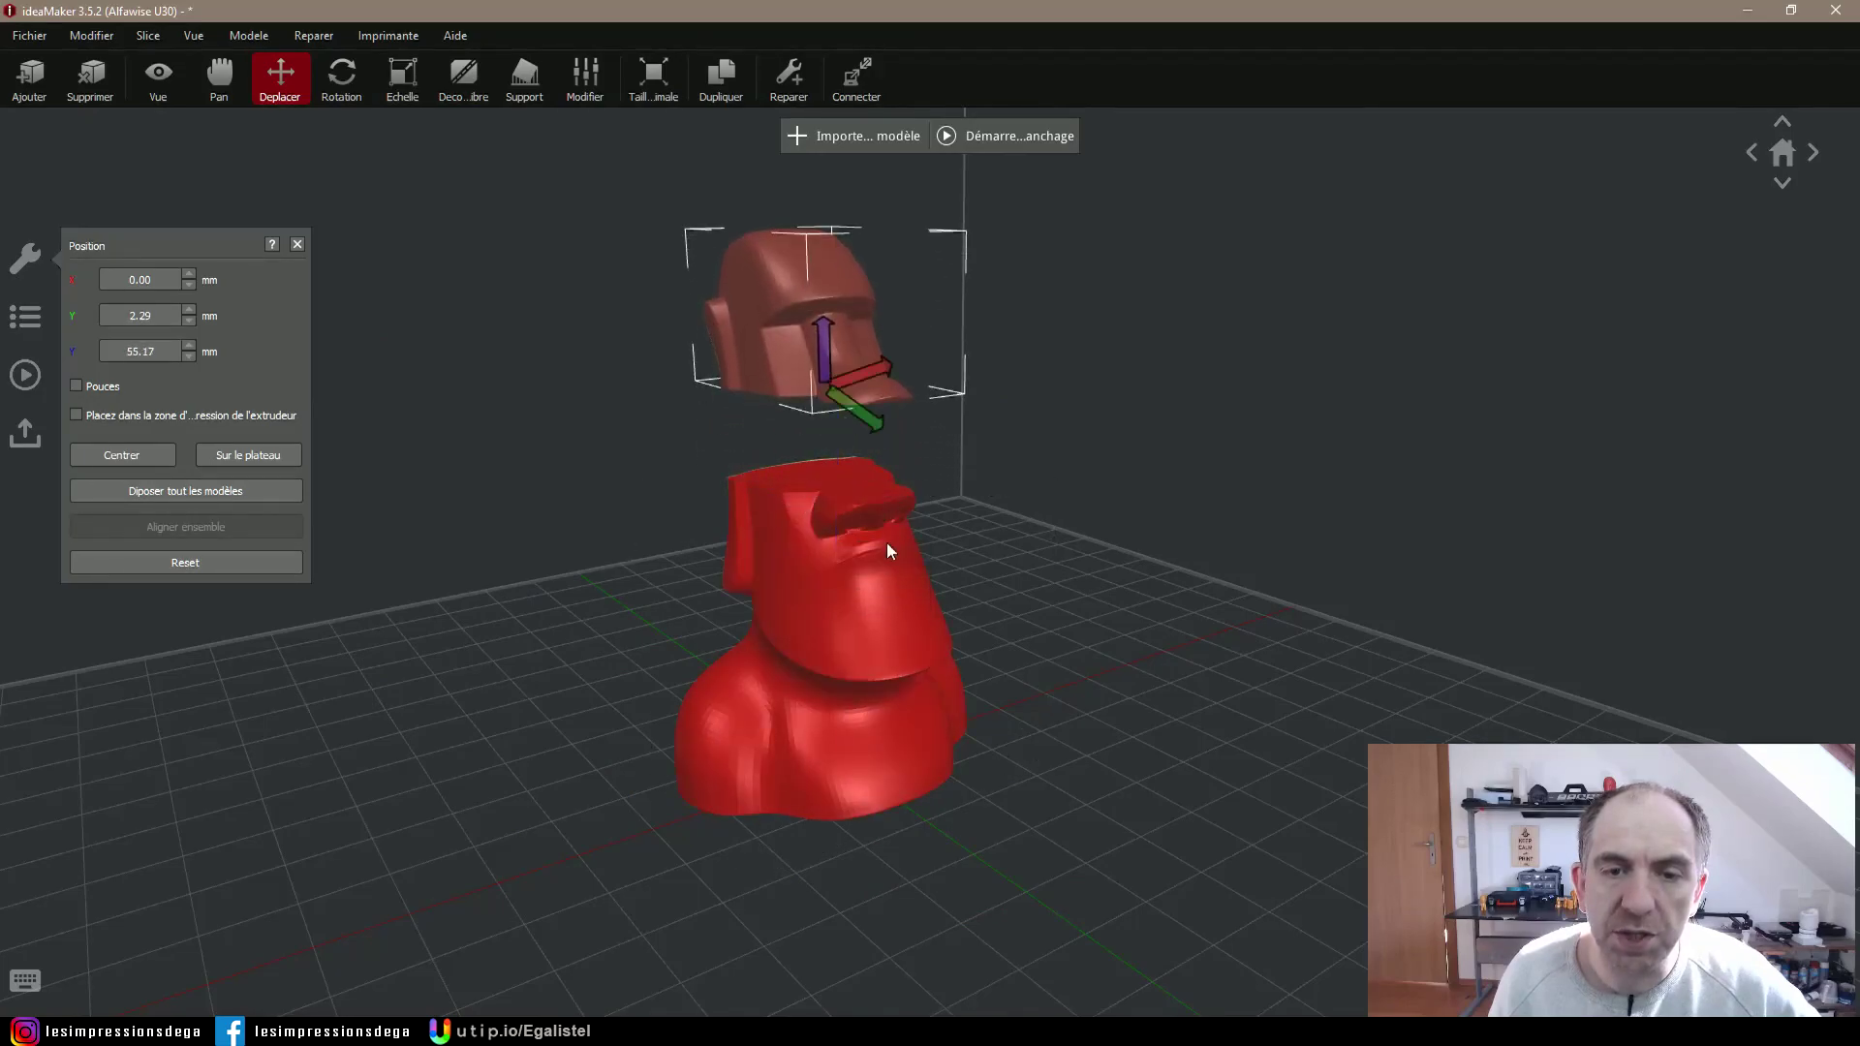
key("ctrl+z")
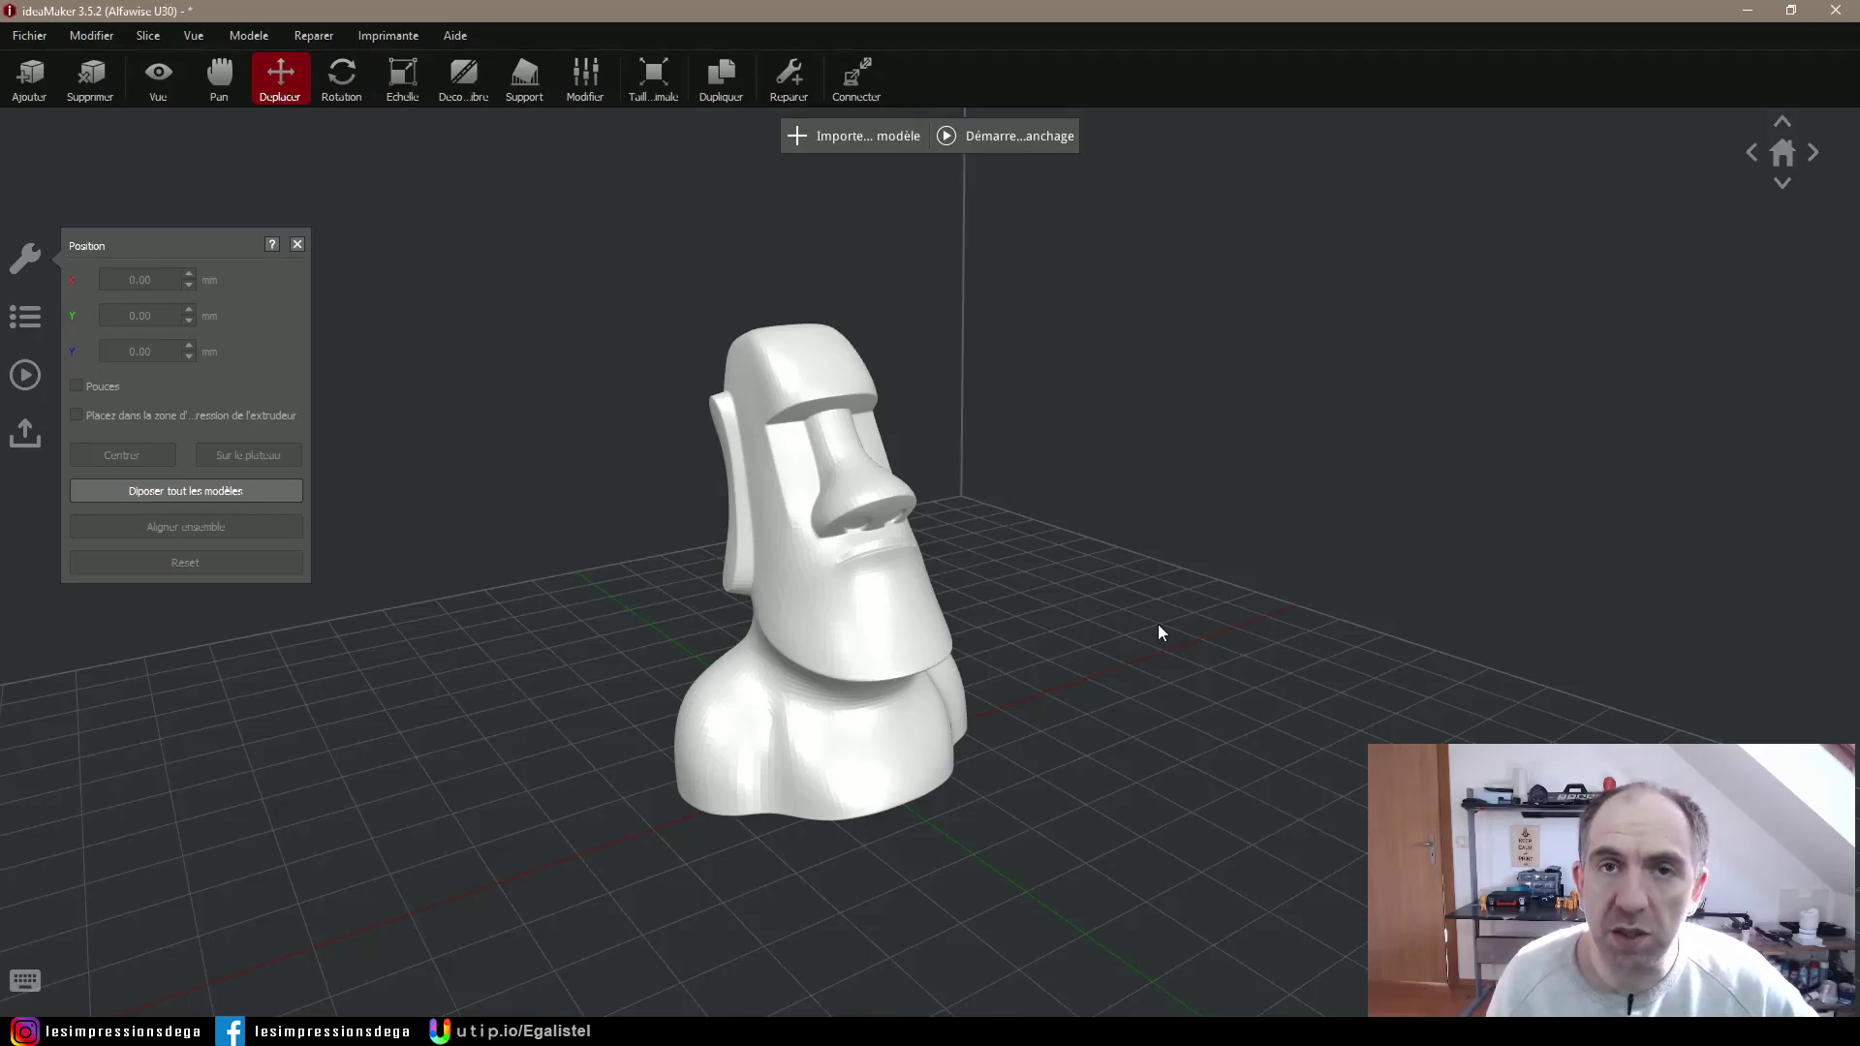
left_click_drag(1158, 625, 1008, 623)
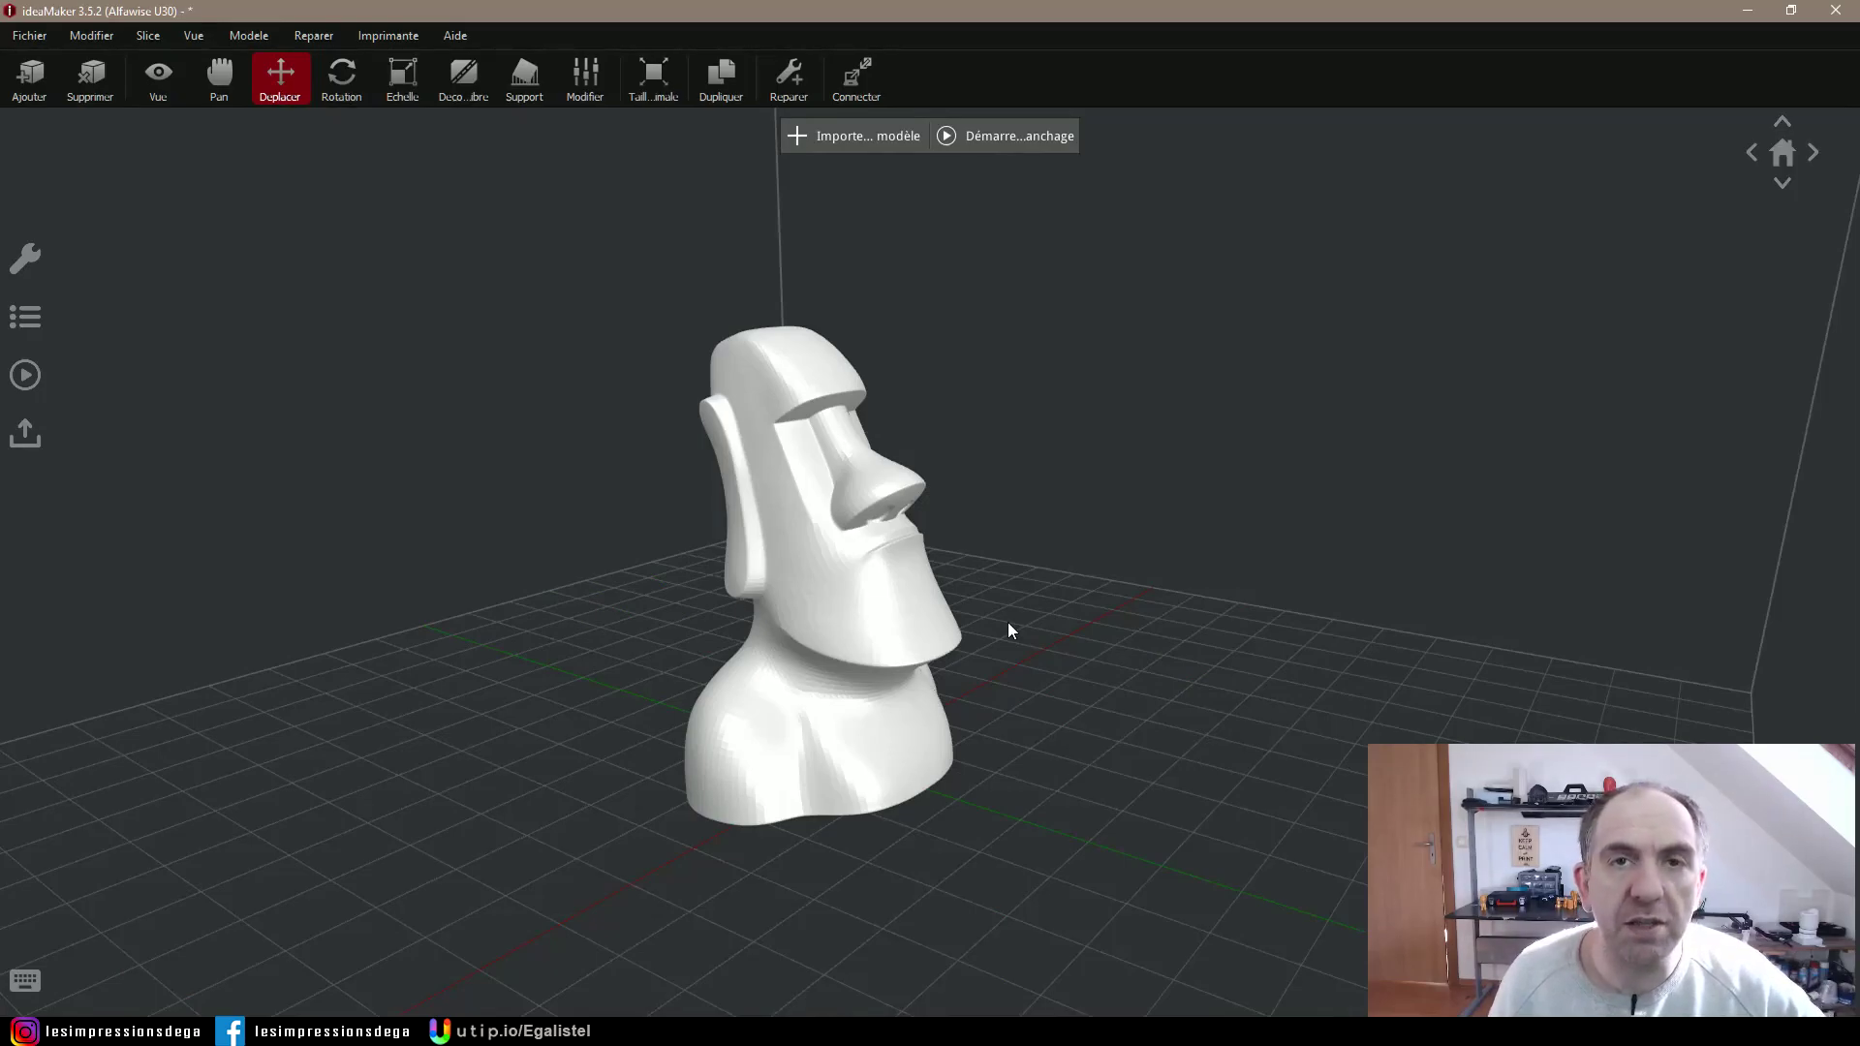
left_click_drag(1008, 623, 999, 696)
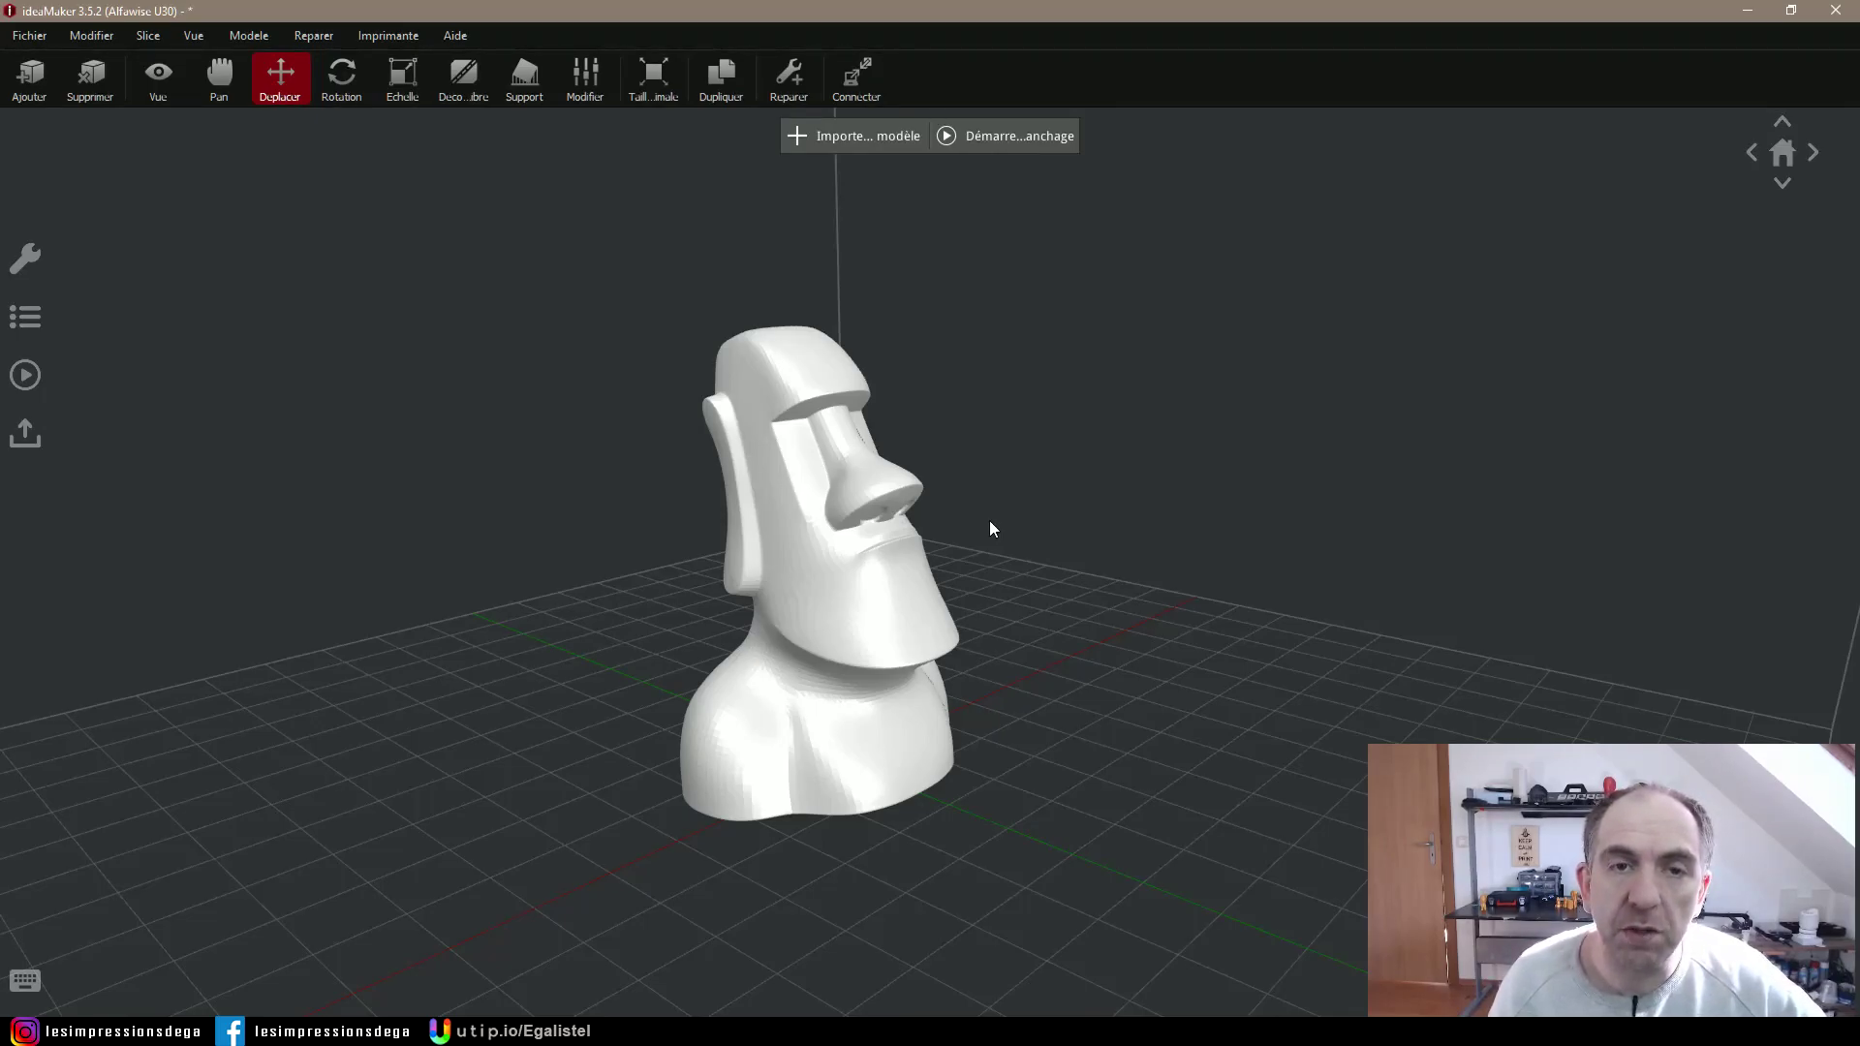
left_click_drag(990, 522, 1041, 551)
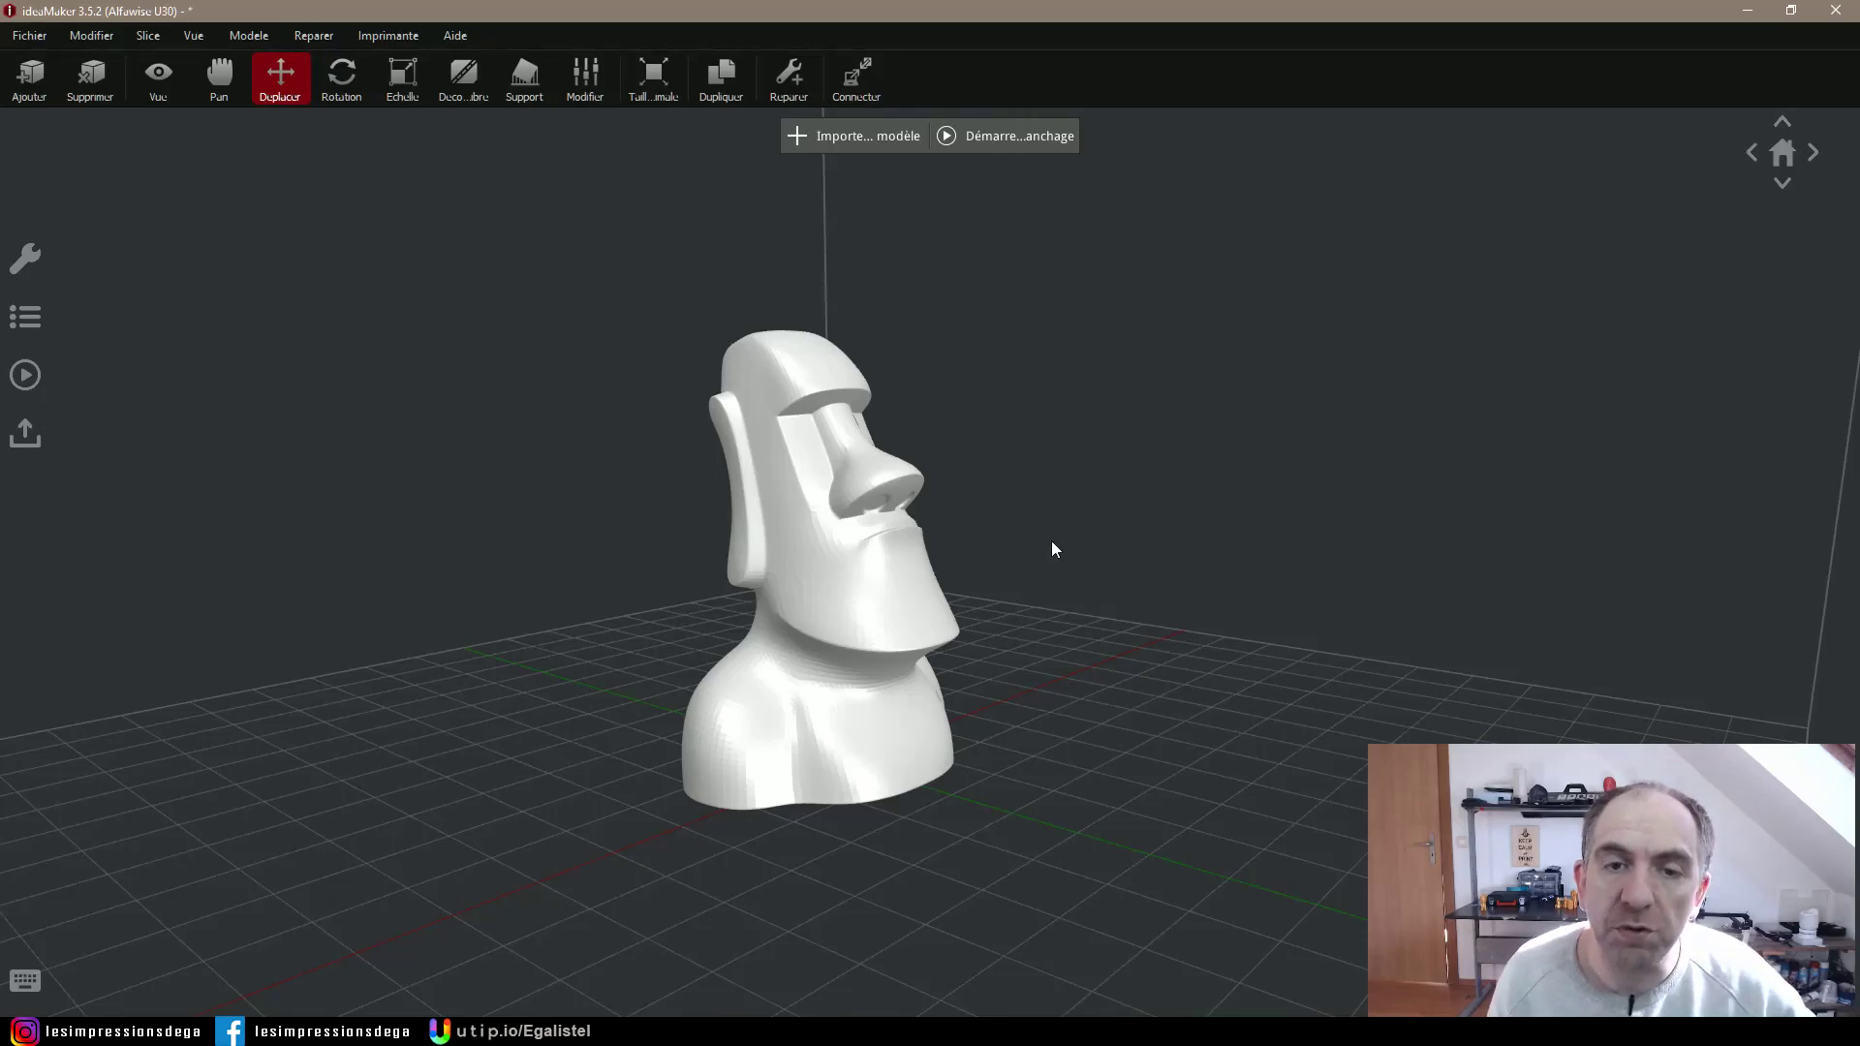